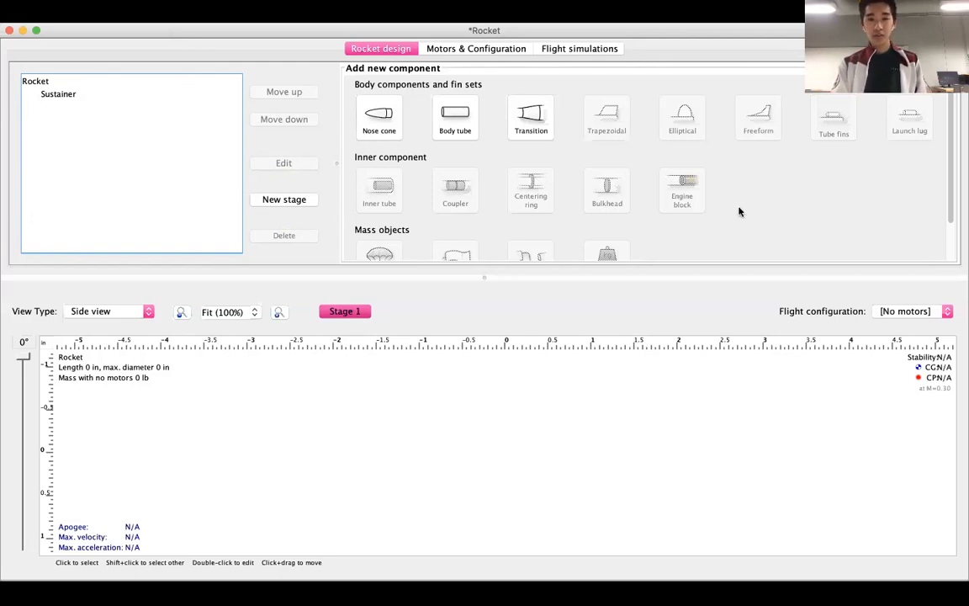
{"action": "scroll", "coordinate": [367, 136], "scroll_direction": "up", "scroll_amount": 1}
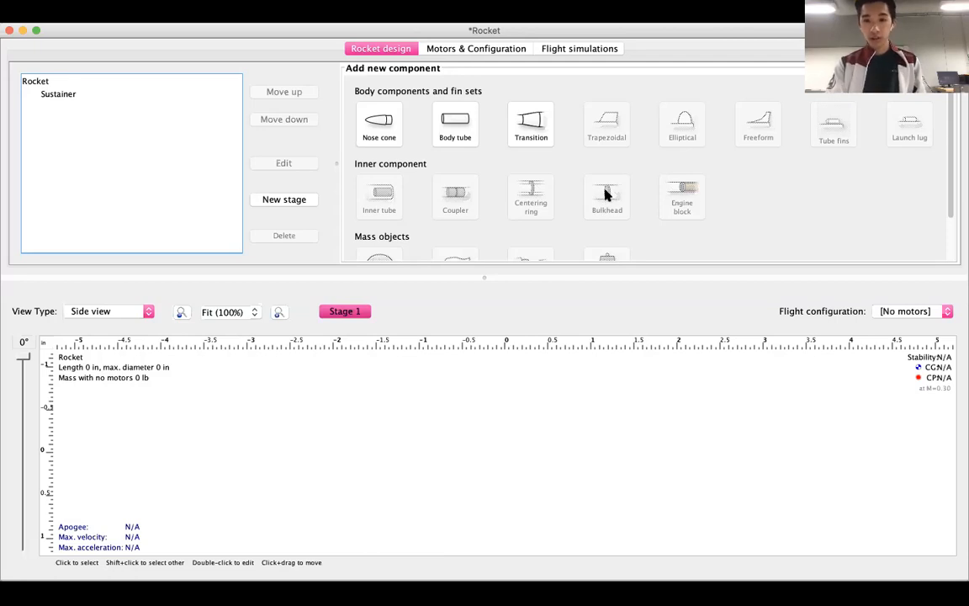
{"action": "scroll", "coordinate": [608, 176], "scroll_direction": "down", "scroll_amount": 2}
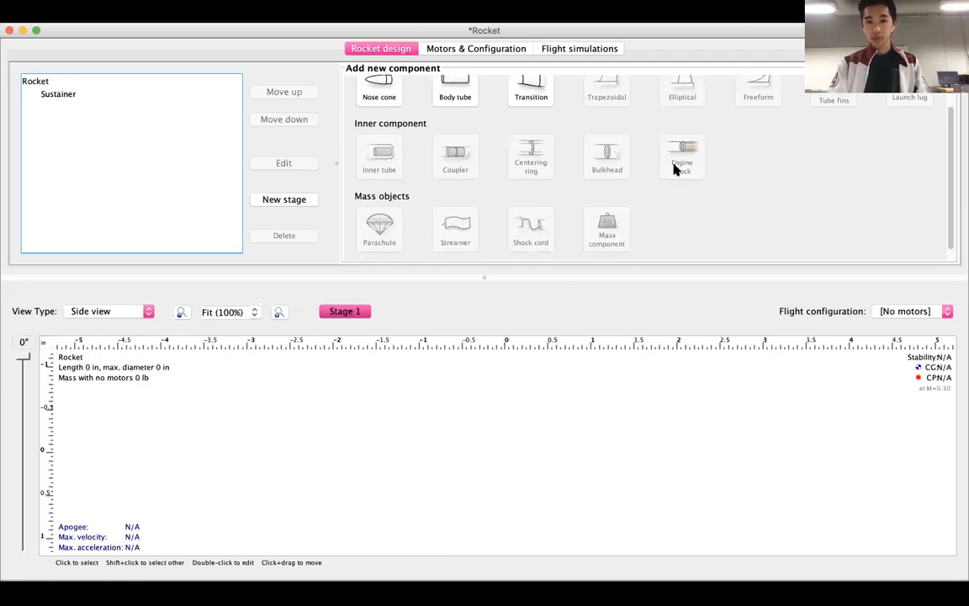
{"action": "scroll", "coordinate": [532, 229], "scroll_direction": "down", "scroll_amount": 1}
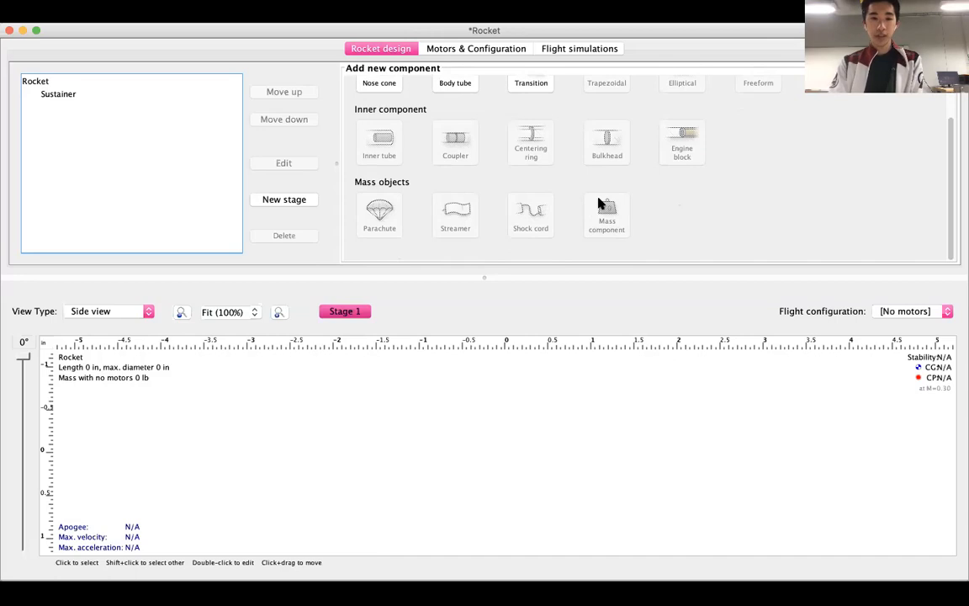
{"action": "scroll", "coordinate": [600, 204], "scroll_direction": "up", "scroll_amount": 2}
{"action": "scroll", "coordinate": [558, 163], "scroll_direction": "up", "scroll_amount": 1}
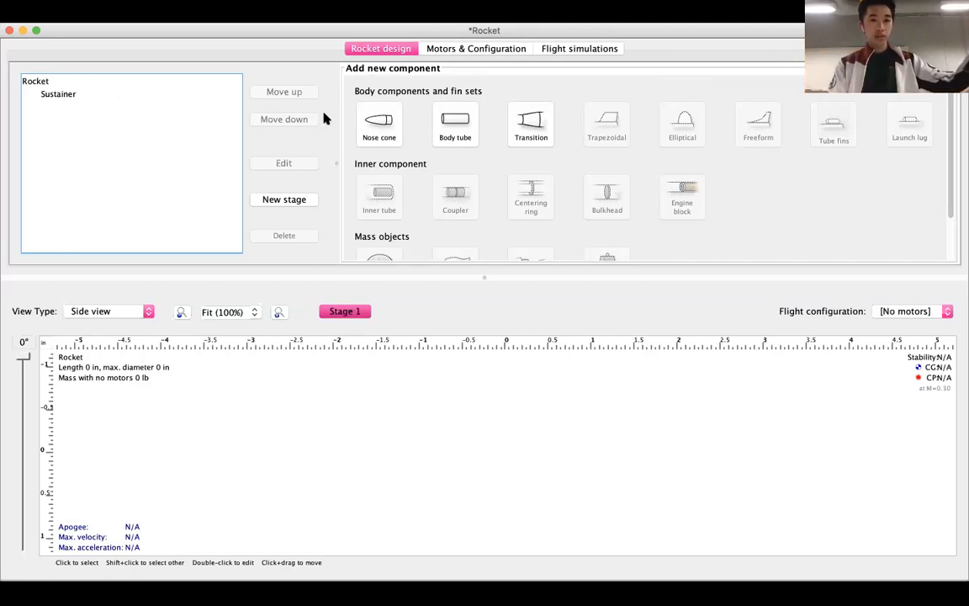
Add a nose cone to the Sustainer stage and delete the duplicate nose cone.
{"action": "left_click", "coordinate": [381, 127]}
{"action": "left_click", "coordinate": [381, 128]}
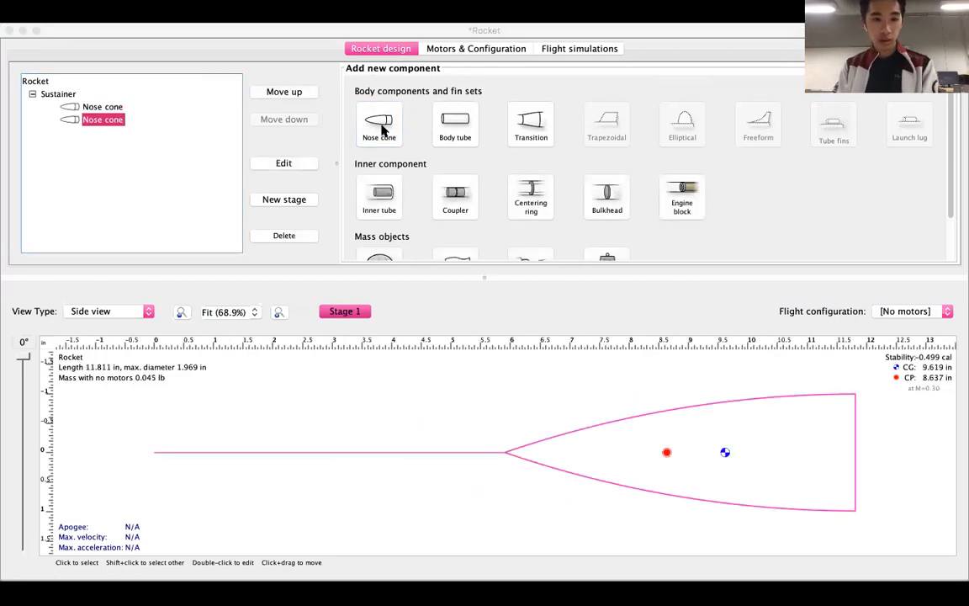
{"action": "left_click", "coordinate": [283, 236]}
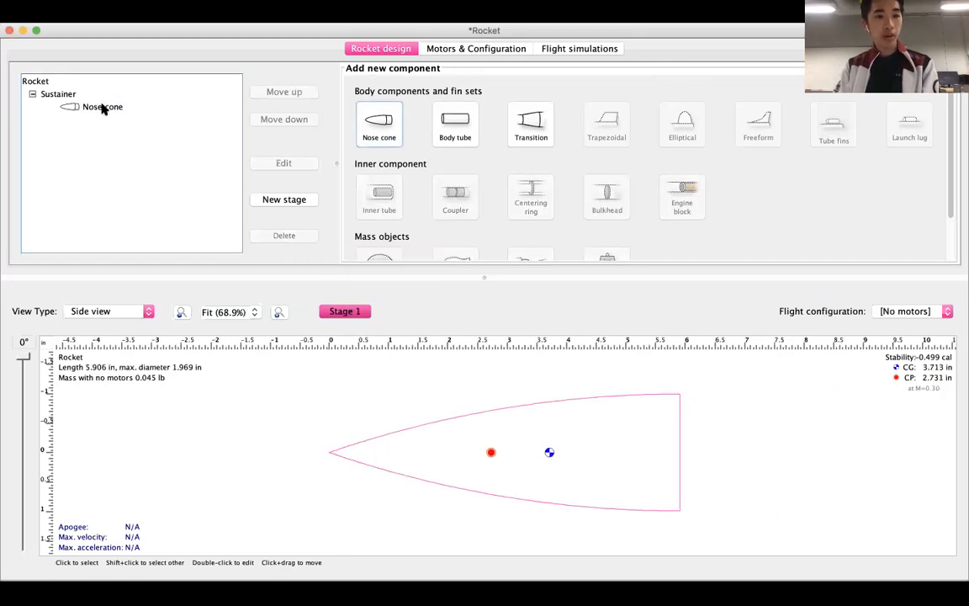
Open the nose cone's configuration and move its window clear of the rocket's side view.
{"action": "left_click", "coordinate": [102, 108]}
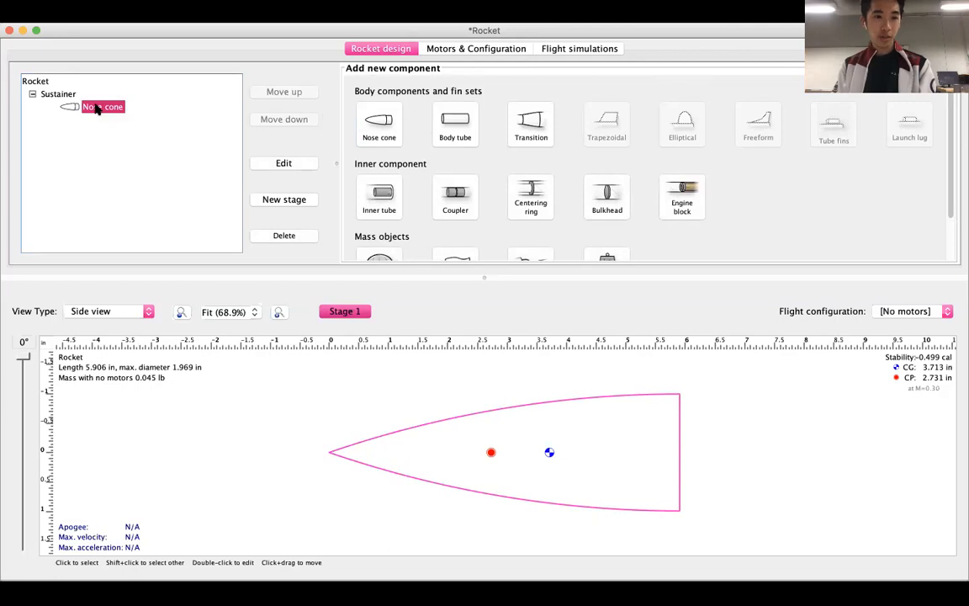
{"action": "double_click", "coordinate": [98, 108]}
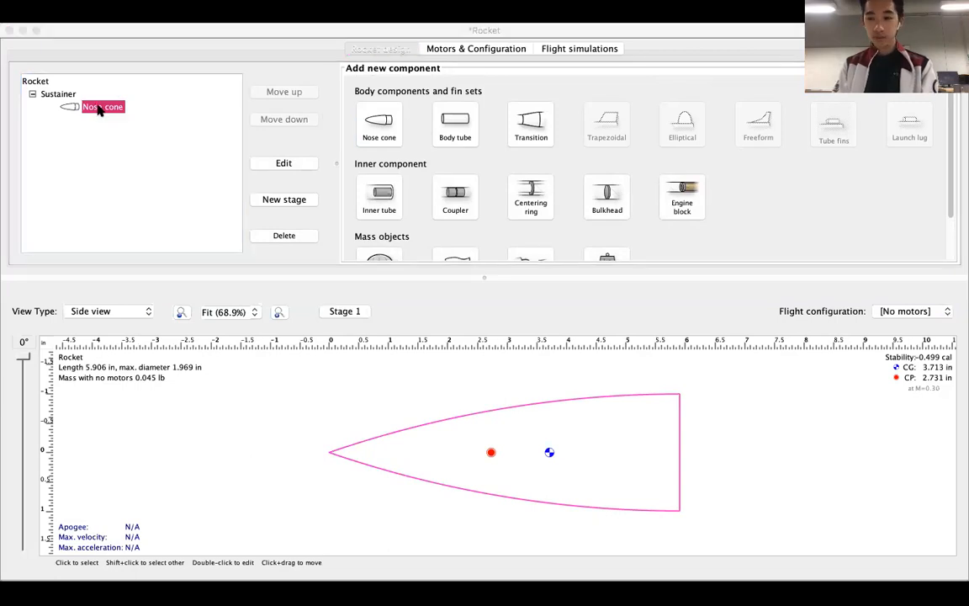
{"action": "left_click", "coordinate": [100, 110]}
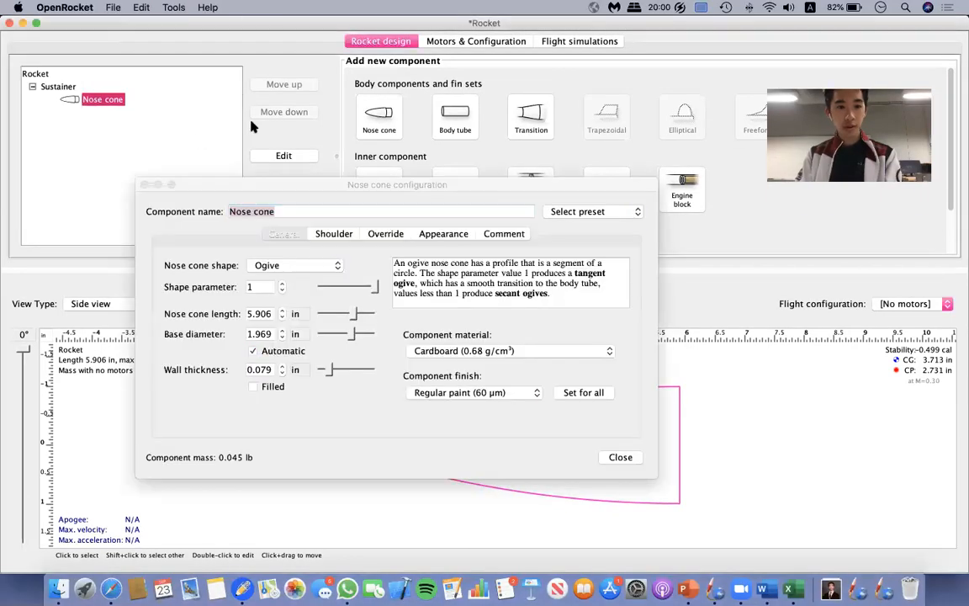
{"action": "left_click", "coordinate": [298, 182]}
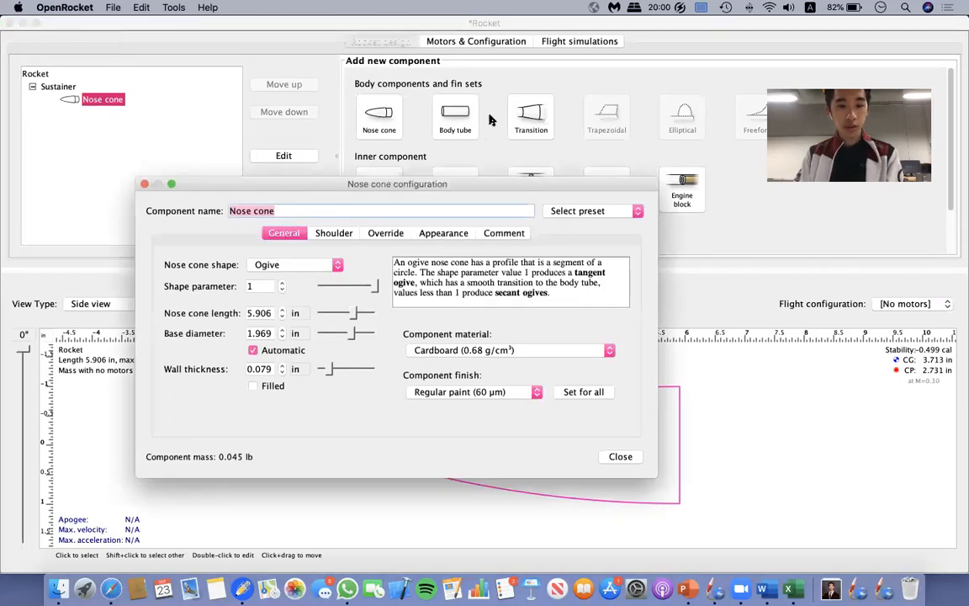
{"action": "left_click_drag", "start_coordinate": [484, 191], "coordinate": [589, 71]}
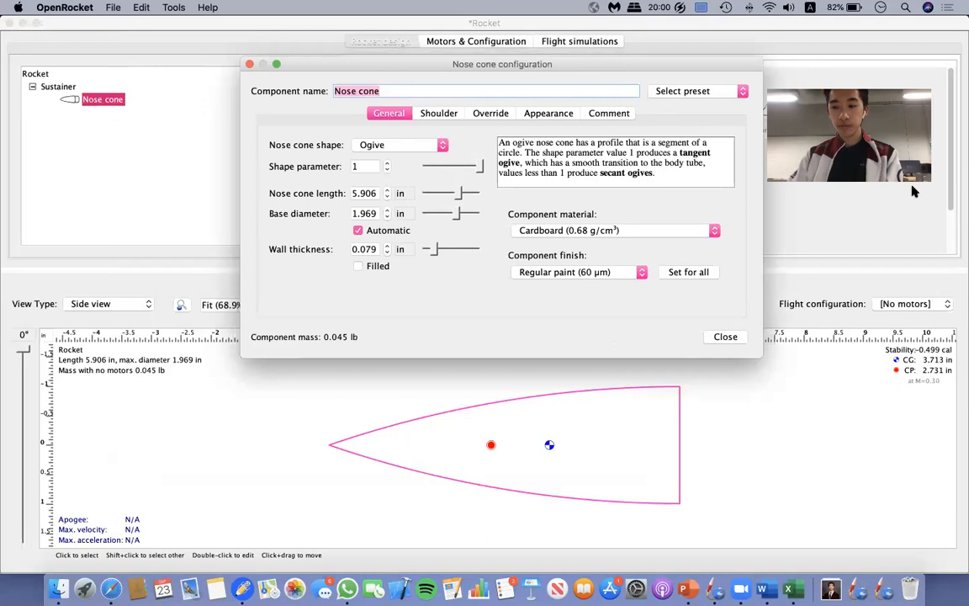
{"action": "left_click", "coordinate": [419, 87]}
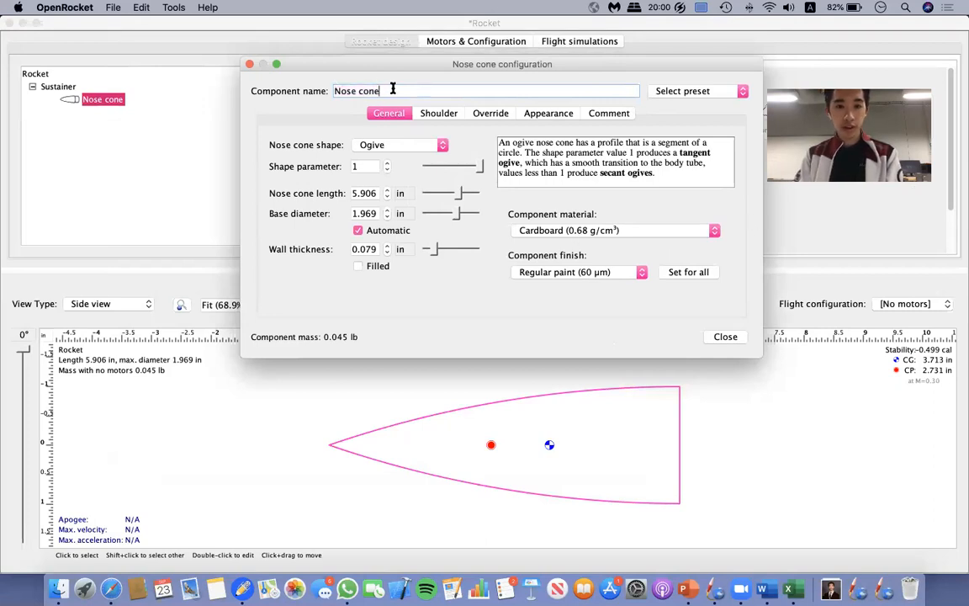
Try the nose cone shapes in turn, from Conical through Ogive and Ellipsoid to Haack series.
{"action": "left_click", "coordinate": [391, 148]}
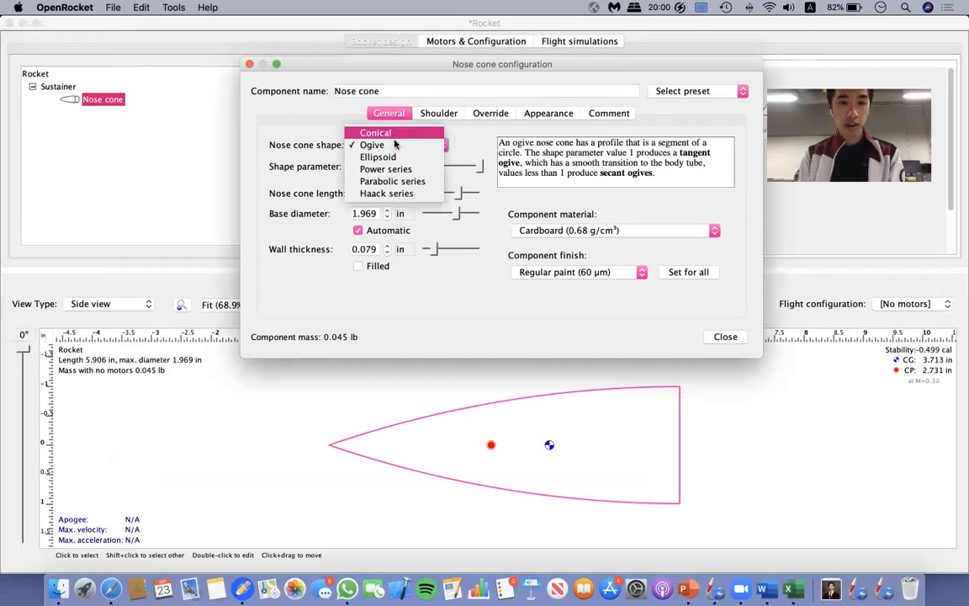
{"action": "left_click", "coordinate": [391, 132]}
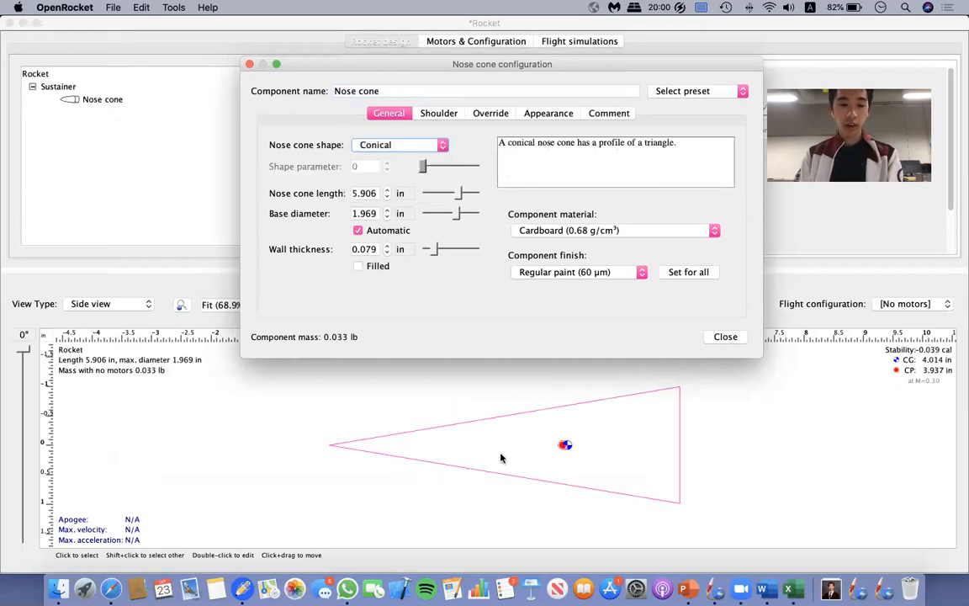
{"action": "left_click", "coordinate": [422, 148]}
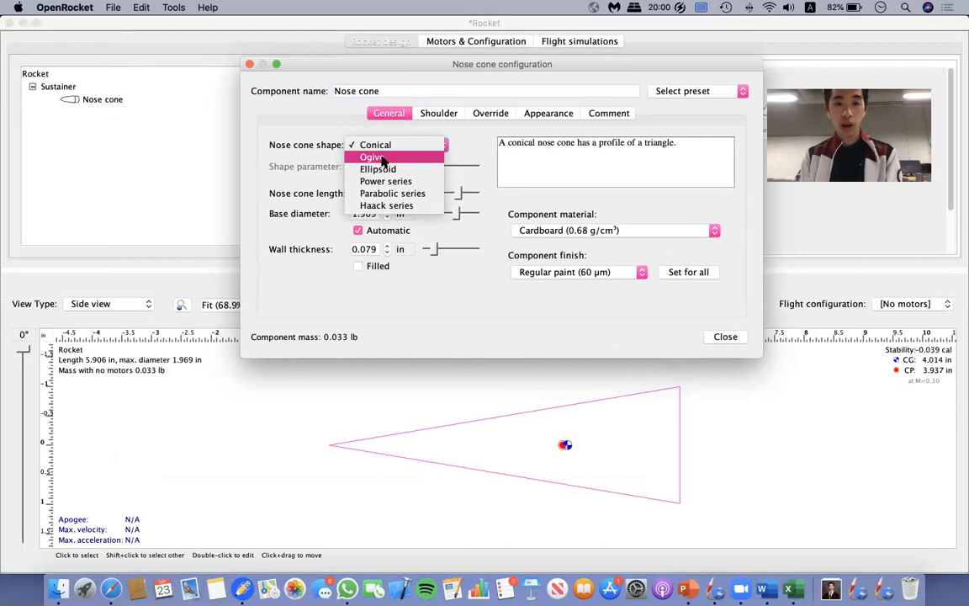
{"action": "left_click", "coordinate": [383, 159]}
{"action": "left_click", "coordinate": [390, 145]}
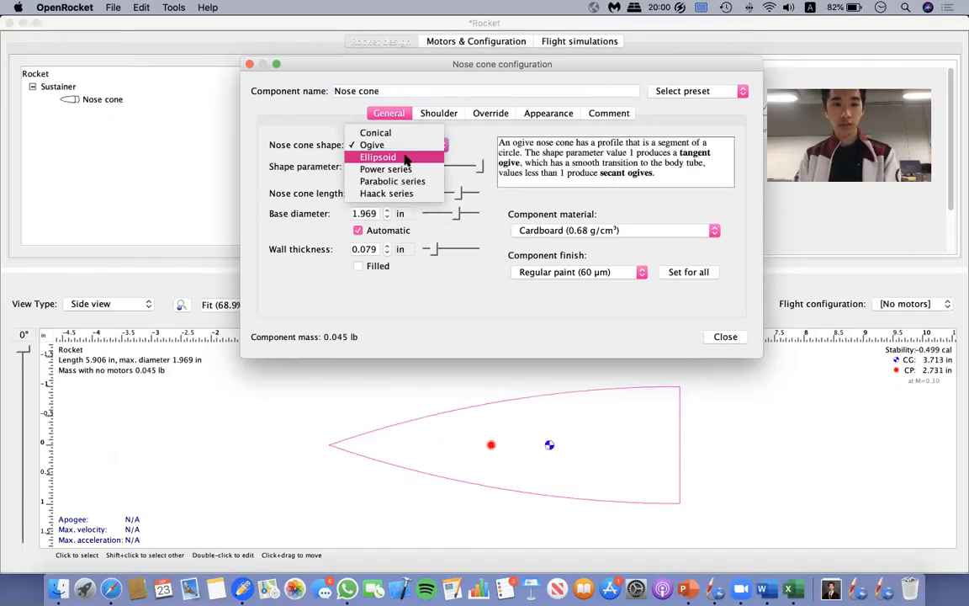
{"action": "left_click", "coordinate": [406, 160]}
{"action": "left_click", "coordinate": [399, 146]}
{"action": "left_click", "coordinate": [402, 156]}
{"action": "left_click", "coordinate": [401, 148]}
{"action": "left_click", "coordinate": [396, 156]}
{"action": "left_click", "coordinate": [396, 153]}
{"action": "left_click", "coordinate": [402, 158]}
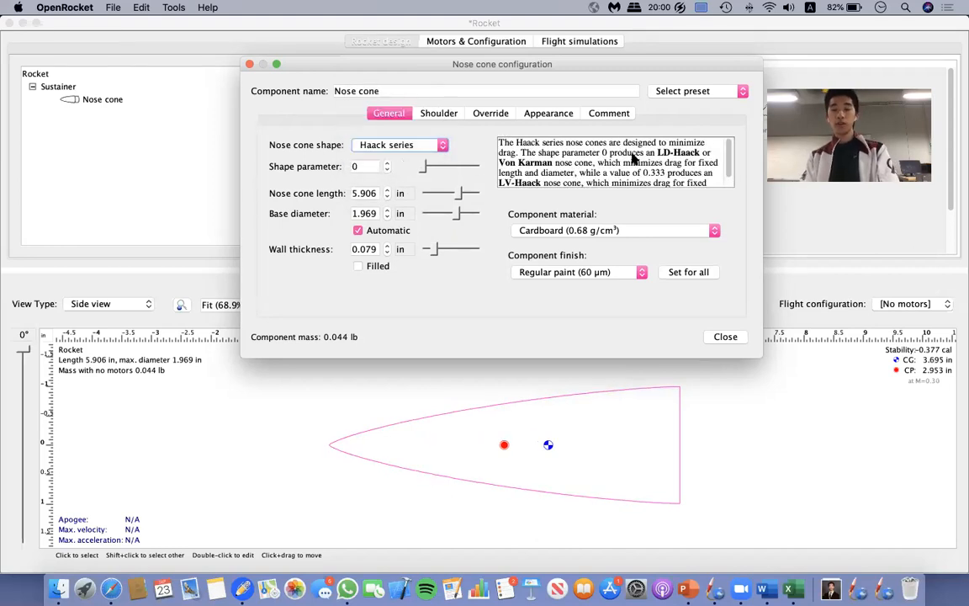
Read through the description of the Haack series nose cone shape and its shape parameter values.
{"action": "scroll", "coordinate": [589, 161], "scroll_direction": "down", "scroll_amount": 1}
{"action": "scroll", "coordinate": [580, 160], "scroll_direction": "up", "scroll_amount": 1}
{"action": "scroll", "coordinate": [578, 157], "scroll_direction": "down", "scroll_amount": 1}
{"action": "scroll", "coordinate": [522, 142], "scroll_direction": "up", "scroll_amount": 1}
{"action": "scroll", "coordinate": [558, 150], "scroll_direction": "down", "scroll_amount": 1}
{"action": "scroll", "coordinate": [617, 164], "scroll_direction": "up", "scroll_amount": 1}
{"action": "scroll", "coordinate": [622, 152], "scroll_direction": "down", "scroll_amount": 1}
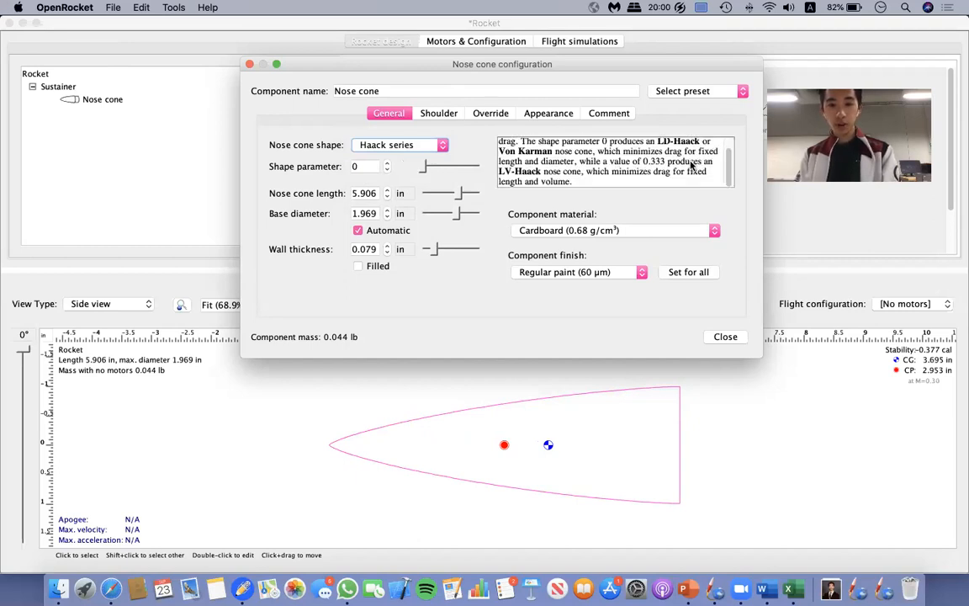
Set the nose cone's shape to Ogive and its length to 9.5 in.
{"action": "left_click", "coordinate": [388, 144]}
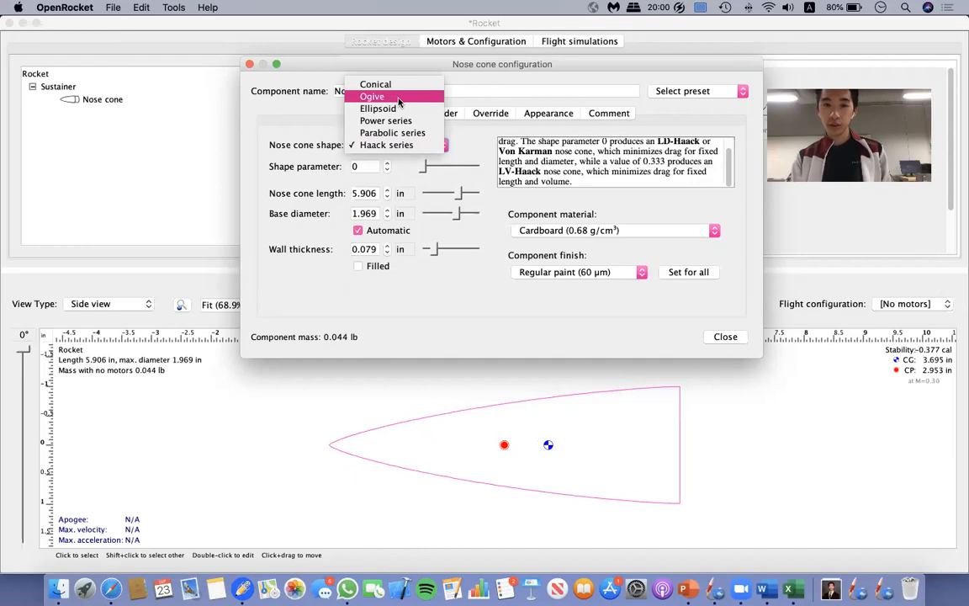
{"action": "left_click", "coordinate": [399, 98]}
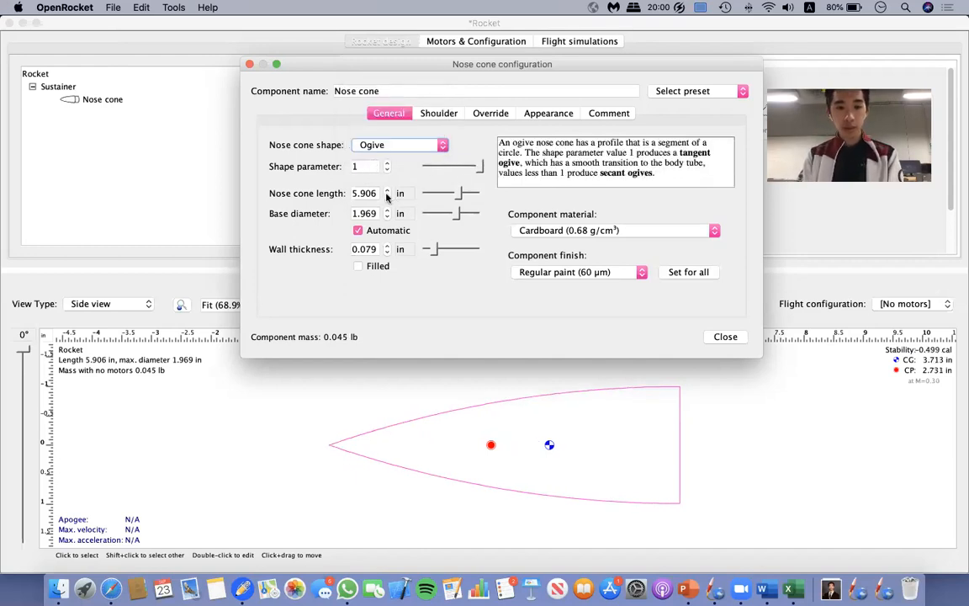
{"action": "left_click", "coordinate": [376, 193]}
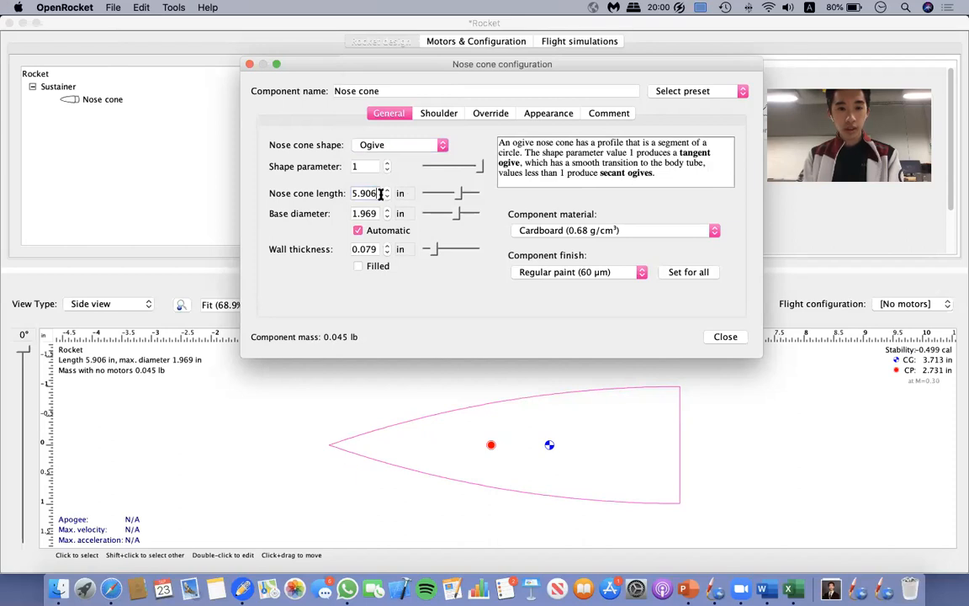
{"action": "left_click_drag", "start_coordinate": [380, 193], "coordinate": [342, 196]}
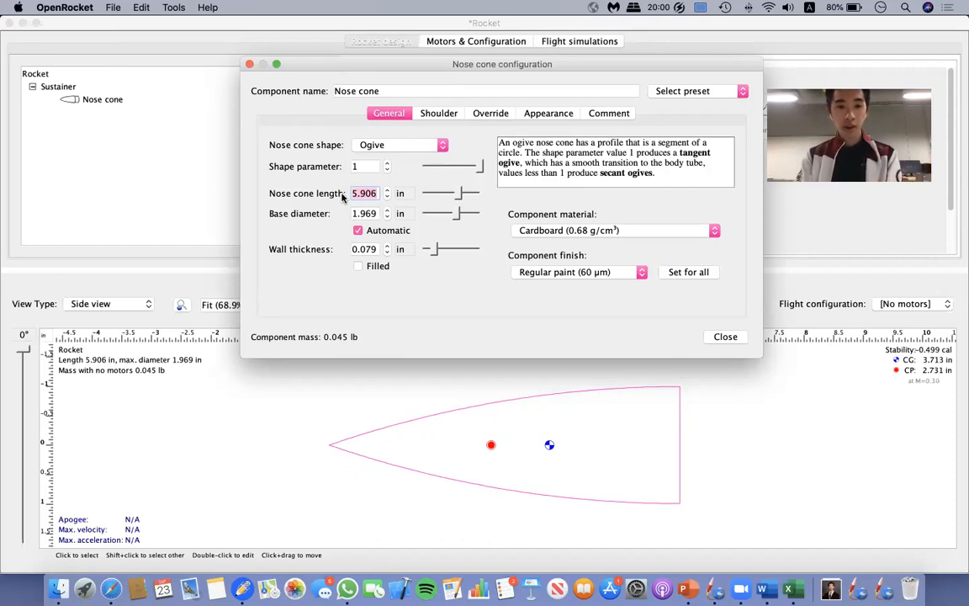
{"action": "type", "text": "9.5"}
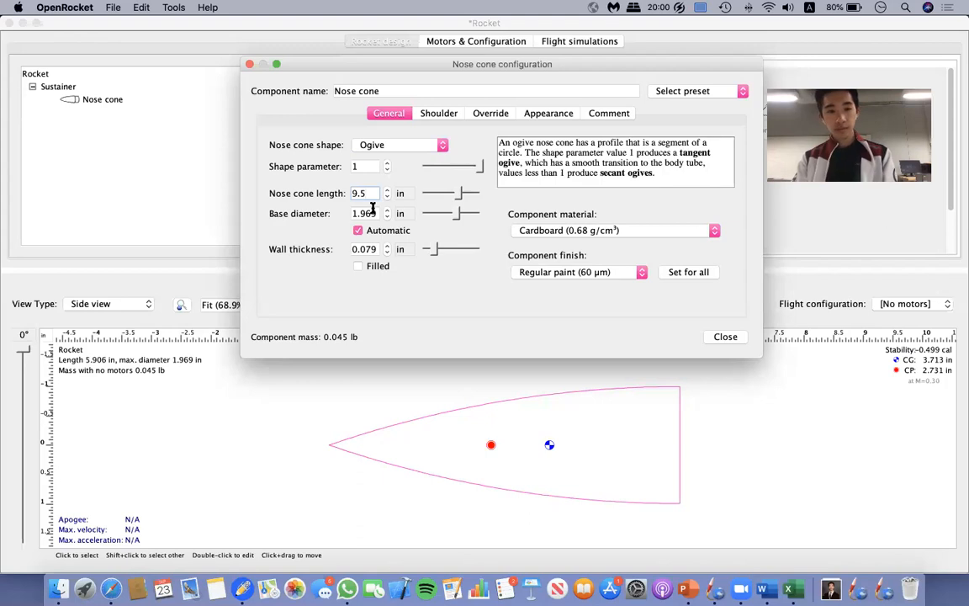
Set the nose cone's base diameter to 2.28 in.
{"action": "left_click", "coordinate": [352, 213]}
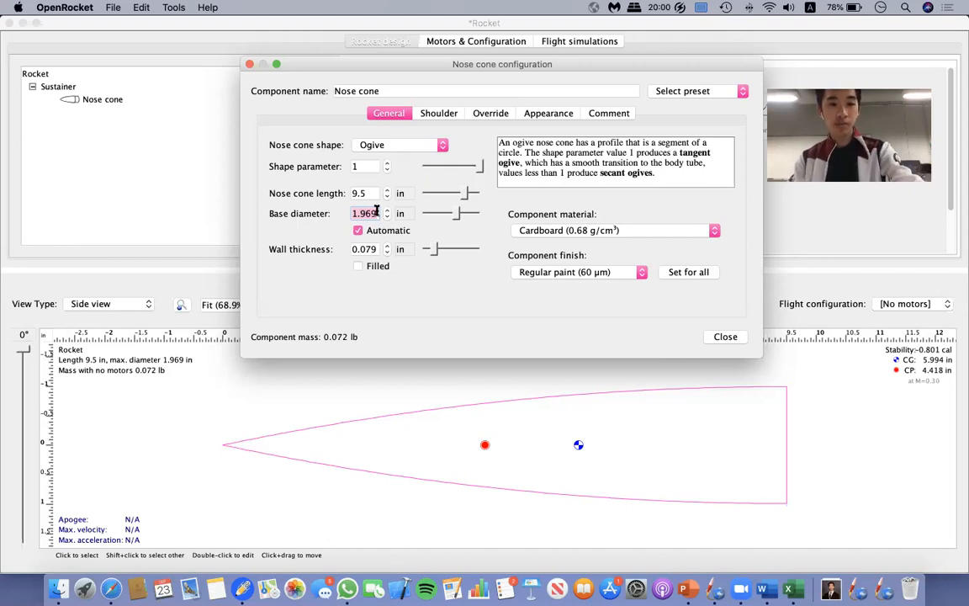
{"action": "type", "text": "2.28"}
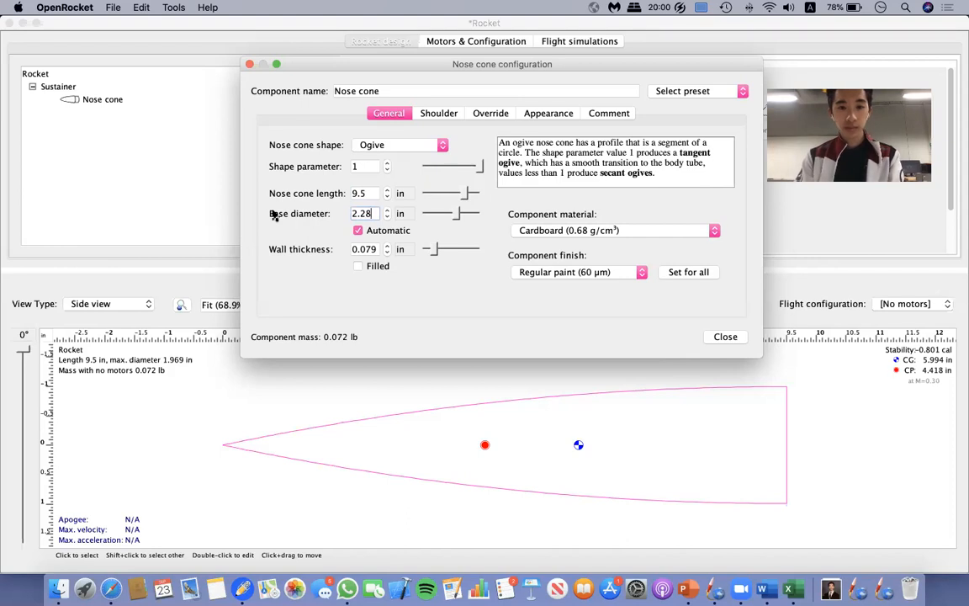
{"action": "key", "text": "Return"}
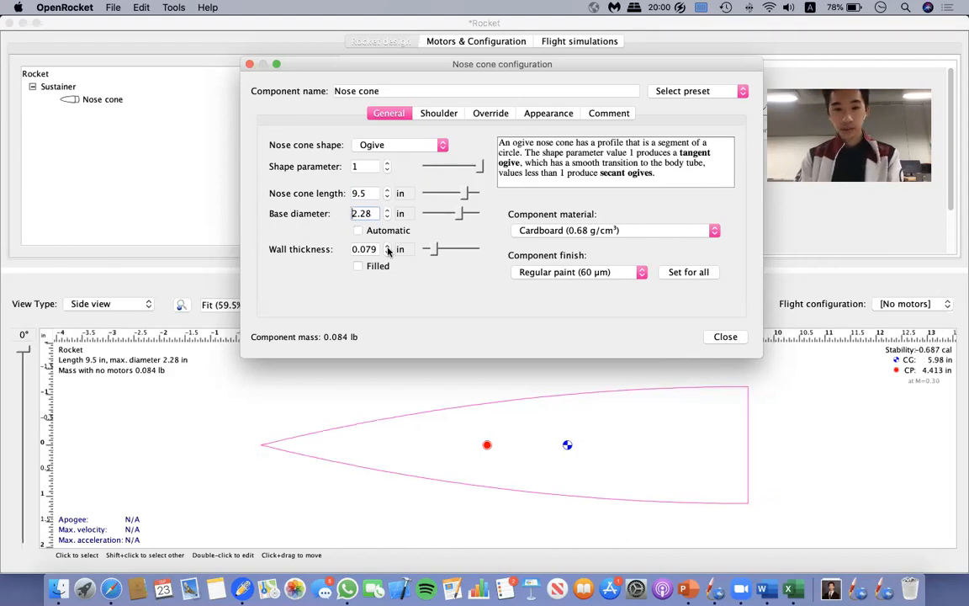
{"action": "left_click", "coordinate": [378, 193]}
Make the nose cone from Polycarbonate (Lexan) (1.2 g/cm³) and close its configuration.
{"action": "left_click", "coordinate": [622, 232]}
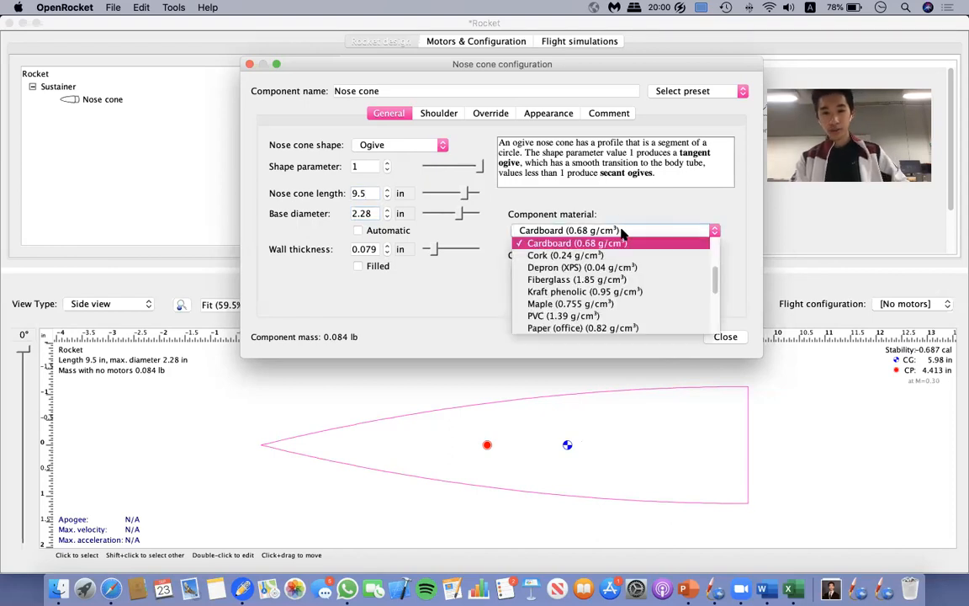
{"action": "scroll", "coordinate": [624, 283], "scroll_direction": "down", "scroll_amount": 2}
{"action": "scroll", "coordinate": [623, 283], "scroll_direction": "down", "scroll_amount": 3}
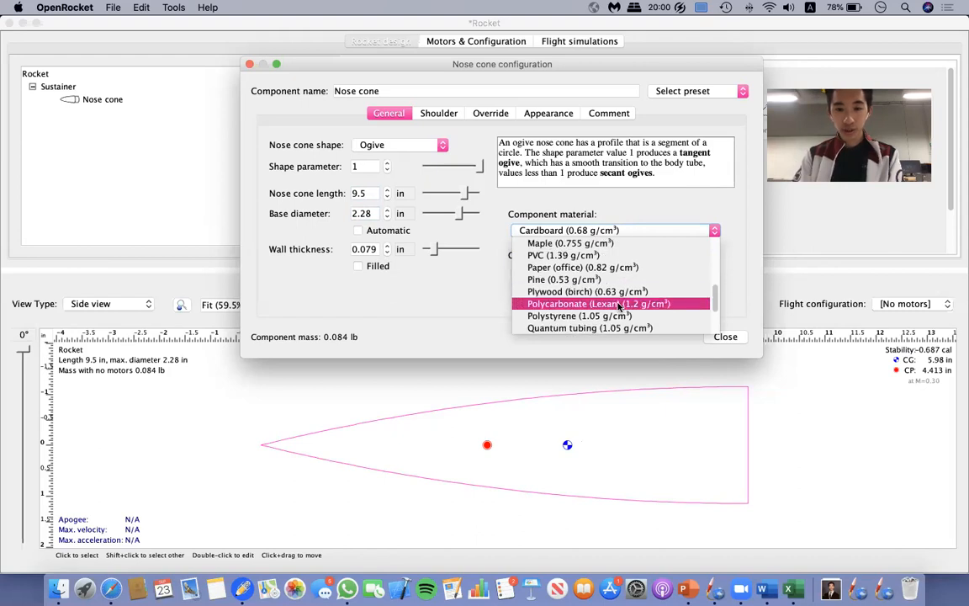
{"action": "left_click", "coordinate": [620, 304]}
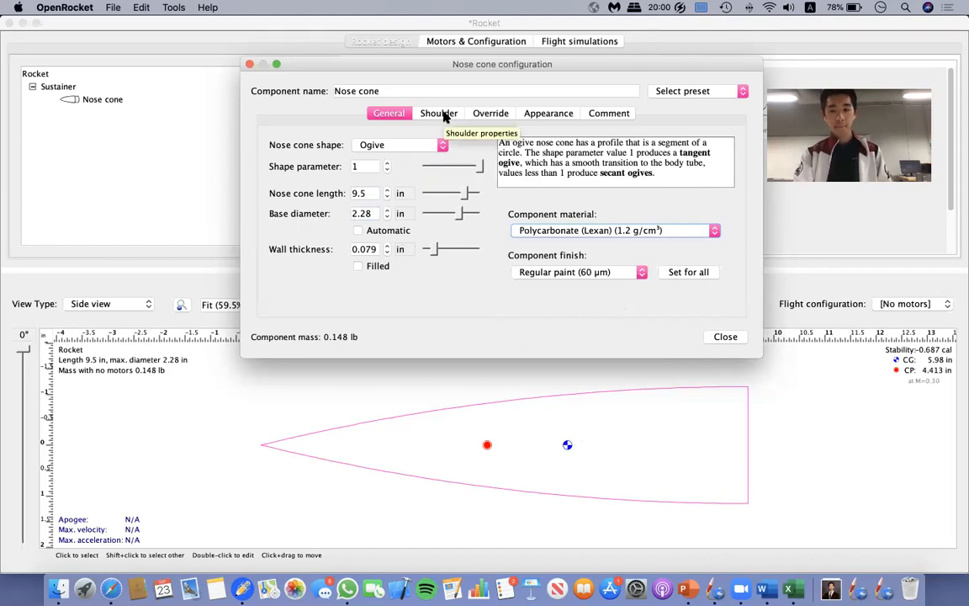
{"action": "left_click", "coordinate": [733, 339]}
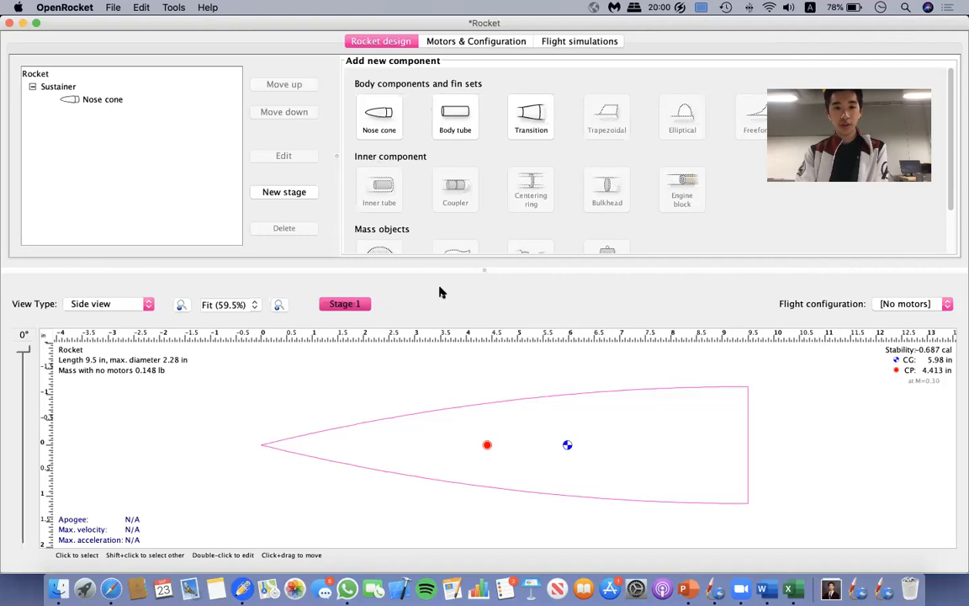
Add a body tube behind the nose cone and delete the duplicate body tube.
{"action": "left_click", "coordinate": [454, 122]}
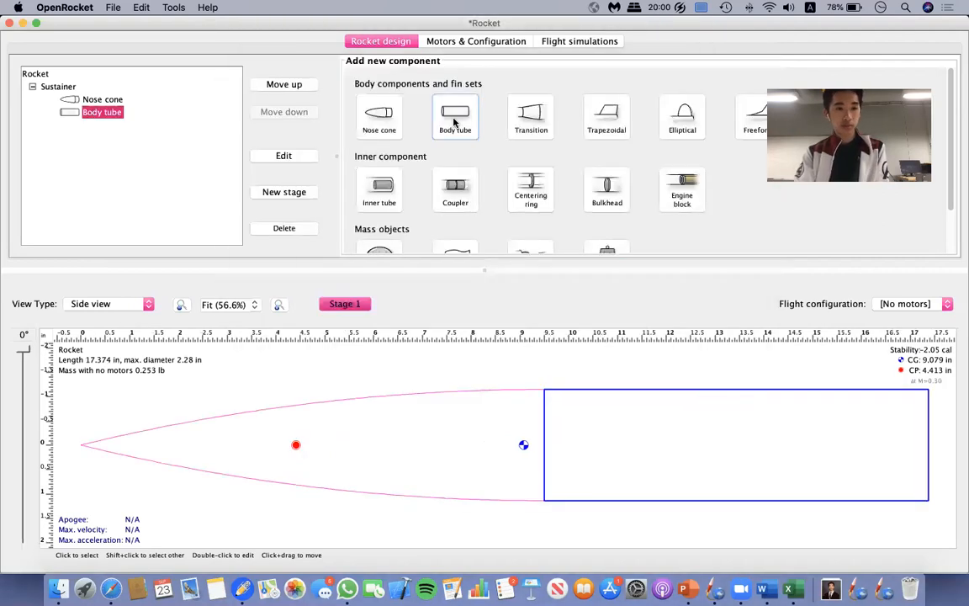
{"action": "left_click", "coordinate": [454, 122]}
{"action": "left_click", "coordinate": [250, 63]}
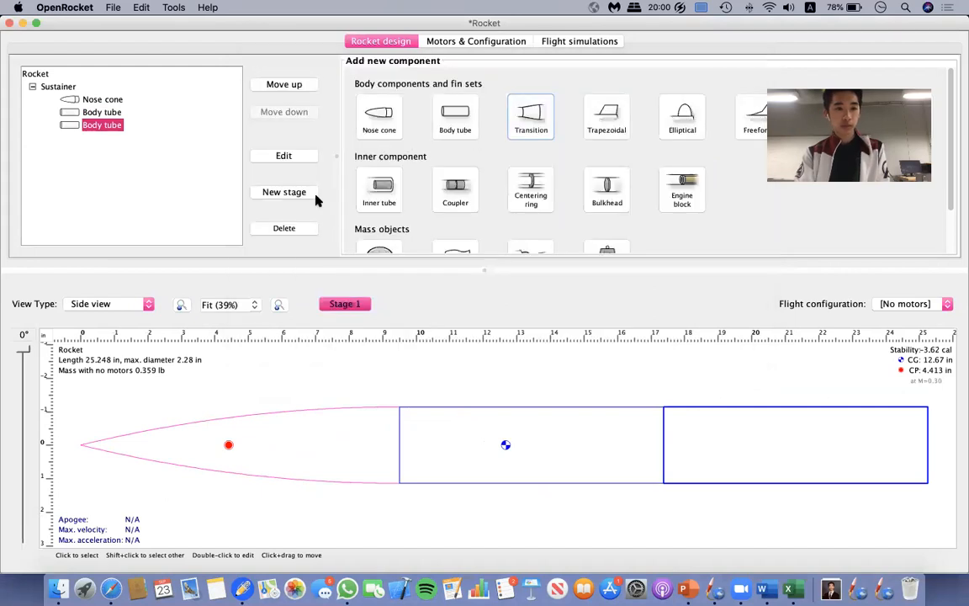
{"action": "left_click", "coordinate": [284, 228]}
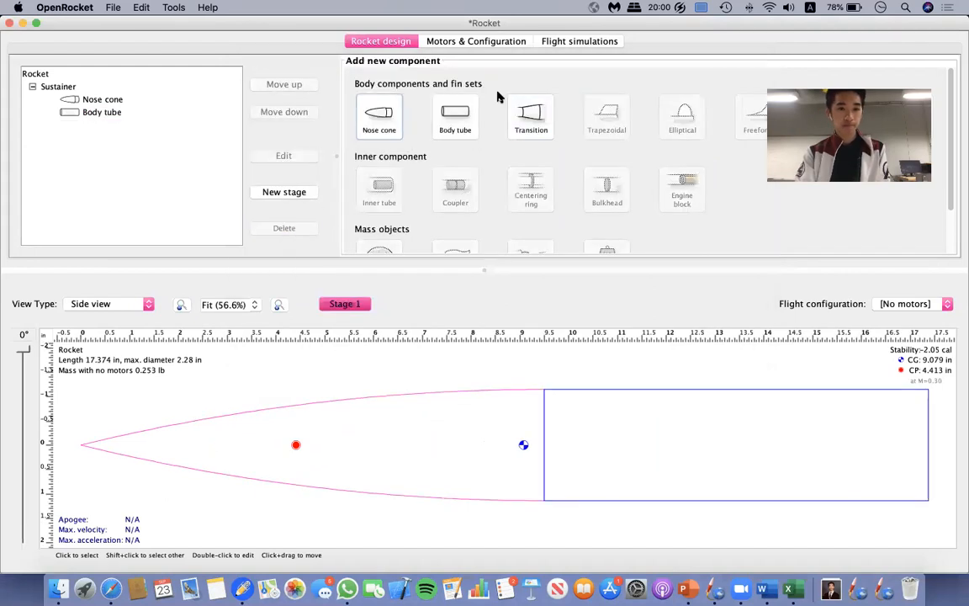
Open the body tube's configuration and set its length to 36 in.
{"action": "left_click", "coordinate": [114, 113]}
{"action": "double_click", "coordinate": [114, 114]}
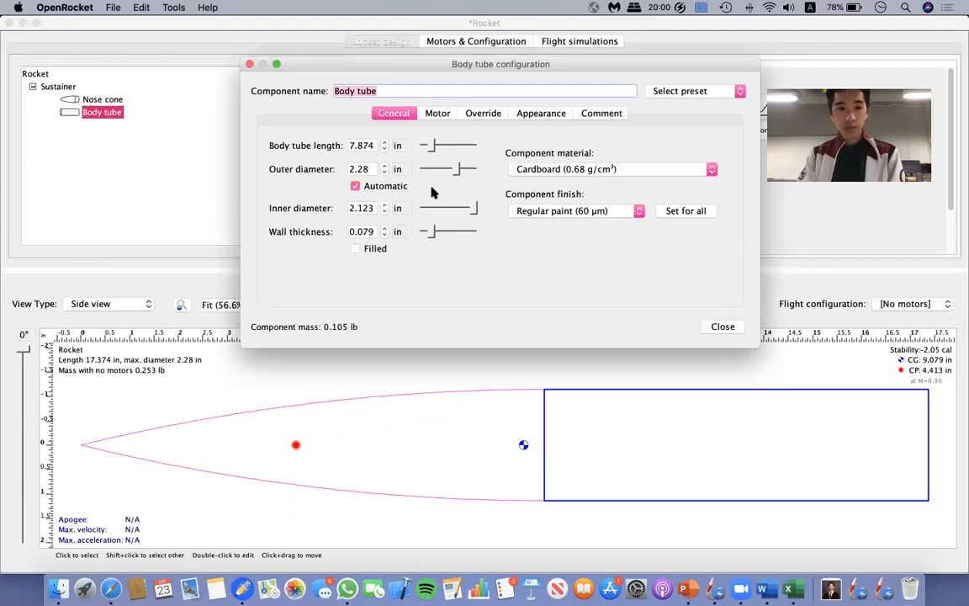
{"action": "left_click", "coordinate": [360, 145]}
{"action": "left_click_drag", "start_coordinate": [383, 147], "coordinate": [394, 149]}
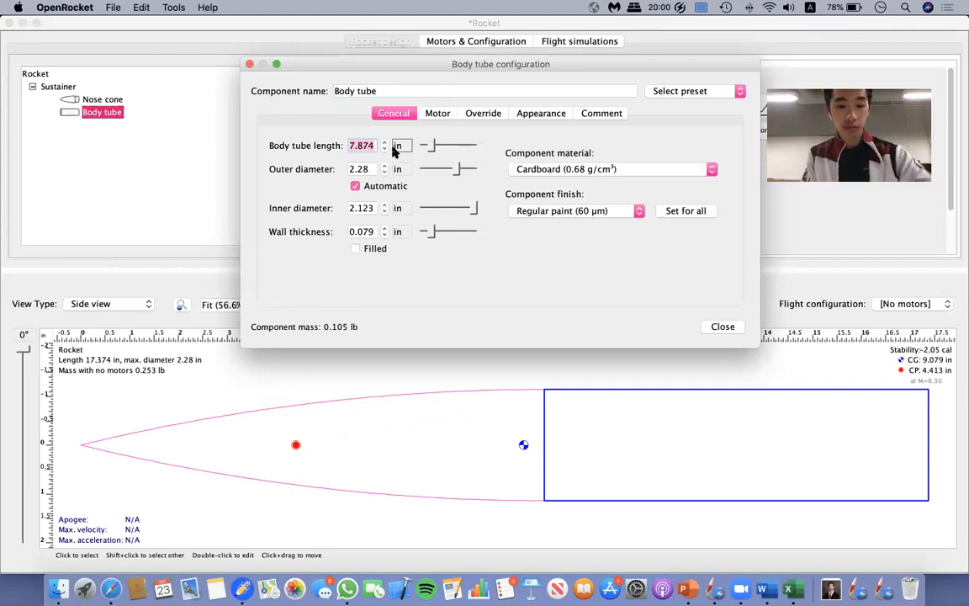
{"action": "type", "text": "36"}
{"action": "left_click", "coordinate": [373, 169]}
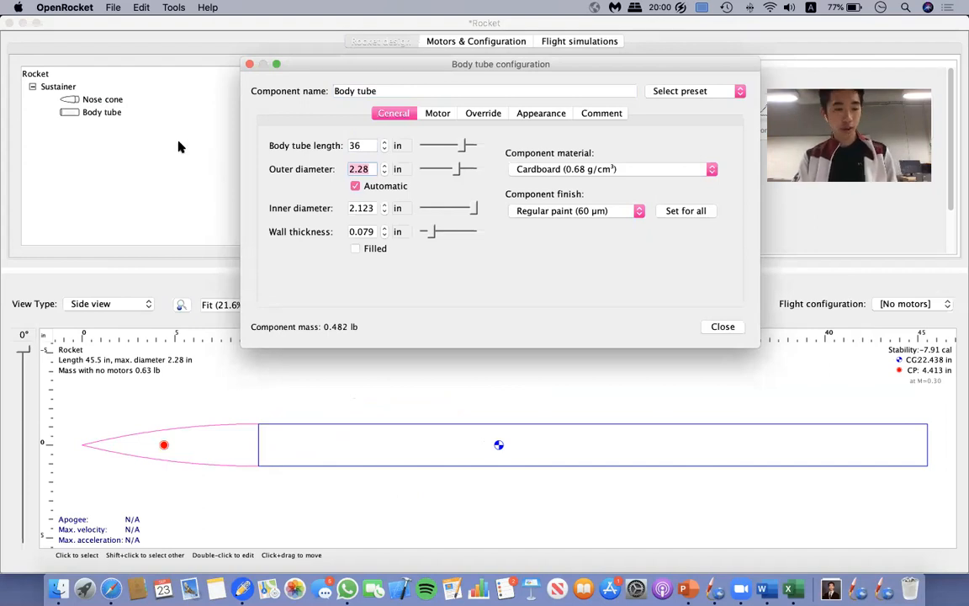
Set the body tube's inner diameter to 2.13 in.
{"action": "left_click", "coordinate": [374, 210]}
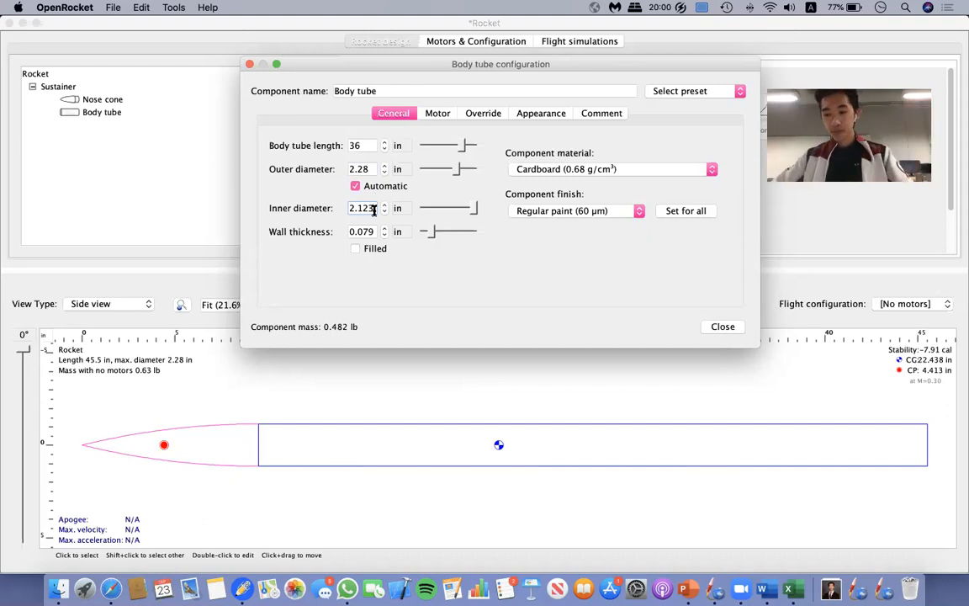
{"action": "key", "text": "BackSpace"}
{"action": "key", "text": "BackSpace"}
{"action": "type", "text": "3"}
{"action": "key", "text": "Return"}
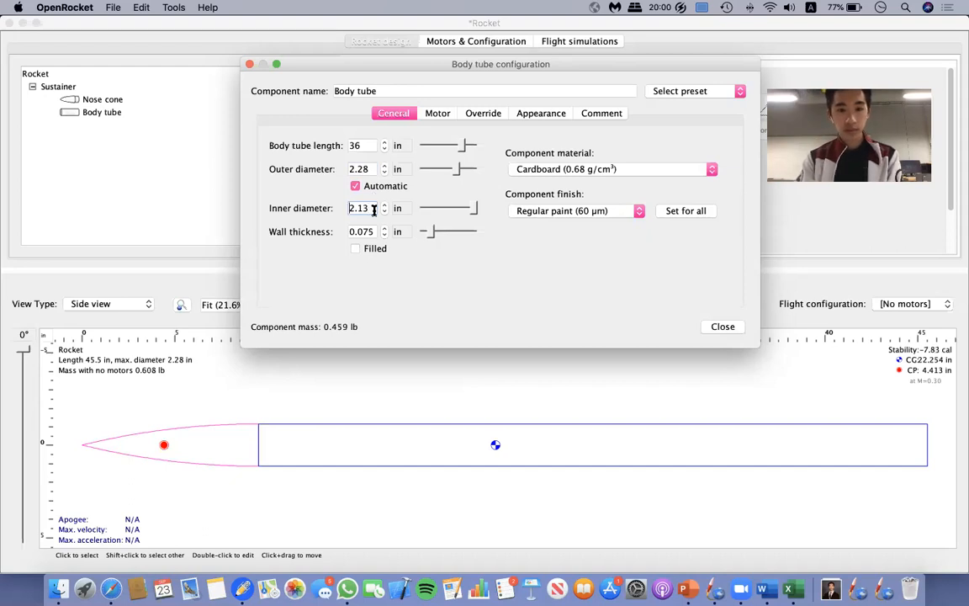
Make the body tube from Kraft phenolic (0.95 g/cm³) and close its configuration.
{"action": "left_click", "coordinate": [595, 169]}
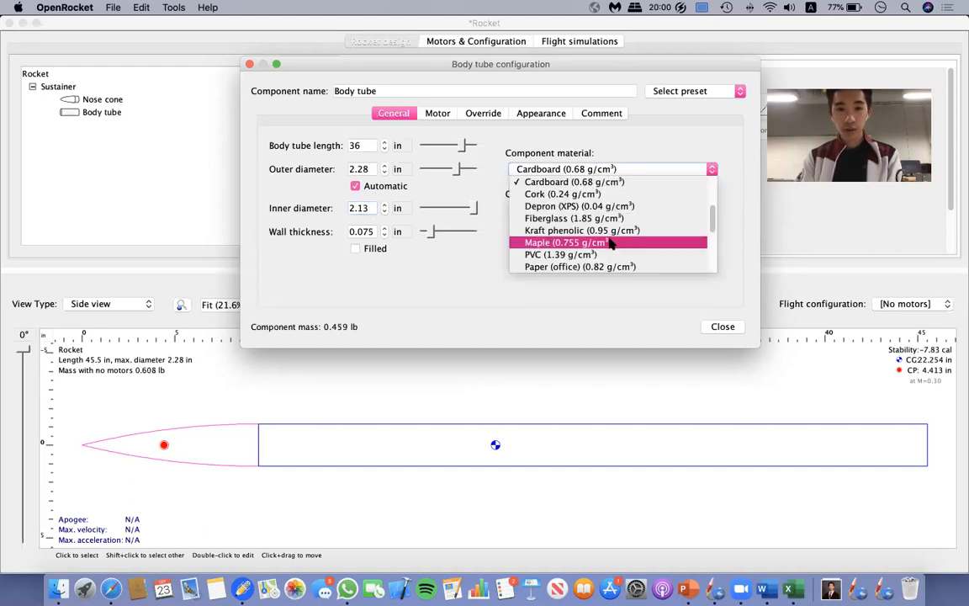
{"action": "left_click", "coordinate": [584, 230]}
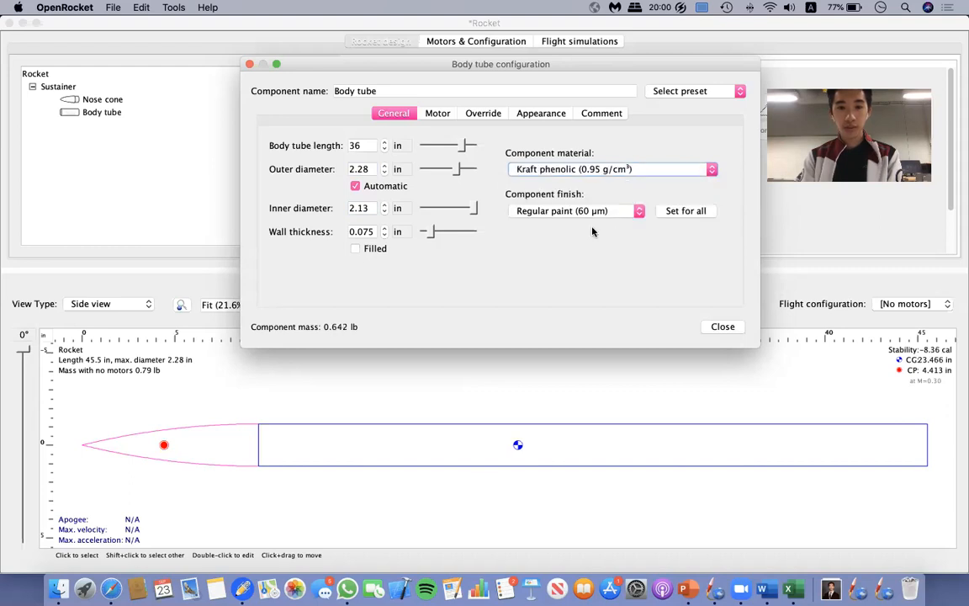
{"action": "left_click", "coordinate": [731, 328]}
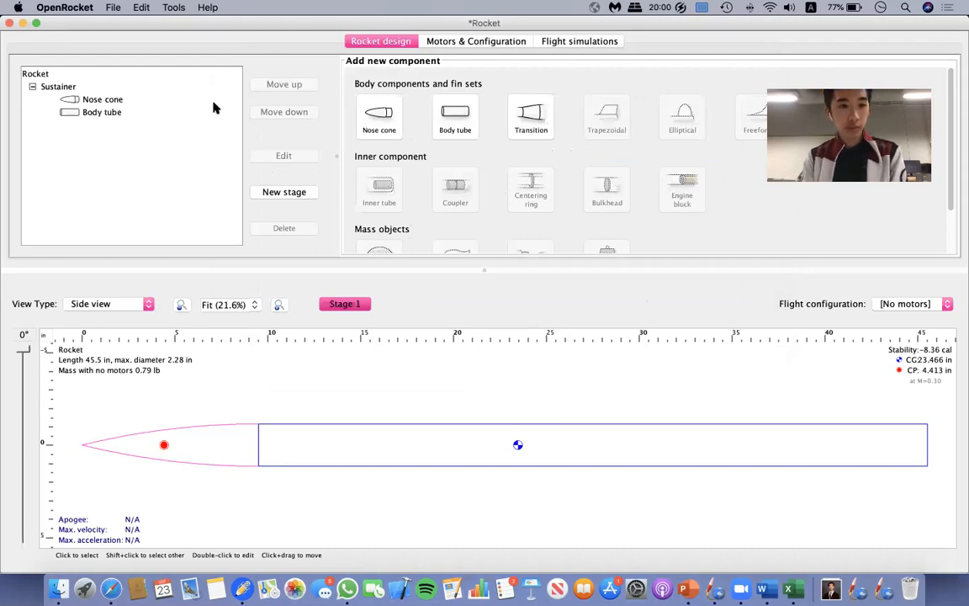
Add an inner tube inside the body tube and delete the duplicate inner tube nested in it.
{"action": "left_click", "coordinate": [108, 115]}
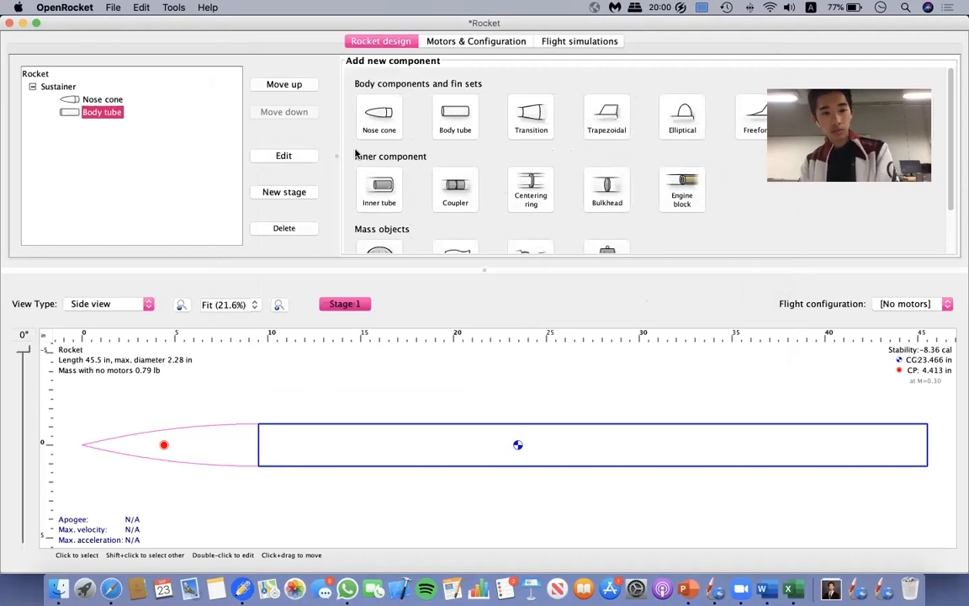
{"action": "double_click", "coordinate": [379, 191]}
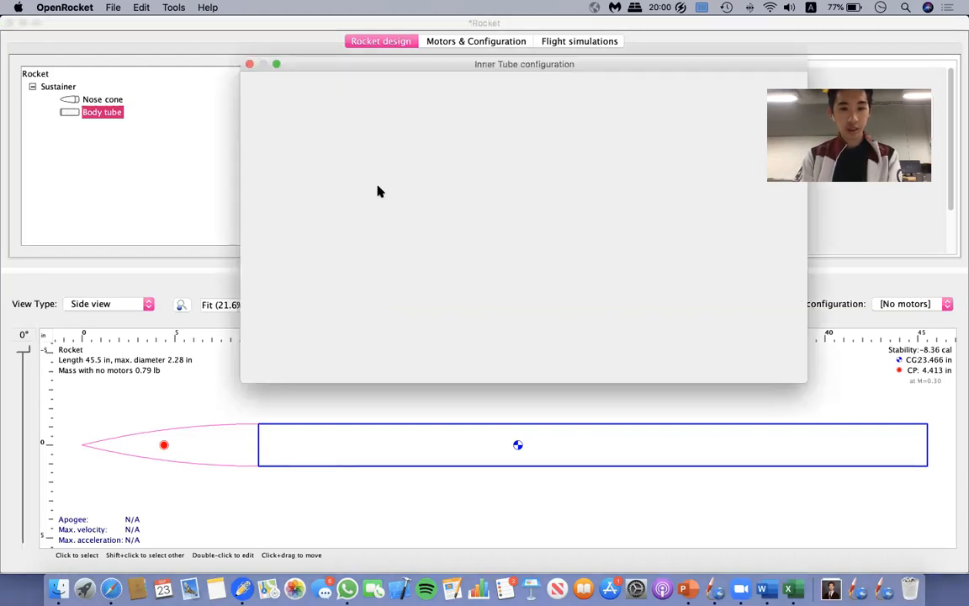
{"action": "left_click", "coordinate": [248, 66]}
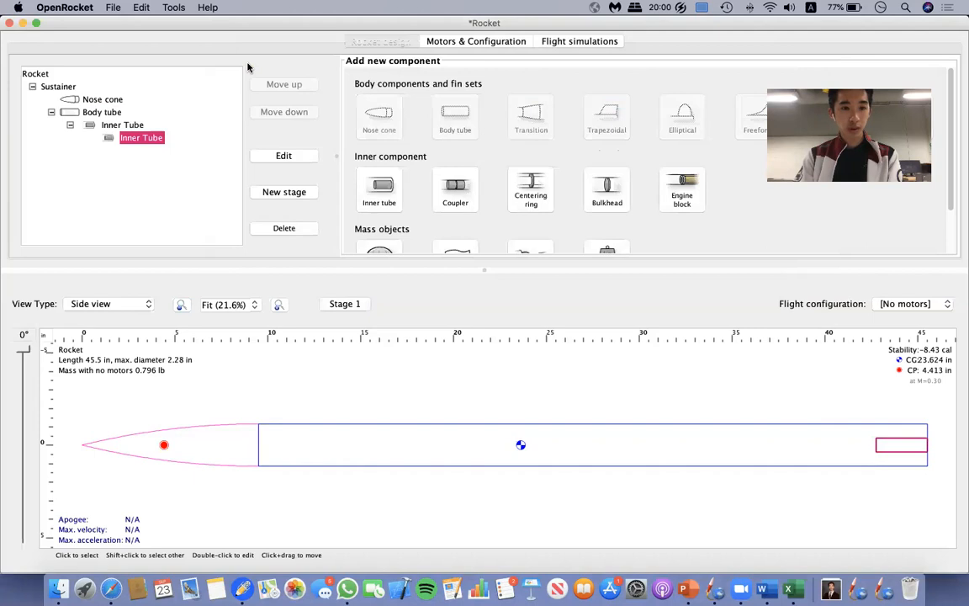
{"action": "left_click", "coordinate": [280, 228]}
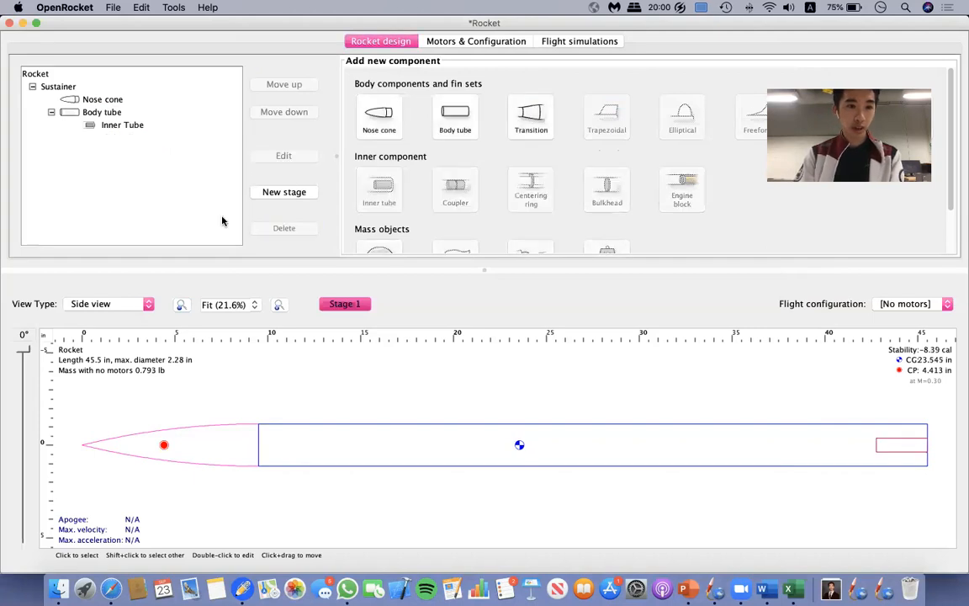
Move the inner tube into the nose cone in the component tree and return it to the body tube.
{"action": "left_click", "coordinate": [112, 124]}
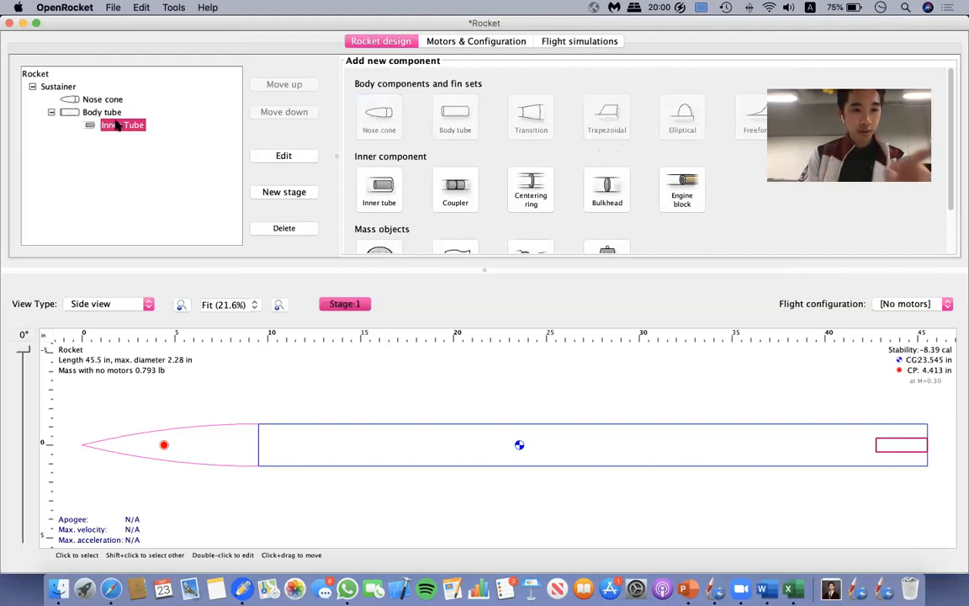
{"action": "left_click", "coordinate": [99, 112]}
{"action": "left_click", "coordinate": [123, 126]}
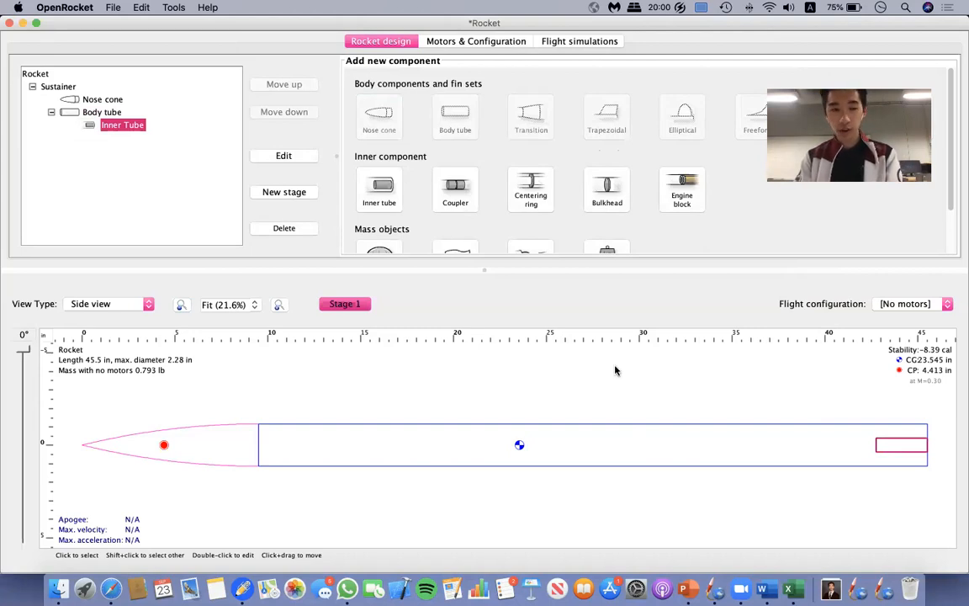
{"action": "left_click_drag", "start_coordinate": [127, 131], "coordinate": [115, 102]}
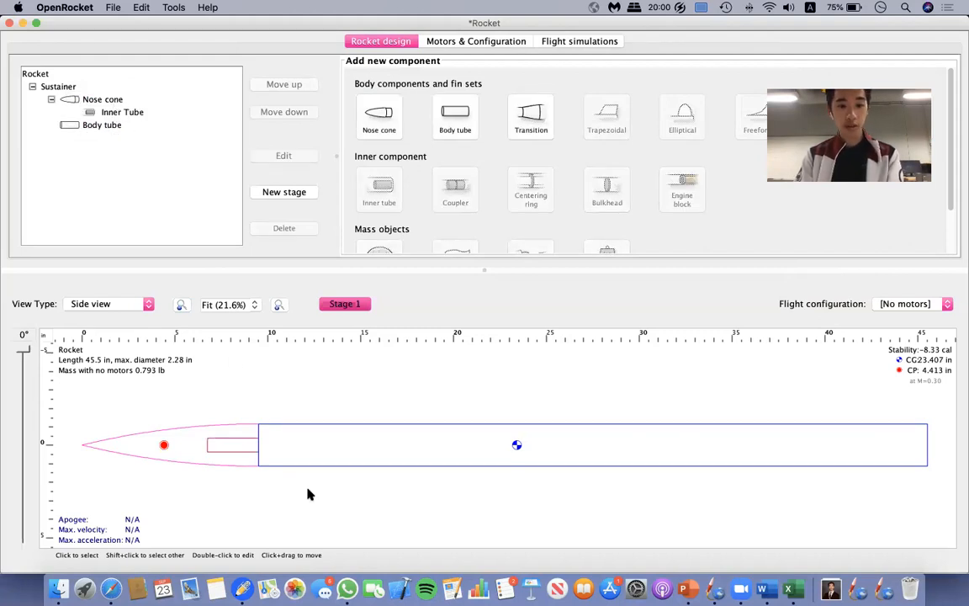
{"action": "mouse_move", "coordinate": [121, 120]}
{"action": "left_mouse_down"}
{"action": "mouse_move", "coordinate": [126, 137]}
{"action": "mouse_move", "coordinate": [118, 127]}
{"action": "left_mouse_up"}
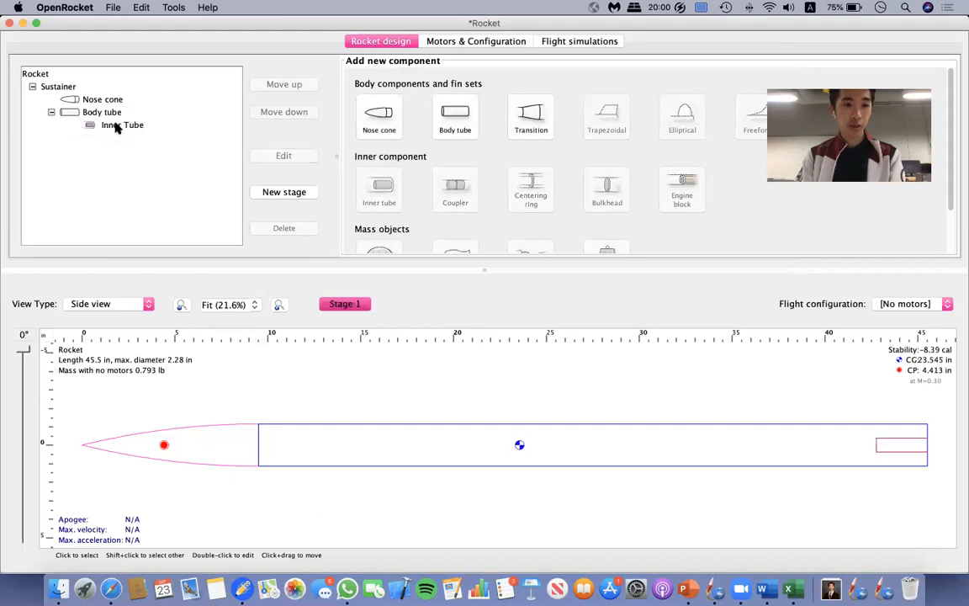
Open the inner tube's configuration and set its outer diameter to 1.22 in.
{"action": "left_click", "coordinate": [116, 126]}
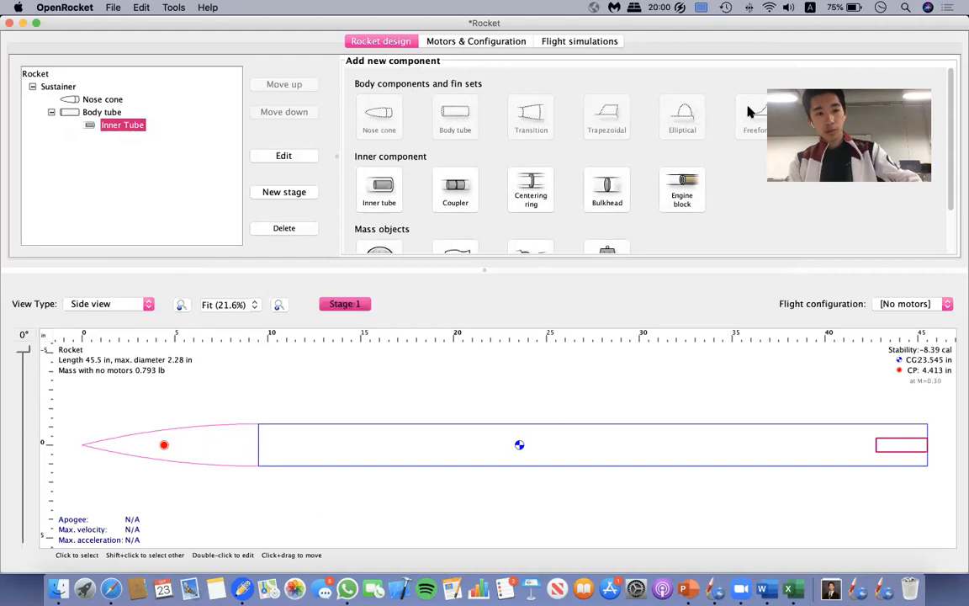
{"action": "double_click", "coordinate": [118, 127]}
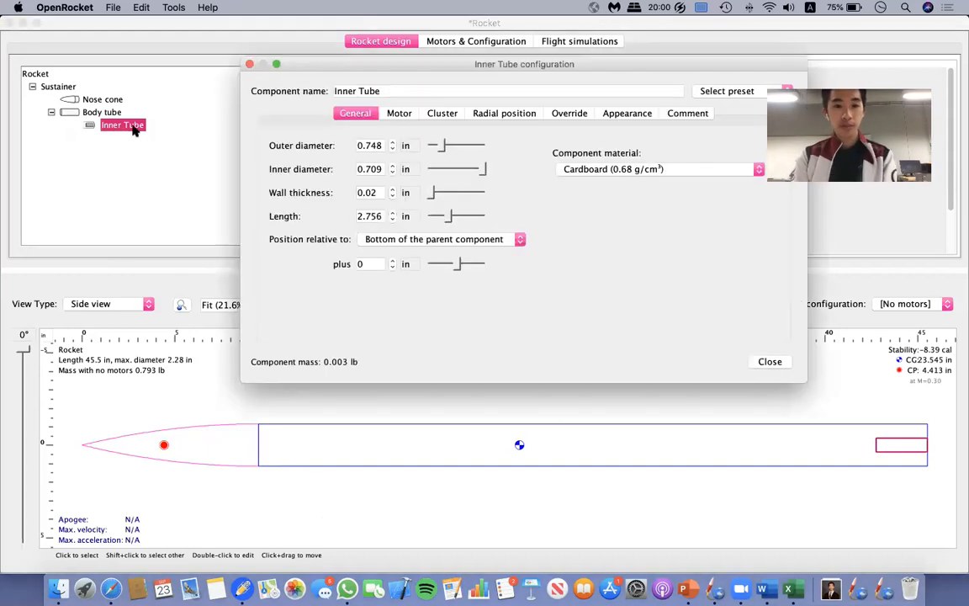
{"action": "left_click", "coordinate": [370, 147]}
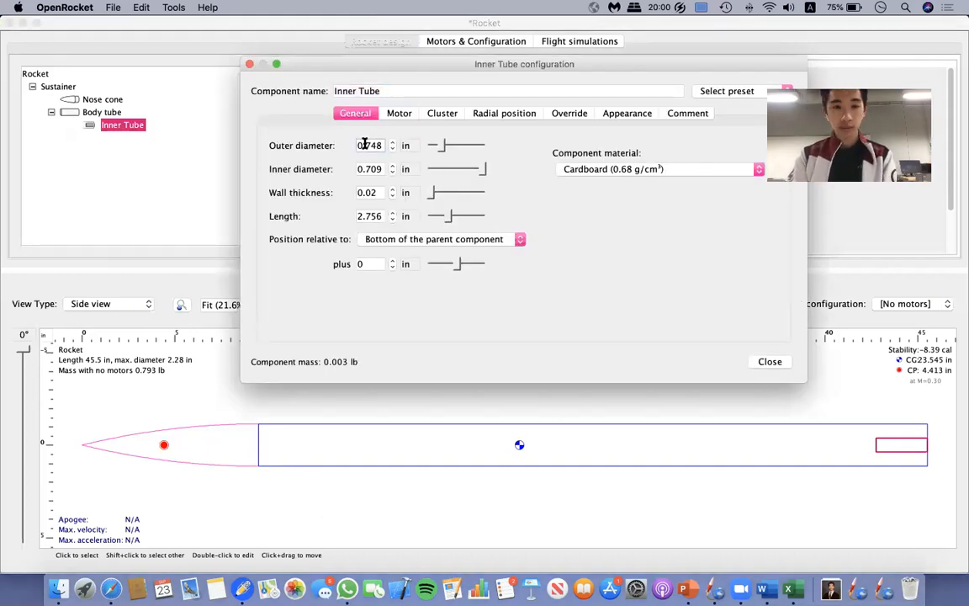
{"action": "left_click_drag", "start_coordinate": [383, 146], "coordinate": [289, 147]}
{"action": "key", "text": "BackSpace"}
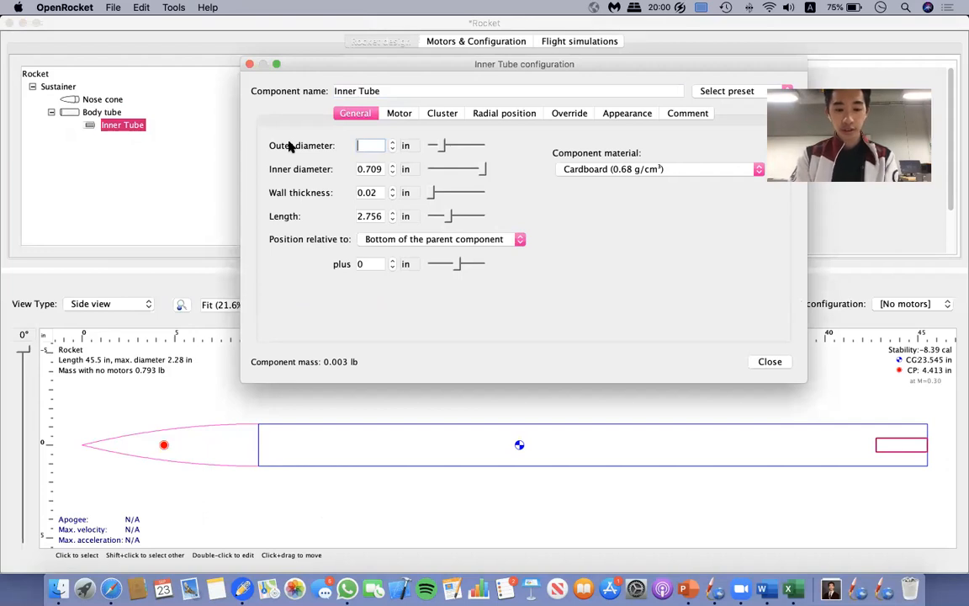
{"action": "type", "text": "1.22"}
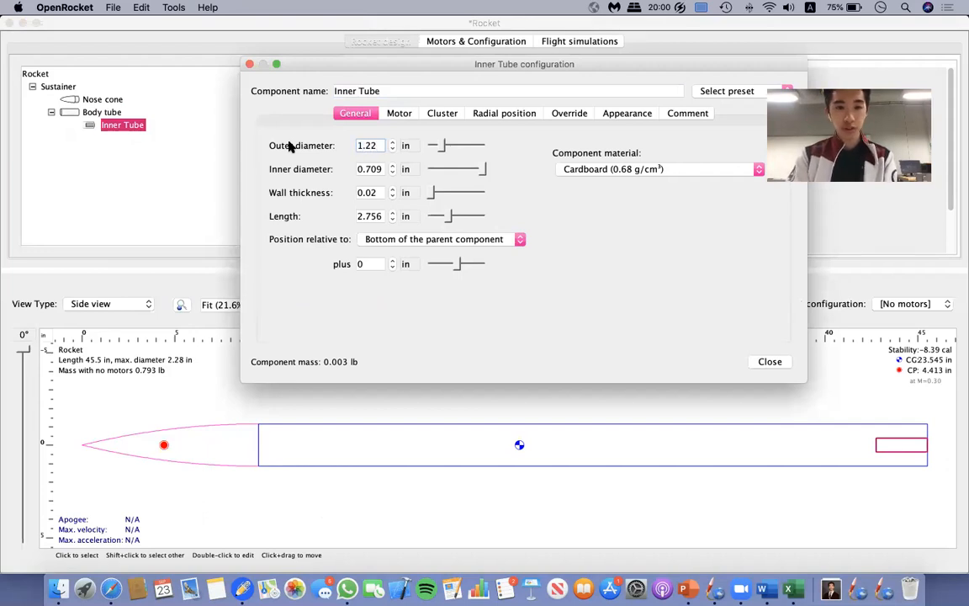
{"action": "key", "text": "Return"}
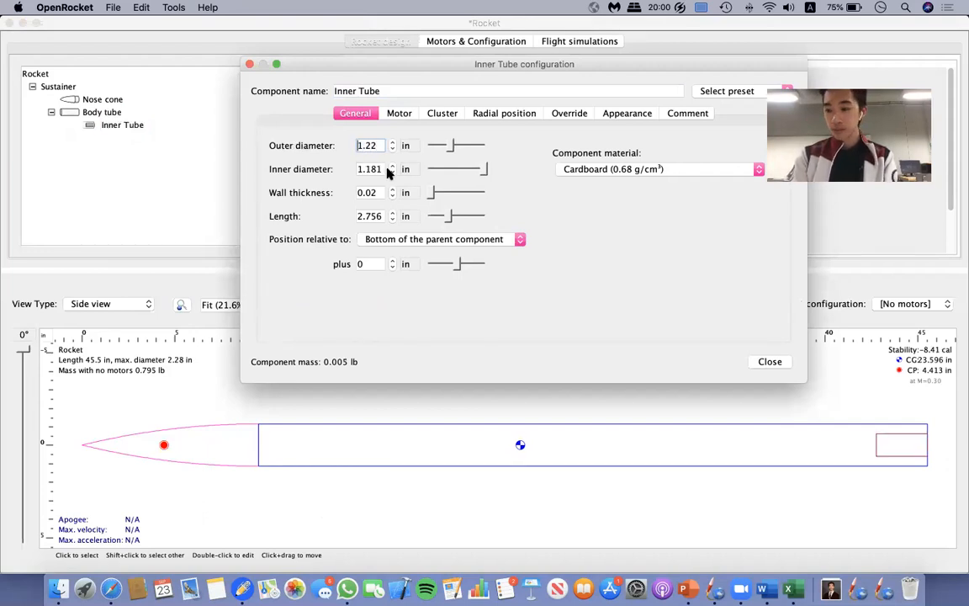
Set the inner tube's inner diameter to 1.062 in.
{"action": "double_click", "coordinate": [385, 170]}
{"action": "left_click_drag", "start_coordinate": [354, 169], "coordinate": [397, 170]}
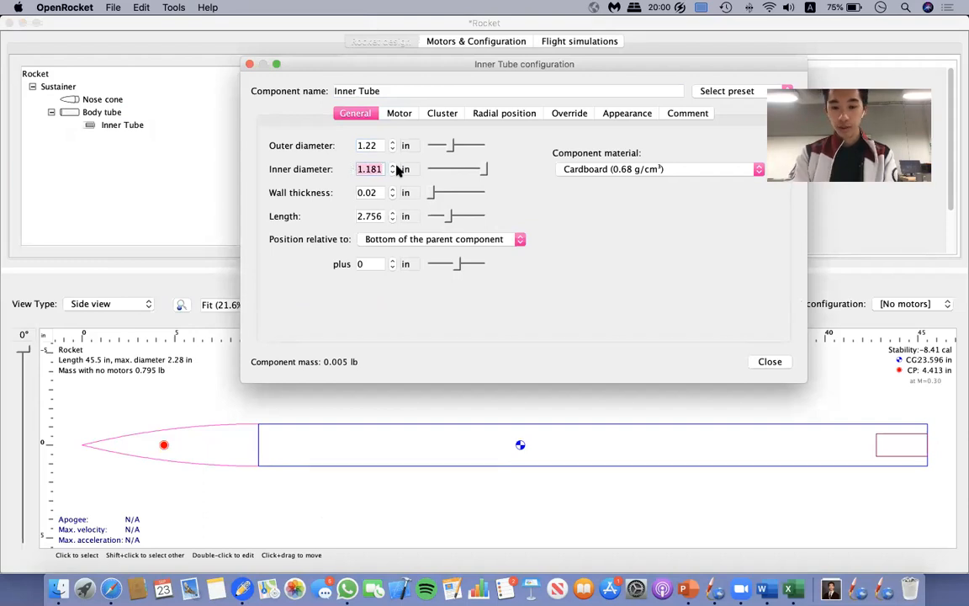
{"action": "type", "text": "1.0612"}
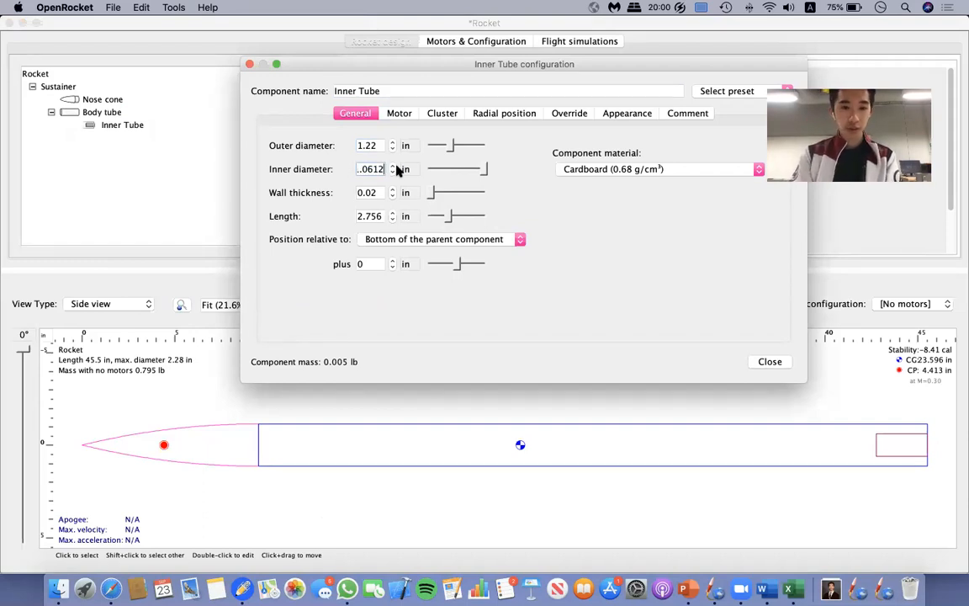
{"action": "key", "text": "BackSpace"}
{"action": "key", "text": "BackSpace"}
{"action": "type", "text": "62"}
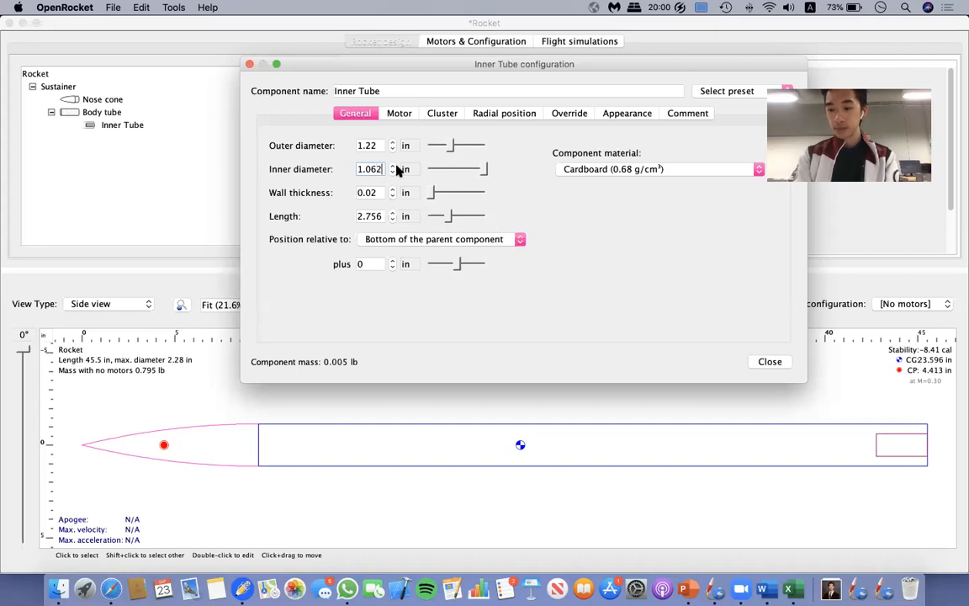
{"action": "key", "text": "Return"}
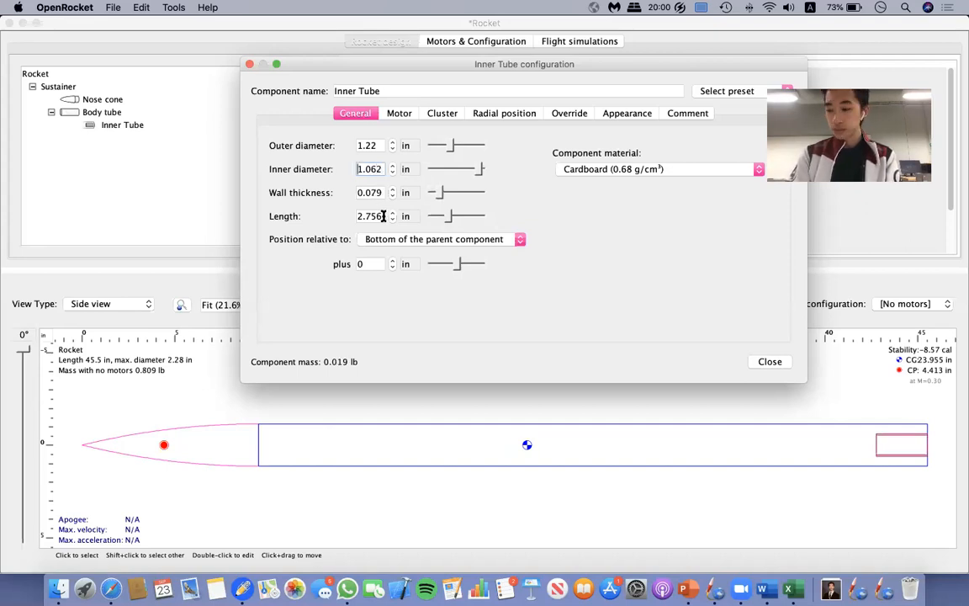
Set the inner tube's length to 6 in and its material to Kraft phenolic (0.95 g/cm³).
{"action": "left_click_drag", "start_coordinate": [360, 216], "coordinate": [424, 219]}
{"action": "type", "text": "6"}
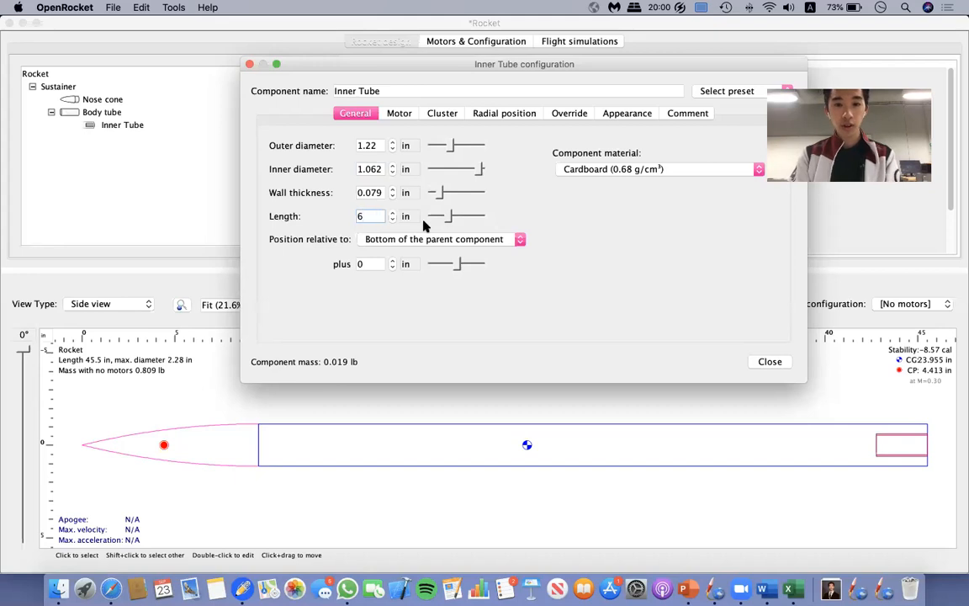
{"action": "left_click", "coordinate": [691, 171]}
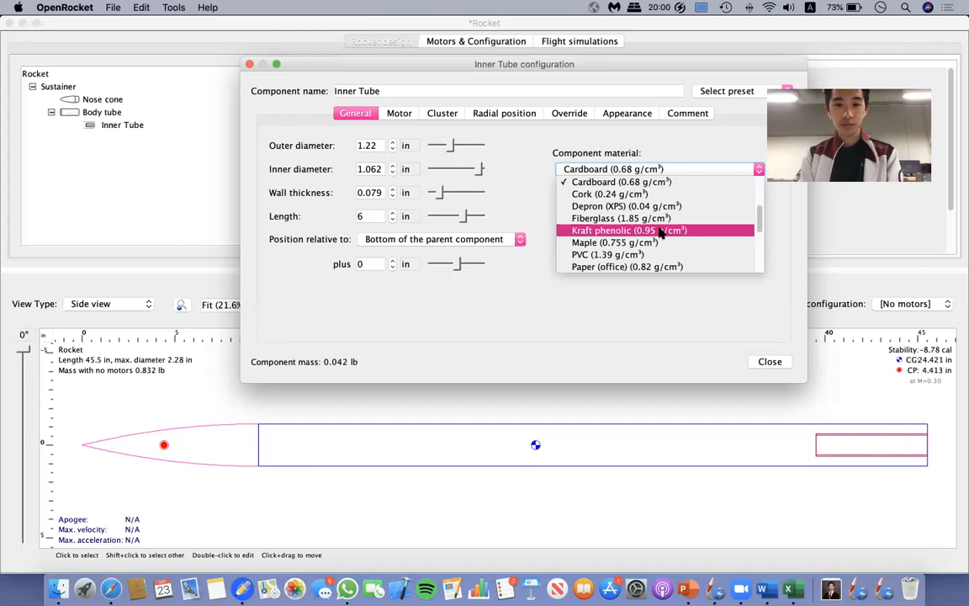
{"action": "left_click", "coordinate": [660, 230]}
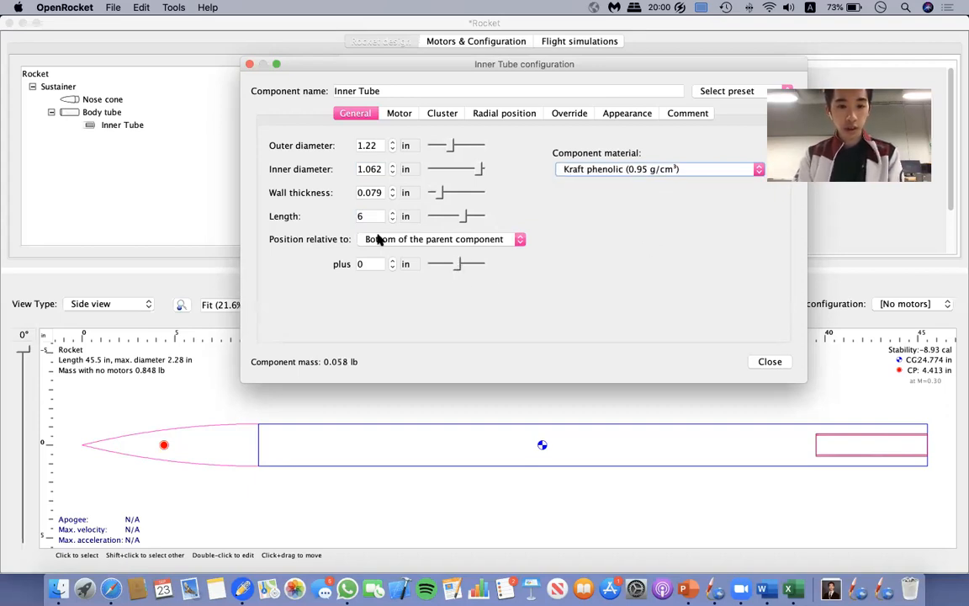
Try offsetting the inner tube 13 in from the bottom of the body tube, and reset the offset to 0.
{"action": "left_click", "coordinate": [460, 268]}
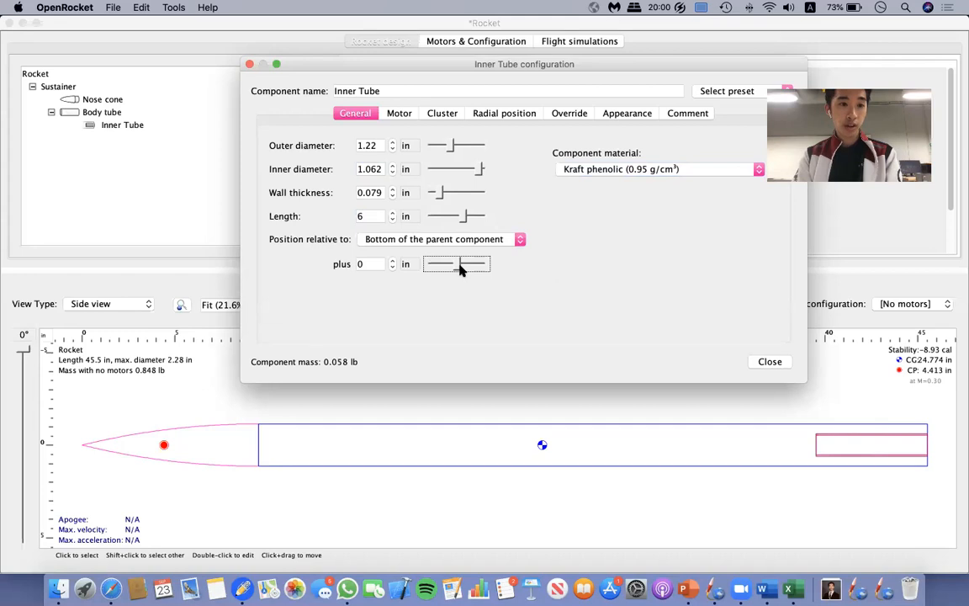
{"action": "mouse_move", "coordinate": [458, 267]}
{"action": "left_mouse_down"}
{"action": "mouse_move", "coordinate": [443, 266]}
{"action": "mouse_move", "coordinate": [468, 266]}
{"action": "left_mouse_up"}
{"action": "double_click", "coordinate": [363, 264]}
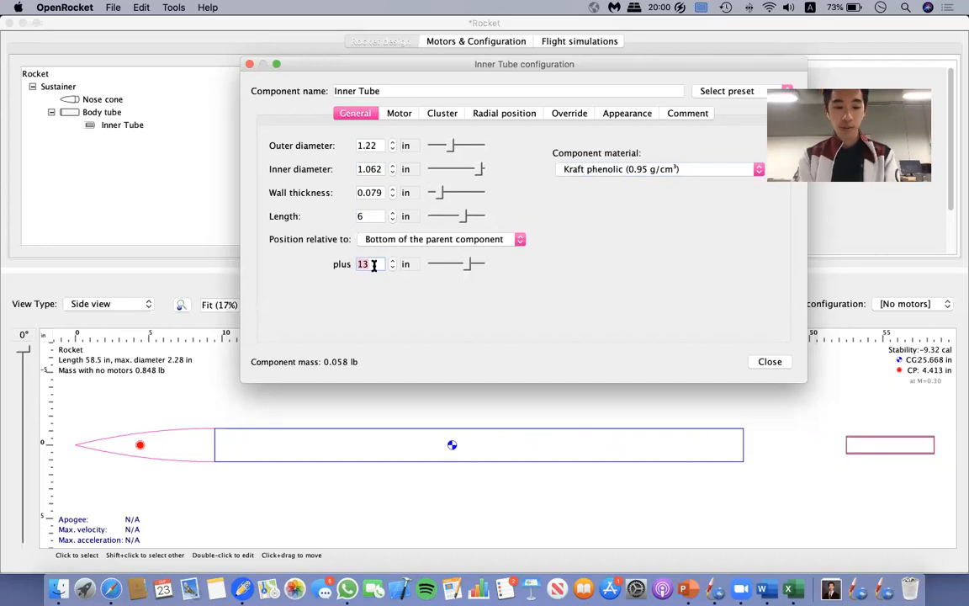
{"action": "type", "text": "0"}
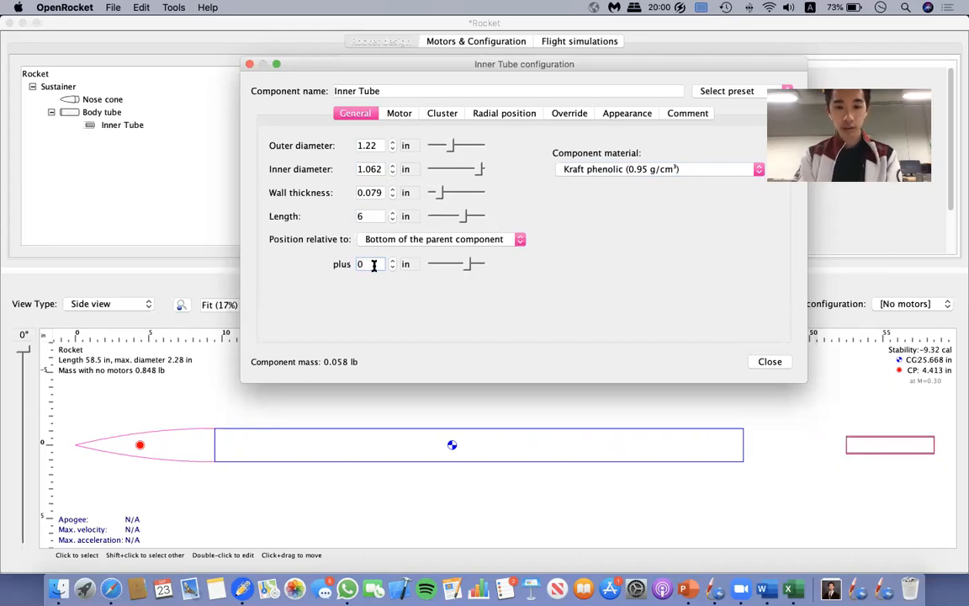
{"action": "key", "text": "Return"}
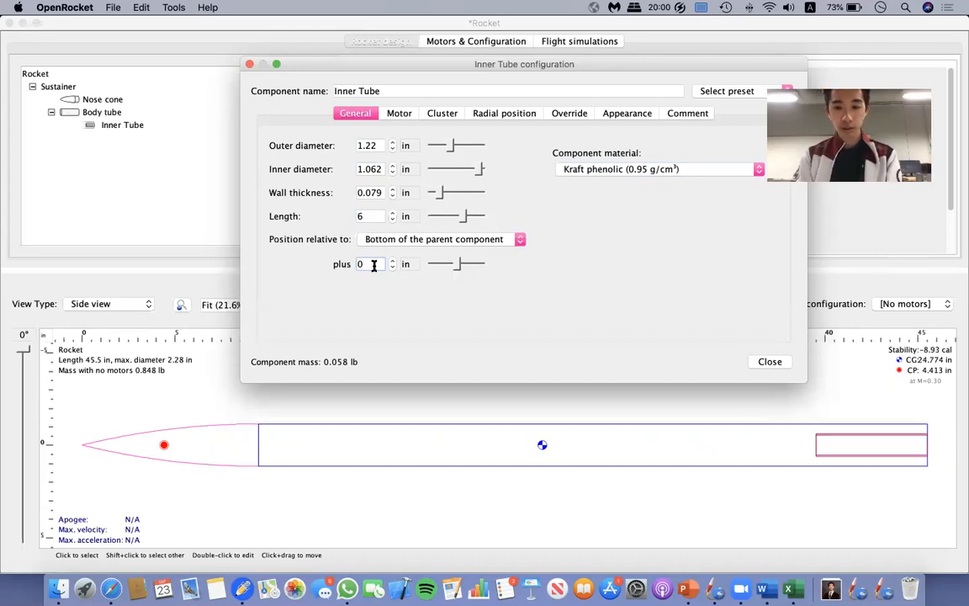
Close the inner tube's configuration.
{"action": "left_click", "coordinate": [777, 367]}
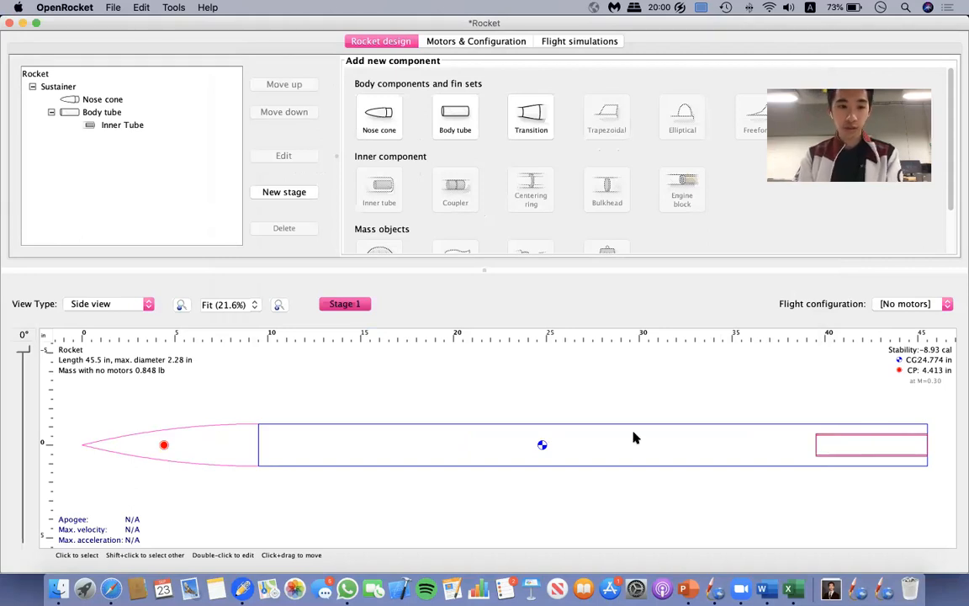
{"action": "left_click", "coordinate": [117, 125]}
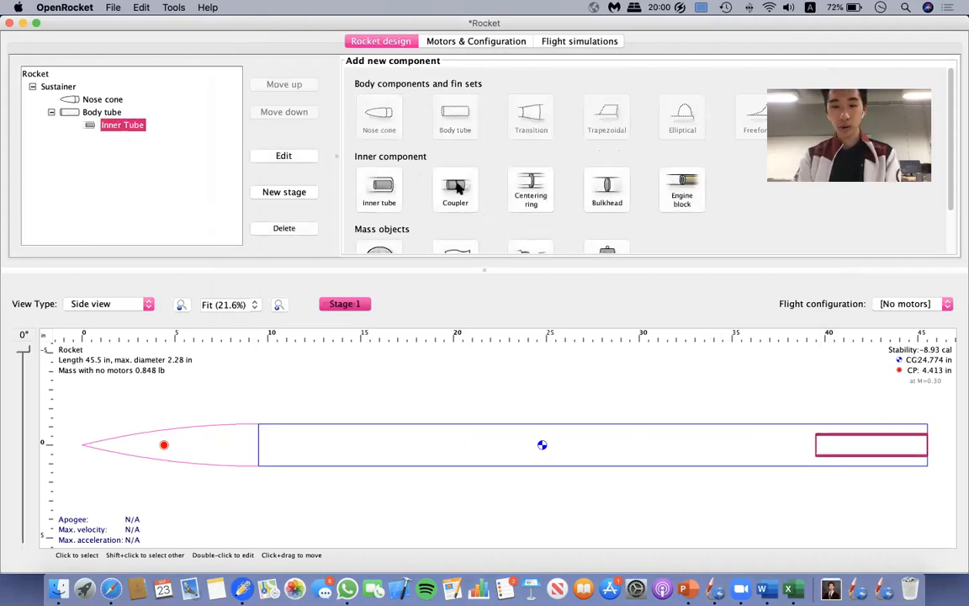
{"action": "left_click", "coordinate": [528, 187]}
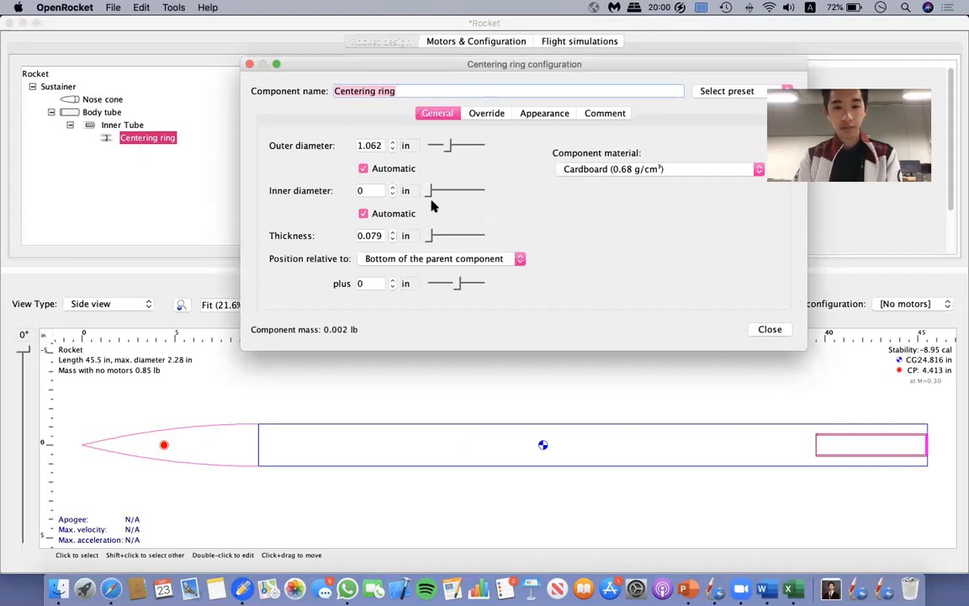
{"action": "left_click", "coordinate": [776, 331]}
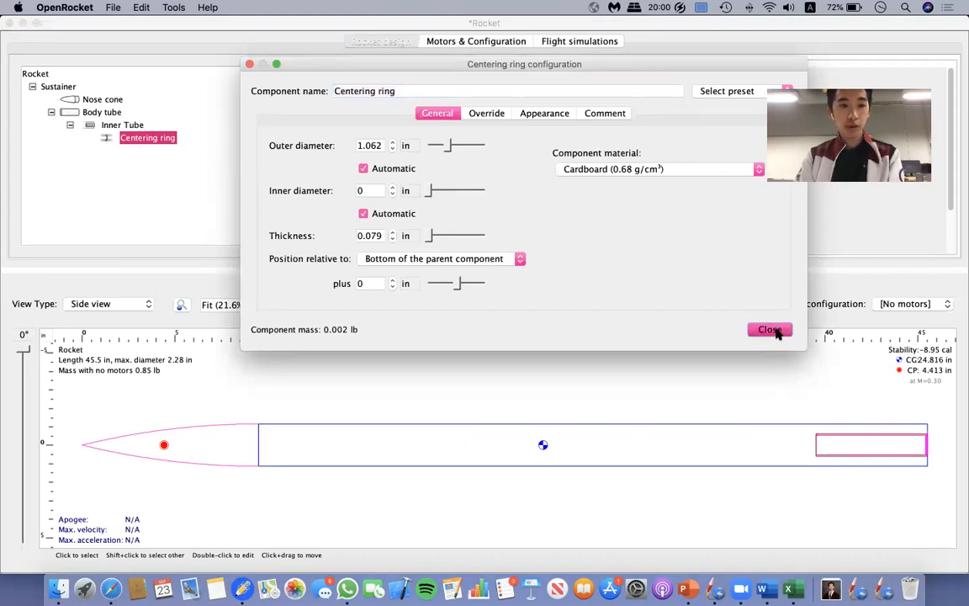
{"action": "key", "text": "super+z"}
{"action": "left_click", "coordinate": [114, 125]}
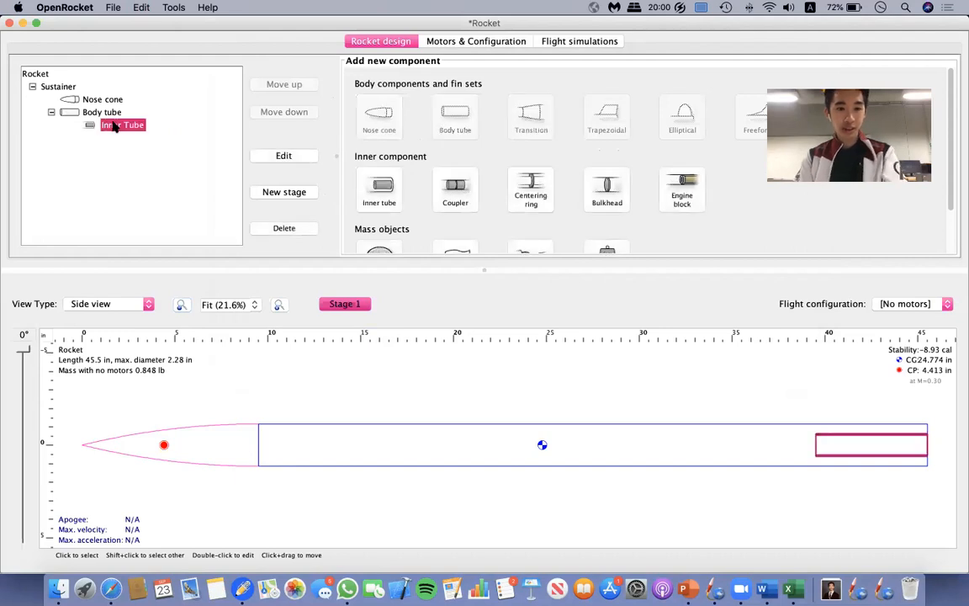
{"action": "left_click", "coordinate": [544, 195]}
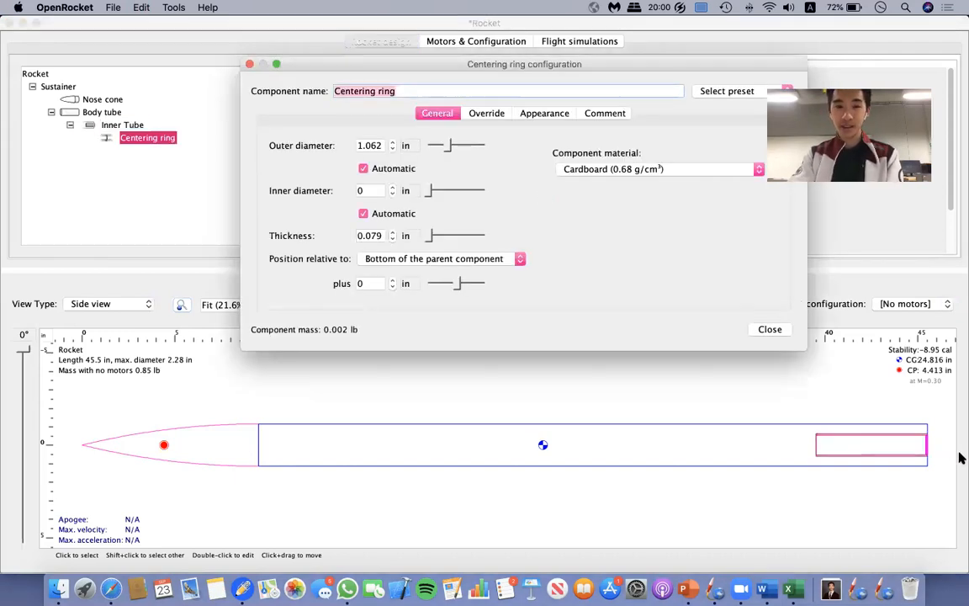
{"action": "left_click", "coordinate": [767, 329]}
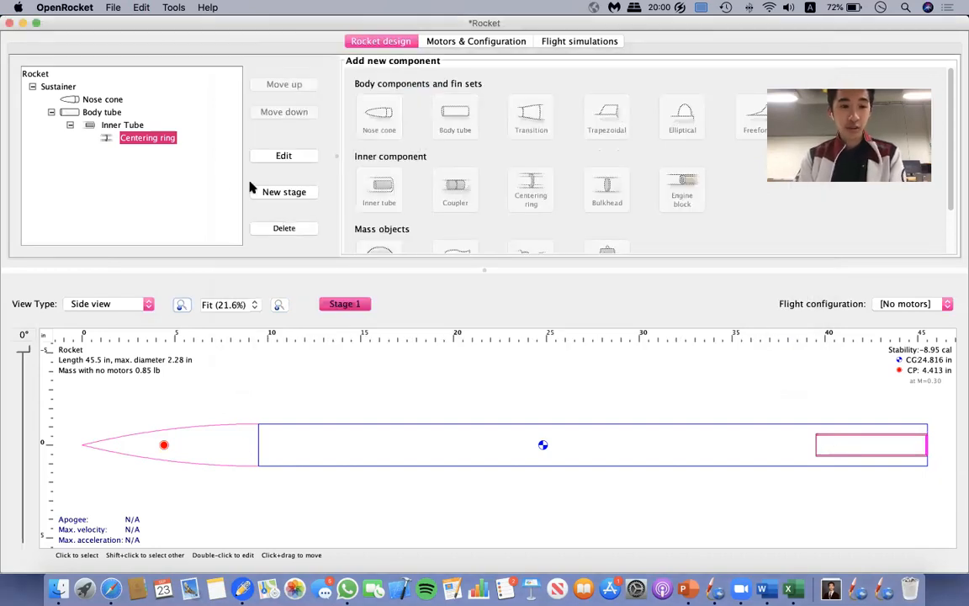
{"action": "left_click", "coordinate": [304, 232]}
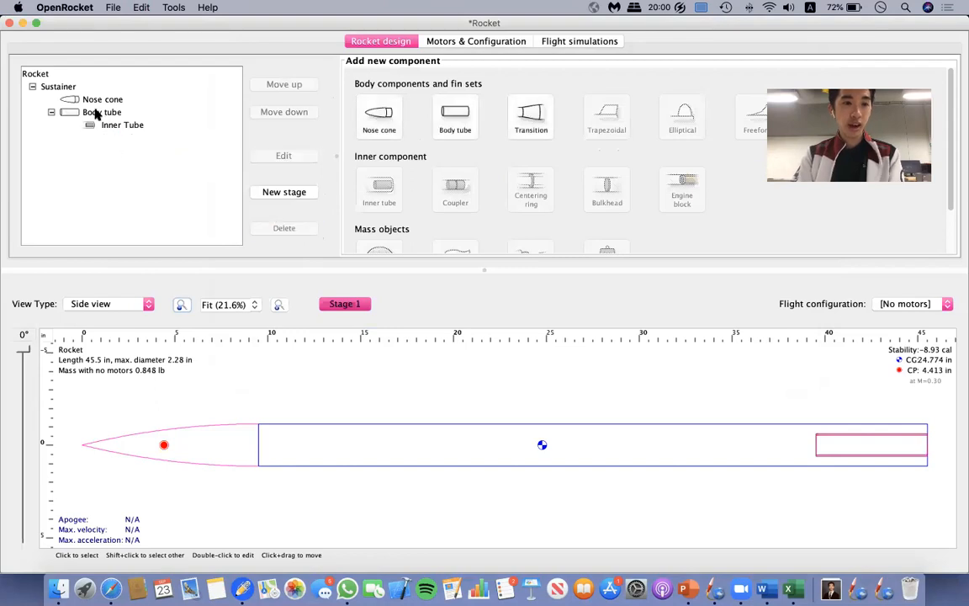
Add a centering ring directly inside the body tube.
{"action": "left_click", "coordinate": [96, 113]}
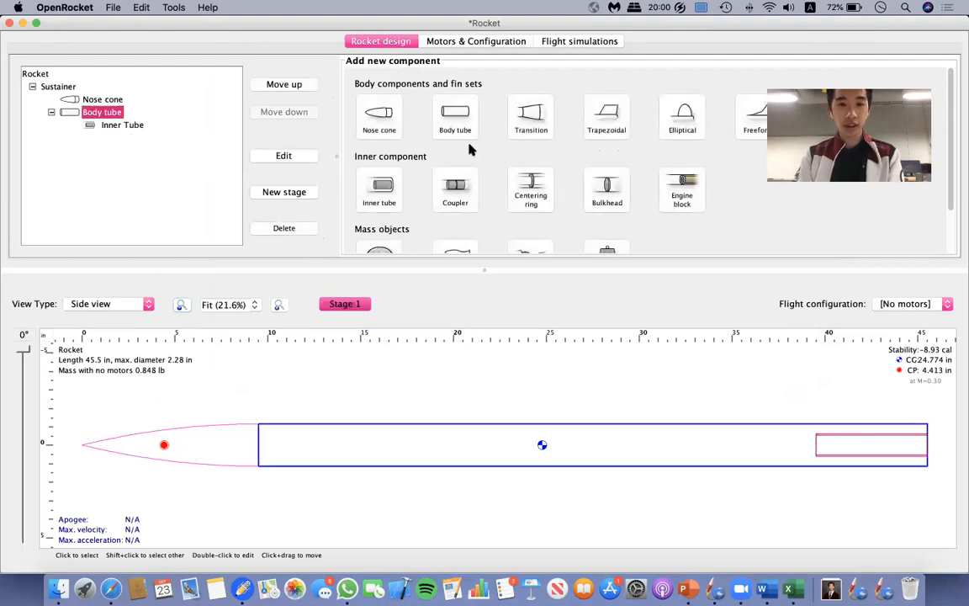
{"action": "scroll", "coordinate": [545, 132], "scroll_direction": "down", "scroll_amount": 3}
{"action": "left_click", "coordinate": [535, 133]}
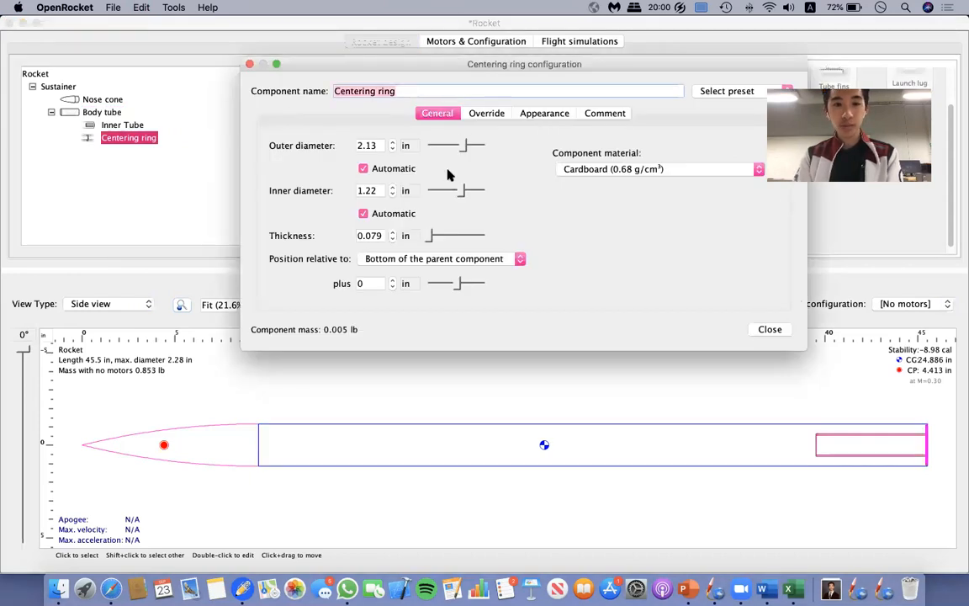
{"action": "left_click", "coordinate": [363, 169]}
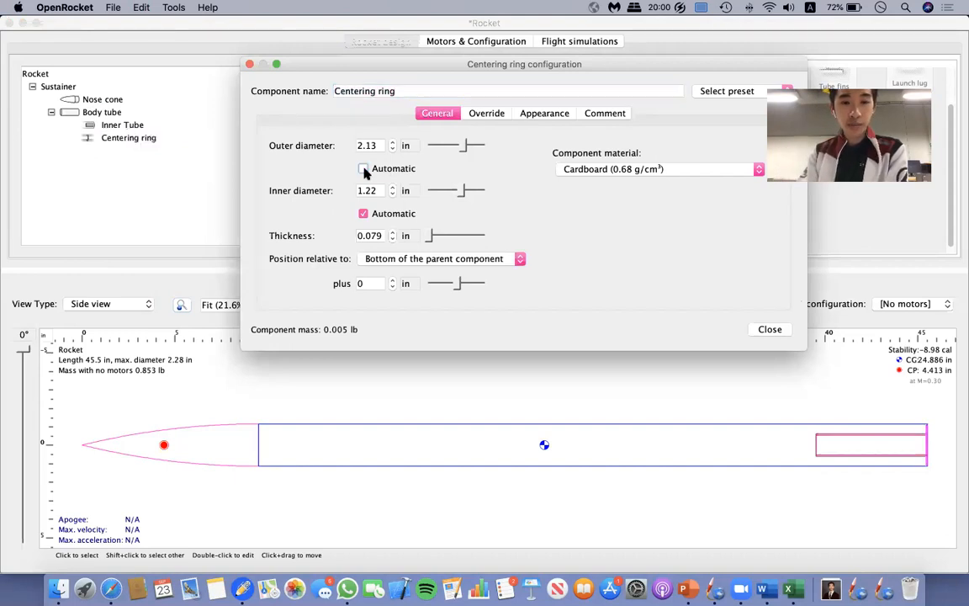
{"action": "left_click", "coordinate": [363, 213]}
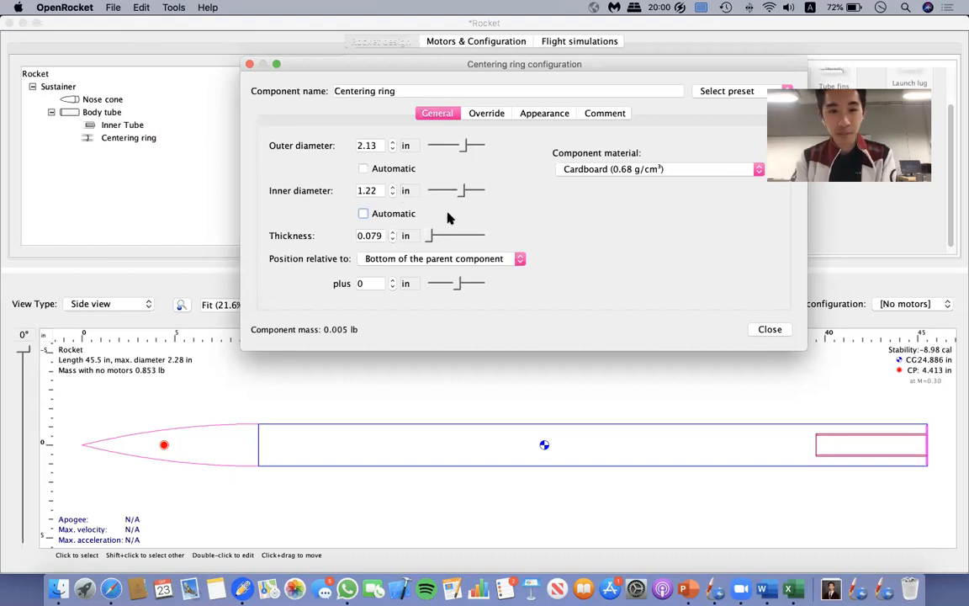
{"action": "left_click", "coordinate": [363, 168]}
{"action": "left_click", "coordinate": [363, 215]}
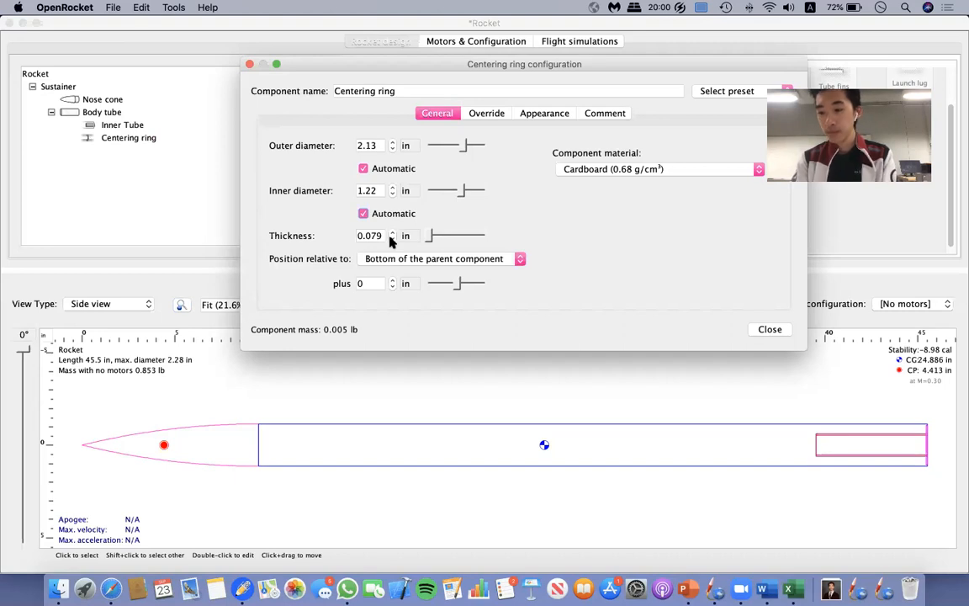
Set the centering ring's thickness to 0.125 in.
{"action": "left_click_drag", "start_coordinate": [381, 236], "coordinate": [330, 240]}
{"action": "type", "text": "0.125"}
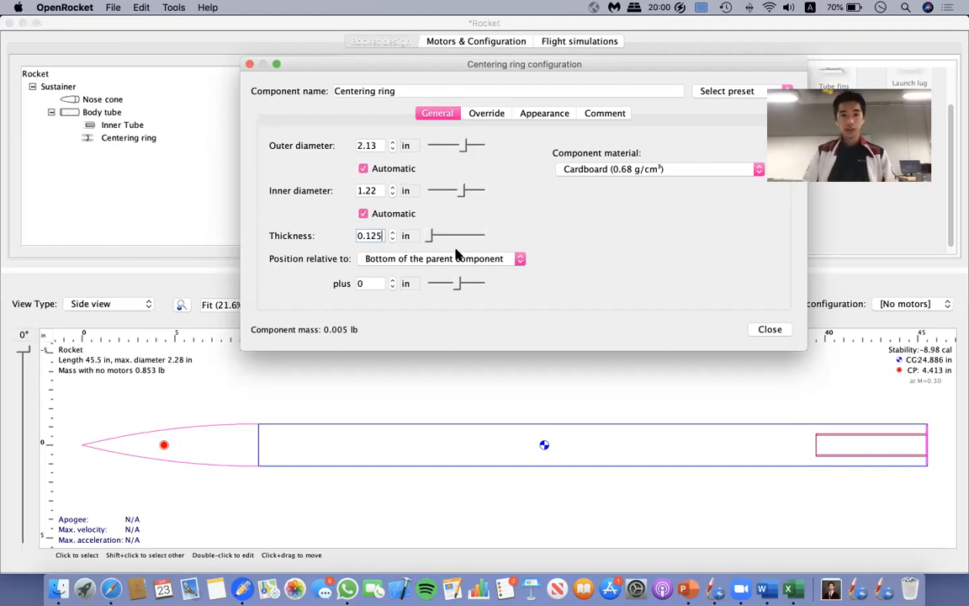
{"action": "left_click", "coordinate": [444, 90]}
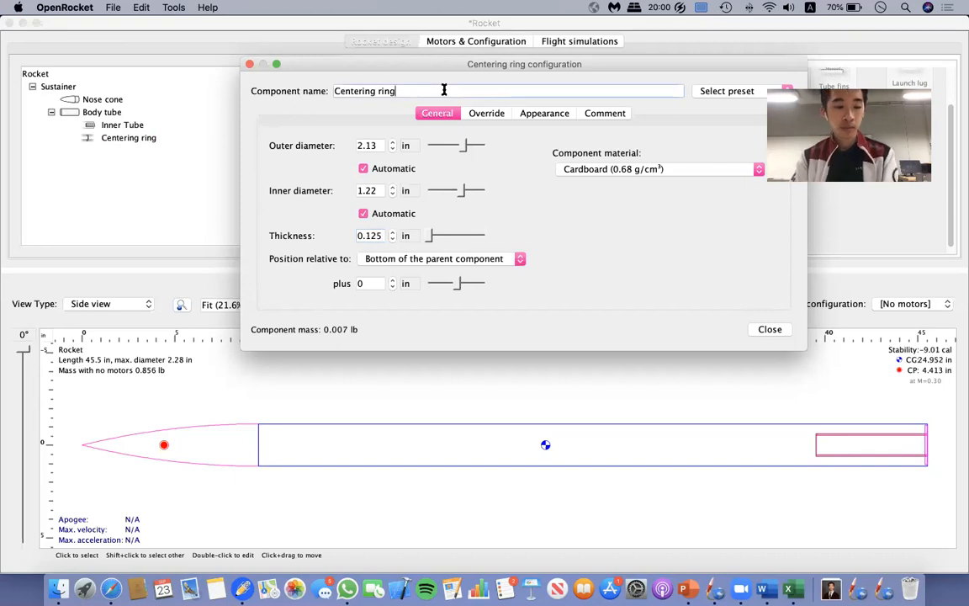
Set the centering ring's material to Plywood (birch) (0.63 g/cm³).
{"action": "left_click", "coordinate": [595, 170]}
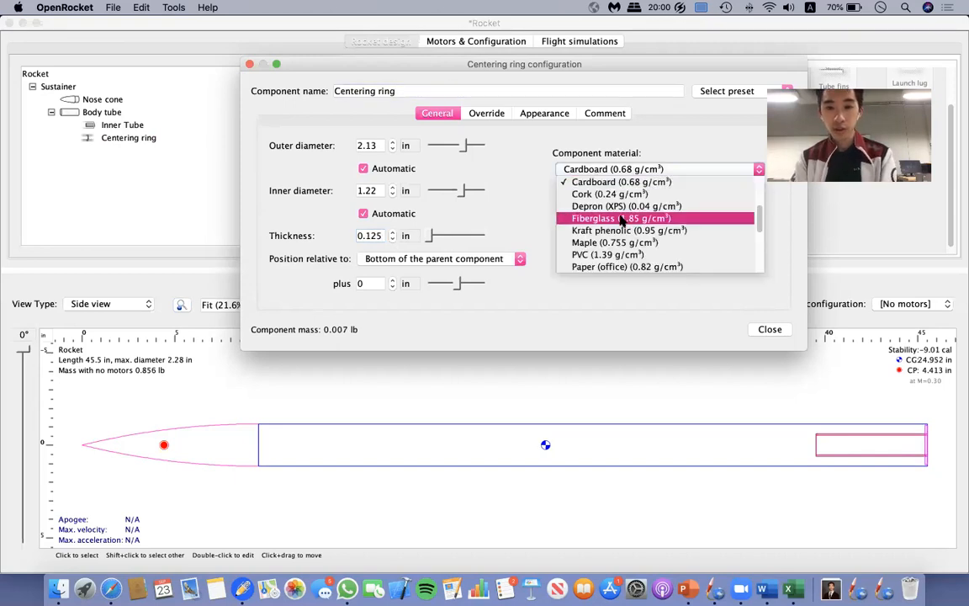
{"action": "scroll", "coordinate": [623, 242], "scroll_direction": "down", "scroll_amount": 5}
{"action": "scroll", "coordinate": [622, 243], "scroll_direction": "down", "scroll_amount": 1}
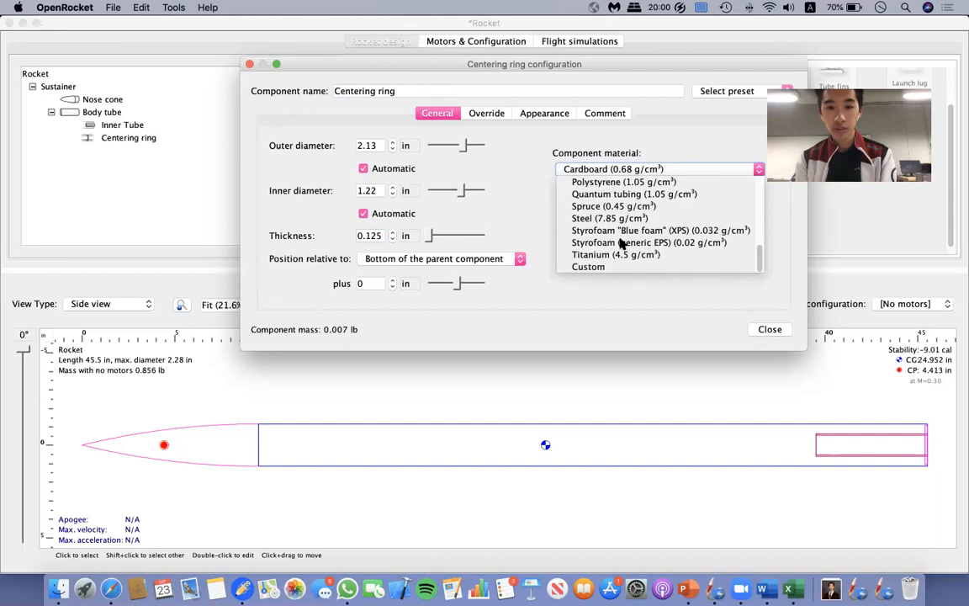
{"action": "scroll", "coordinate": [622, 243], "scroll_direction": "up", "scroll_amount": 2}
{"action": "scroll", "coordinate": [589, 243], "scroll_direction": "down", "scroll_amount": 1}
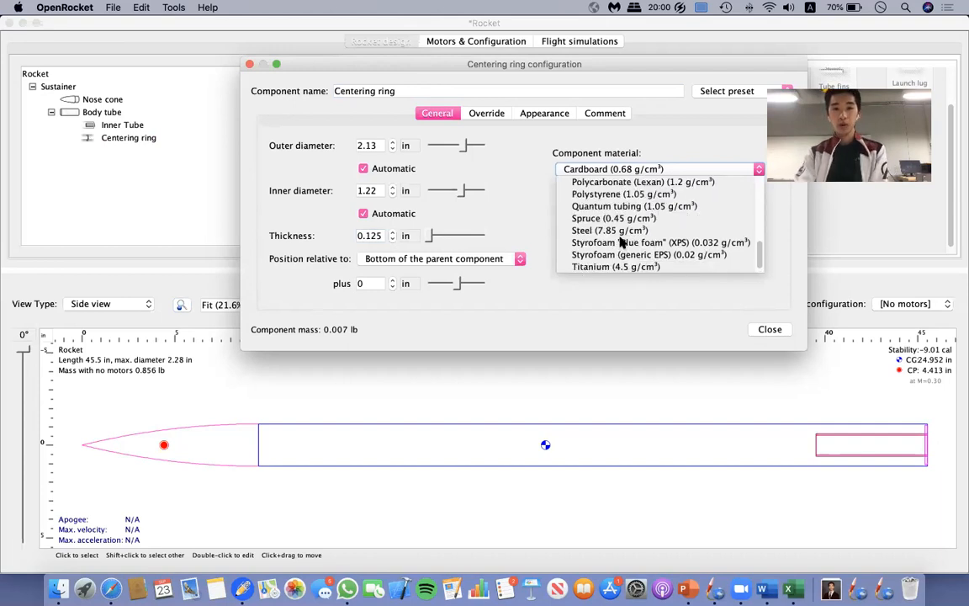
{"action": "scroll", "coordinate": [626, 192], "scroll_direction": "up", "scroll_amount": 4}
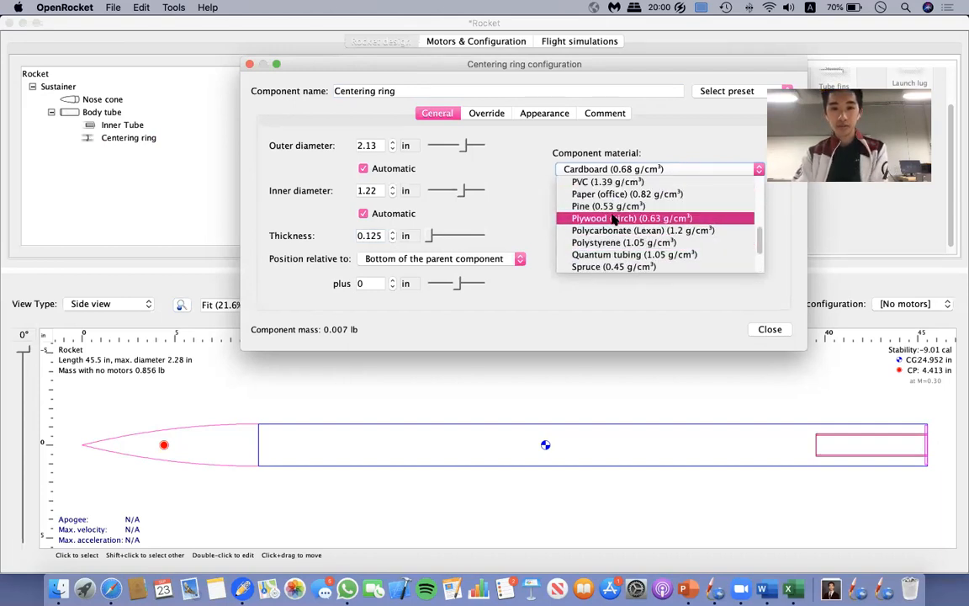
{"action": "left_click", "coordinate": [606, 218]}
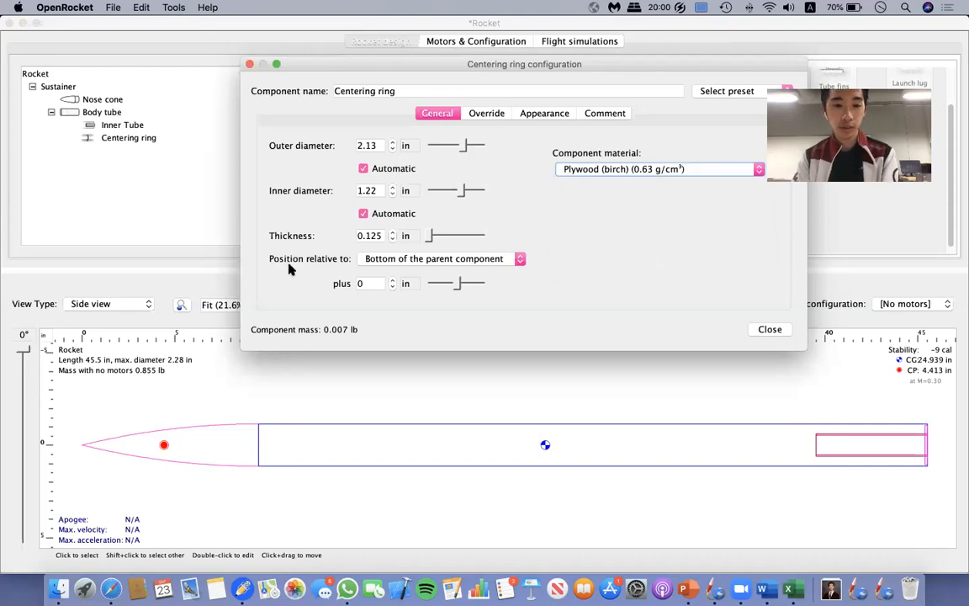
Rename the centering ring as Fore Centering ring and close its configuration.
{"action": "left_click", "coordinate": [428, 91]}
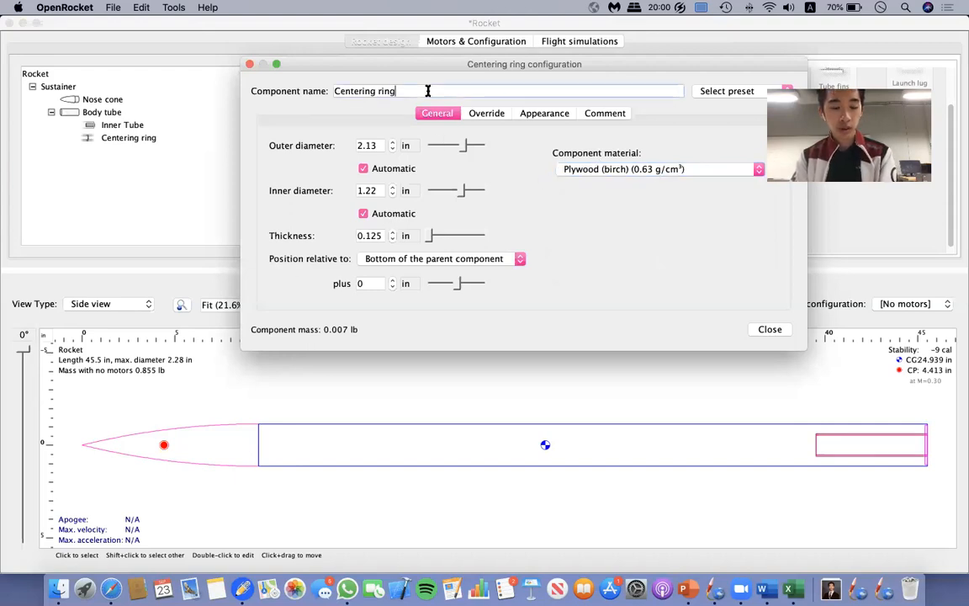
{"action": "key", "text": "alt+Left"}
{"action": "key", "text": "alt+Left"}
{"action": "type", "text": "Fore"}
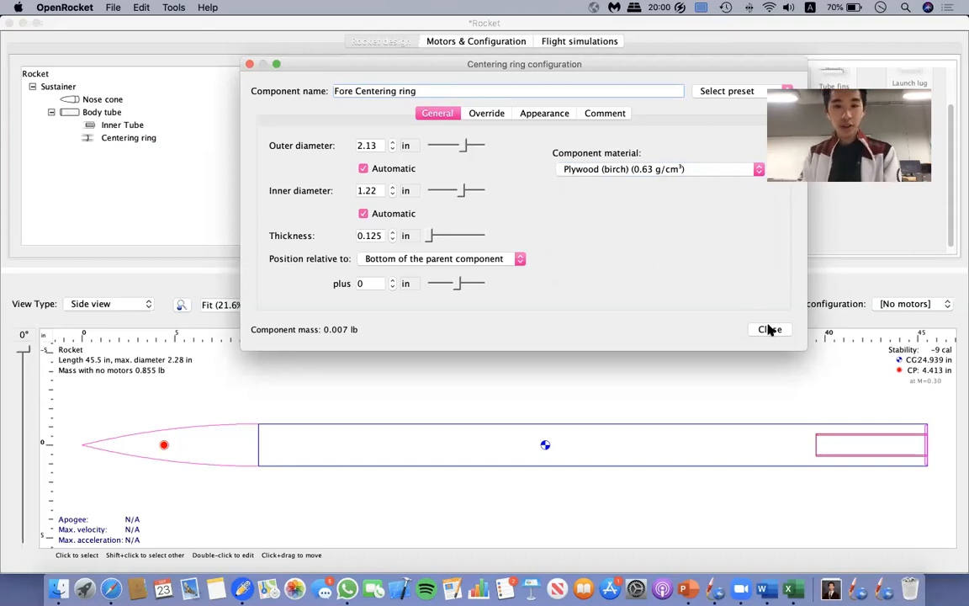
{"action": "left_click", "coordinate": [428, 93]}
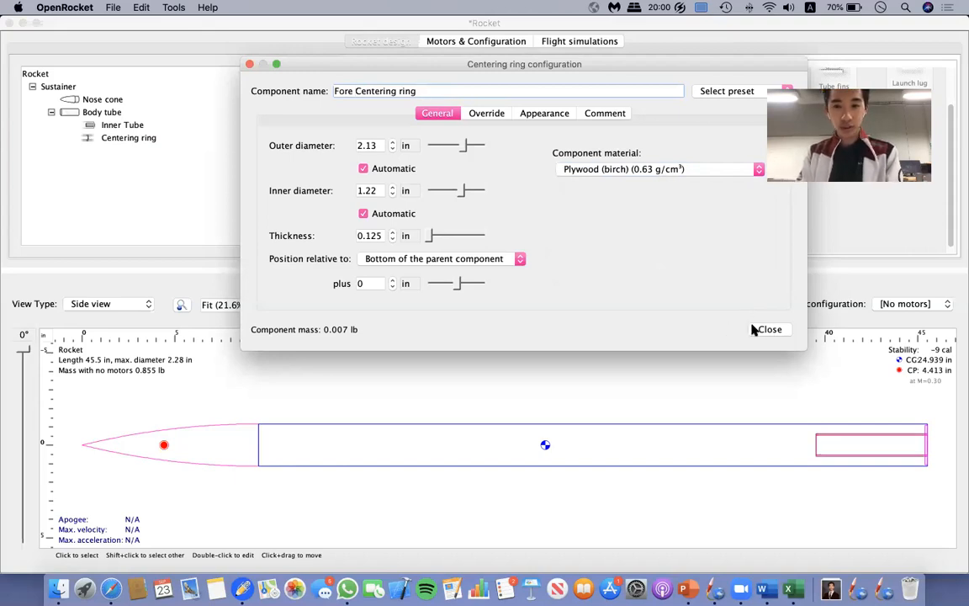
{"action": "left_click", "coordinate": [768, 330]}
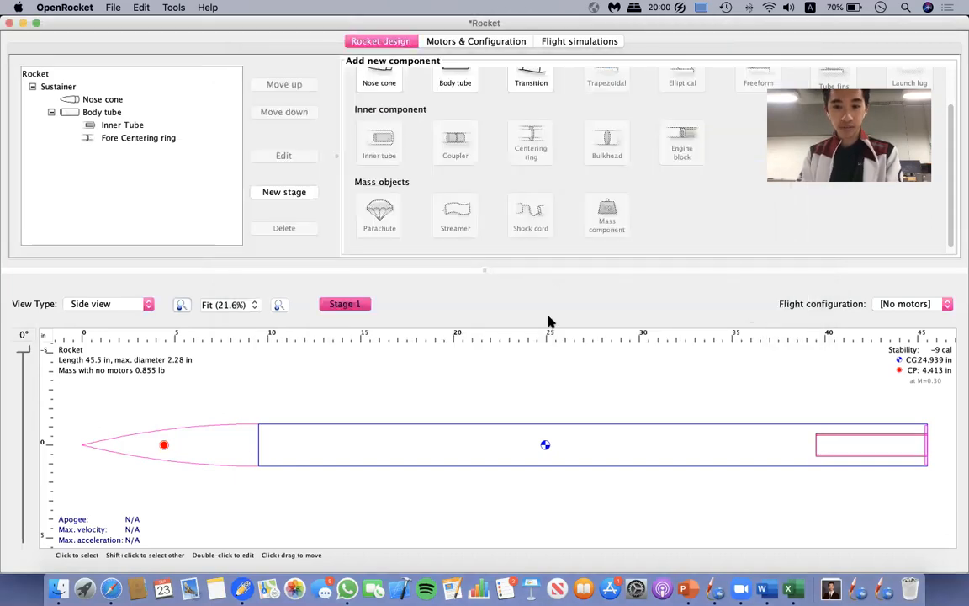
Position the fore centering ring at an offset of -5.75 in relative to the bottom of the body tube.
{"action": "left_click", "coordinate": [154, 141]}
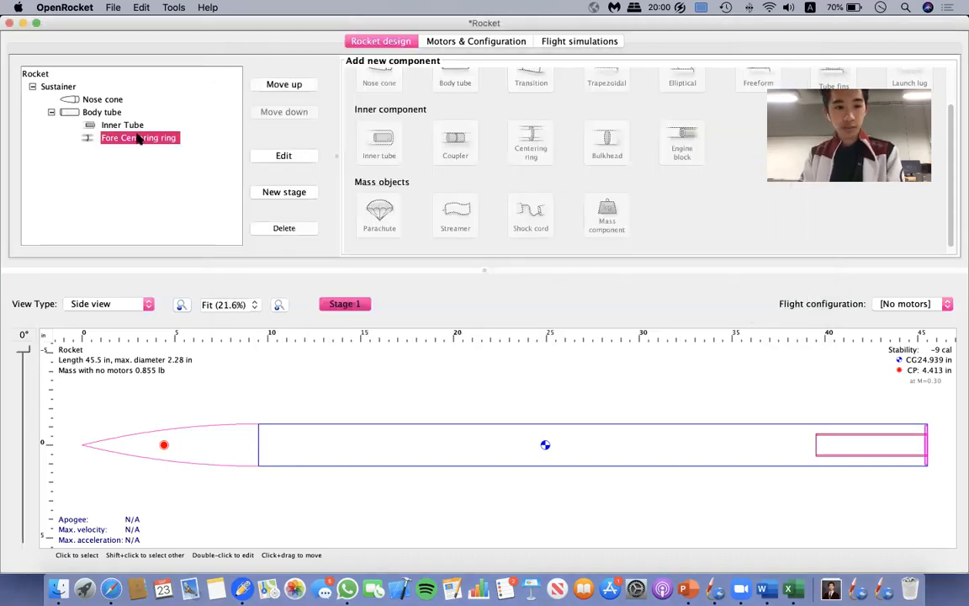
{"action": "double_click", "coordinate": [140, 139]}
{"action": "left_click_drag", "start_coordinate": [457, 285], "coordinate": [450, 287]}
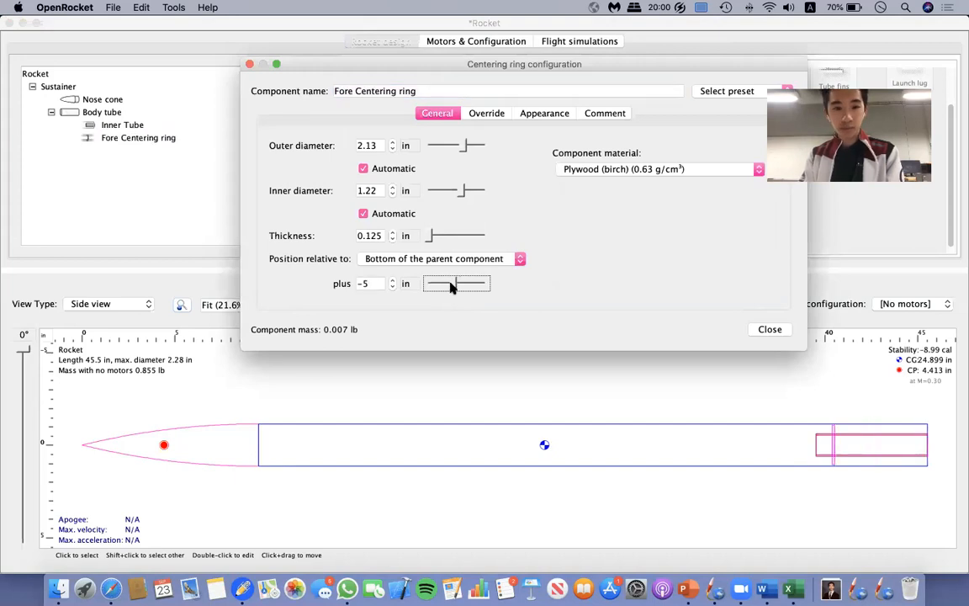
{"action": "left_click_drag", "start_coordinate": [450, 287], "coordinate": [449, 286]}
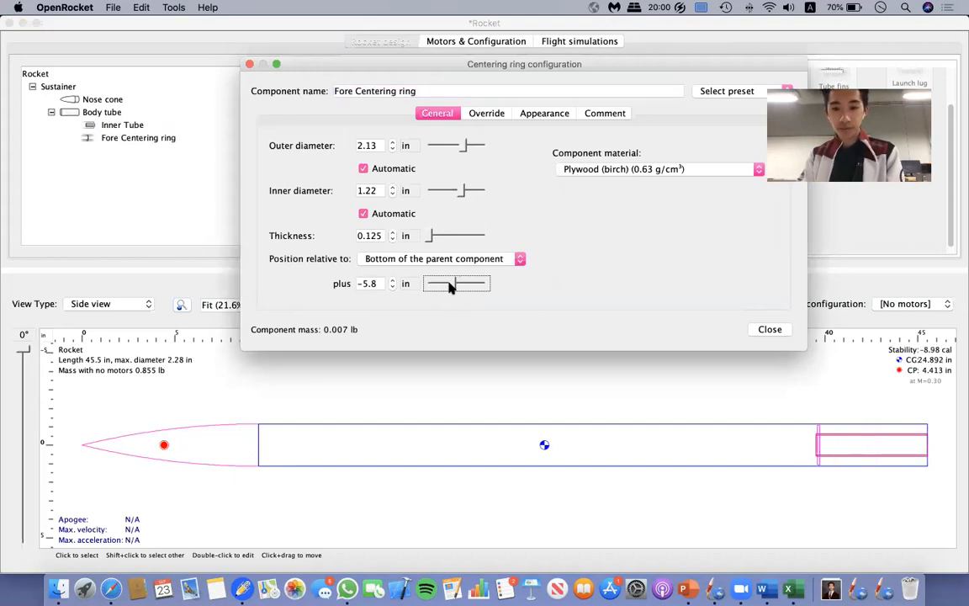
{"action": "left_click", "coordinate": [376, 286]}
{"action": "key", "text": "BackSpace"}
{"action": "type", "text": "75"}
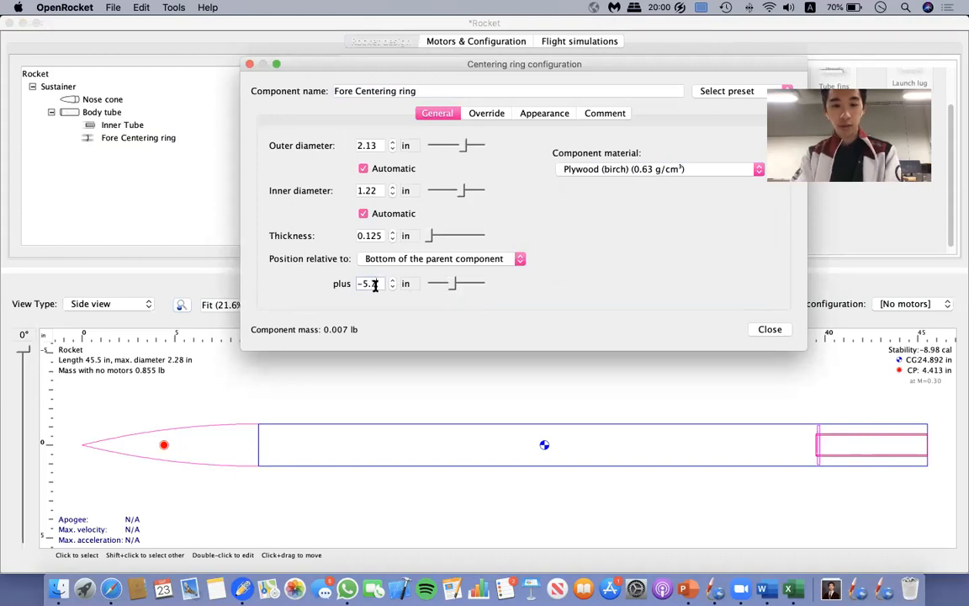
{"action": "left_click", "coordinate": [769, 331]}
{"action": "double_click", "coordinate": [128, 137]}
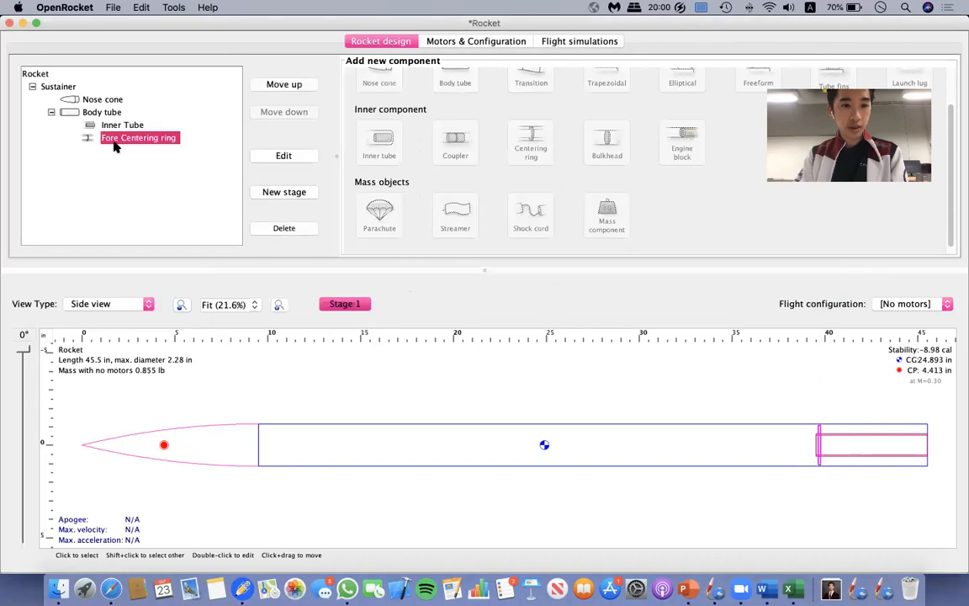
{"action": "left_click", "coordinate": [769, 329]}
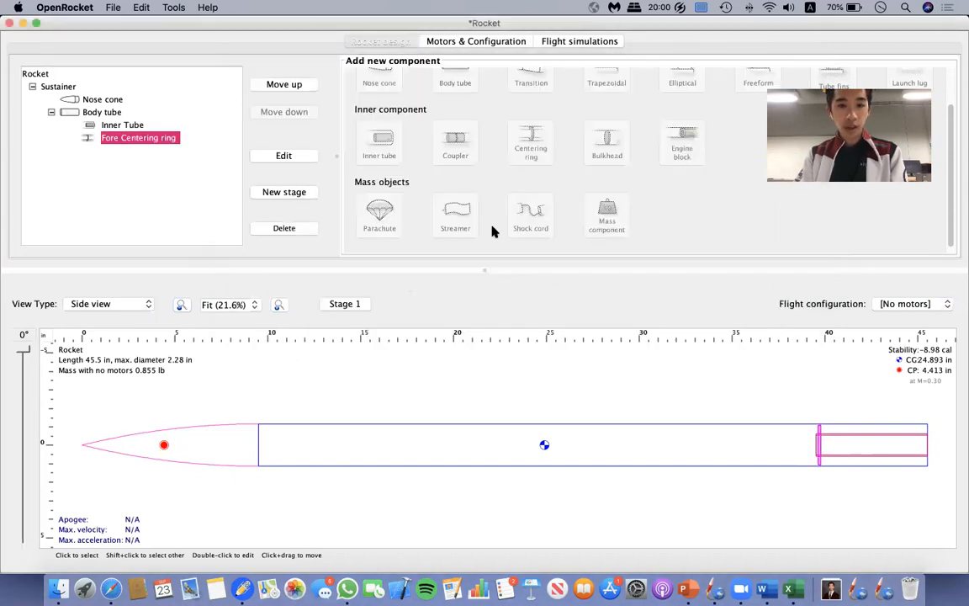
Add a second centering ring to the body tube and name it Aft Centering ring.
{"action": "left_click", "coordinate": [107, 112]}
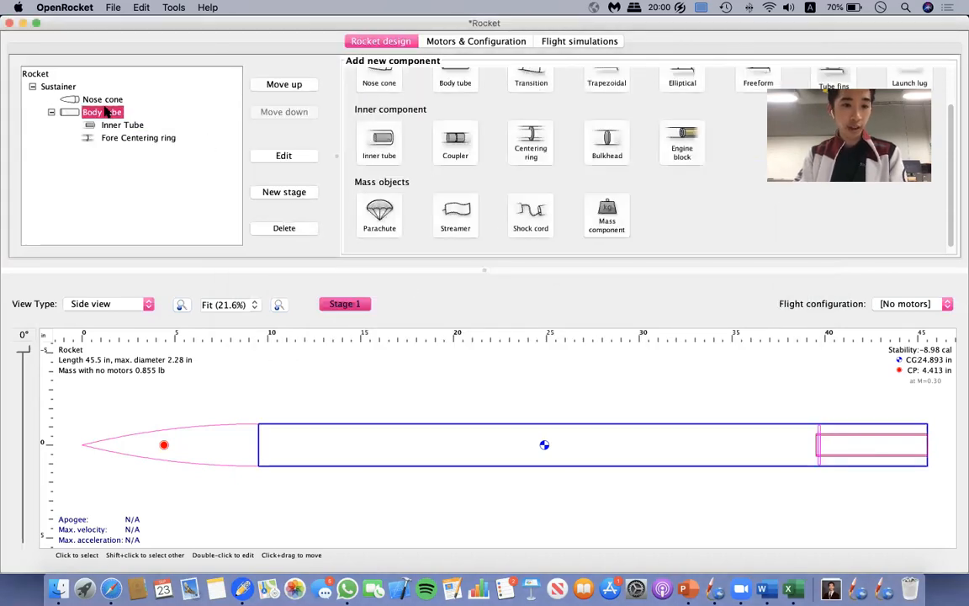
{"action": "scroll", "coordinate": [460, 143], "scroll_direction": "up", "scroll_amount": 2}
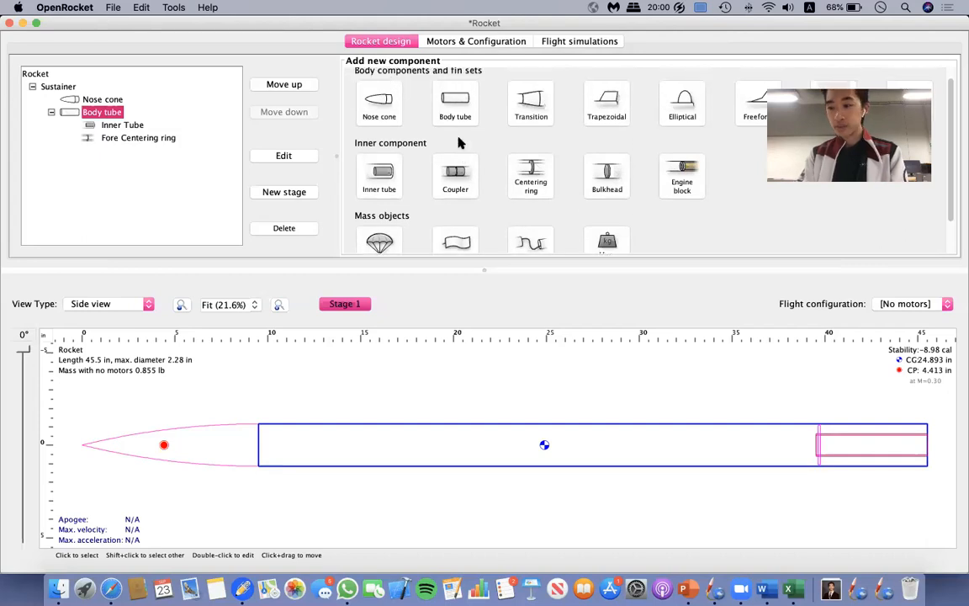
{"action": "left_click", "coordinate": [531, 175]}
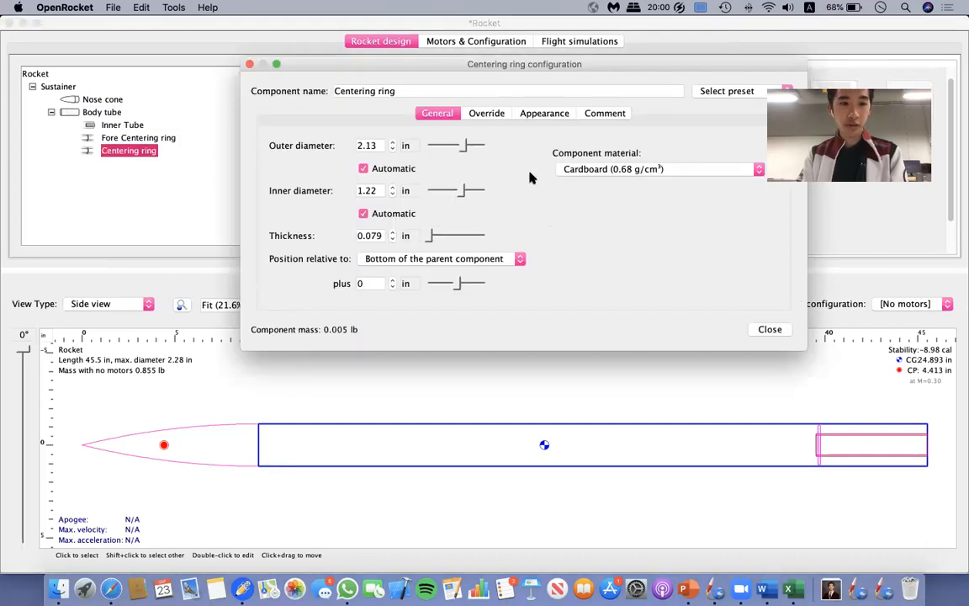
{"action": "left_click", "coordinate": [336, 91]}
{"action": "left_click", "coordinate": [336, 91]}
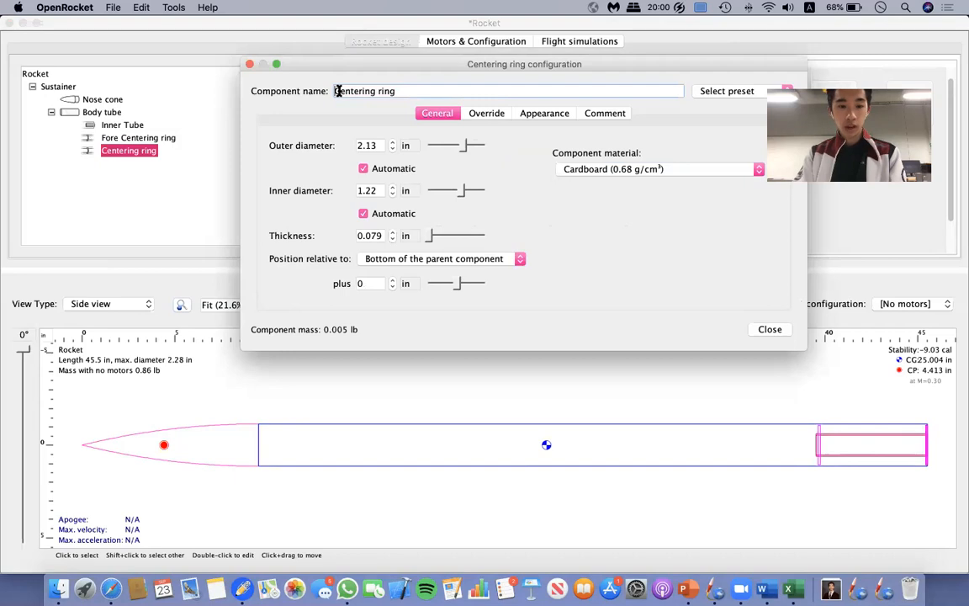
{"action": "type", "text": "Aft"}
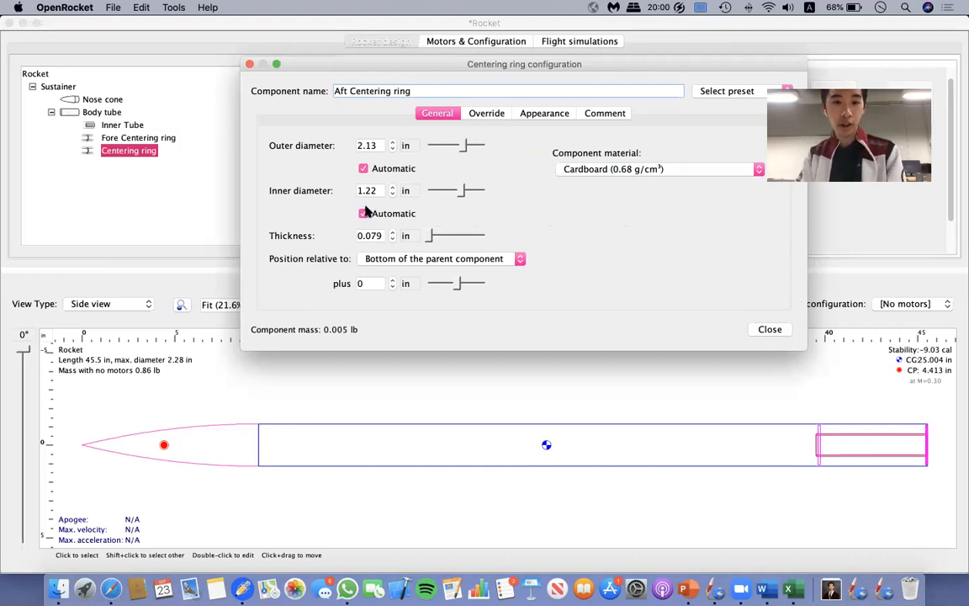
Set the aft centering ring's thickness to 0.125 in.
{"action": "left_click", "coordinate": [358, 236]}
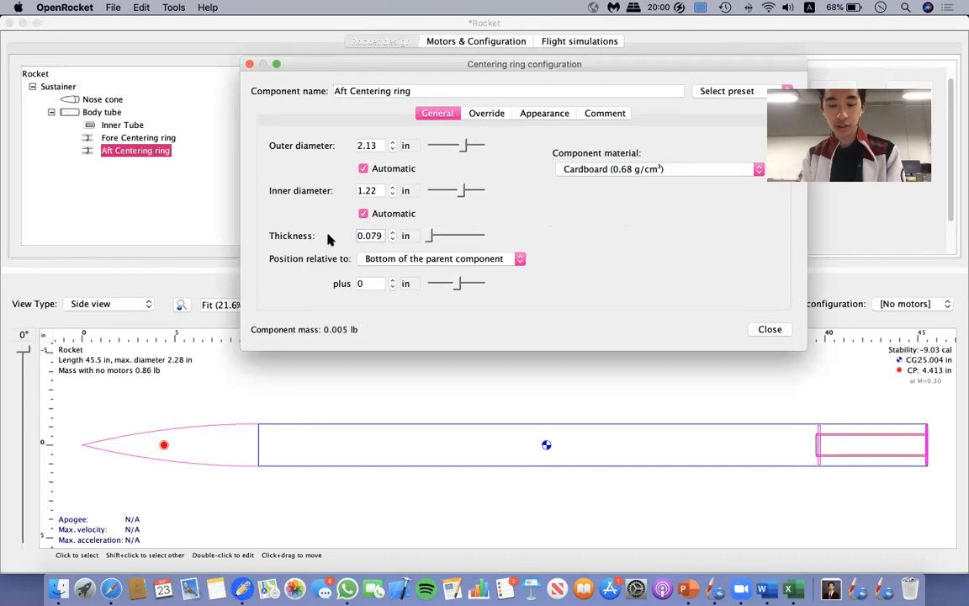
{"action": "key", "text": "BackSpace"}
{"action": "key", "text": "BackSpace"}
{"action": "key", "text": "BackSpace"}
{"action": "key", "text": "BackSpace"}
{"action": "key", "text": "BackSpace"}
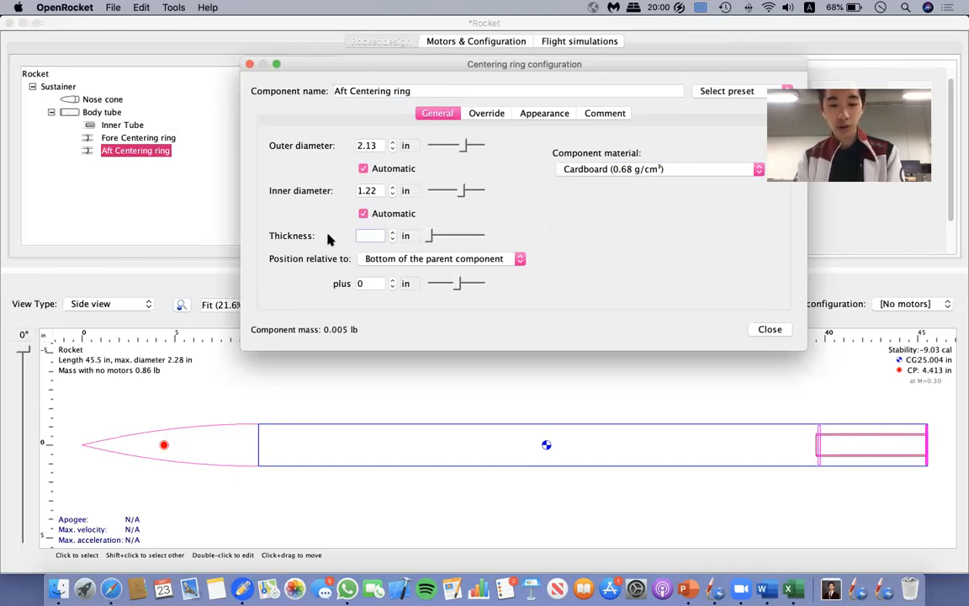
{"action": "type", "text": "0.125"}
Set the aft centering ring's material to Plywood (birch) (0.63 g/cm³).
{"action": "left_click", "coordinate": [635, 167]}
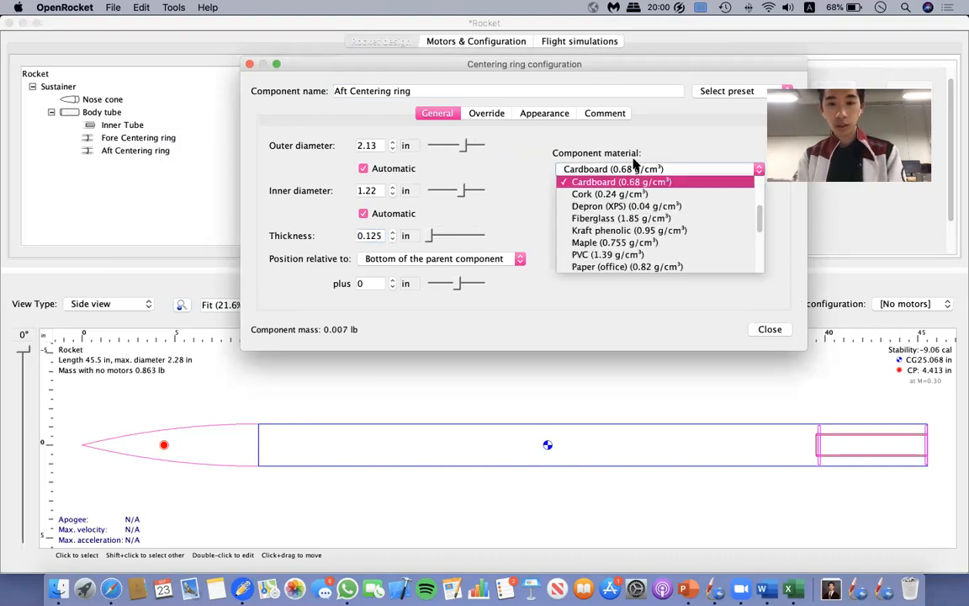
{"action": "scroll", "coordinate": [631, 231], "scroll_direction": "down", "scroll_amount": 5}
{"action": "scroll", "coordinate": [624, 259], "scroll_direction": "up", "scroll_amount": 1}
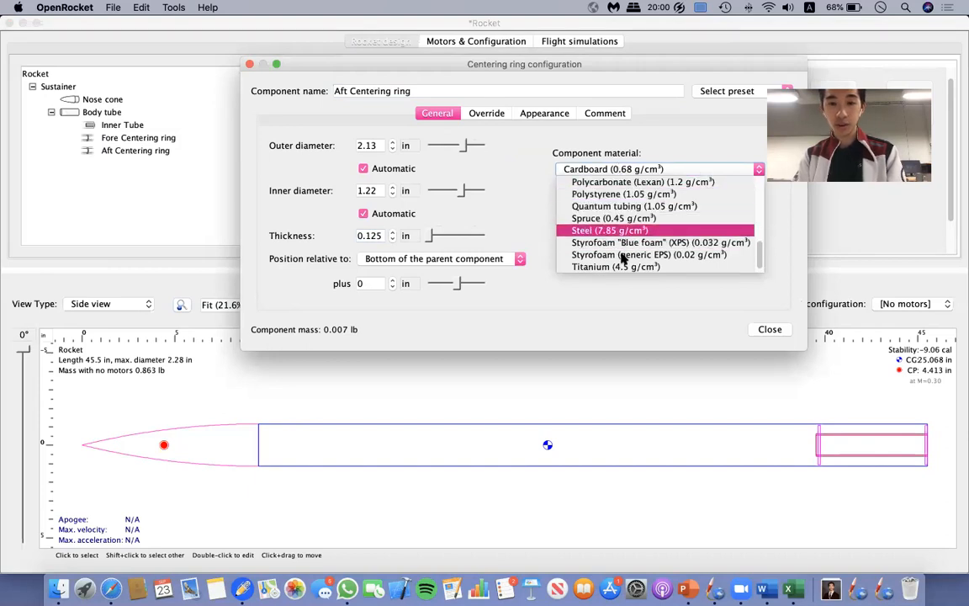
{"action": "scroll", "coordinate": [622, 252], "scroll_direction": "up", "scroll_amount": 8}
{"action": "scroll", "coordinate": [618, 206], "scroll_direction": "up", "scroll_amount": 6}
{"action": "scroll", "coordinate": [620, 219], "scroll_direction": "down", "scroll_amount": 5}
{"action": "scroll", "coordinate": [620, 220], "scroll_direction": "up", "scroll_amount": 1}
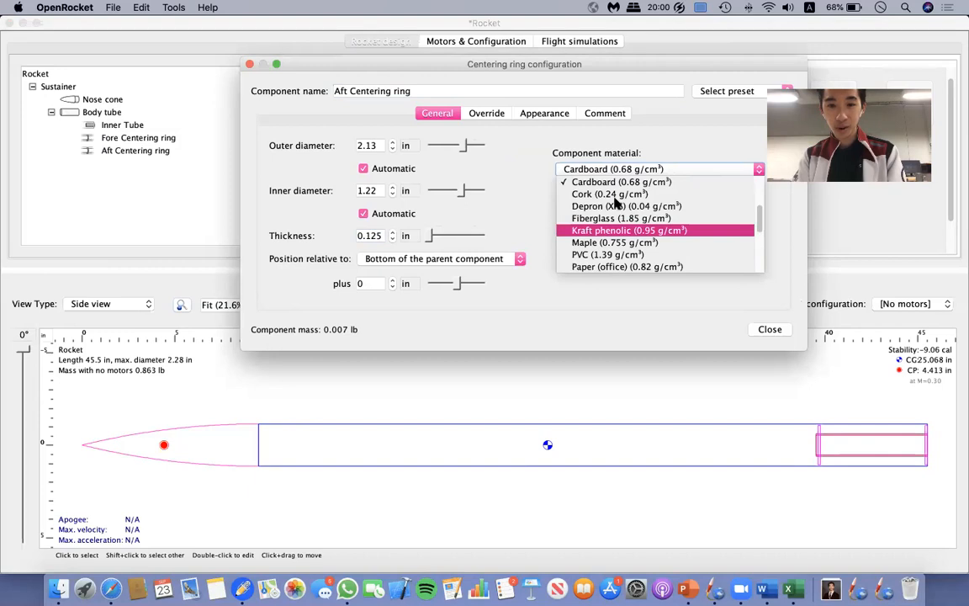
{"action": "scroll", "coordinate": [611, 240], "scroll_direction": "down", "scroll_amount": 3}
{"action": "left_click", "coordinate": [612, 240]}
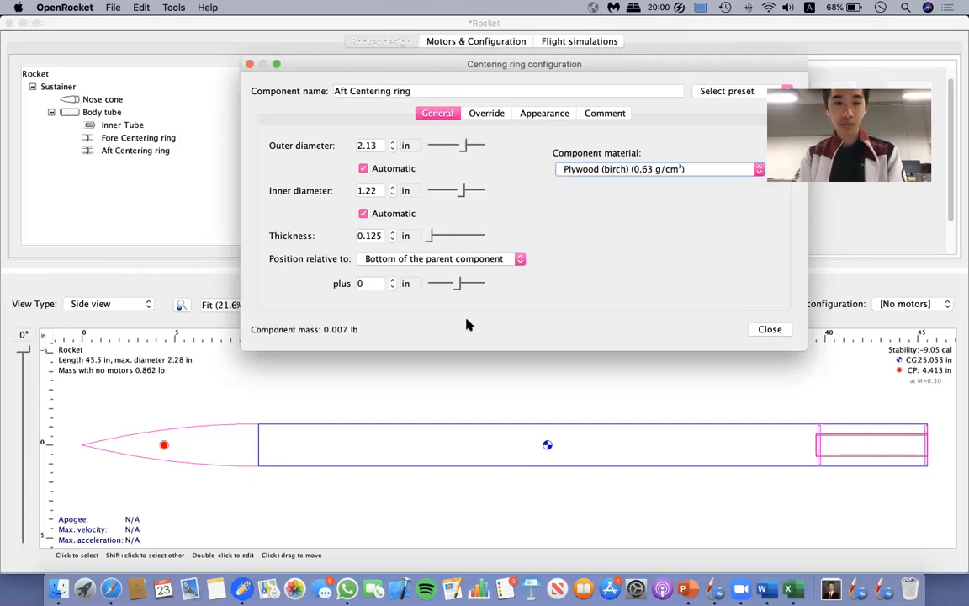
Position the aft centering ring at an offset of -0.125 in from the bottom of the body tube and close its configuration.
{"action": "left_click_drag", "start_coordinate": [454, 285], "coordinate": [459, 285]}
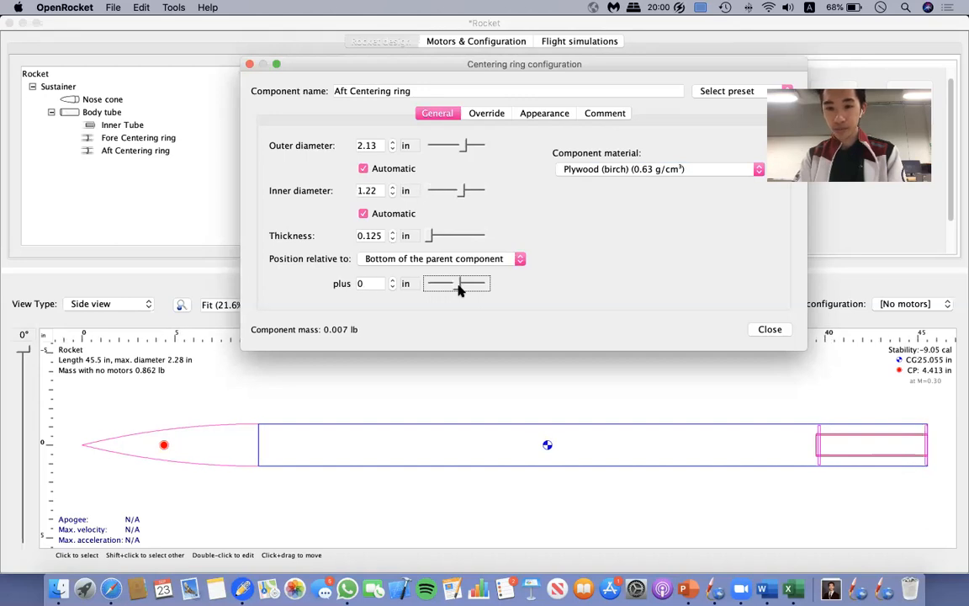
{"action": "left_click", "coordinate": [379, 284]}
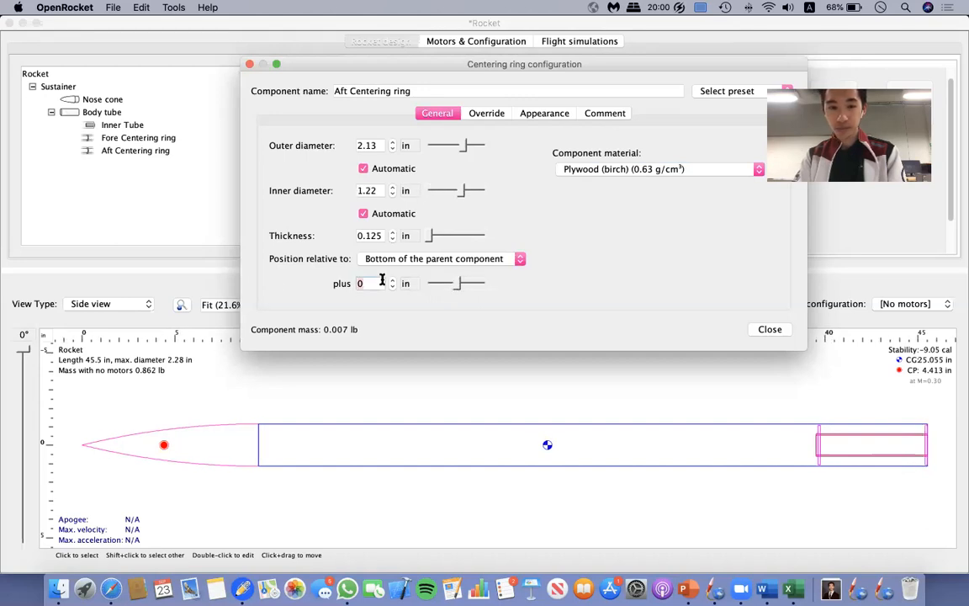
{"action": "key", "text": "BackSpace"}
{"action": "type", "text": "0.125"}
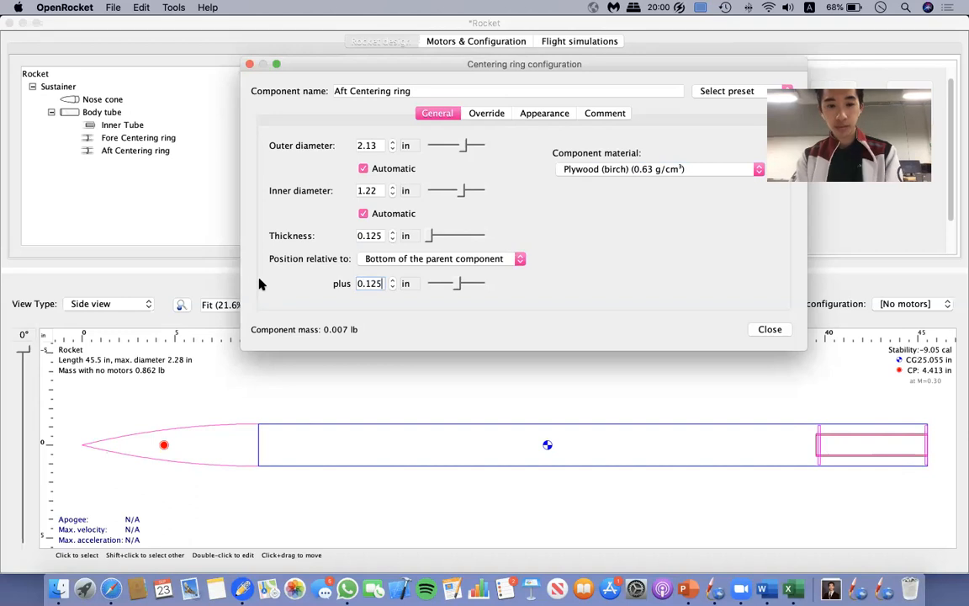
{"action": "key", "text": "Return"}
{"action": "type", "text": "-"}
{"action": "key", "text": "Return"}
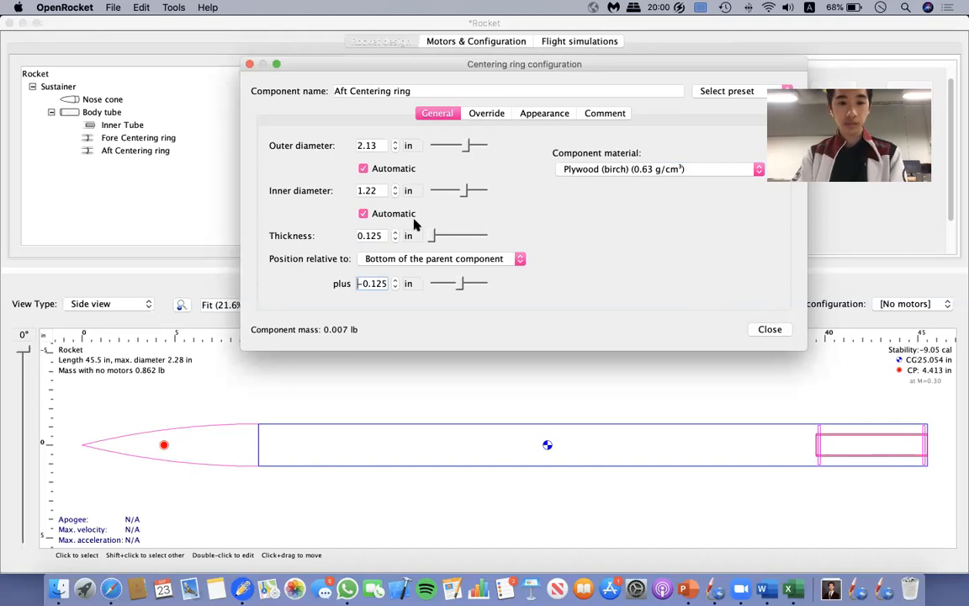
{"action": "left_click", "coordinate": [772, 330]}
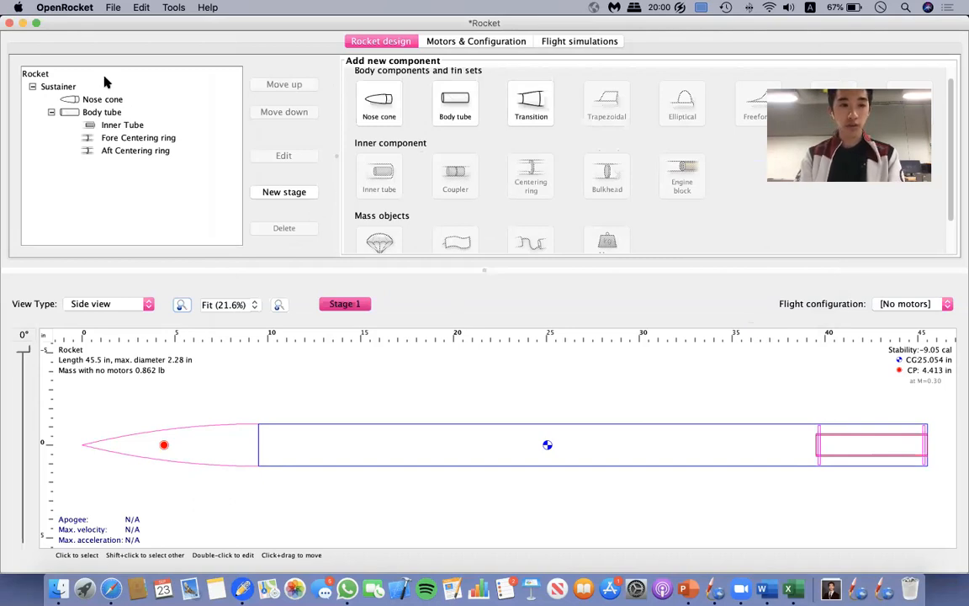
Add a trapezoidal fin set to the body tube and set its number of fins to 4.
{"action": "left_click", "coordinate": [99, 112]}
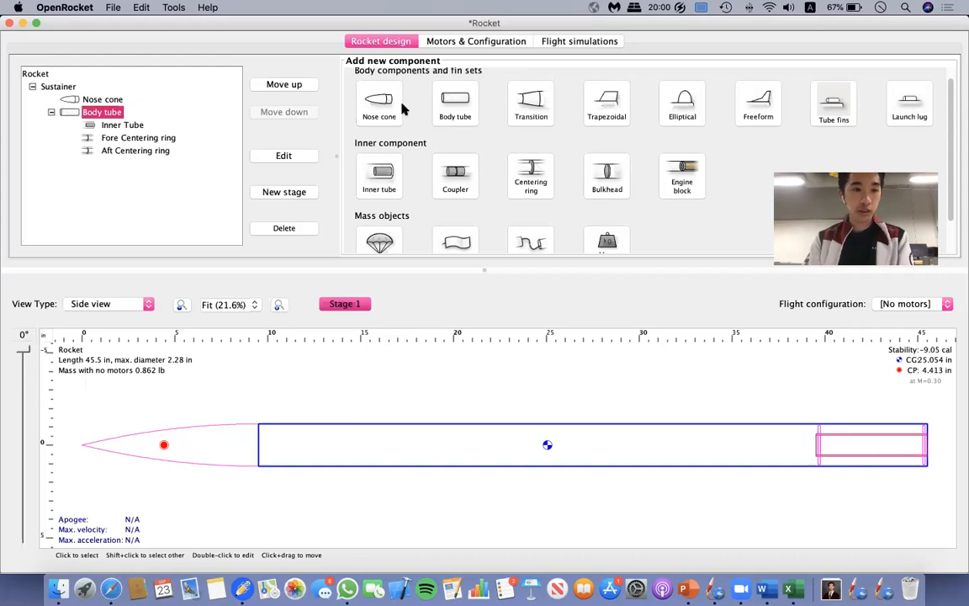
{"action": "left_click", "coordinate": [608, 99]}
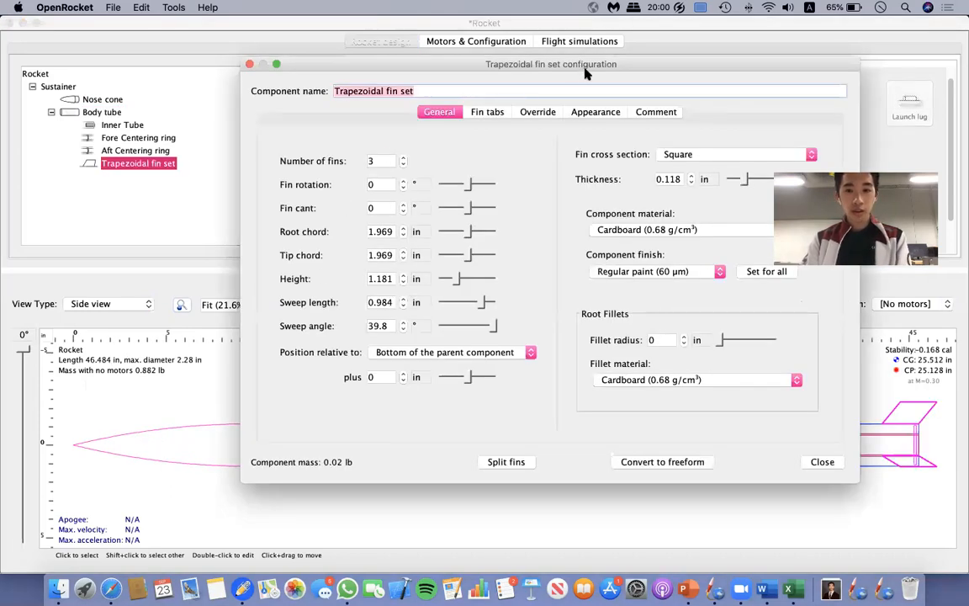
{"action": "left_click_drag", "start_coordinate": [530, 66], "coordinate": [365, 111]}
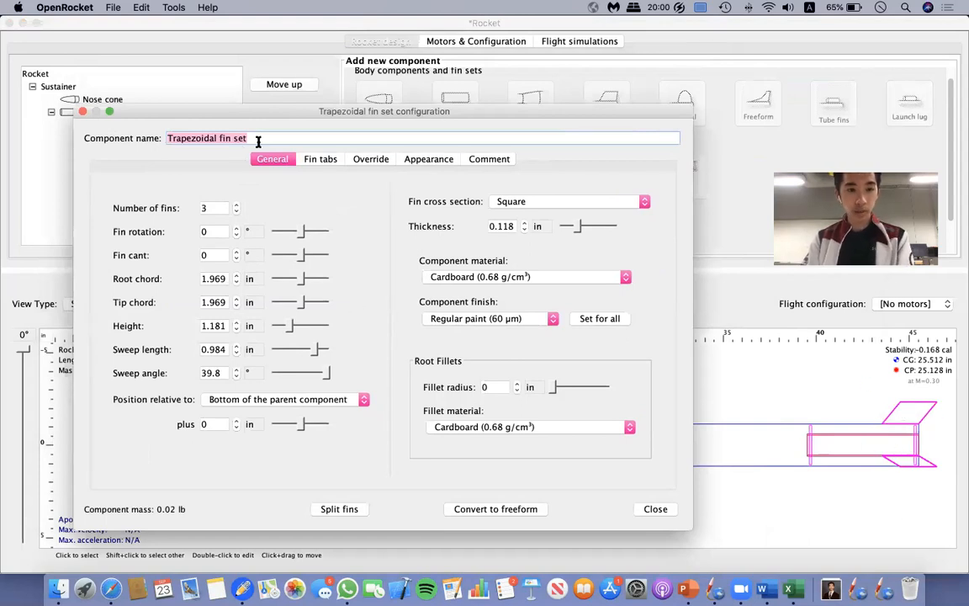
{"action": "left_click", "coordinate": [236, 212]}
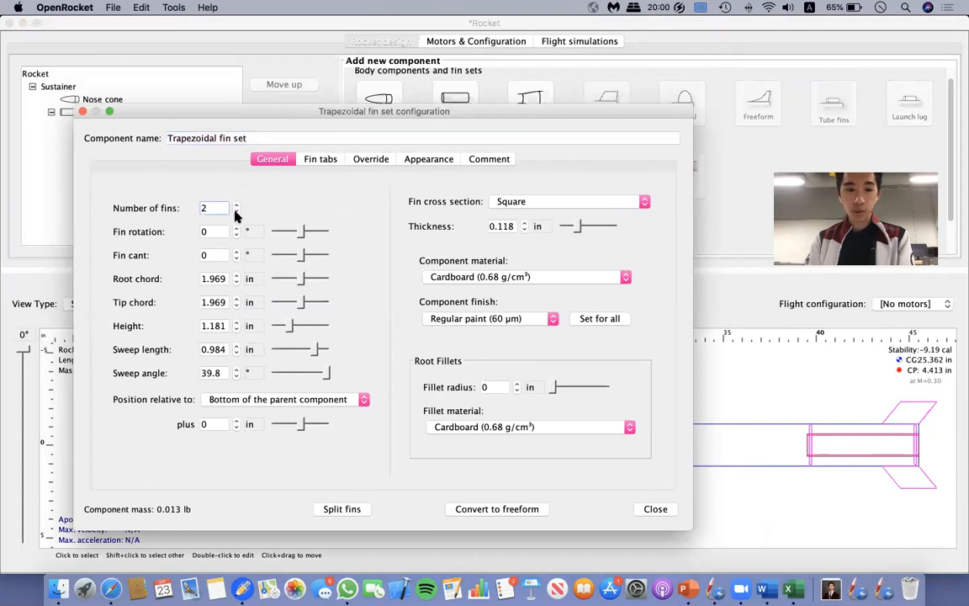
{"action": "left_click", "coordinate": [236, 206]}
{"action": "left_click", "coordinate": [237, 205]}
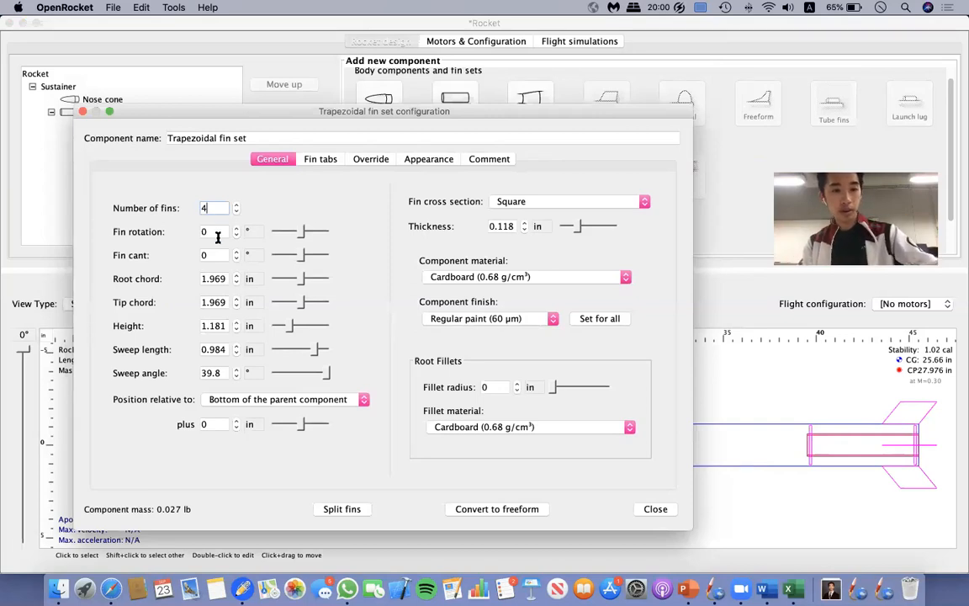
Try out different fin root chords in 1 in increments, up to 6.969 in and back down to 3.969 in.
{"action": "left_click", "coordinate": [217, 278]}
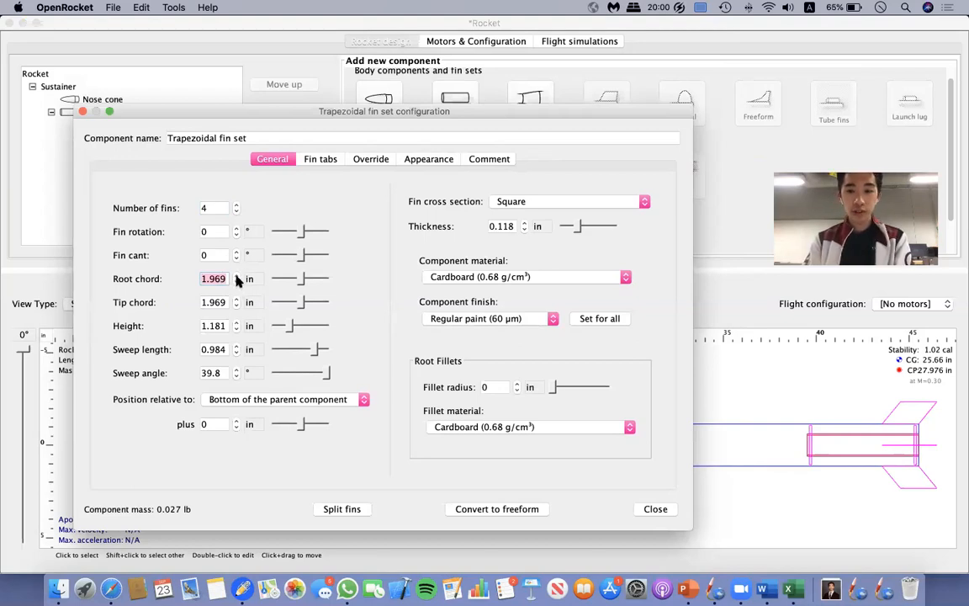
{"action": "left_click", "coordinate": [236, 275]}
{"action": "left_click", "coordinate": [236, 275]}
{"action": "left_click", "coordinate": [237, 275]}
{"action": "left_click", "coordinate": [237, 275]}
{"action": "left_click", "coordinate": [236, 275]}
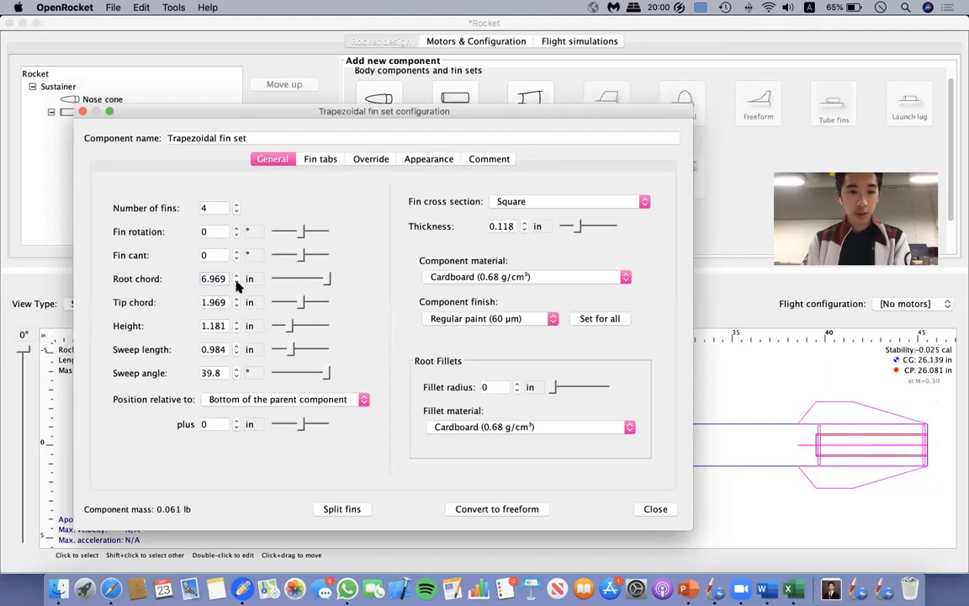
{"action": "left_click", "coordinate": [236, 283]}
{"action": "left_click", "coordinate": [236, 282]}
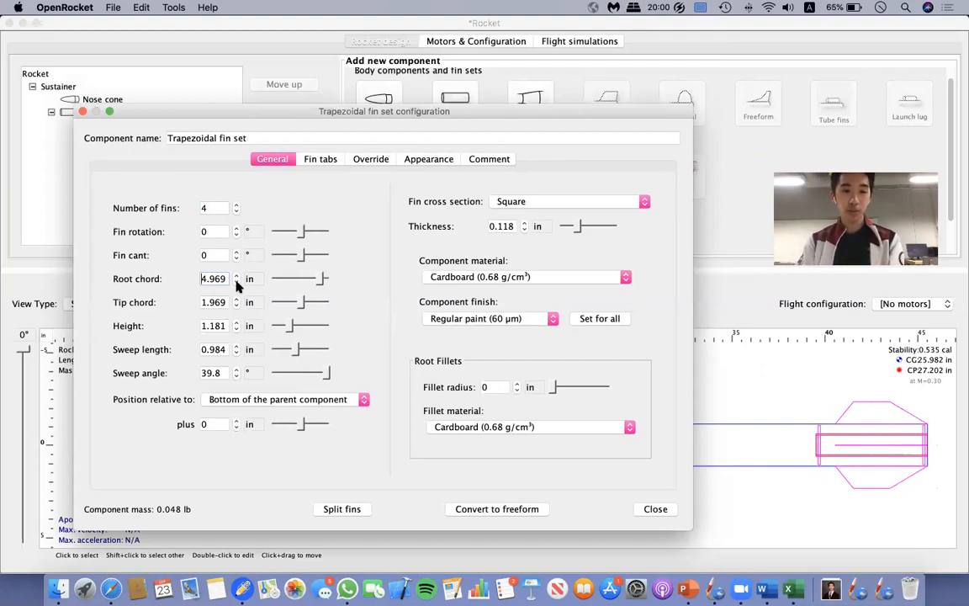
{"action": "left_click", "coordinate": [235, 281]}
{"action": "left_click", "coordinate": [235, 275]}
{"action": "left_click", "coordinate": [236, 281]}
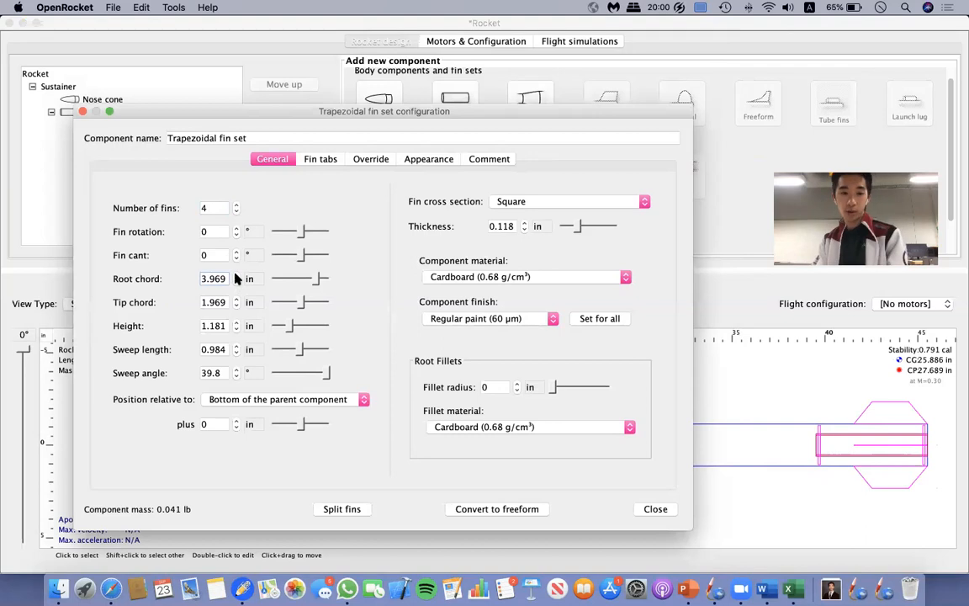
Try a fin root chord of 6 in, and settle on 5.125 in.
{"action": "left_click_drag", "start_coordinate": [223, 278], "coordinate": [194, 282]}
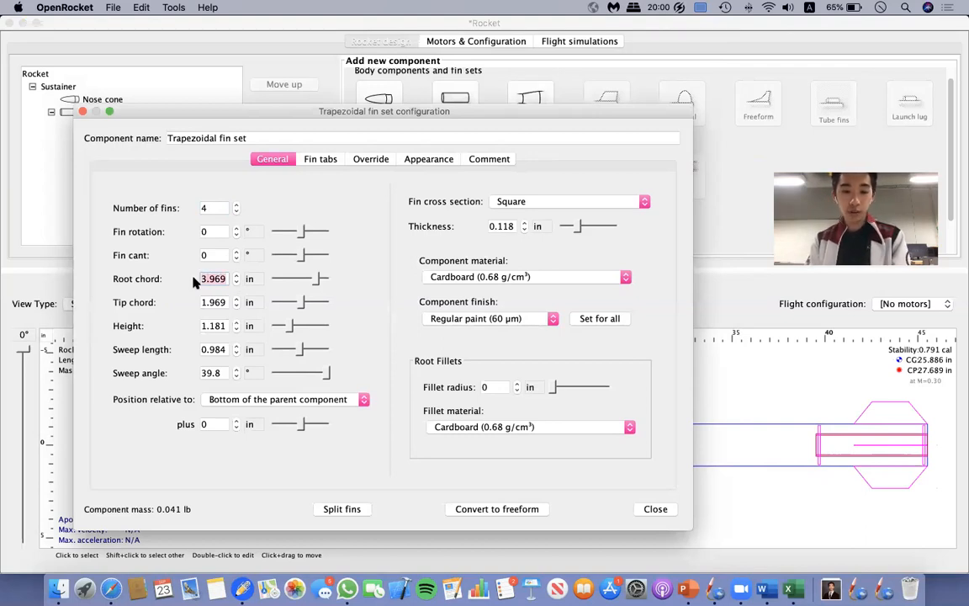
{"action": "type", "text": "6"}
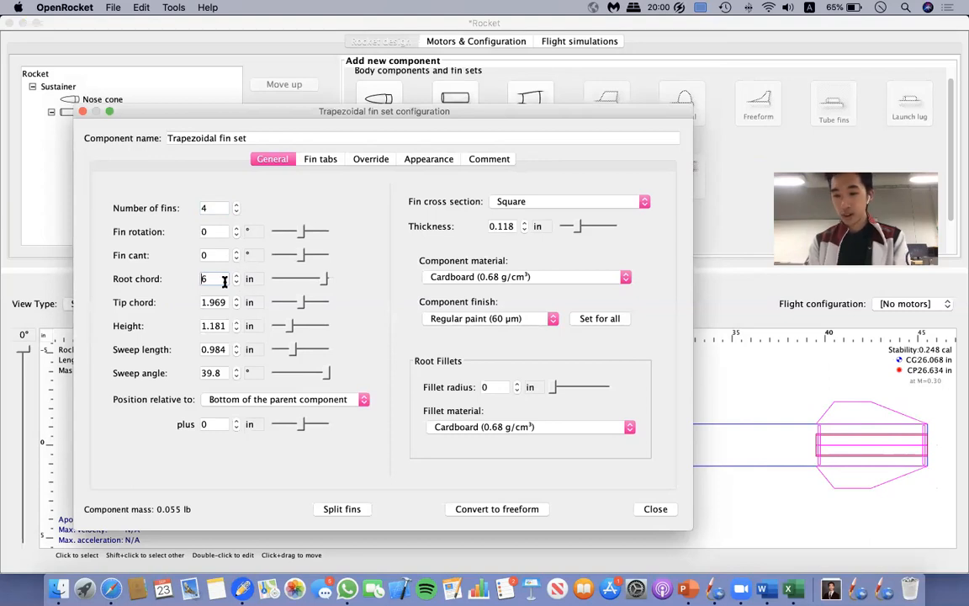
{"action": "left_click_drag", "start_coordinate": [224, 281], "coordinate": [181, 280]}
{"action": "type", "text": "5"}
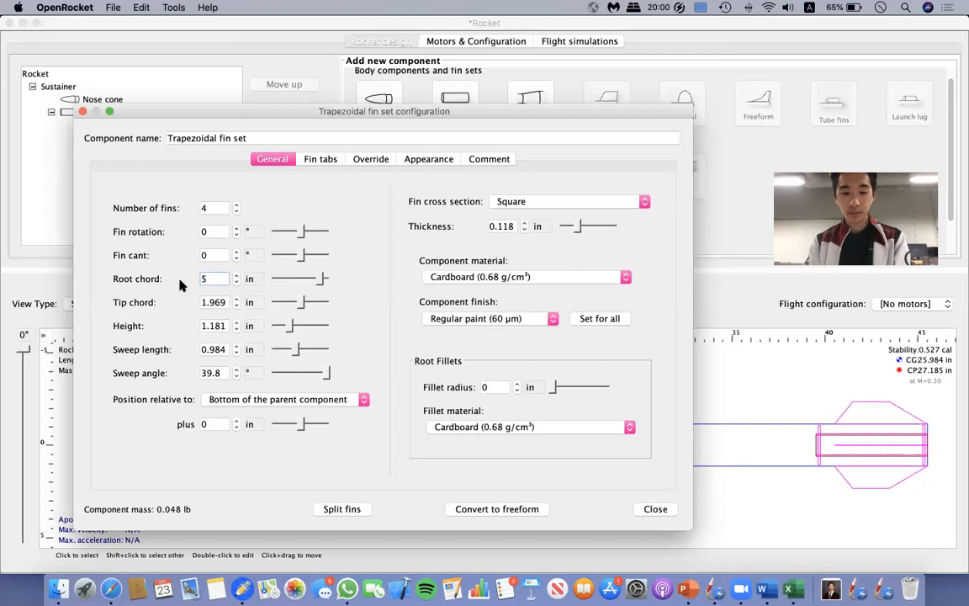
{"action": "type", "text": ".125"}
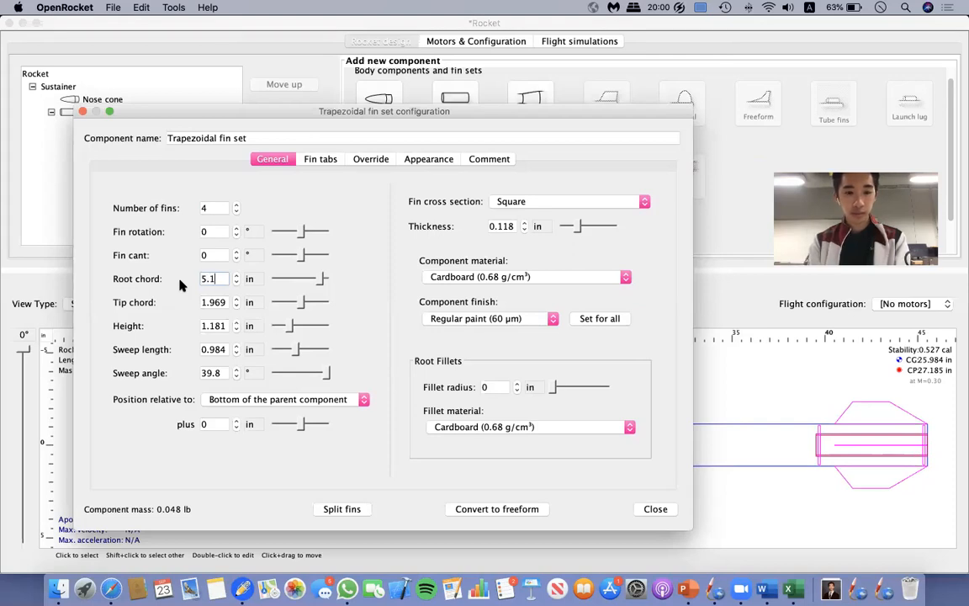
Try out different fin tip chords in 1 in increments, up to 5.969 in and back down to 0.969 in.
{"action": "left_click", "coordinate": [211, 302]}
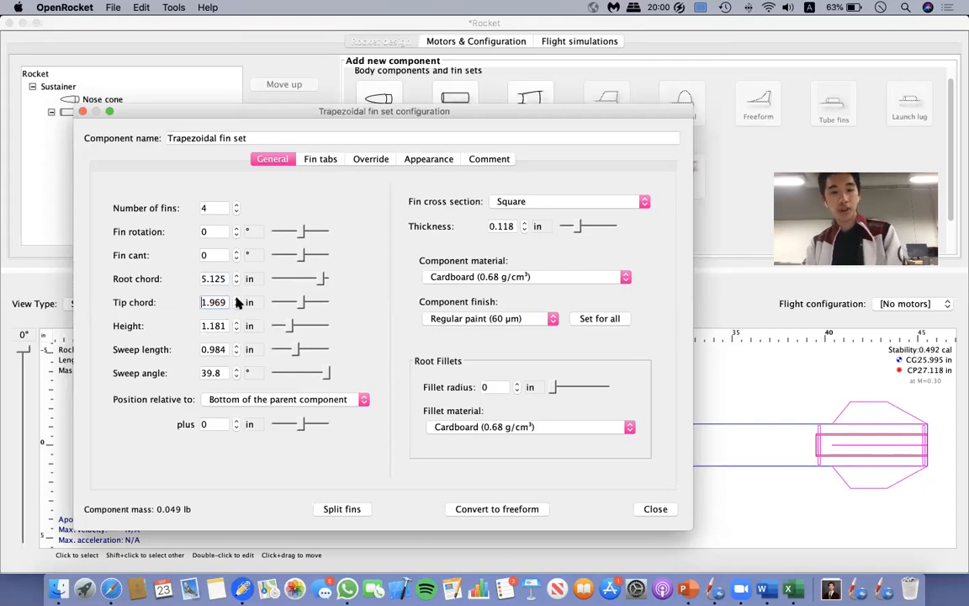
{"action": "left_click", "coordinate": [236, 299]}
{"action": "left_click", "coordinate": [236, 299]}
{"action": "left_click", "coordinate": [237, 299]}
{"action": "left_click", "coordinate": [236, 298]}
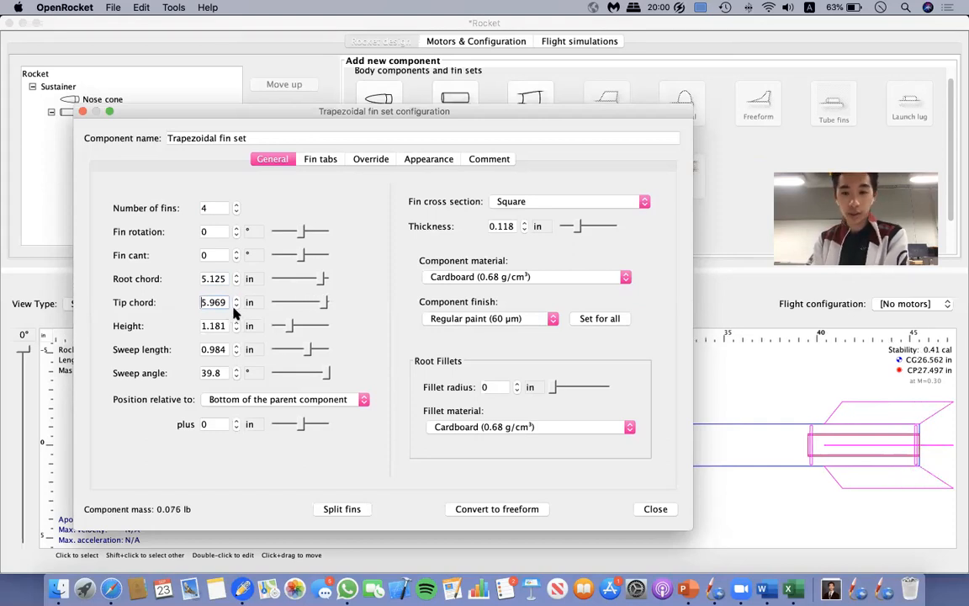
{"action": "left_click", "coordinate": [237, 307]}
{"action": "left_click", "coordinate": [236, 307]}
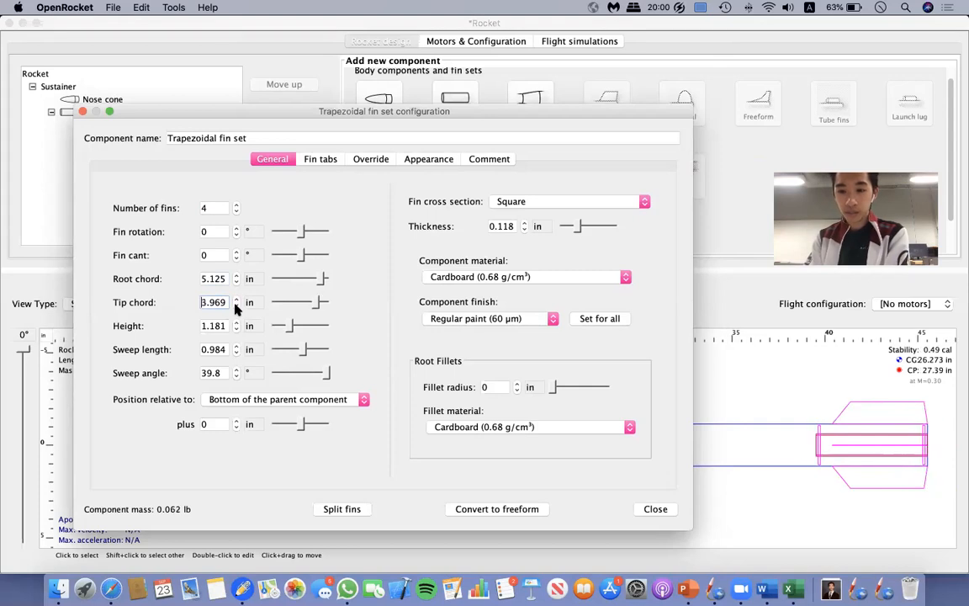
{"action": "left_click", "coordinate": [237, 306]}
{"action": "left_click", "coordinate": [237, 307]}
{"action": "left_click", "coordinate": [237, 306]}
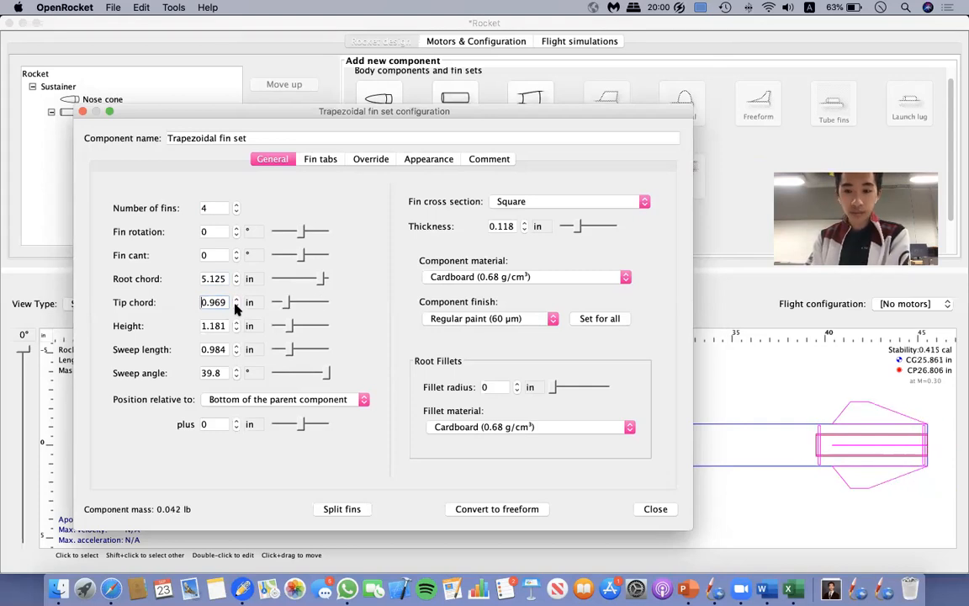
Set the fin tip chord to 1 in and move the configuration window to uncover more of the rocket drawing.
{"action": "left_click_drag", "start_coordinate": [227, 303], "coordinate": [171, 306]}
{"action": "type", "text": "1"}
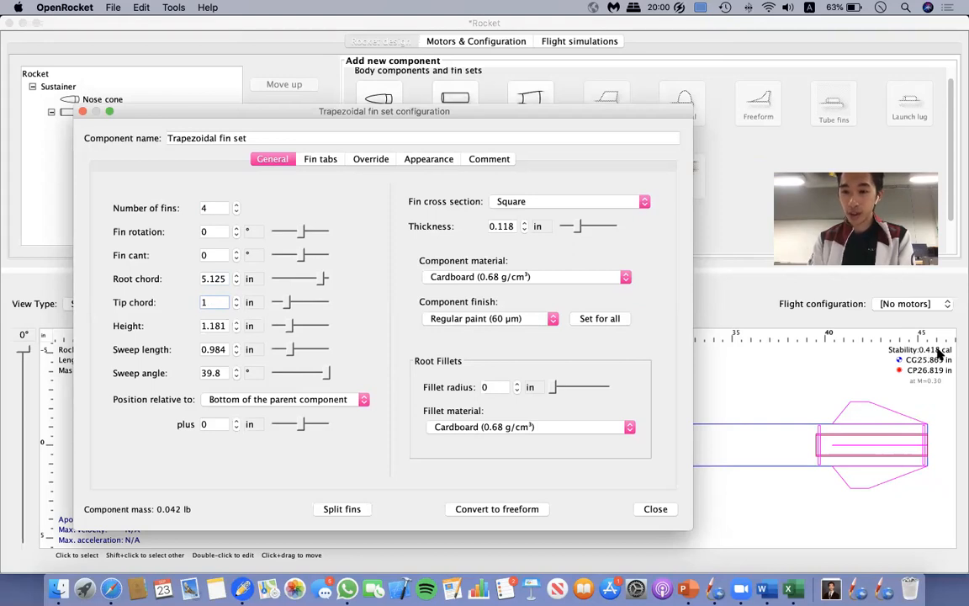
{"action": "left_click_drag", "start_coordinate": [538, 111], "coordinate": [565, 114]}
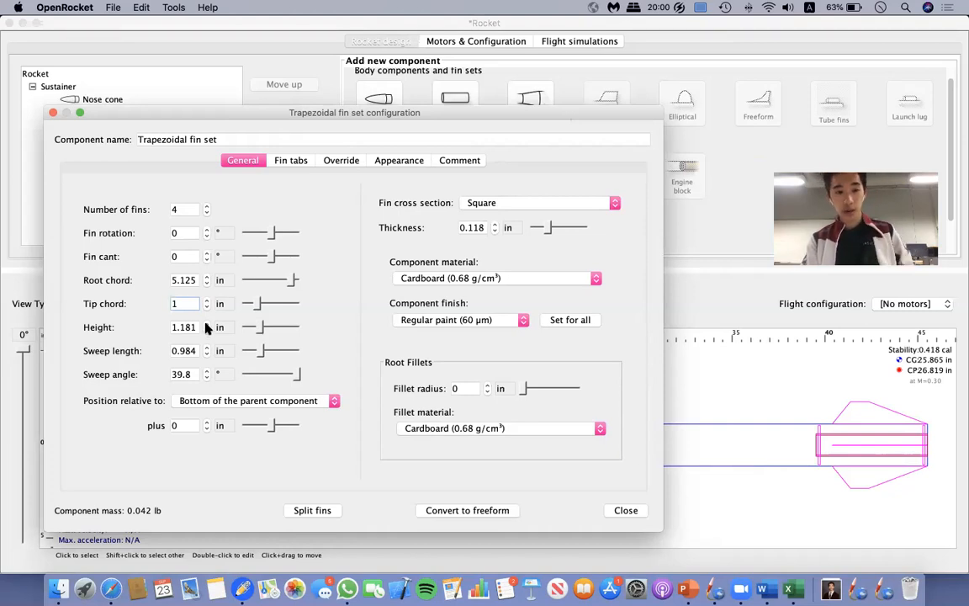
Try fin heights of 0, 1, 2 and 3 in, and increase the height to 6 in.
{"action": "key", "text": "Tab"}
{"action": "type", "text": "0"}
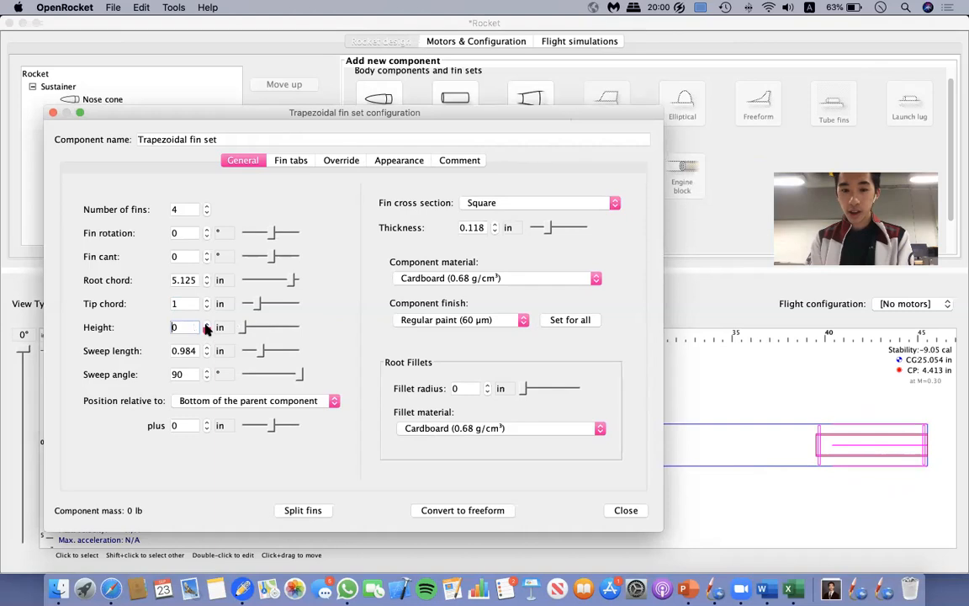
{"action": "key", "text": "BackSpace"}
{"action": "type", "text": "1"}
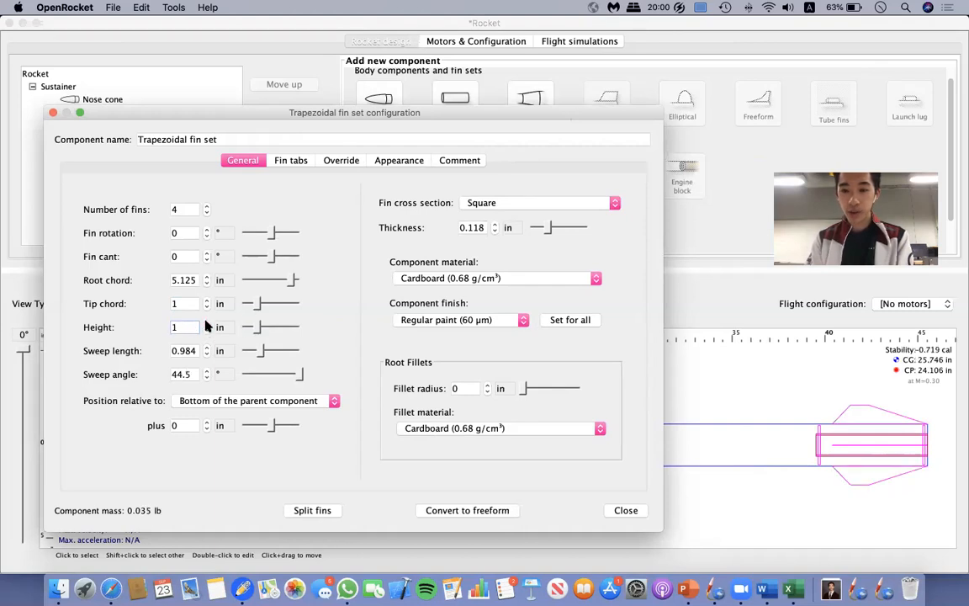
{"action": "key", "text": "BackSpace"}
{"action": "type", "text": "2"}
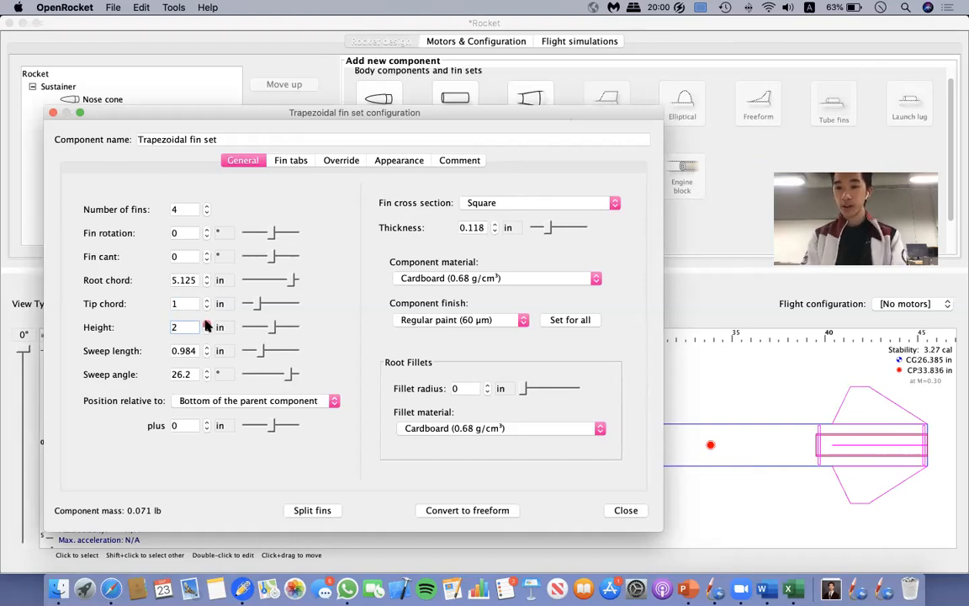
{"action": "key", "text": "BackSpace"}
{"action": "type", "text": "3"}
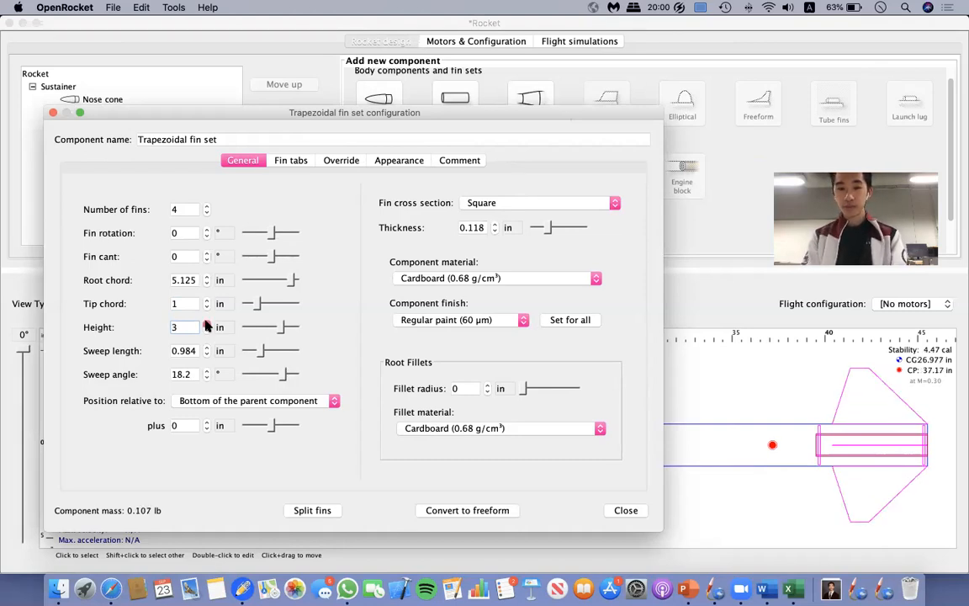
{"action": "left_click", "coordinate": [206, 324]}
{"action": "left_click", "coordinate": [206, 324]}
{"action": "left_click", "coordinate": [206, 324]}
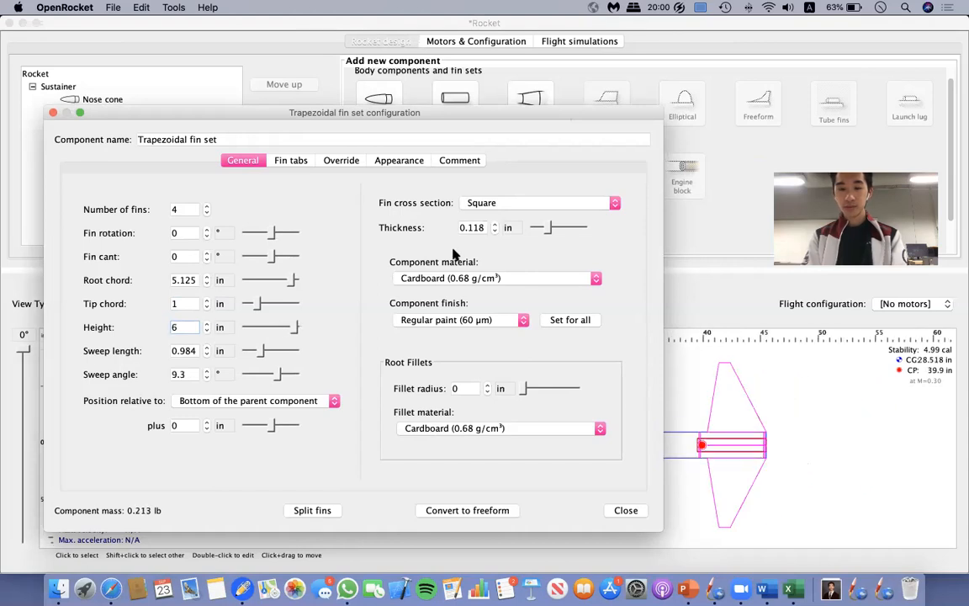
Move the configuration window clear of the rocket drawing and set the fin height to 3 in.
{"action": "left_click_drag", "start_coordinate": [439, 115], "coordinate": [438, 26]}
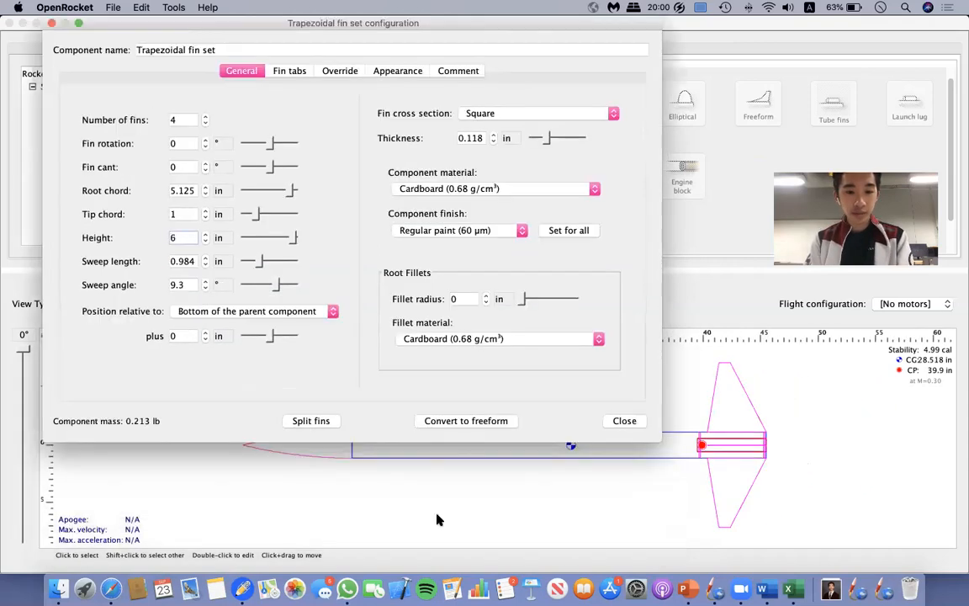
{"action": "double_click", "coordinate": [178, 238]}
{"action": "type", "text": "3"}
{"action": "key", "text": "Return"}
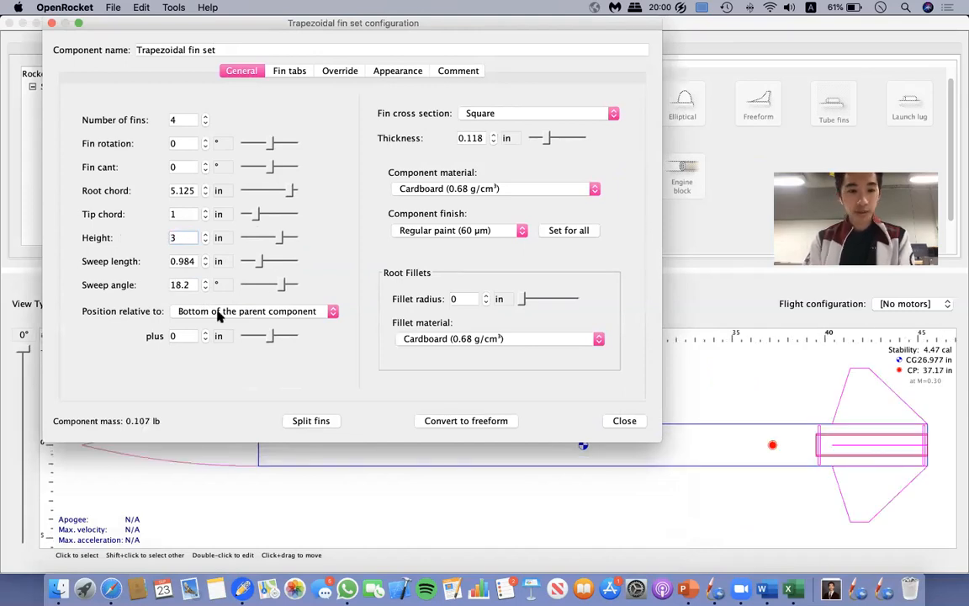
Try a fin sweep length of 6.984 in, and settle on 3.984 in.
{"action": "left_click_drag", "start_coordinate": [205, 260], "coordinate": [204, 260]}
{"action": "left_click", "coordinate": [204, 258]}
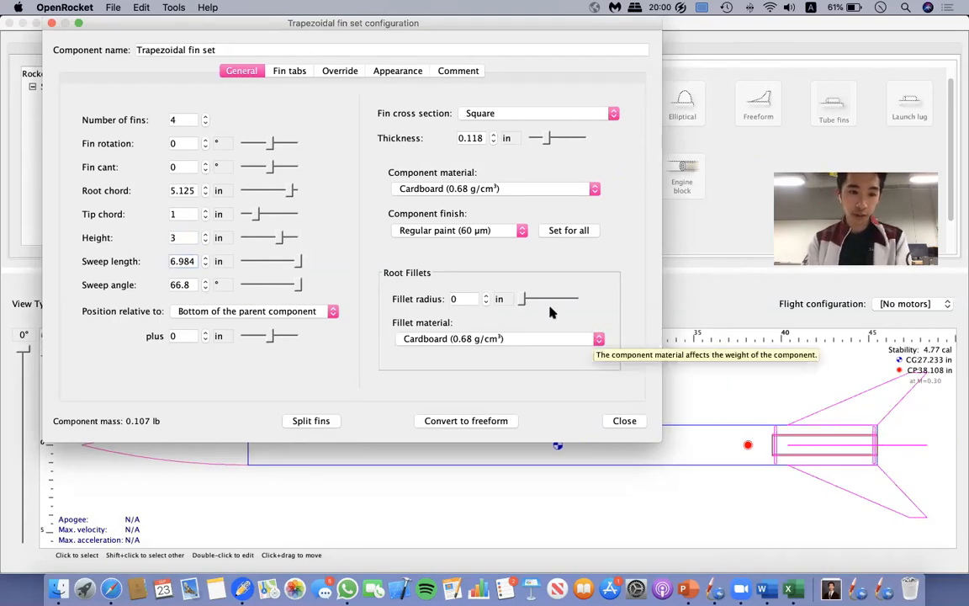
{"action": "left_click", "coordinate": [204, 265]}
{"action": "left_click", "coordinate": [204, 264]}
{"action": "left_click", "coordinate": [204, 264]}
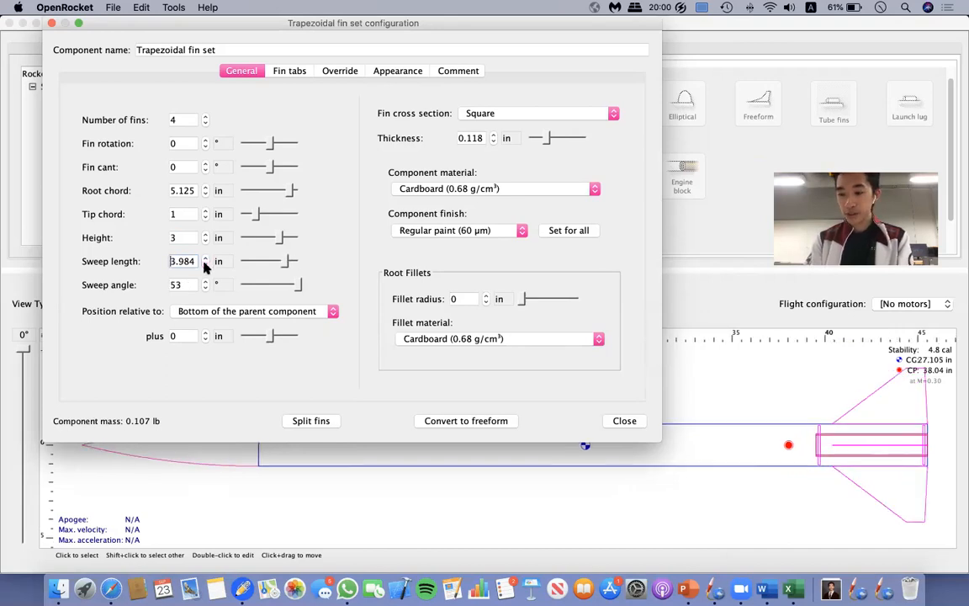
{"action": "left_click", "coordinate": [205, 265]}
{"action": "left_click", "coordinate": [205, 259]}
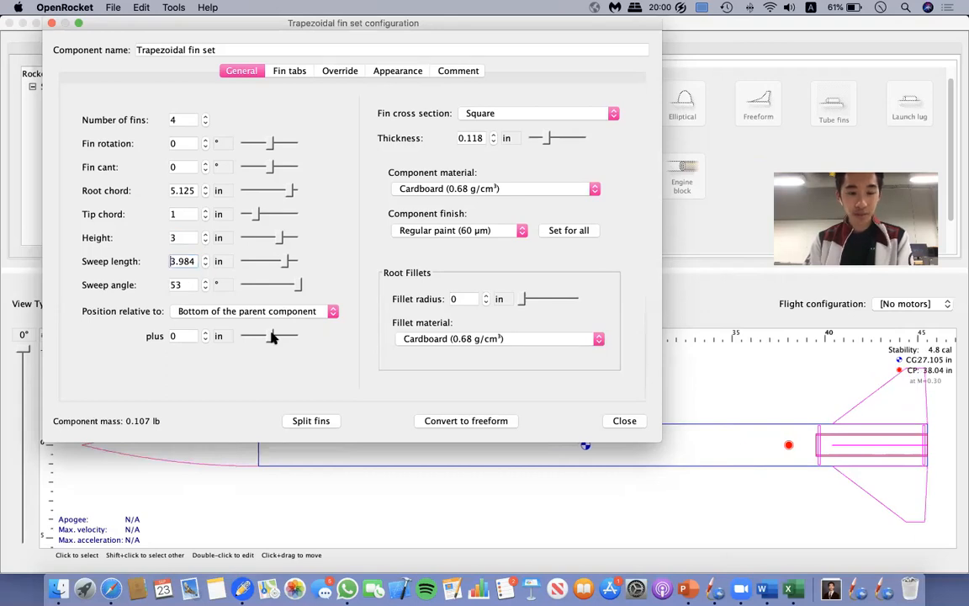
Shift the fins forward from the bottom of the parent component, trying an offset of -0.9 in and then -0.5 in.
{"action": "left_click_drag", "start_coordinate": [271, 336], "coordinate": [267, 339]}
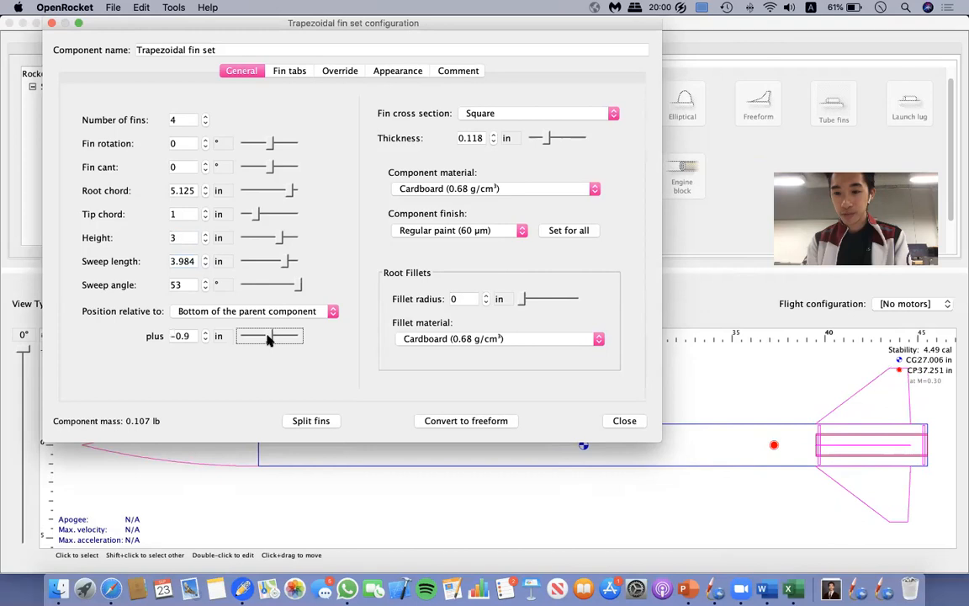
{"action": "left_click", "coordinate": [193, 334]}
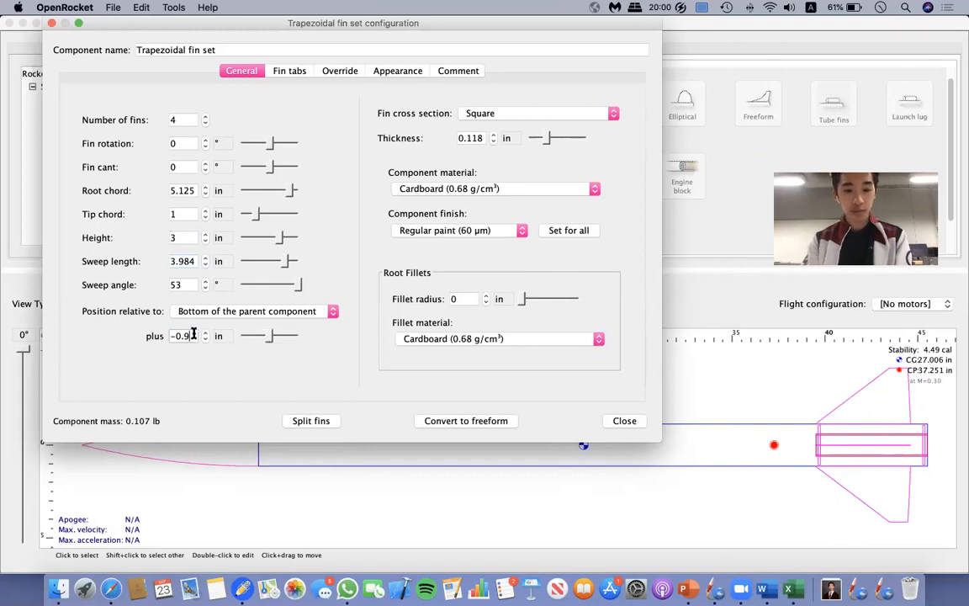
{"action": "key", "text": "BackSpace"}
{"action": "type", "text": "5"}
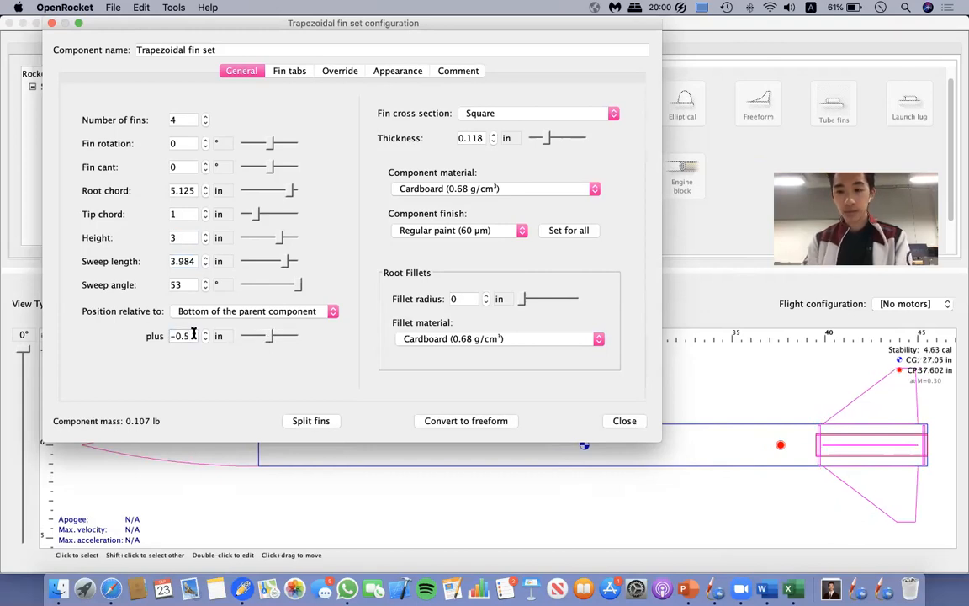
Try a fin root chord of 6.125 in with position offsets of 0.5 in and 0.3 in.
{"action": "left_click", "coordinate": [206, 187]}
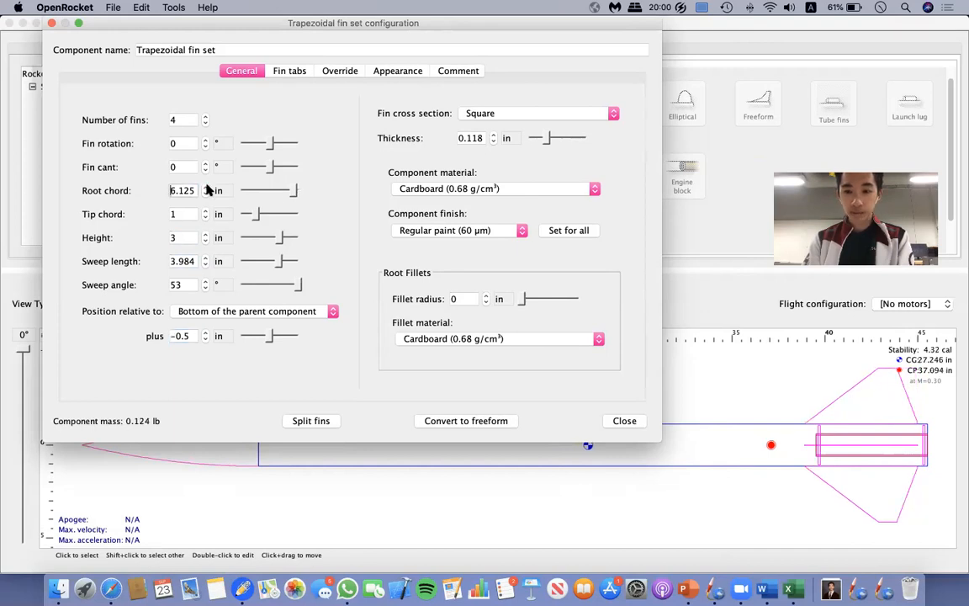
{"action": "left_click", "coordinate": [205, 339]}
{"action": "double_click", "coordinate": [204, 333]}
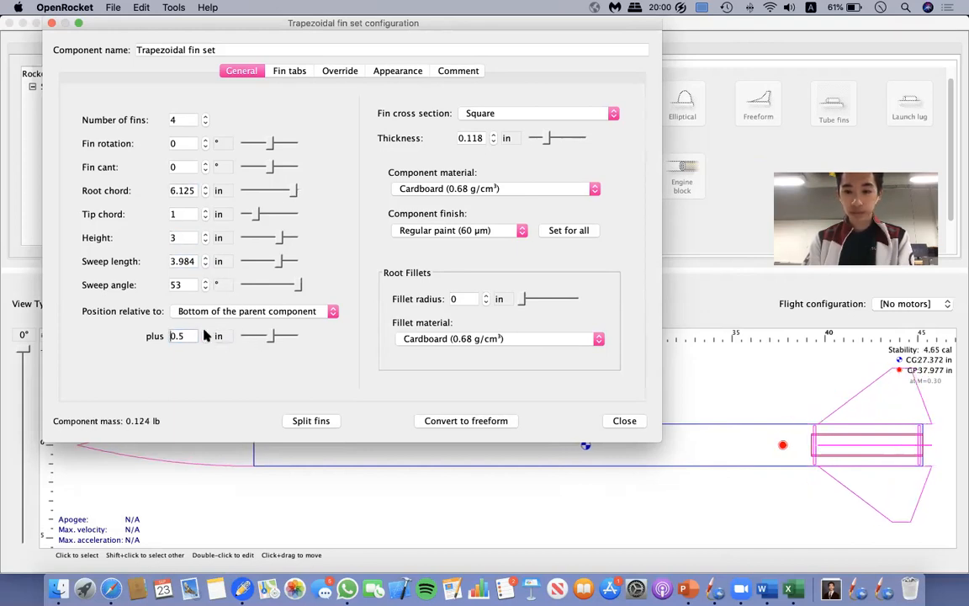
{"action": "left_click", "coordinate": [195, 336]}
{"action": "key", "text": "BackSpace"}
{"action": "type", "text": "3"}
{"action": "key", "text": "Return"}
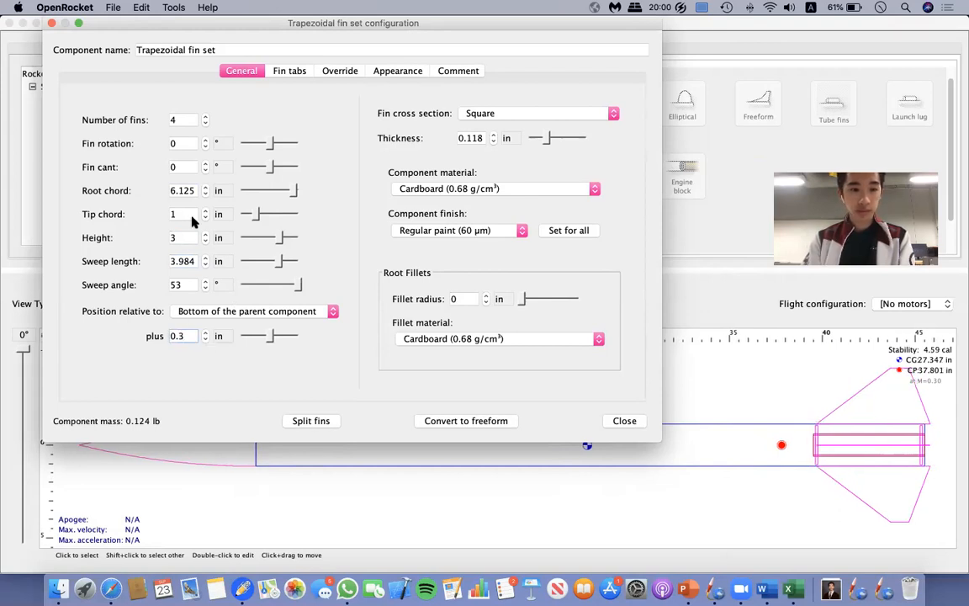
Try a root chord of 5.5 in, set the fin position offset to -0.3 in, and increase the root chord to 6.5 in.
{"action": "left_click_drag", "start_coordinate": [173, 191], "coordinate": [237, 191]}
{"action": "type", "text": "5.5"}
{"action": "key", "text": "Return"}
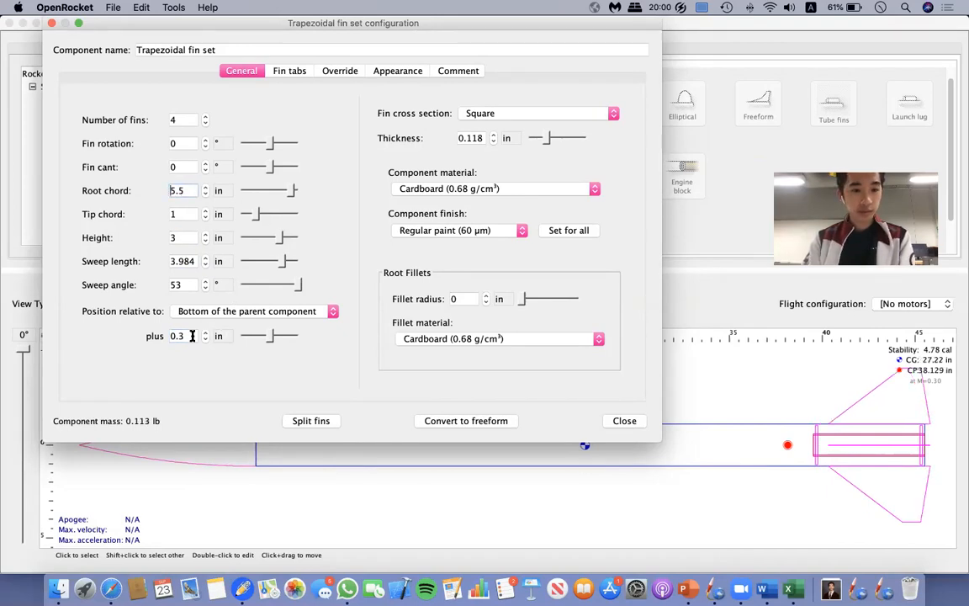
{"action": "key", "text": "BackSpace"}
{"action": "key", "text": "BackSpace"}
{"action": "type", "text": "-0.3"}
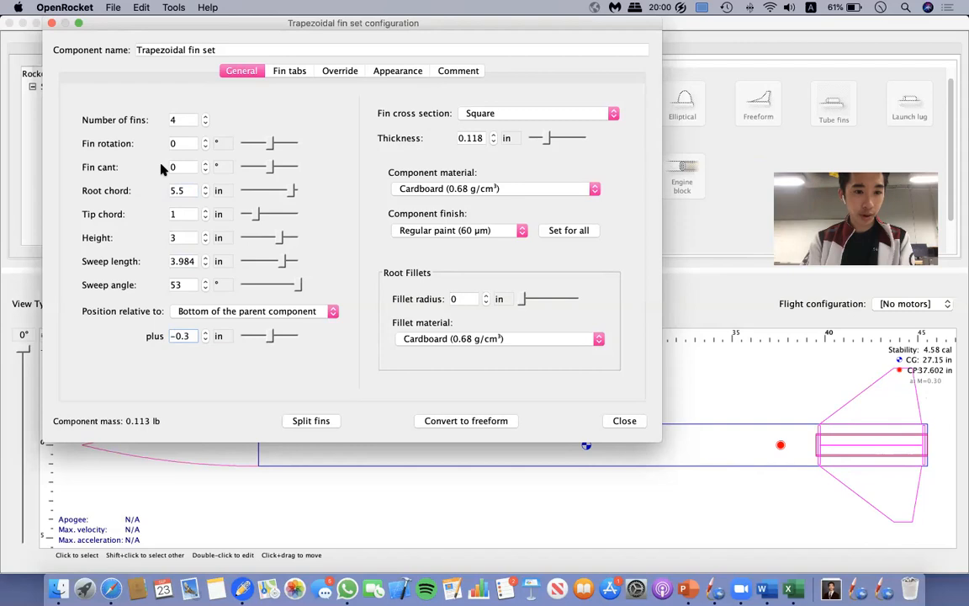
{"action": "left_click", "coordinate": [205, 186]}
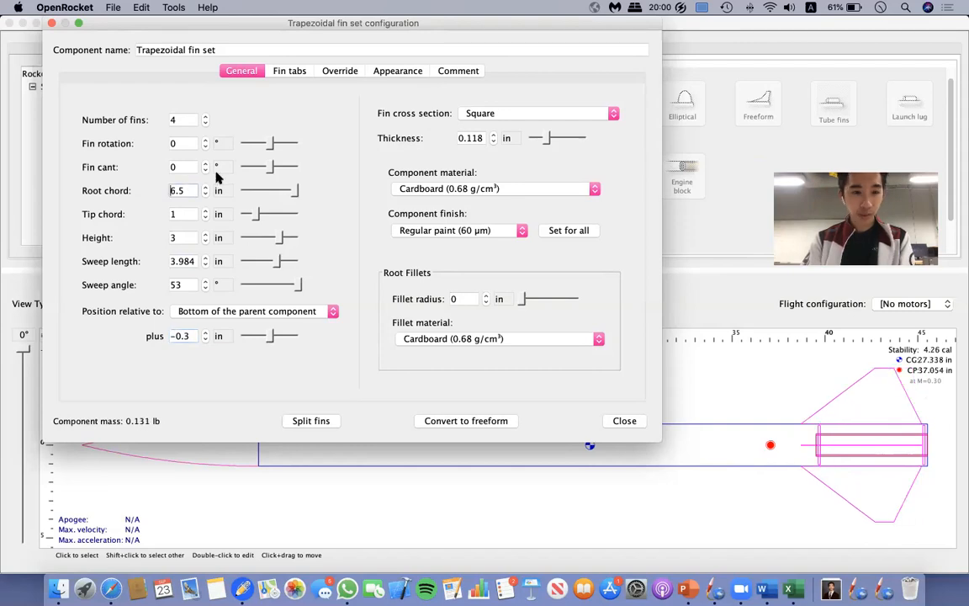
Reduce the fin height to 2 in and set the sweep length to 4.984 in.
{"action": "left_click", "coordinate": [205, 242]}
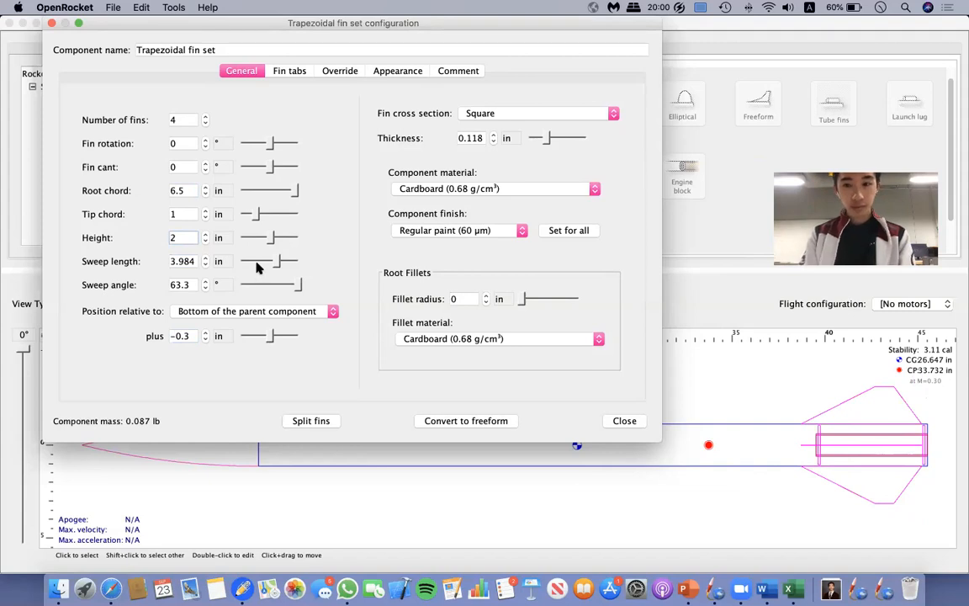
{"action": "left_click", "coordinate": [205, 258]}
{"action": "left_click", "coordinate": [204, 259]}
{"action": "left_click", "coordinate": [204, 264]}
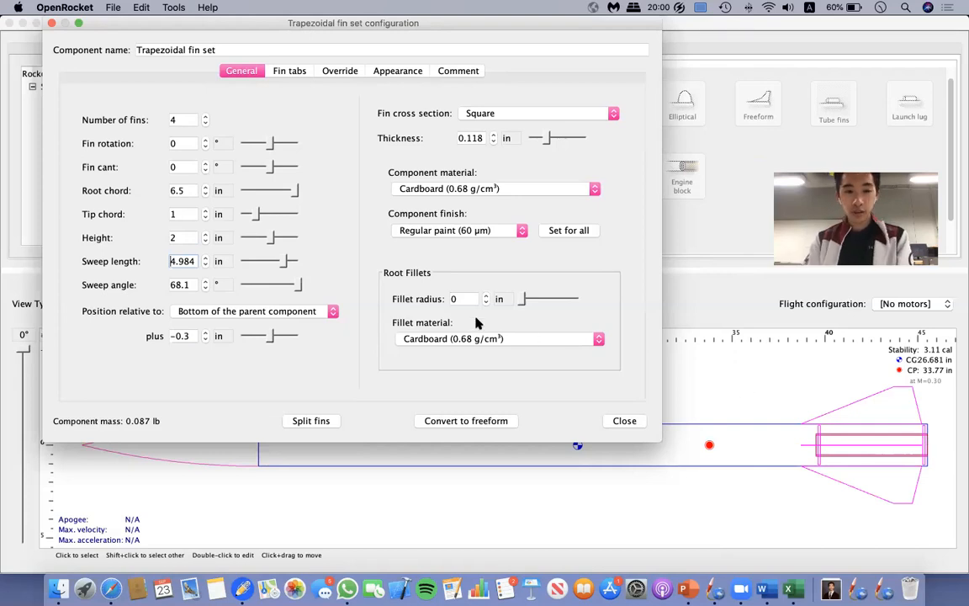
Try increasing the sweep length to 7.984 in, and return it to 4.984 in.
{"action": "left_click", "coordinate": [205, 256]}
{"action": "left_click", "coordinate": [205, 256]}
{"action": "left_click", "coordinate": [206, 256]}
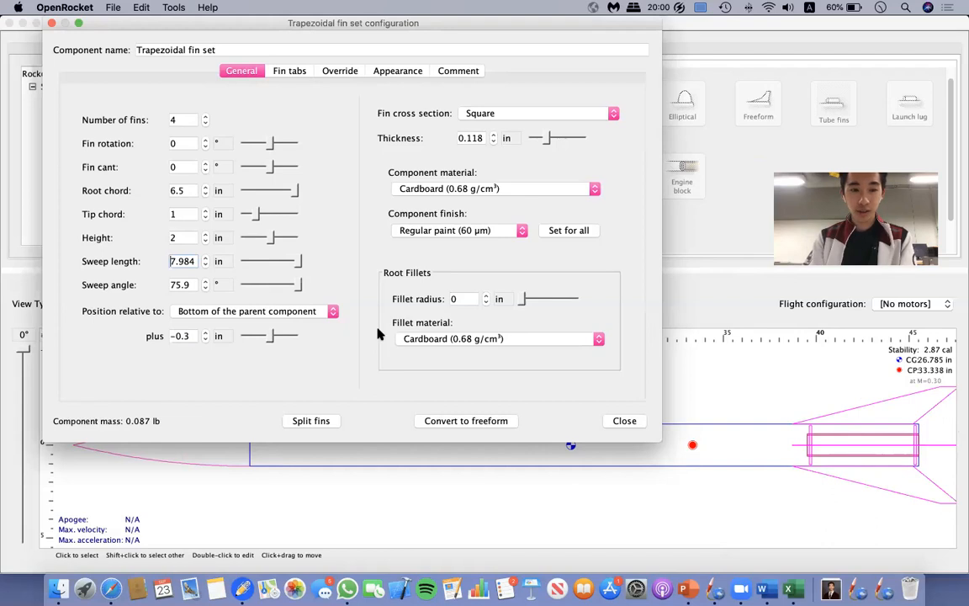
{"action": "left_click", "coordinate": [204, 265]}
{"action": "left_click", "coordinate": [204, 265]}
{"action": "left_click", "coordinate": [205, 265]}
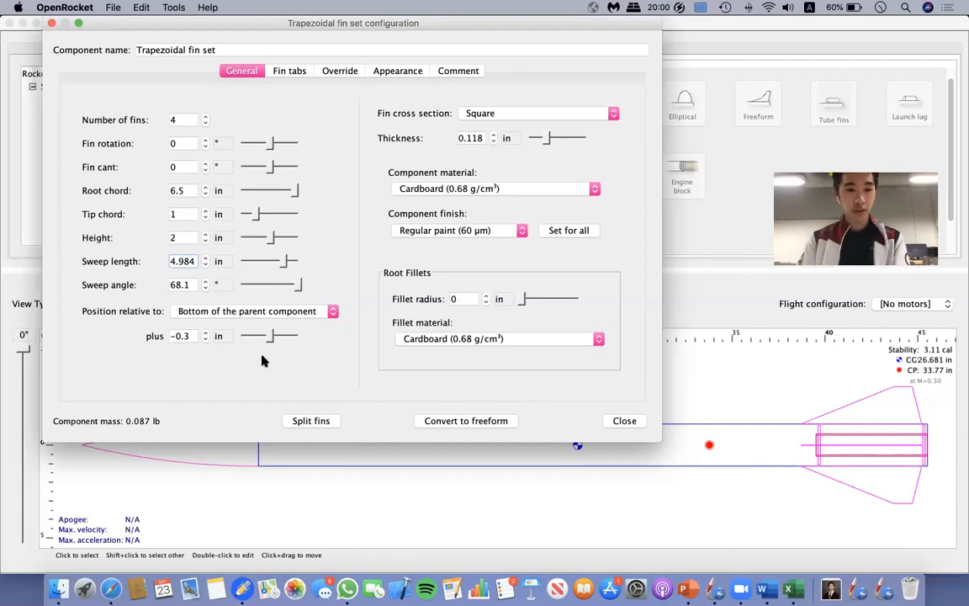
Look through the materials available for the root fillets.
{"action": "left_click", "coordinate": [507, 342]}
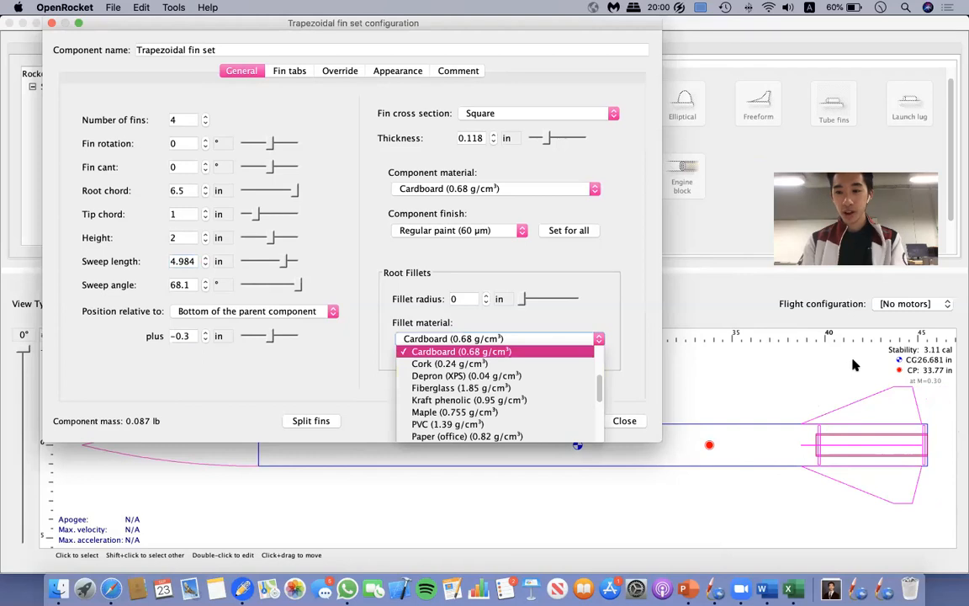
{"action": "left_click", "coordinate": [766, 319]}
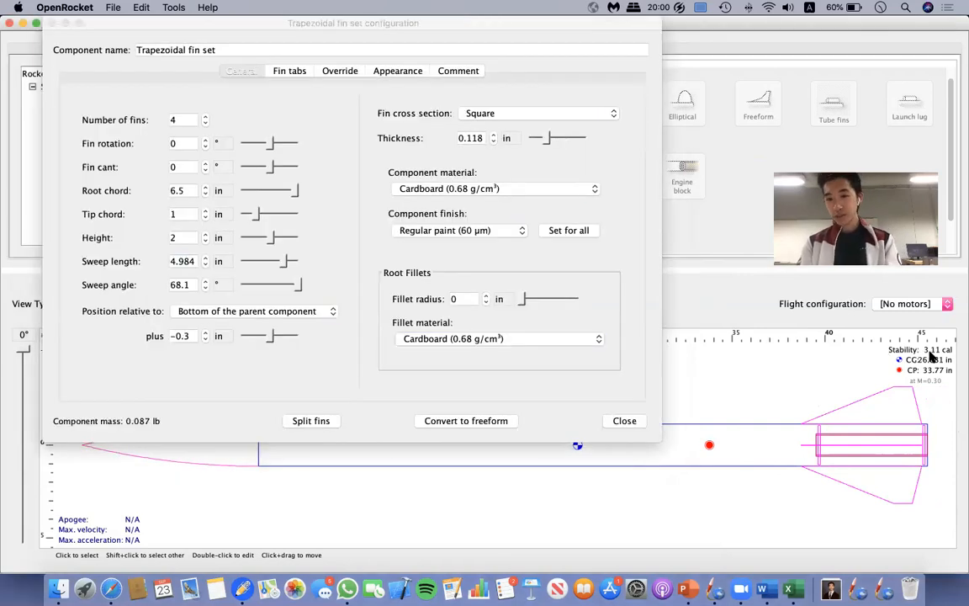
{"action": "left_click", "coordinate": [517, 378]}
{"action": "left_click", "coordinate": [496, 338]}
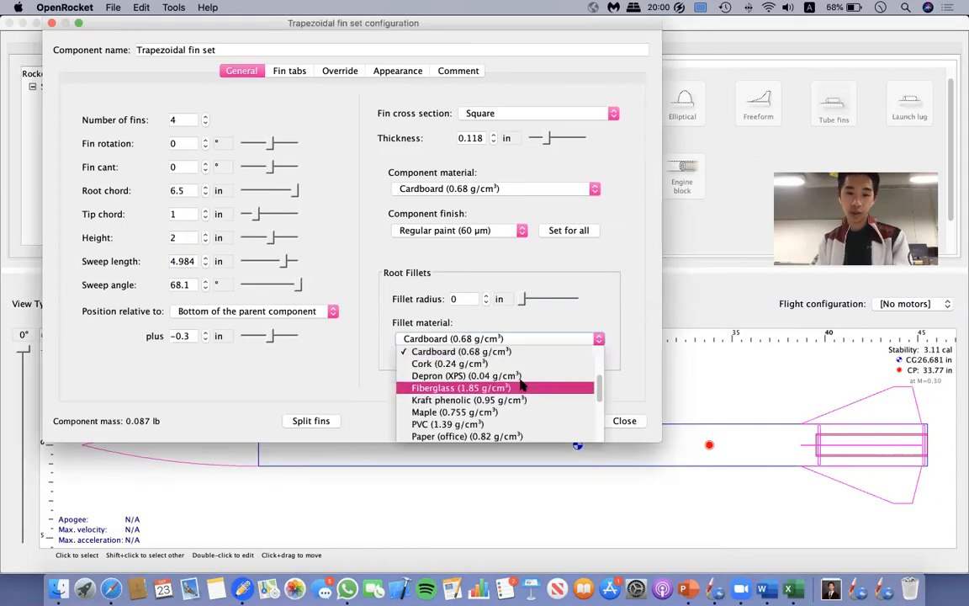
{"action": "scroll", "coordinate": [521, 385], "scroll_direction": "down", "scroll_amount": 5}
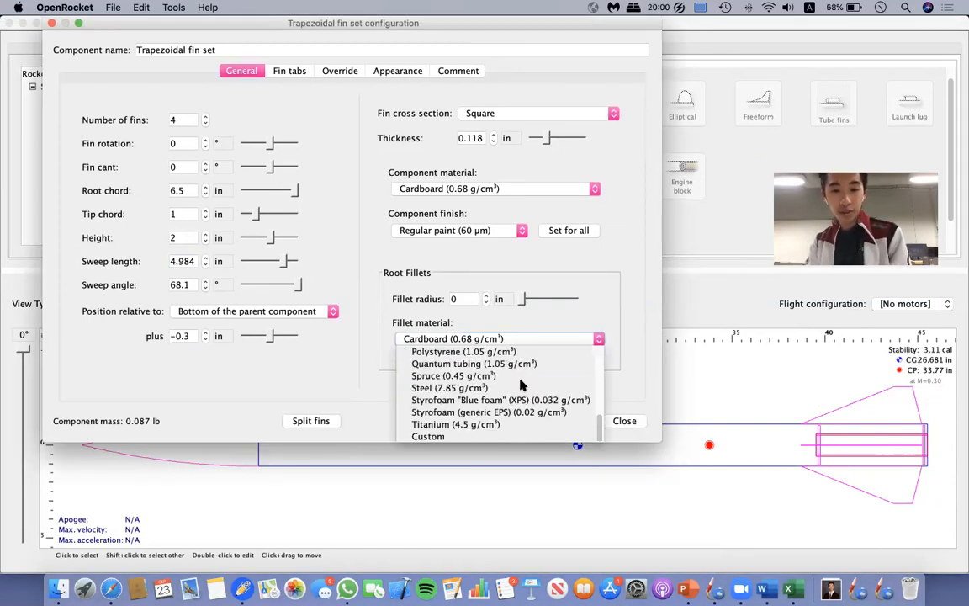
{"action": "scroll", "coordinate": [522, 384], "scroll_direction": "up", "scroll_amount": 2}
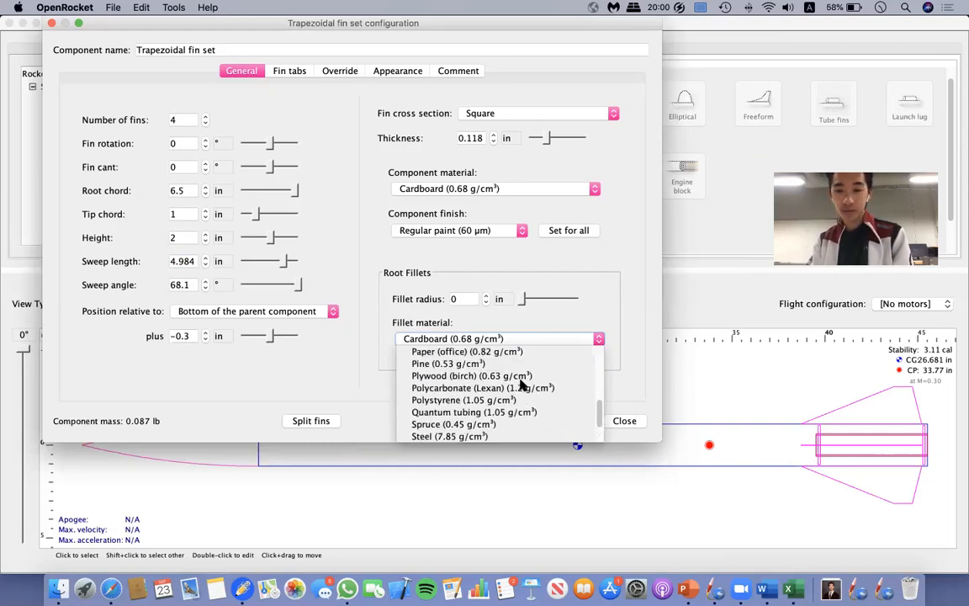
{"action": "scroll", "coordinate": [522, 383], "scroll_direction": "down", "scroll_amount": 2}
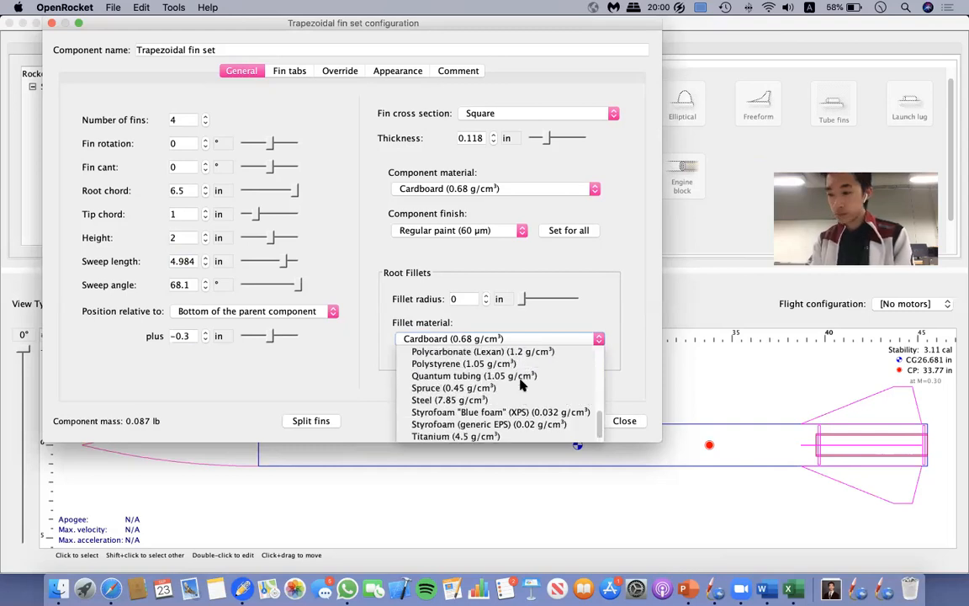
Set the fin set's component material to Plywood (birch).
{"action": "left_click", "coordinate": [489, 186]}
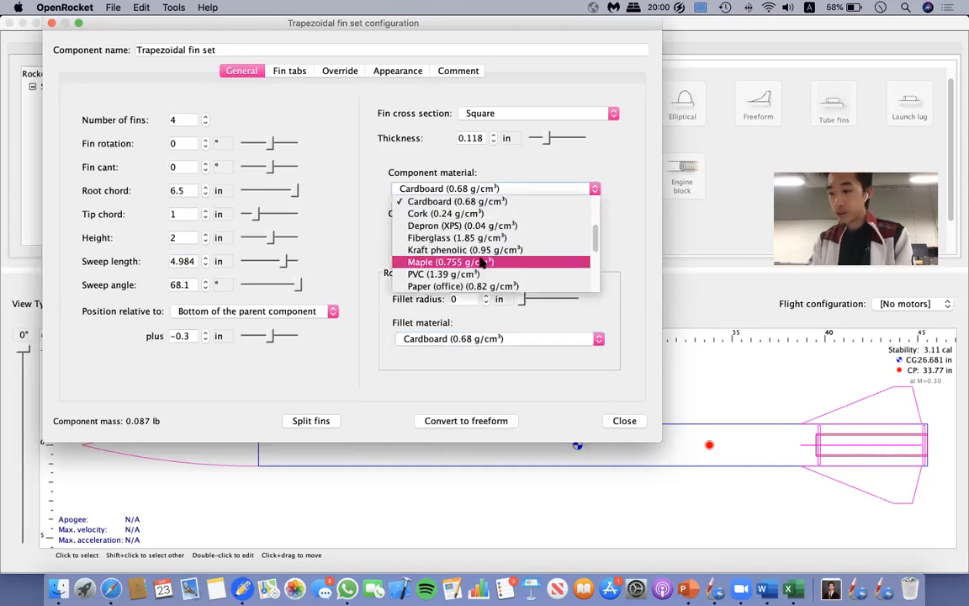
{"action": "scroll", "coordinate": [482, 263], "scroll_direction": "down", "scroll_amount": 3}
{"action": "scroll", "coordinate": [482, 264], "scroll_direction": "up", "scroll_amount": 1}
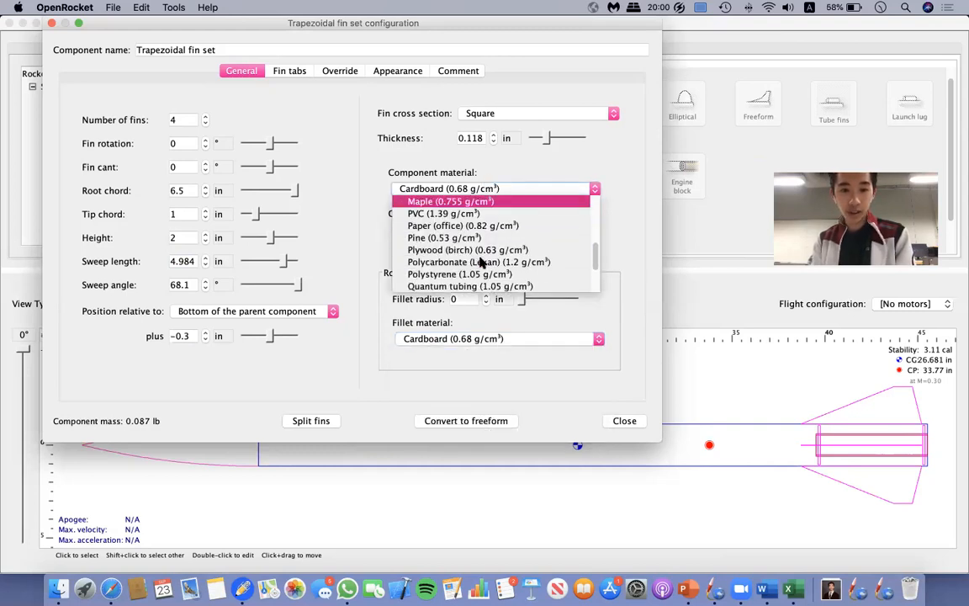
{"action": "scroll", "coordinate": [482, 264], "scroll_direction": "down", "scroll_amount": 3}
{"action": "scroll", "coordinate": [481, 264], "scroll_direction": "up", "scroll_amount": 3}
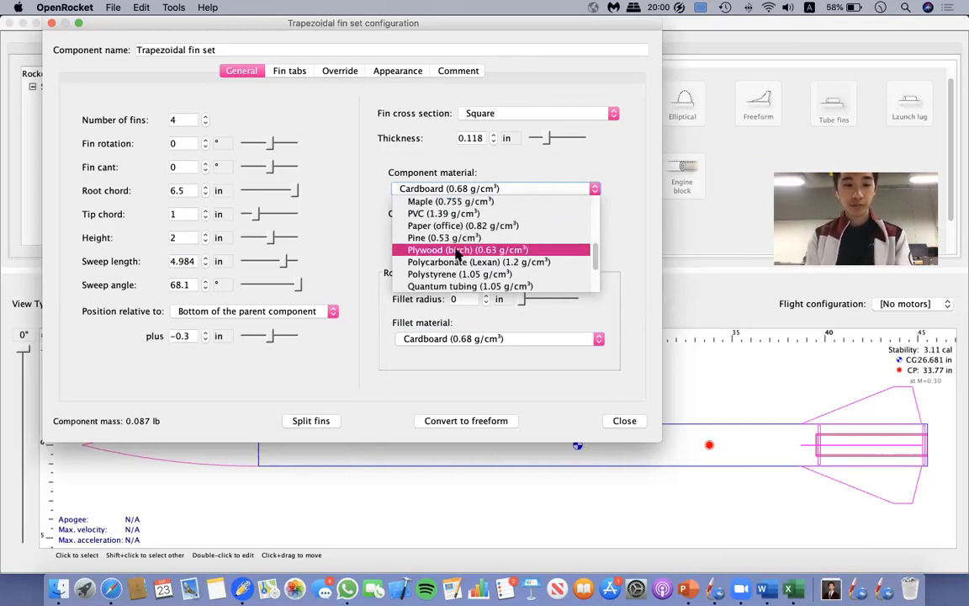
{"action": "scroll", "coordinate": [457, 252], "scroll_direction": "down", "scroll_amount": 1}
{"action": "scroll", "coordinate": [459, 253], "scroll_direction": "down", "scroll_amount": 2}
{"action": "scroll", "coordinate": [455, 252], "scroll_direction": "up", "scroll_amount": 2}
{"action": "scroll", "coordinate": [450, 240], "scroll_direction": "down", "scroll_amount": 1}
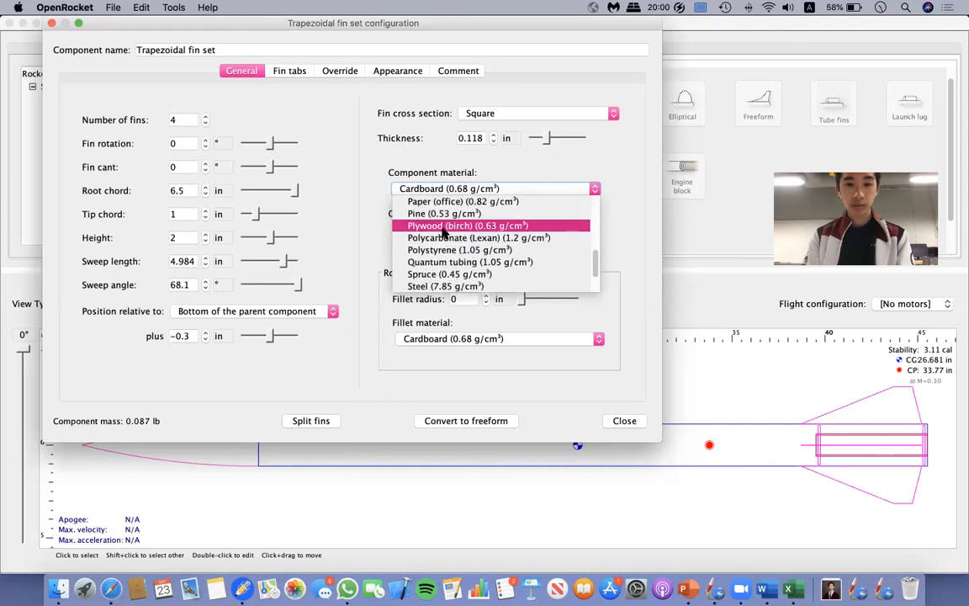
{"action": "left_click", "coordinate": [443, 226]}
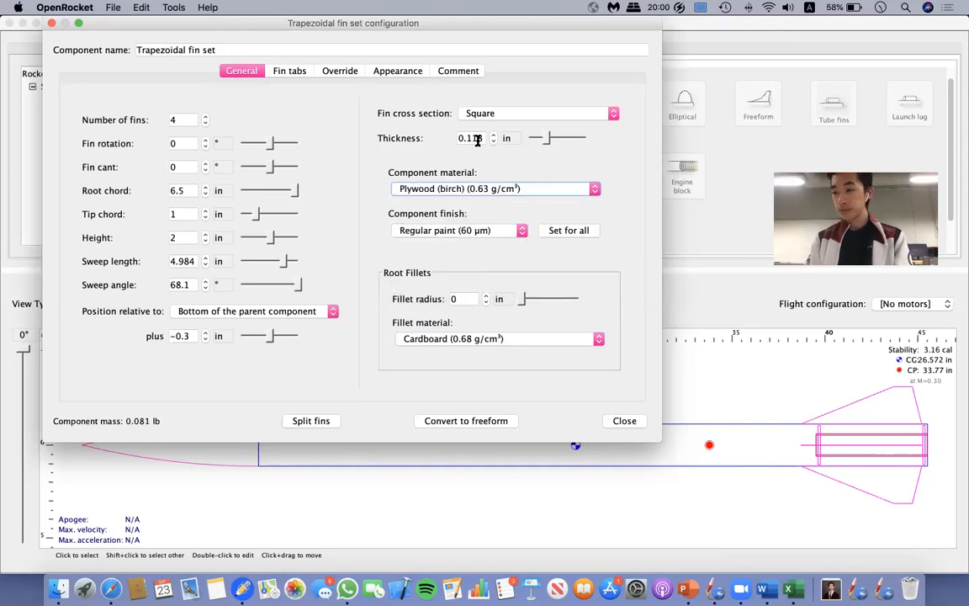
Try the Rounded and Airfoil fin cross sections, and return to Square.
{"action": "left_click", "coordinate": [517, 113]}
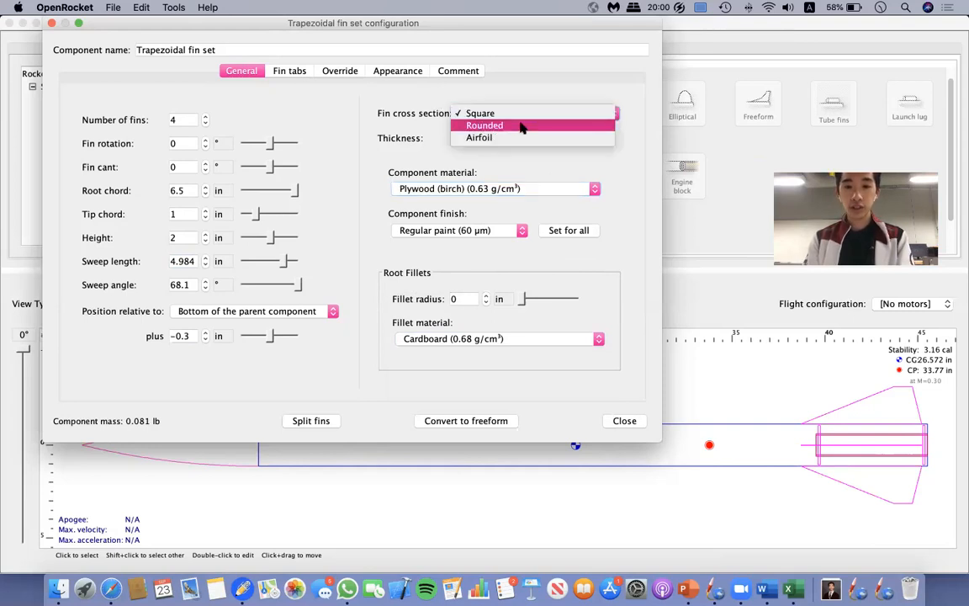
{"action": "left_click", "coordinate": [522, 125]}
{"action": "left_click", "coordinate": [522, 123]}
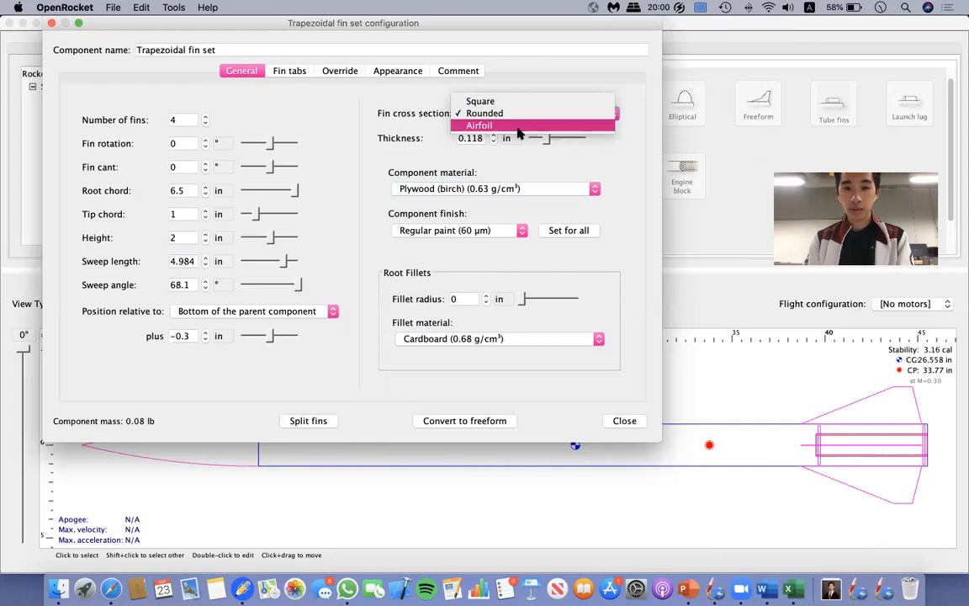
{"action": "left_click", "coordinate": [519, 130]}
{"action": "left_click", "coordinate": [509, 111]}
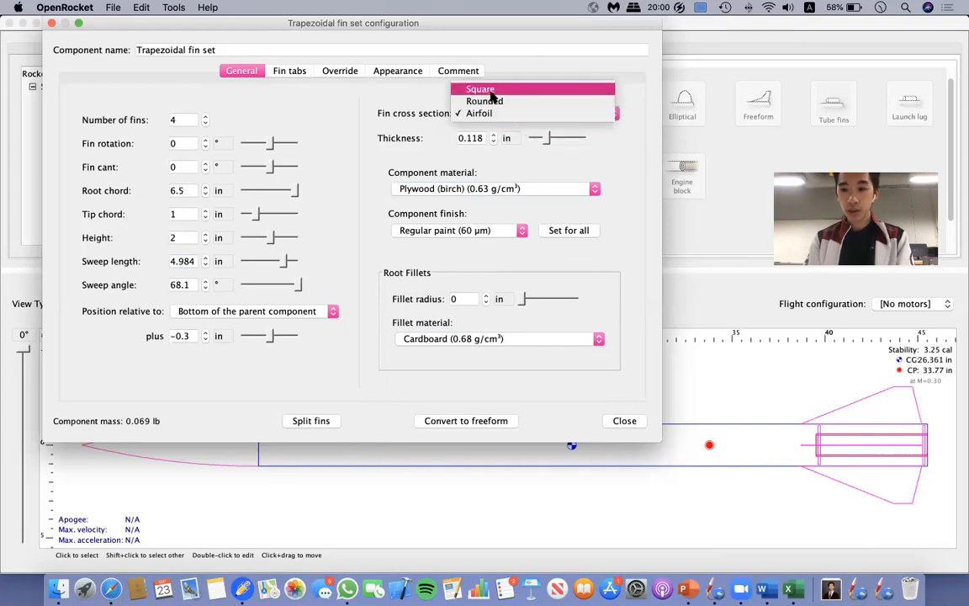
{"action": "left_click", "coordinate": [491, 92]}
{"action": "left_click", "coordinate": [508, 114]}
{"action": "left_click", "coordinate": [496, 125]}
{"action": "left_click", "coordinate": [485, 113]}
{"action": "left_click", "coordinate": [482, 101]}
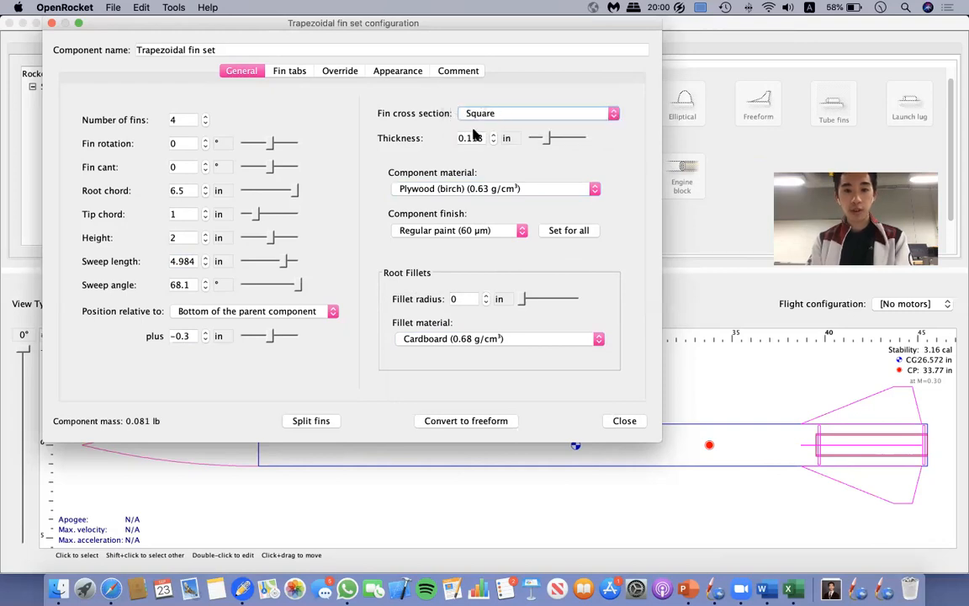
Open the fin set's through-the-wall tab settings and try tab heights of 2 in and 1 in.
{"action": "left_click", "coordinate": [287, 74]}
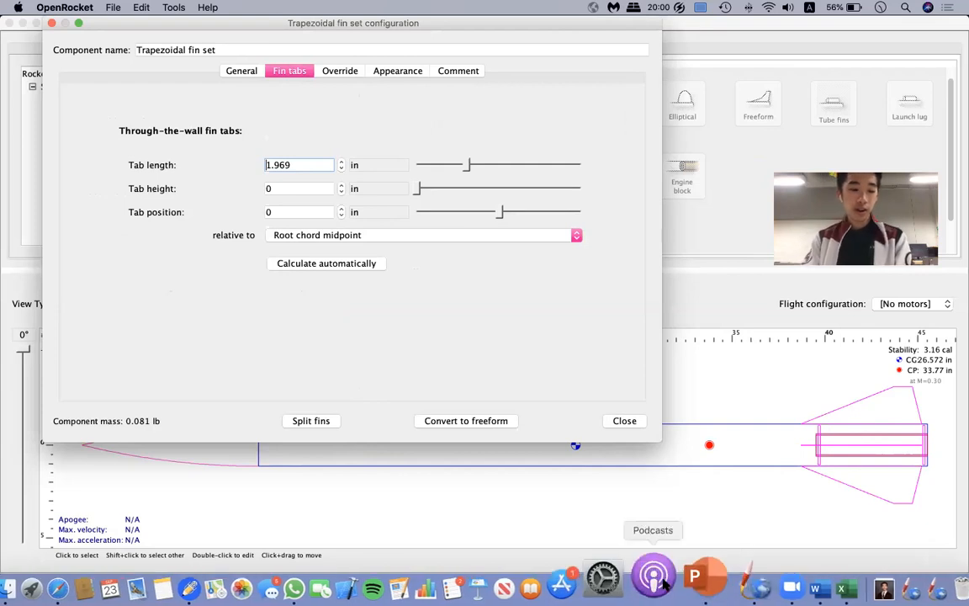
{"action": "left_click", "coordinate": [319, 189]}
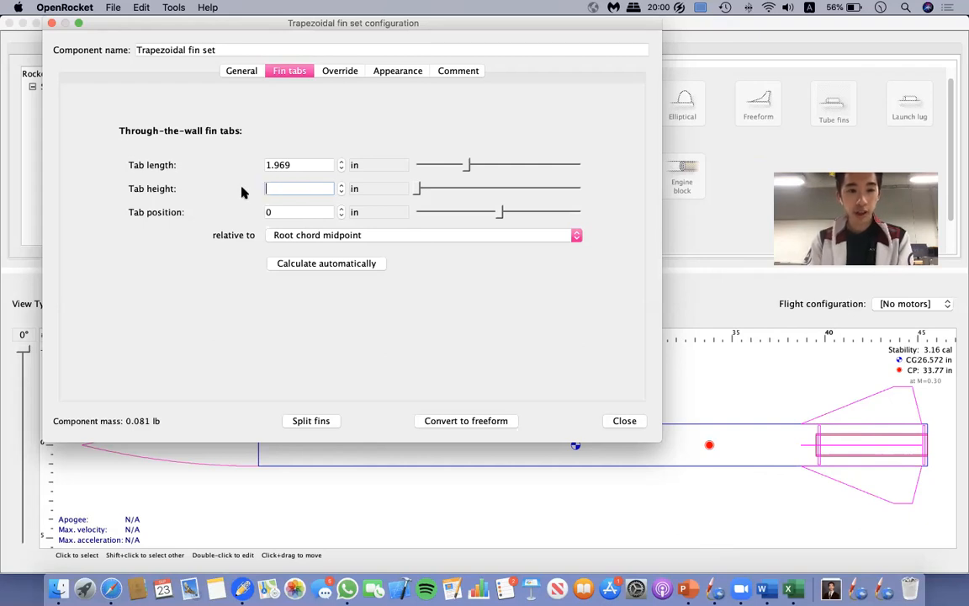
{"action": "left_click", "coordinate": [303, 164]}
{"action": "left_click", "coordinate": [303, 163]}
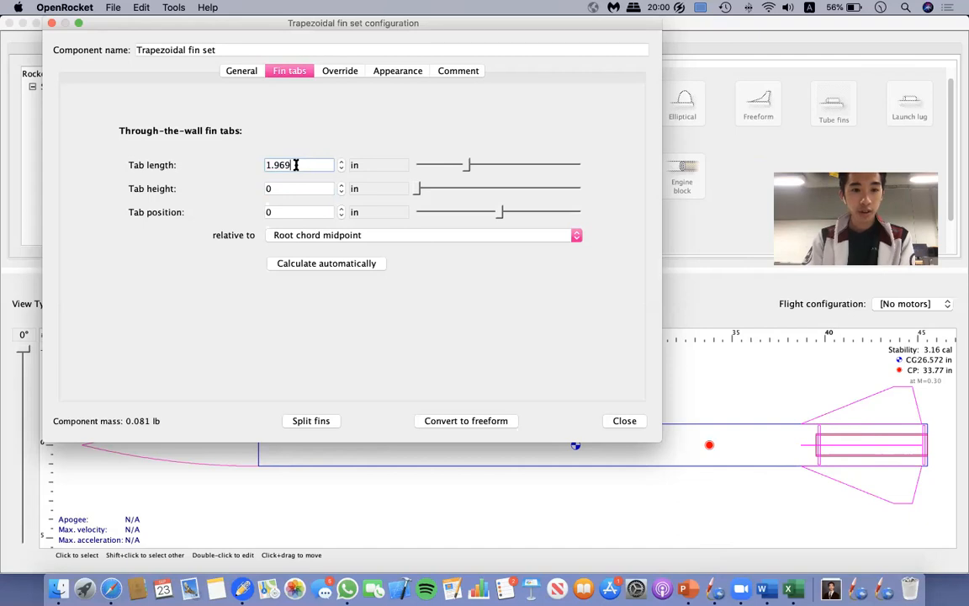
{"action": "left_click", "coordinate": [291, 186]}
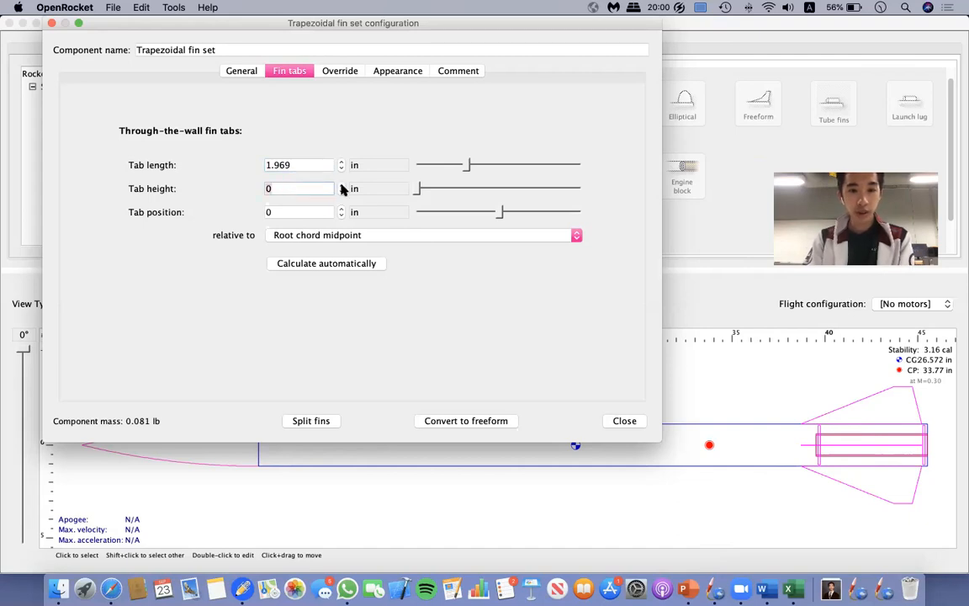
{"action": "left_click", "coordinate": [340, 185]}
{"action": "left_click", "coordinate": [340, 185]}
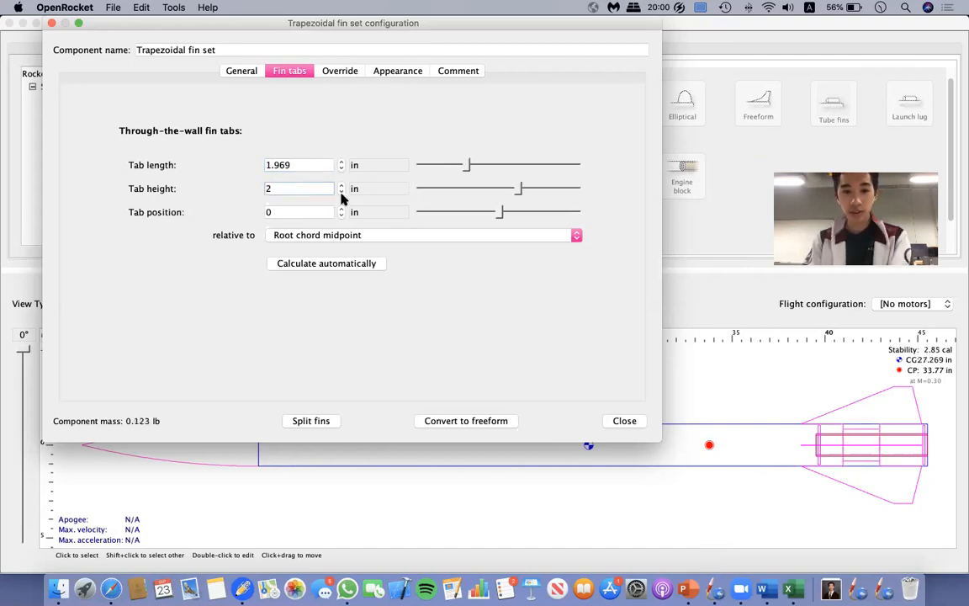
{"action": "left_click", "coordinate": [340, 192]}
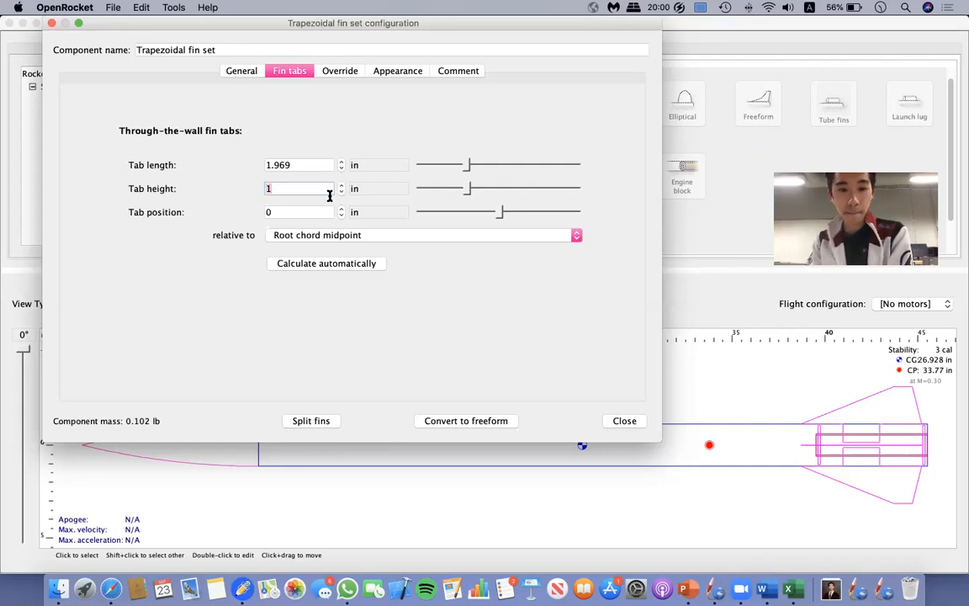
Try several other fin tab heights, and set the tab height to 0.5 in.
{"action": "left_click", "coordinate": [460, 192]}
{"action": "left_click", "coordinate": [459, 193]}
{"action": "left_click_drag", "start_coordinate": [461, 189], "coordinate": [478, 189]}
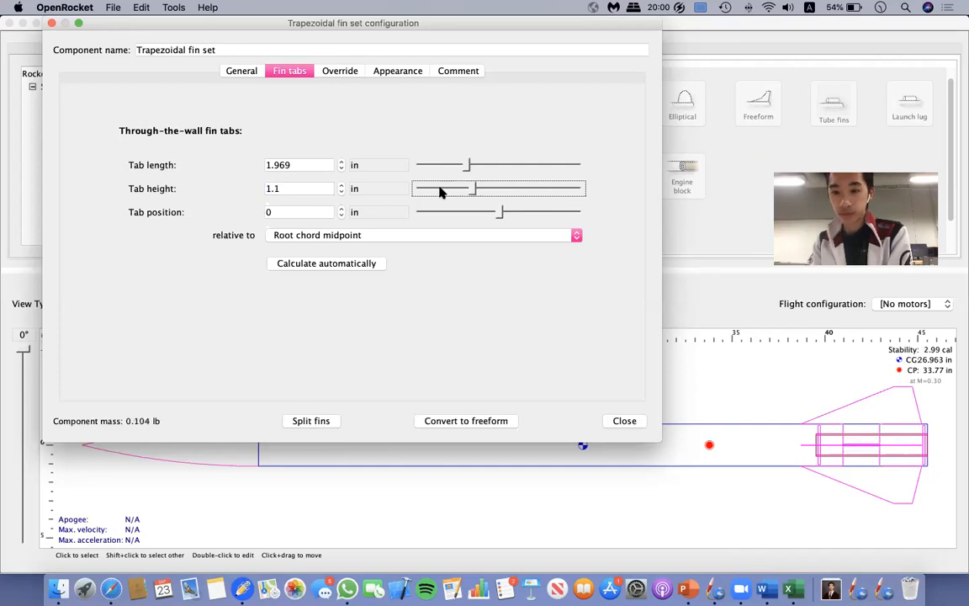
{"action": "left_click", "coordinate": [514, 191]}
{"action": "left_click", "coordinate": [502, 190]}
{"action": "left_click", "coordinate": [445, 189]}
{"action": "left_click", "coordinate": [445, 189]}
{"action": "left_click", "coordinate": [433, 189]}
{"action": "left_click", "coordinate": [425, 189]}
{"action": "left_click", "coordinate": [304, 189]}
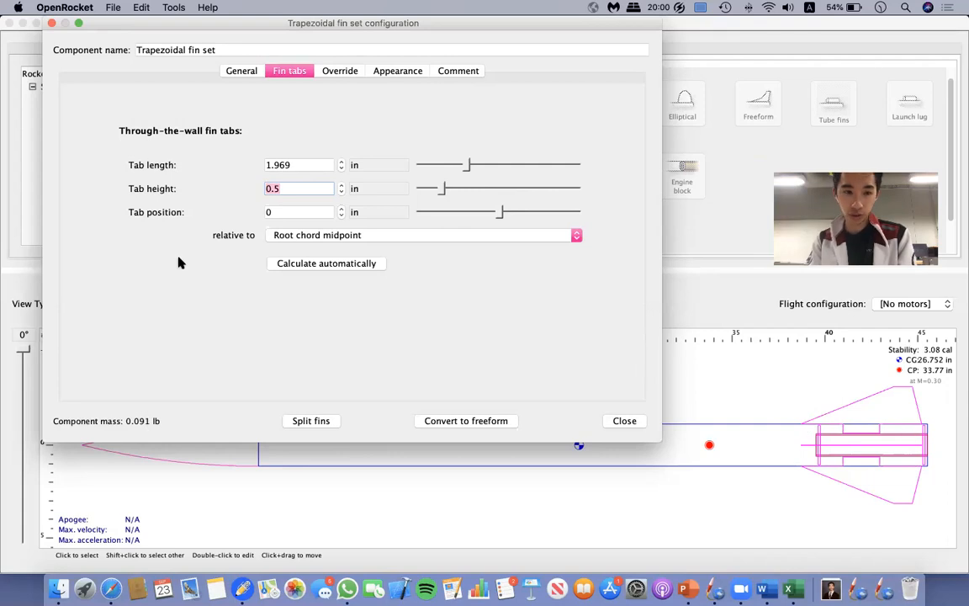
Increase the fin tab length to 4.969 in and set the tab position to 0.5 in relative to the root chord midpoint.
{"action": "left_click", "coordinate": [322, 166]}
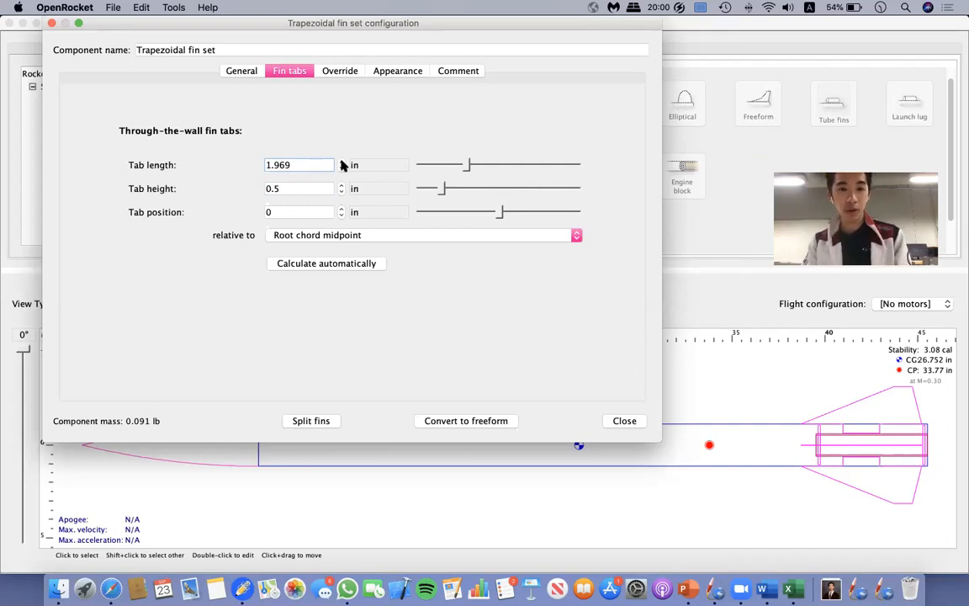
{"action": "left_click", "coordinate": [340, 162]}
{"action": "left_click", "coordinate": [340, 162]}
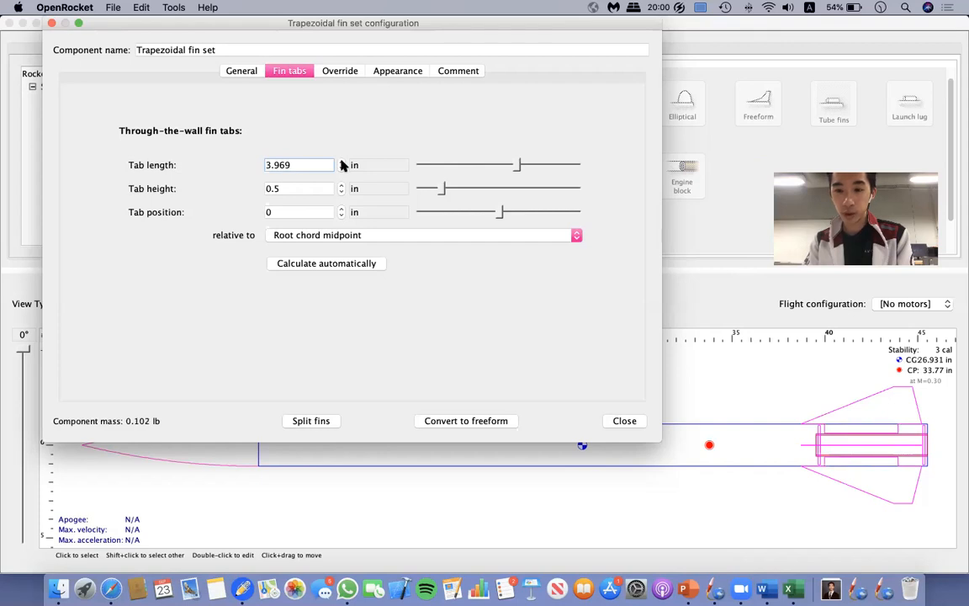
{"action": "left_click", "coordinate": [341, 168]}
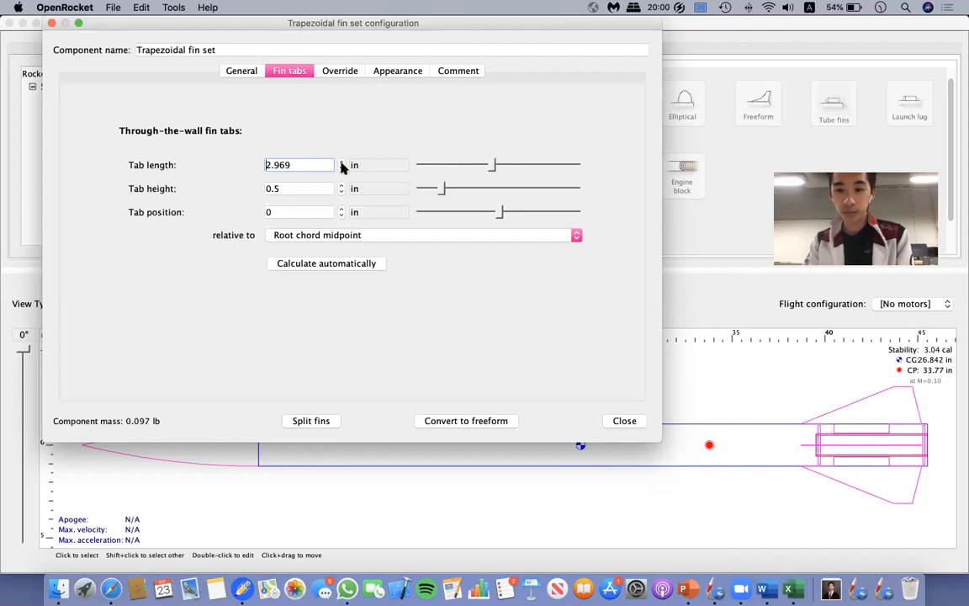
{"action": "left_click", "coordinate": [342, 161]}
{"action": "left_click", "coordinate": [342, 161]}
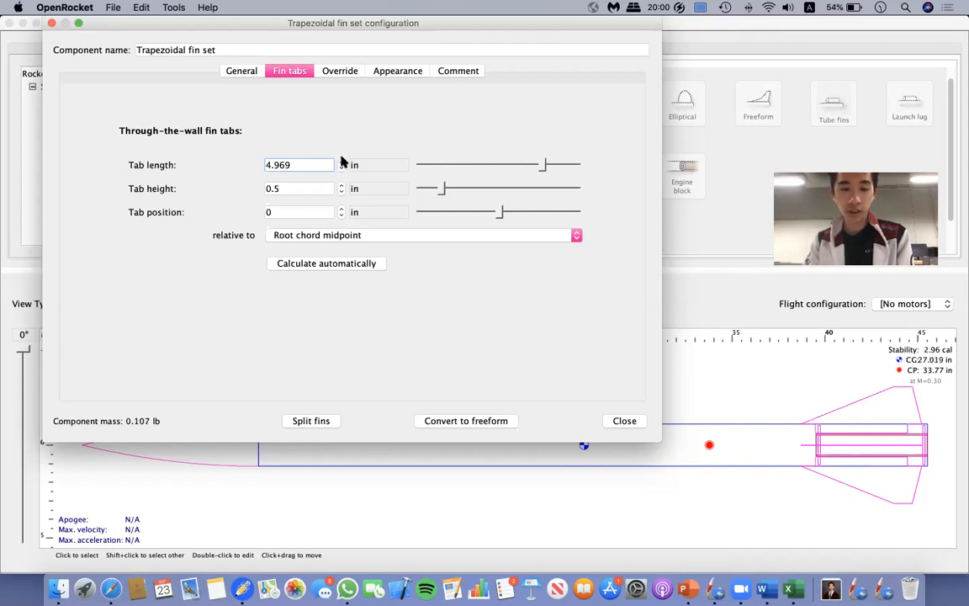
{"action": "mouse_move", "coordinate": [499, 215]}
{"action": "mouse_move", "coordinate": [499, 215]}
{"action": "left_mouse_down"}
{"action": "mouse_move", "coordinate": [488, 216]}
{"action": "mouse_move", "coordinate": [508, 217]}
{"action": "left_mouse_up"}
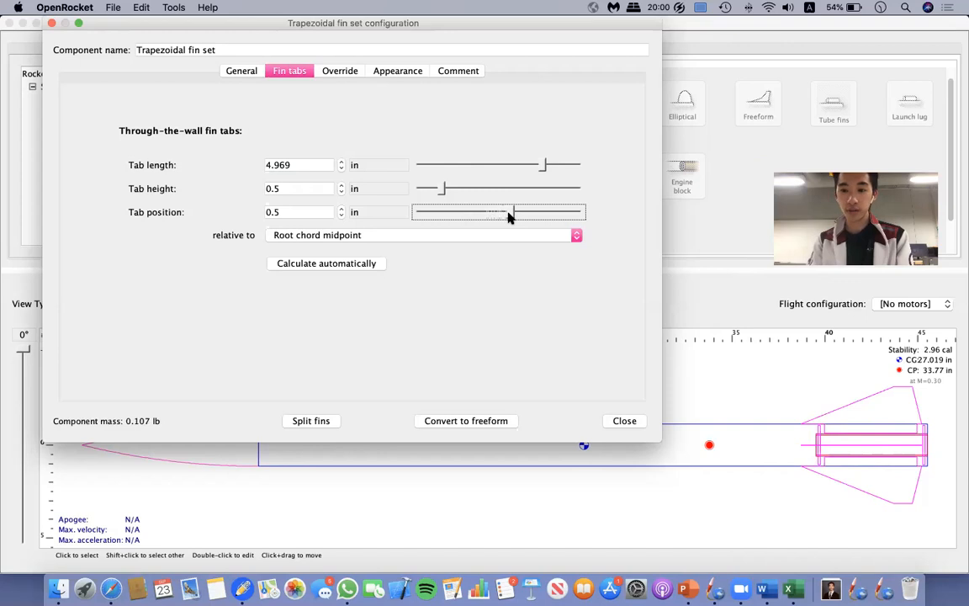
Try fin tab lengths of 5.5 and 5.4 in, settle on 5.3 in, and close the fin set configuration.
{"action": "left_click", "coordinate": [342, 162]}
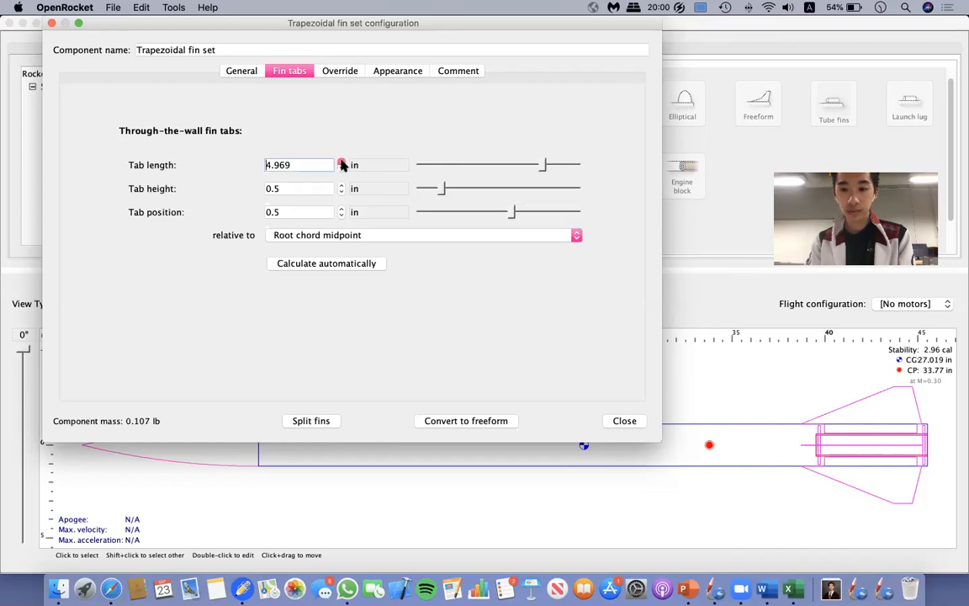
{"action": "key", "text": "BackSpace"}
{"action": "key", "text": "BackSpace"}
{"action": "key", "text": "BackSpace"}
{"action": "type", "text": "5"}
{"action": "key", "text": "Return"}
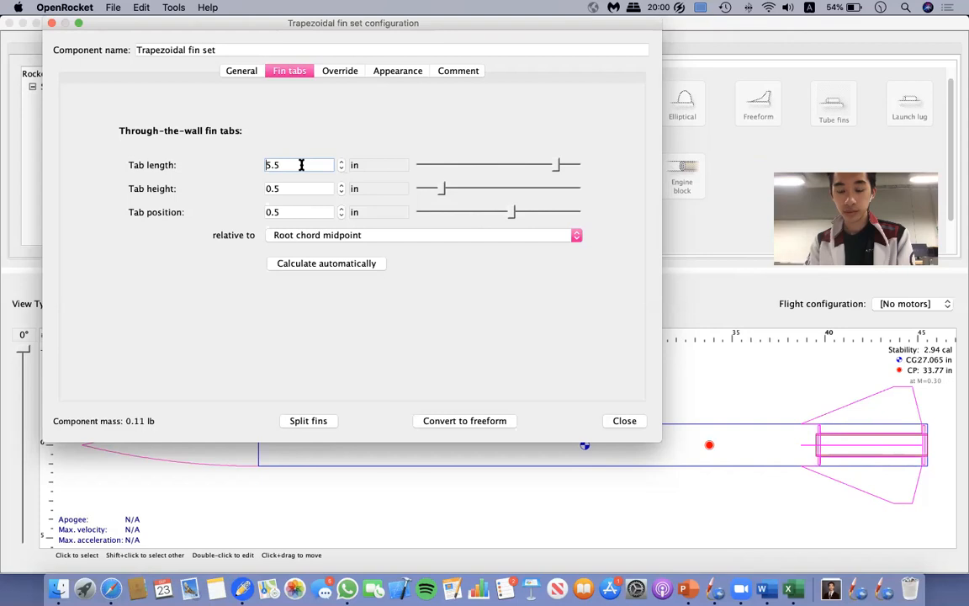
{"action": "left_click", "coordinate": [298, 167]}
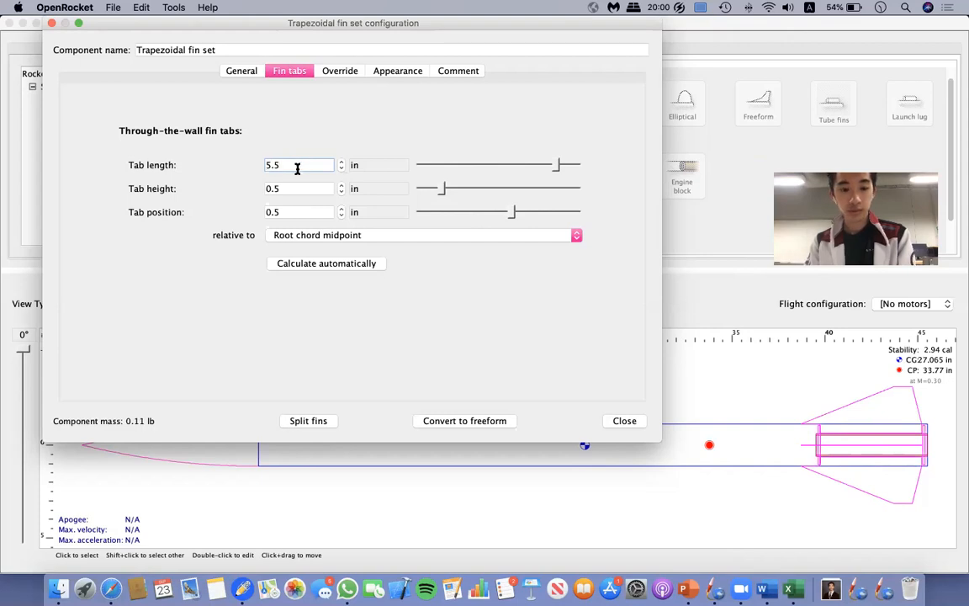
{"action": "key", "text": "Return"}
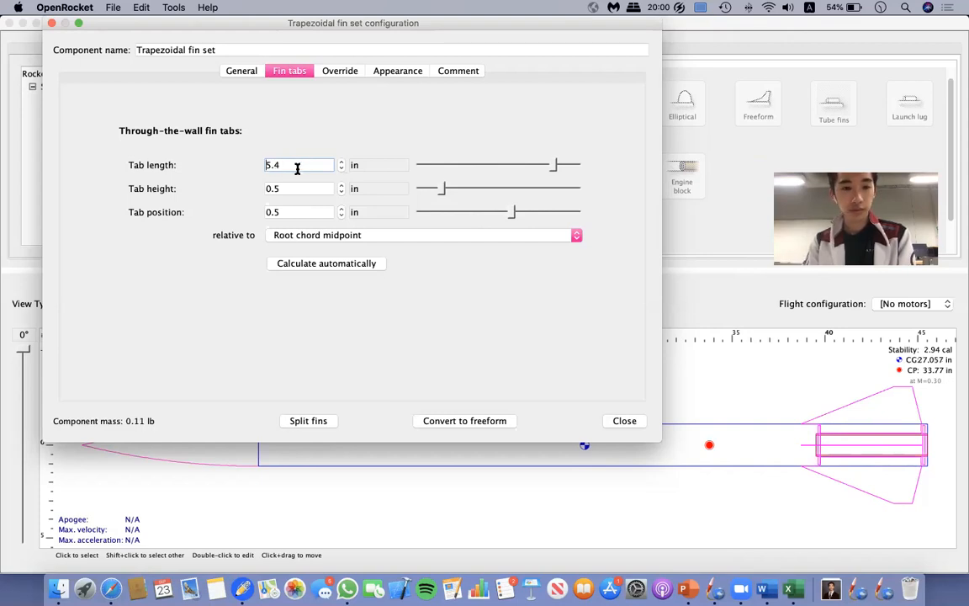
{"action": "key", "text": "Return"}
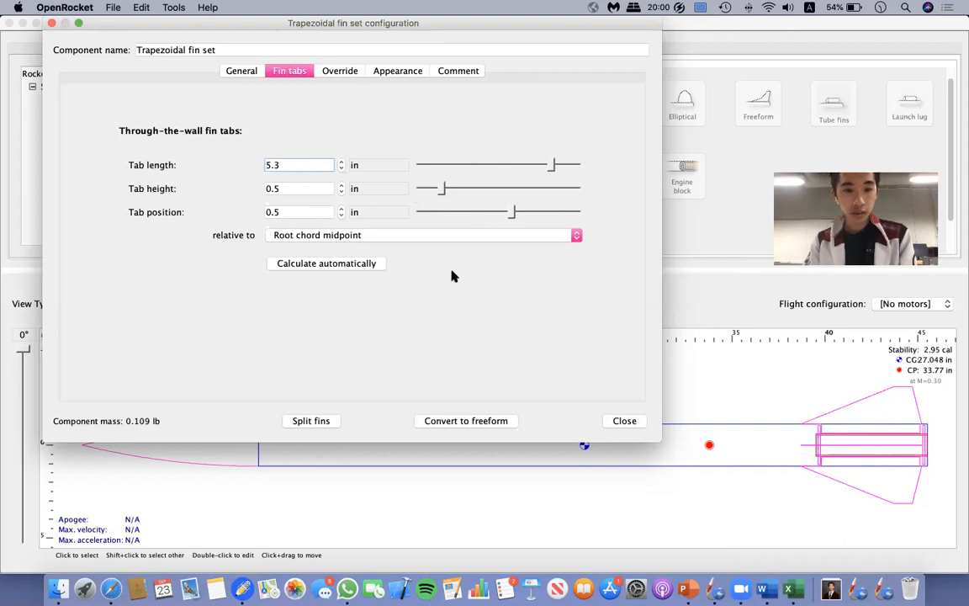
{"action": "left_click", "coordinate": [624, 421]}
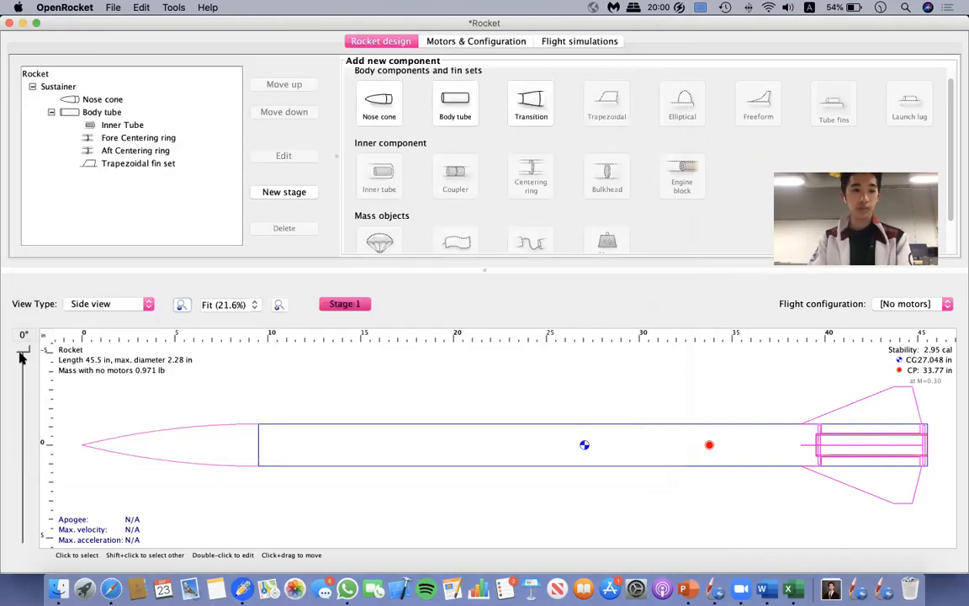
Add a parachute inside the body tube and set its canopy diameter to 24 in.
{"action": "left_click_drag", "start_coordinate": [23, 353], "coordinate": [25, 192]}
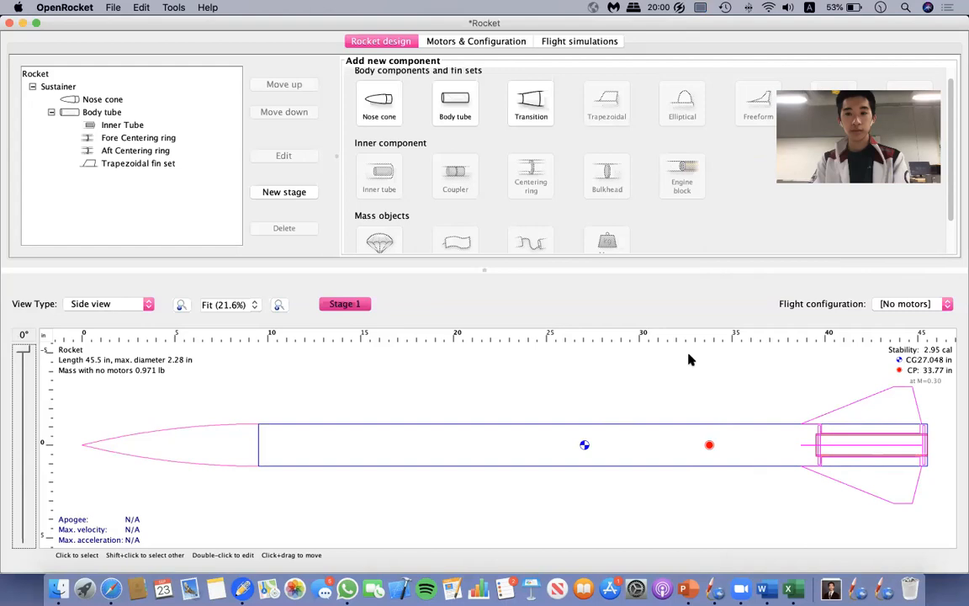
{"action": "left_click", "coordinate": [666, 404]}
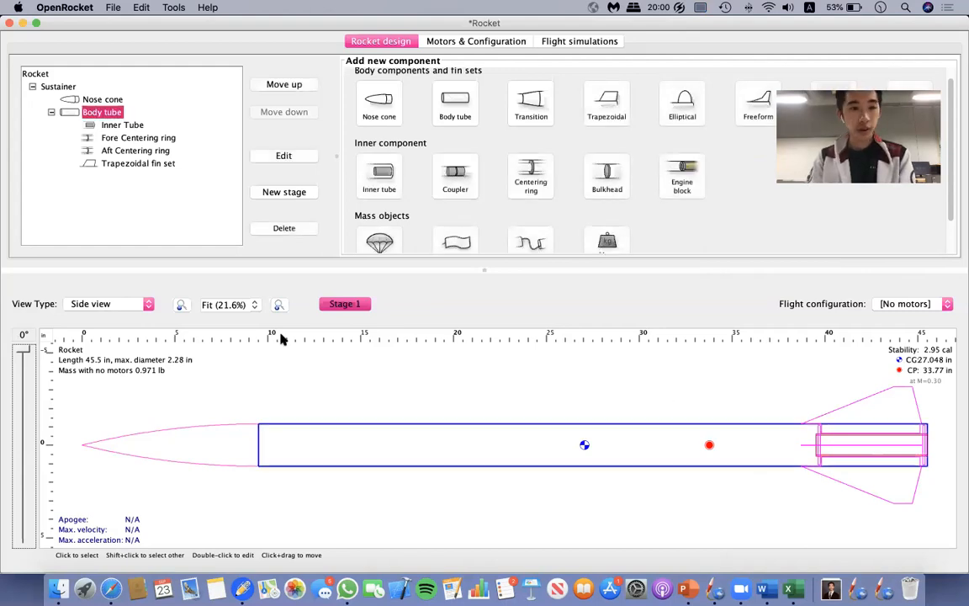
{"action": "scroll", "coordinate": [364, 187], "scroll_direction": "down", "scroll_amount": 2}
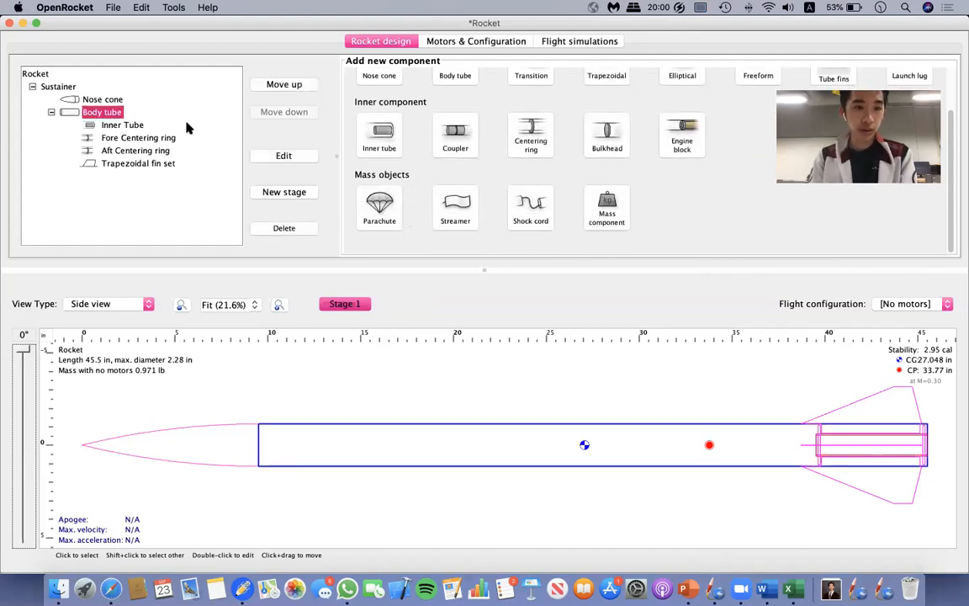
{"action": "left_click", "coordinate": [380, 208]}
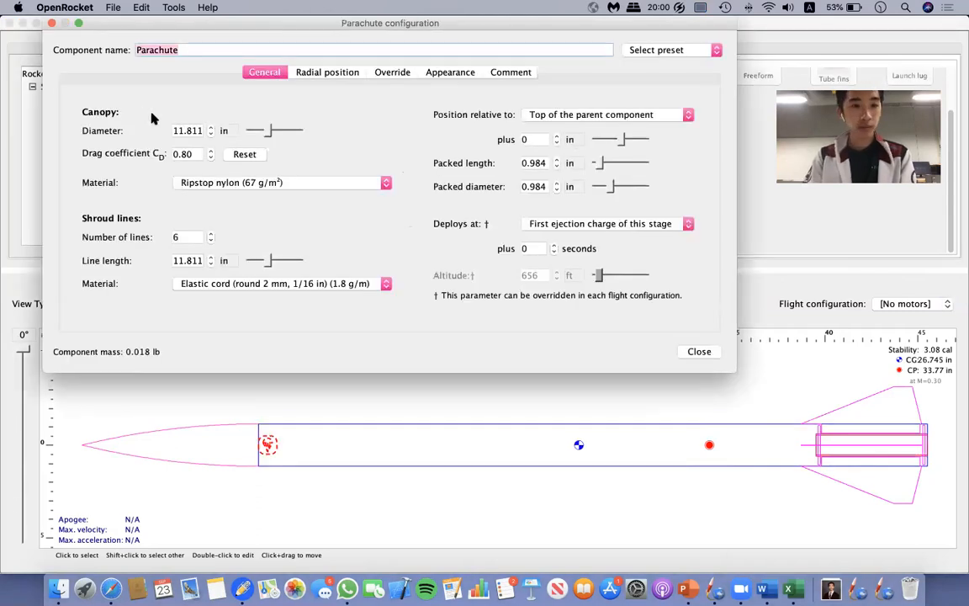
{"action": "left_click", "coordinate": [181, 130]}
{"action": "key", "text": "BackSpace"}
{"action": "type", "text": "24"}
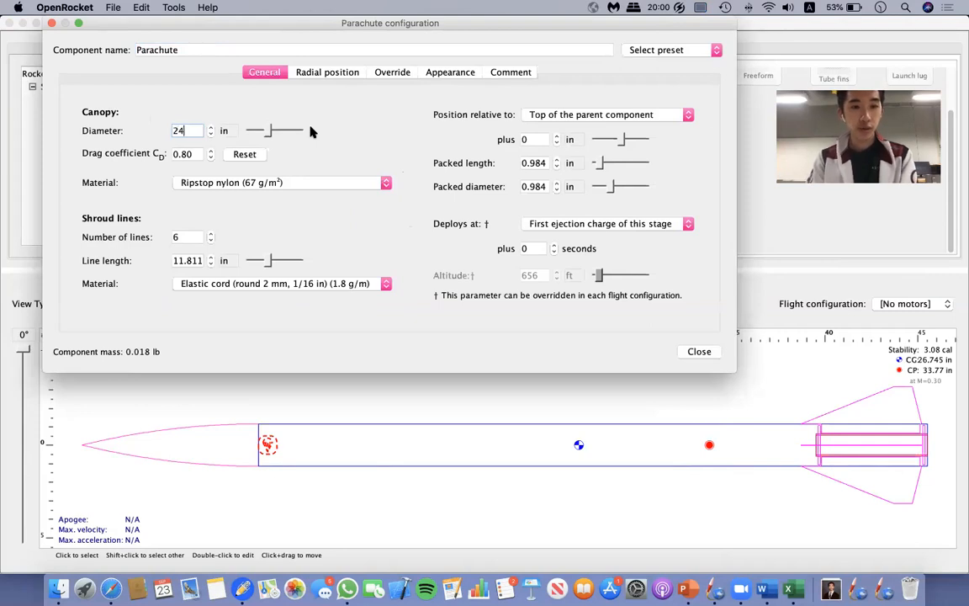
{"action": "left_click", "coordinate": [194, 153]}
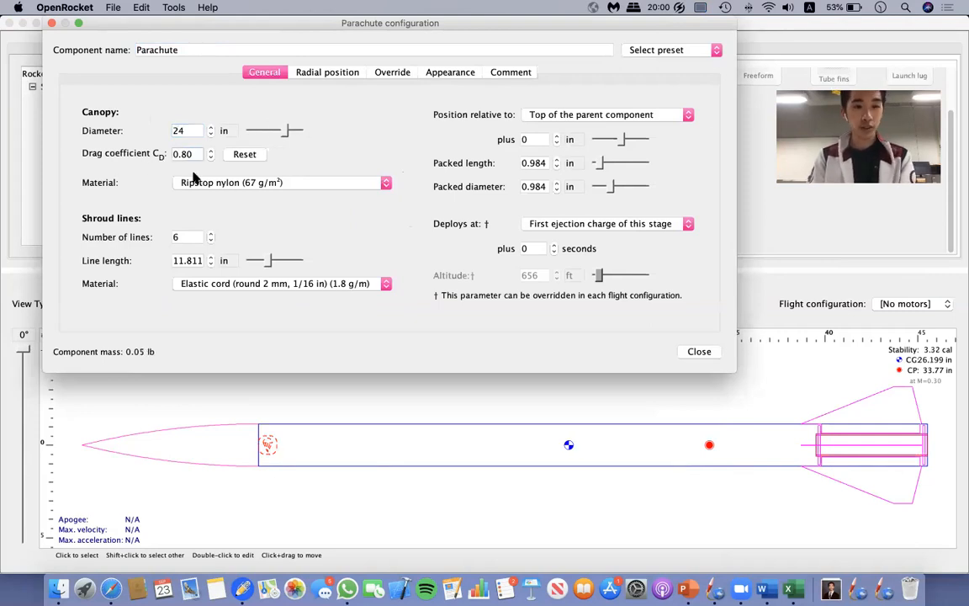
Set the parachute's canopy material to Crêpe paper (25 g/m²).
{"action": "left_click", "coordinate": [265, 184]}
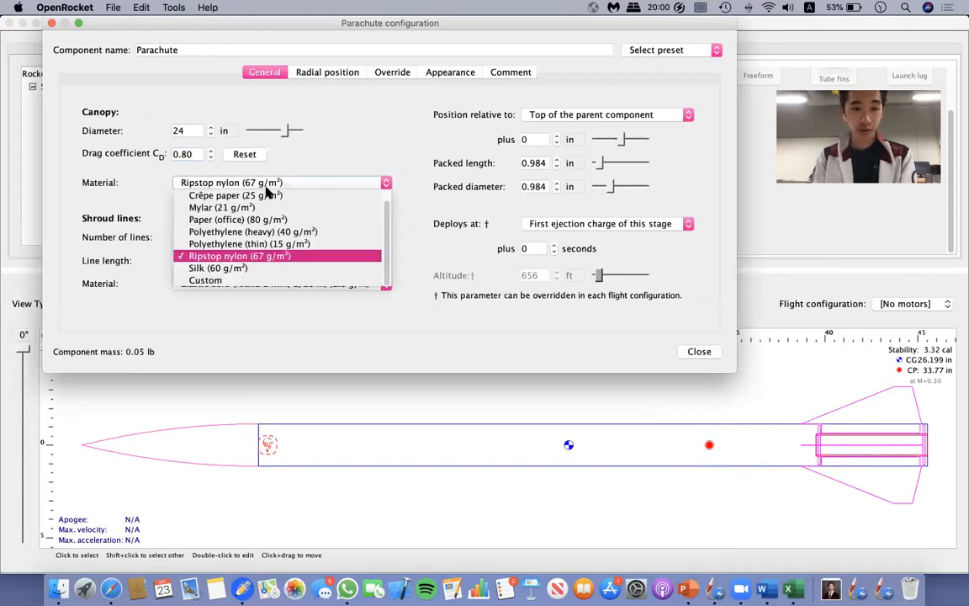
{"action": "left_click", "coordinate": [266, 195]}
{"action": "left_click", "coordinate": [193, 238]}
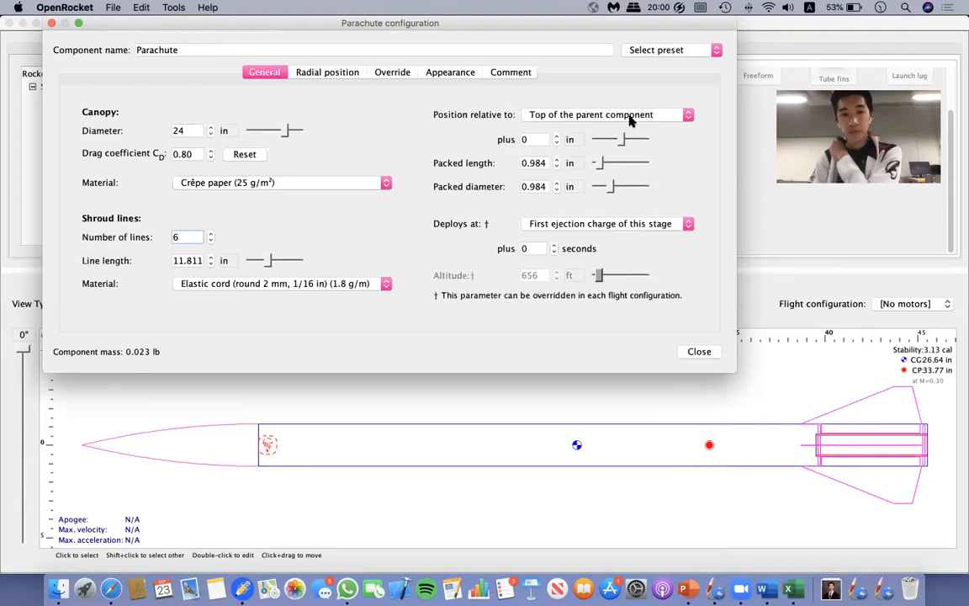
Position the parachute 2.5 in from the top of the parent body tube, moving the configuration window aside.
{"action": "left_click", "coordinate": [543, 137]}
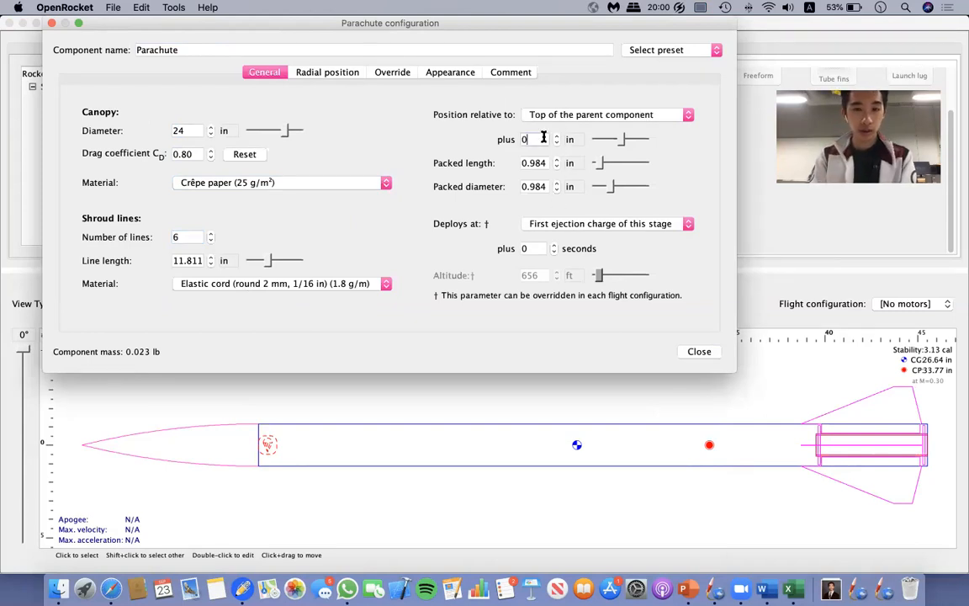
{"action": "mouse_move", "coordinate": [336, 21]}
{"action": "left_mouse_down"}
{"action": "mouse_move", "coordinate": [480, 113]}
{"action": "mouse_move", "coordinate": [476, 22]}
{"action": "mouse_move", "coordinate": [336, 21]}
{"action": "left_mouse_up"}
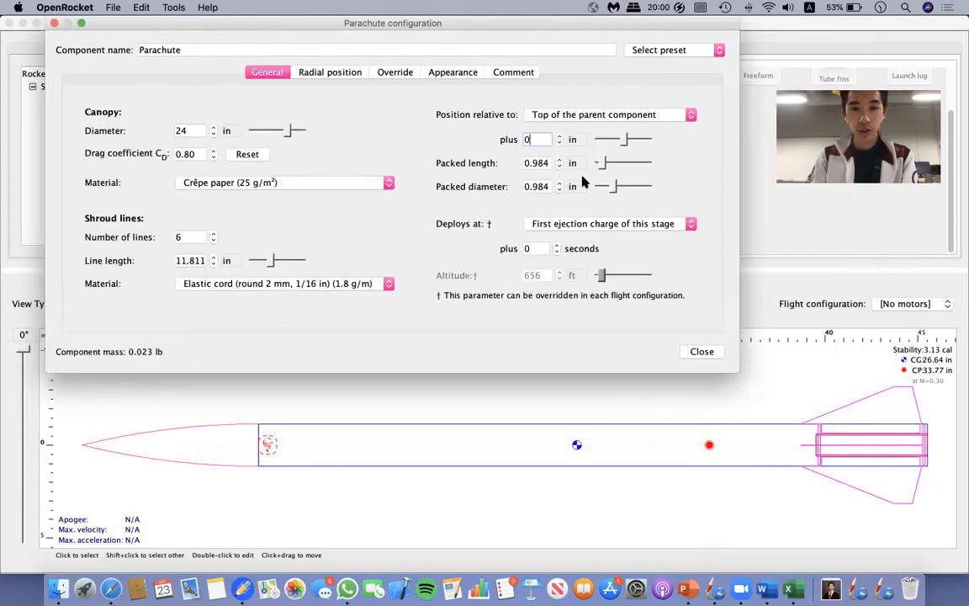
{"action": "left_click_drag", "start_coordinate": [177, 23], "coordinate": [219, 23]}
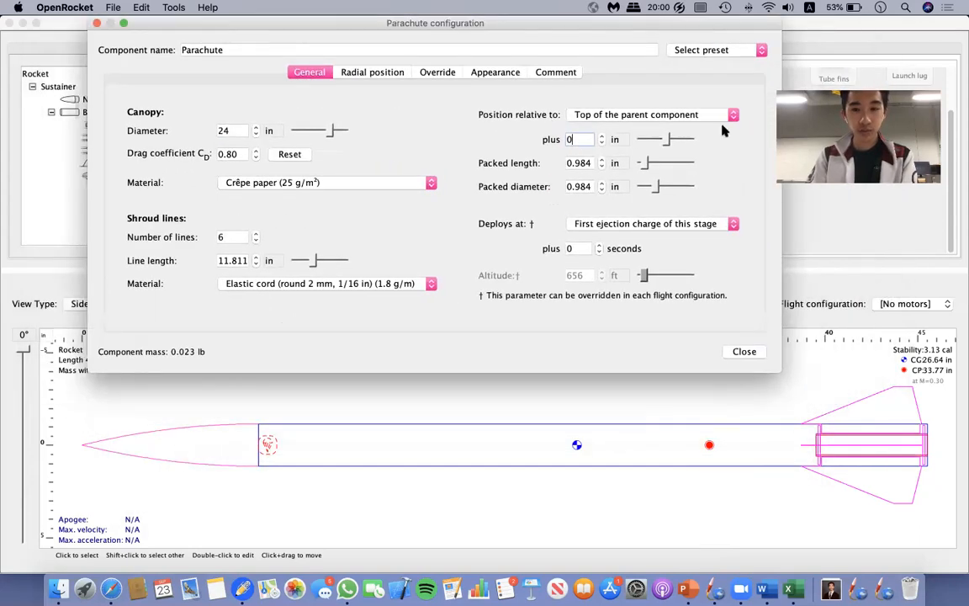
{"action": "mouse_move", "coordinate": [664, 143]}
{"action": "left_mouse_down"}
{"action": "mouse_move", "coordinate": [656, 140]}
{"action": "mouse_move", "coordinate": [666, 146]}
{"action": "left_mouse_up"}
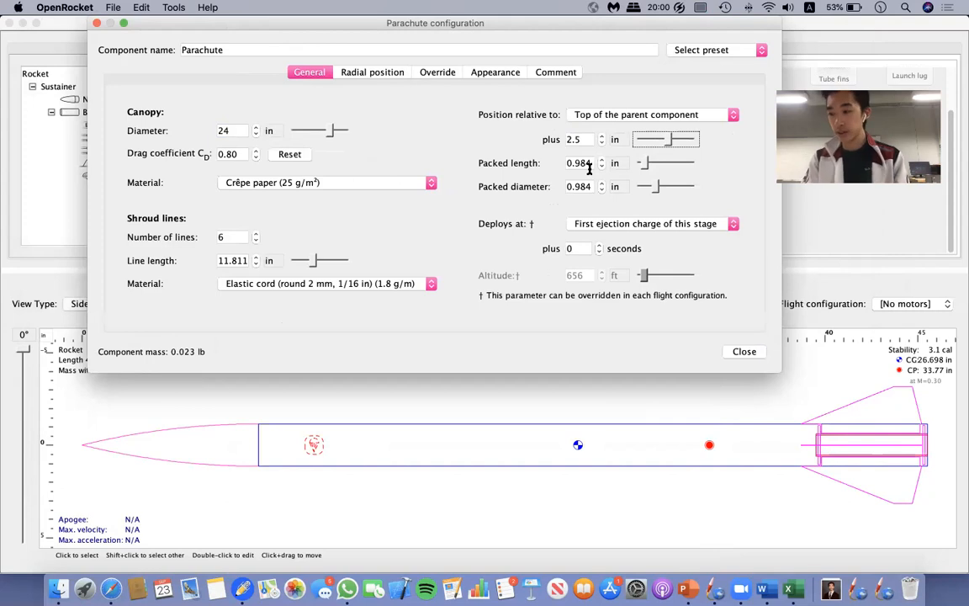
Set the parachute's packed length to 3 in and packed diameter to 2 in, and look through its deployment options.
{"action": "type", "text": "3"}
{"action": "key", "text": "Tab"}
{"action": "type", "text": "2."}
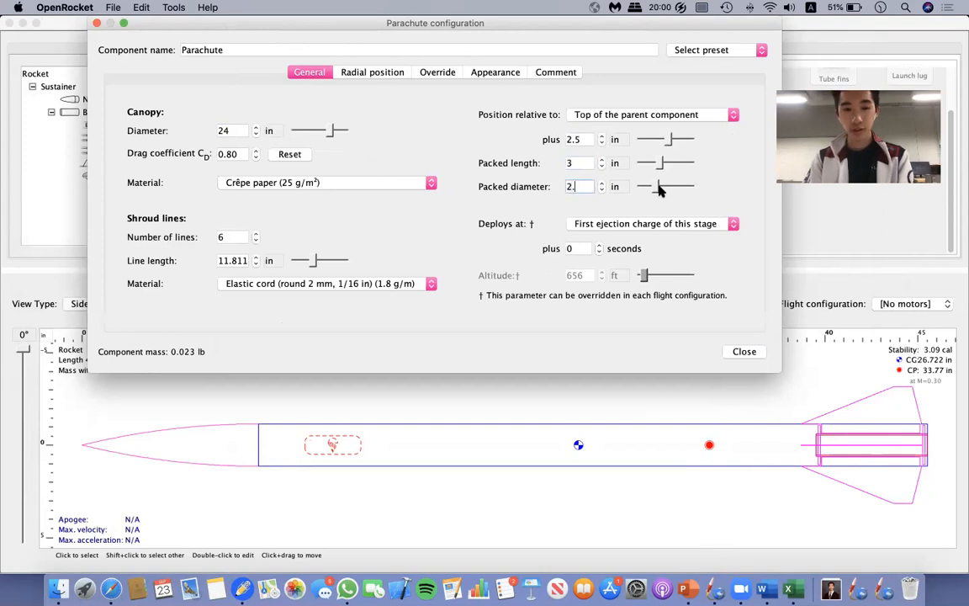
{"action": "key", "text": "Return"}
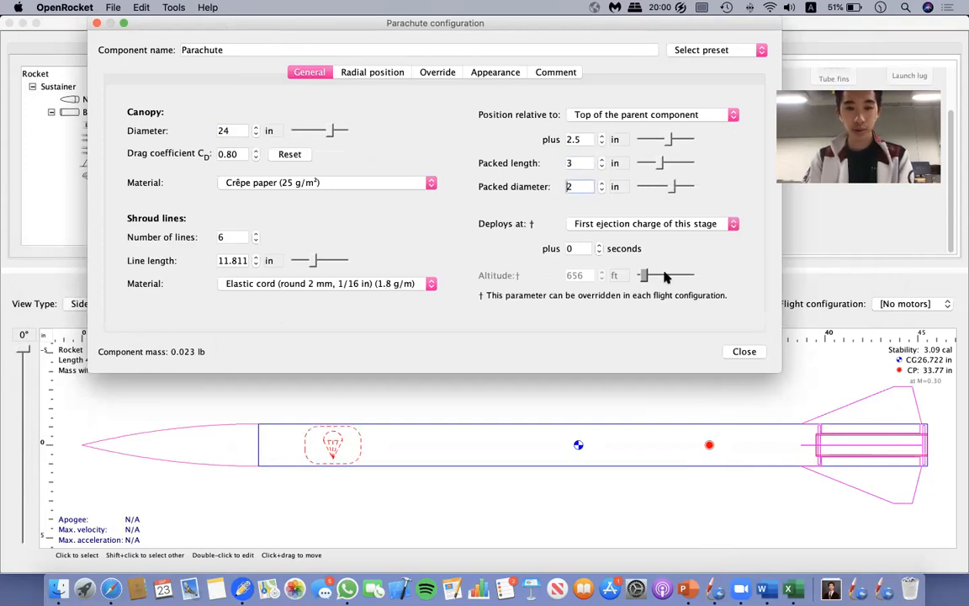
{"action": "left_click", "coordinate": [646, 229]}
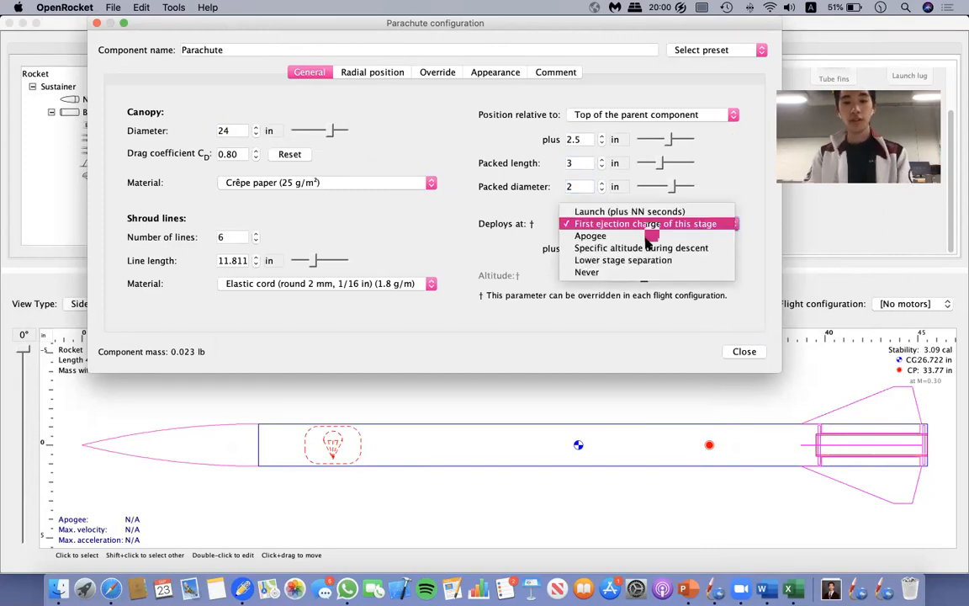
{"action": "left_click", "coordinate": [486, 280]}
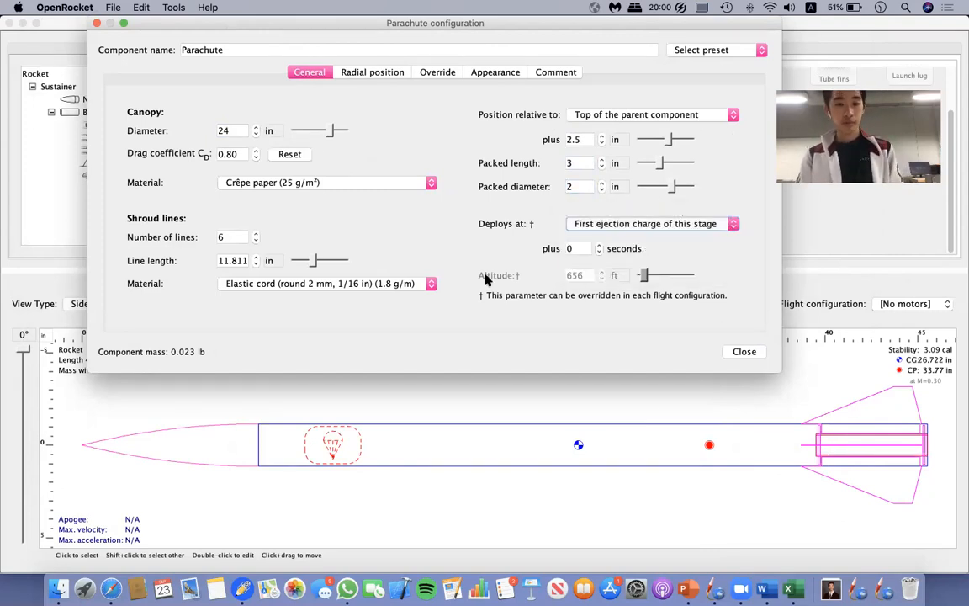
Set the parachute to deploy at Apogee and close its configuration.
{"action": "left_click", "coordinate": [620, 225]}
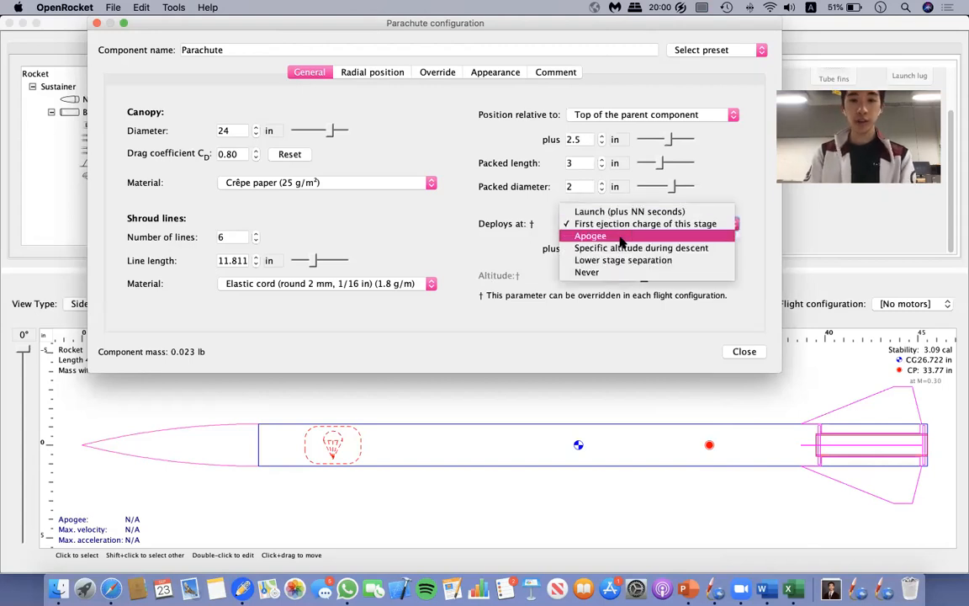
{"action": "left_click", "coordinate": [621, 236]}
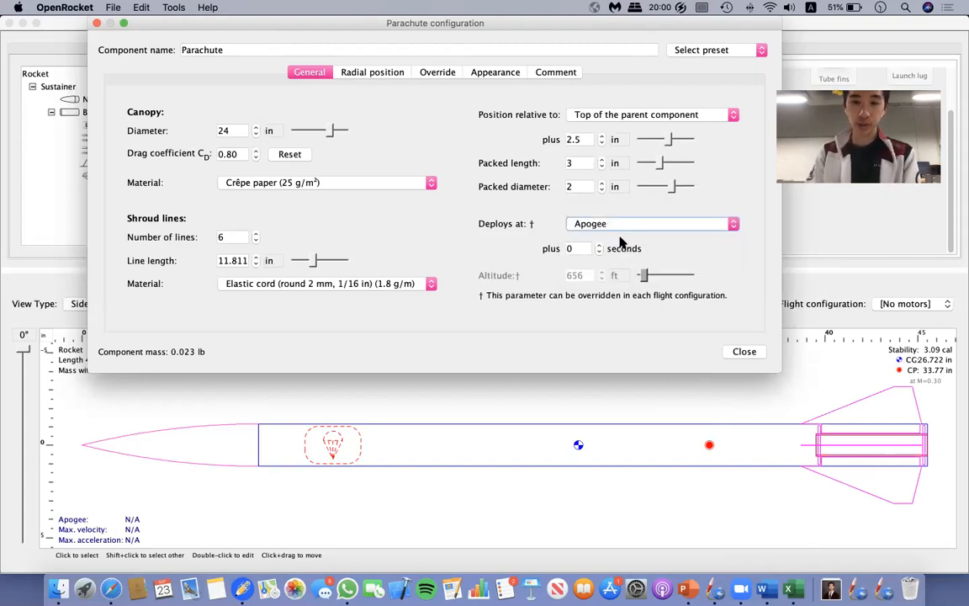
{"action": "left_click", "coordinate": [745, 352]}
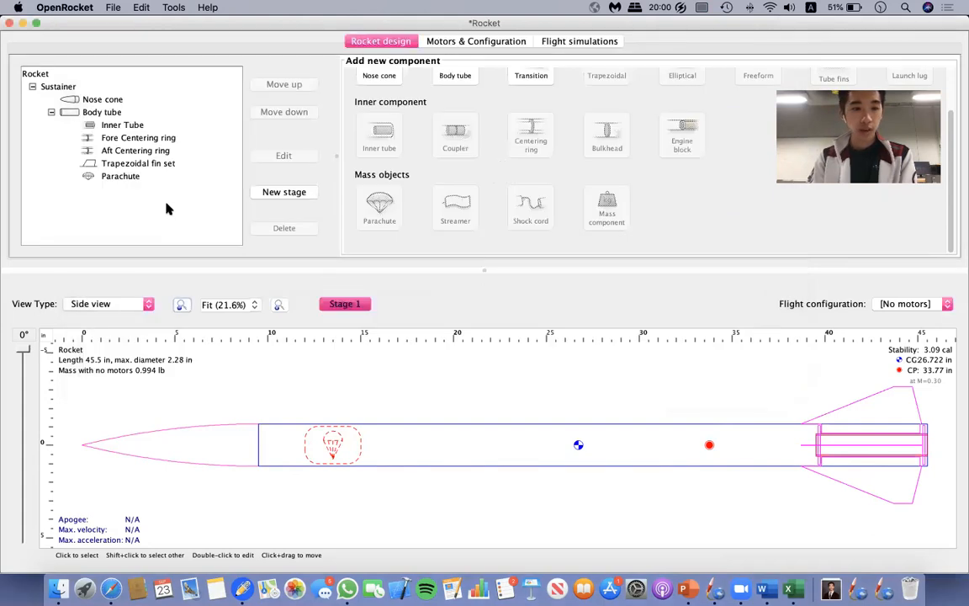
Add a shock cord inside the body tube, 182 in long, made of Tubular nylon (11 mm, 7/16 in) (13 g/m).
{"action": "left_click", "coordinate": [87, 111]}
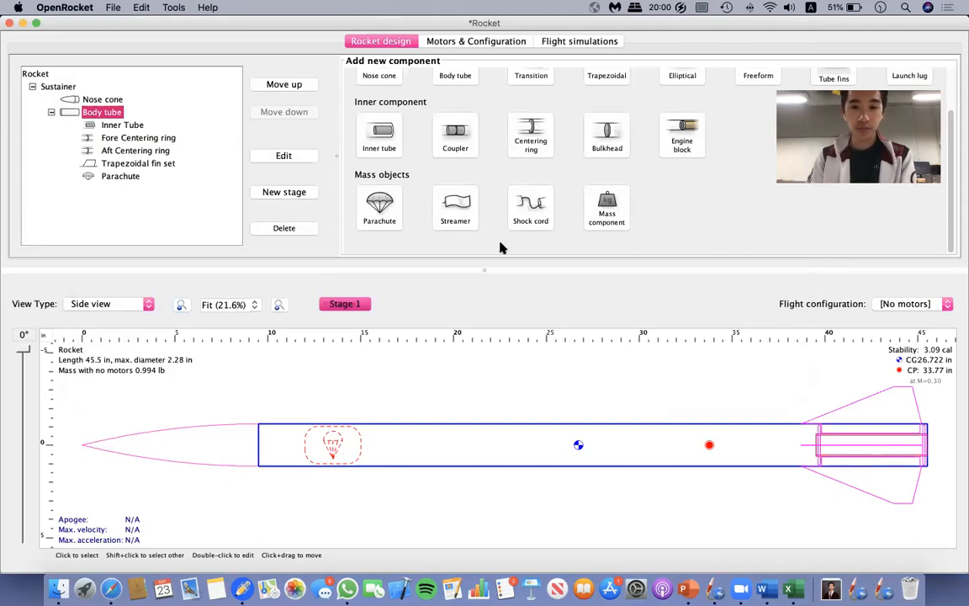
{"action": "left_click", "coordinate": [528, 218]}
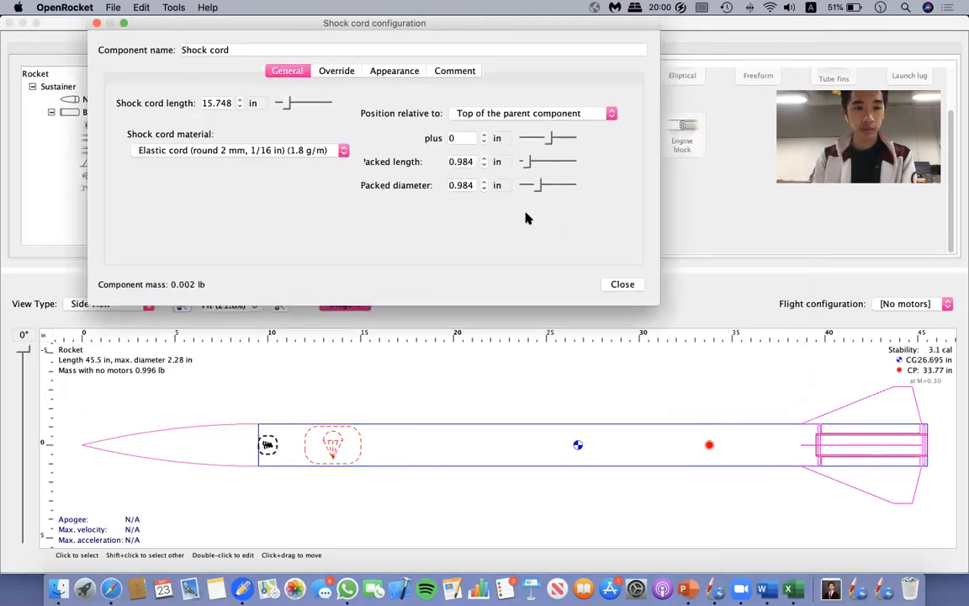
{"action": "left_click", "coordinate": [222, 103]}
{"action": "left_click_drag", "start_coordinate": [202, 102], "coordinate": [347, 107]}
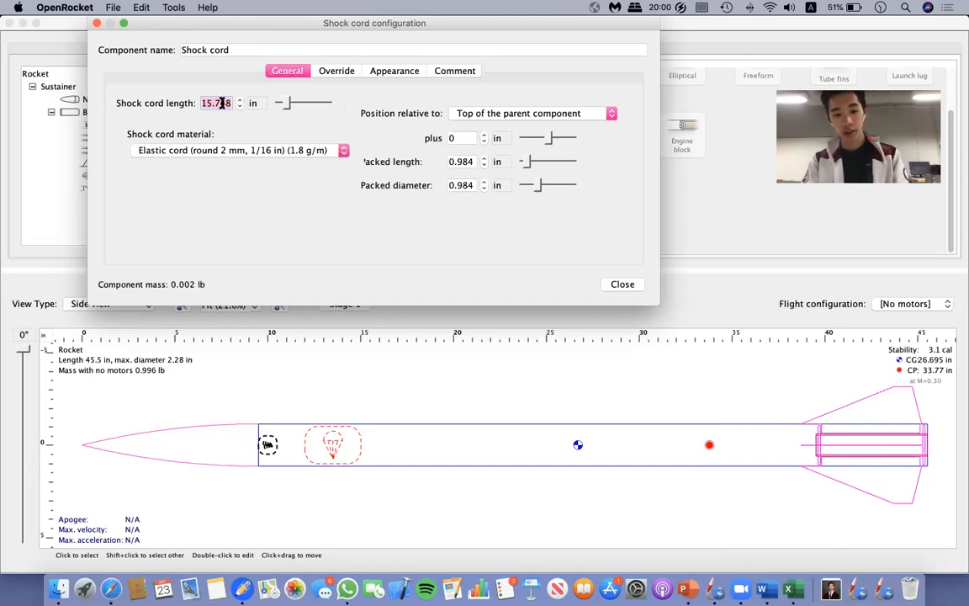
{"action": "type", "text": "182"}
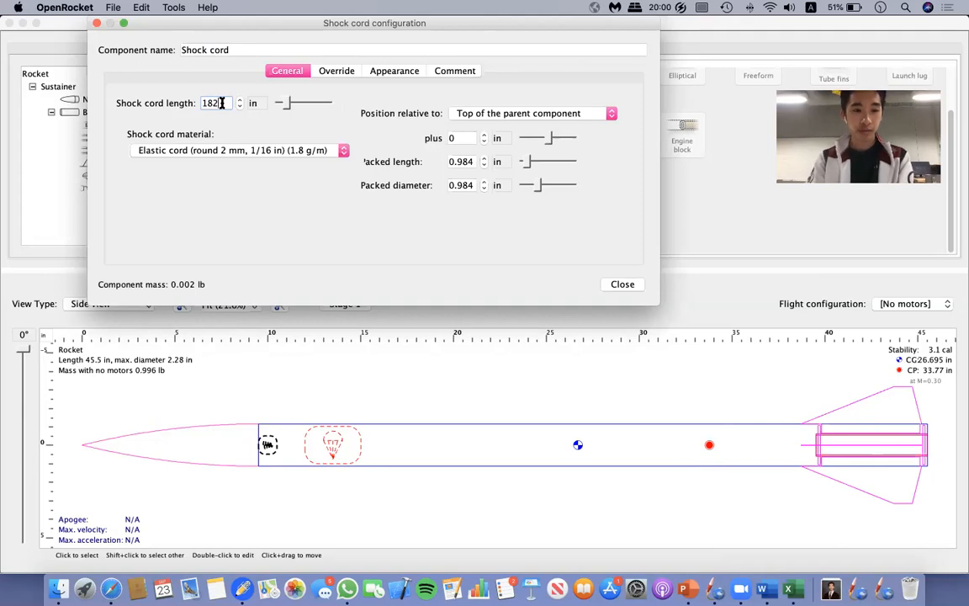
{"action": "key", "text": "Return"}
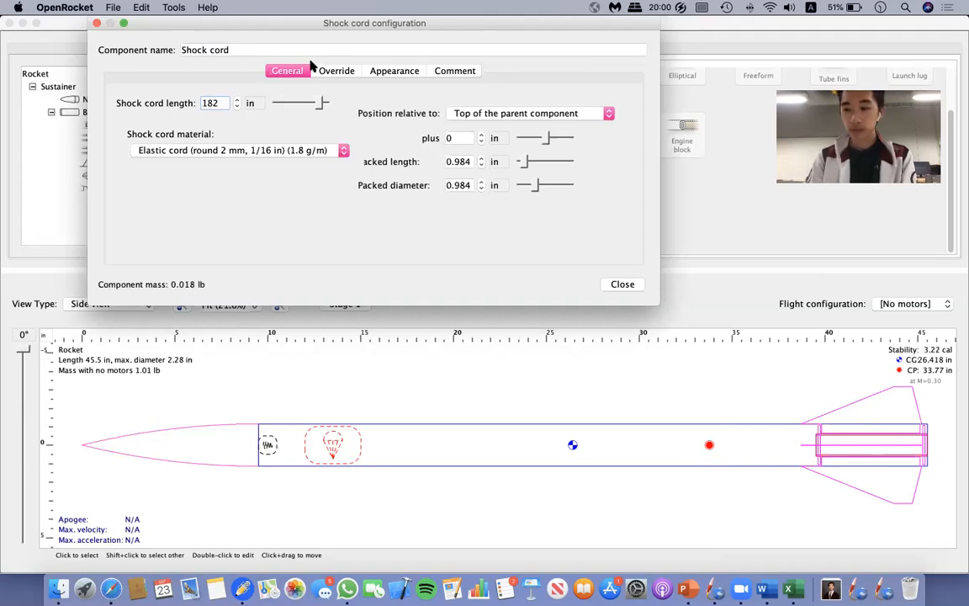
{"action": "left_click", "coordinate": [284, 154]}
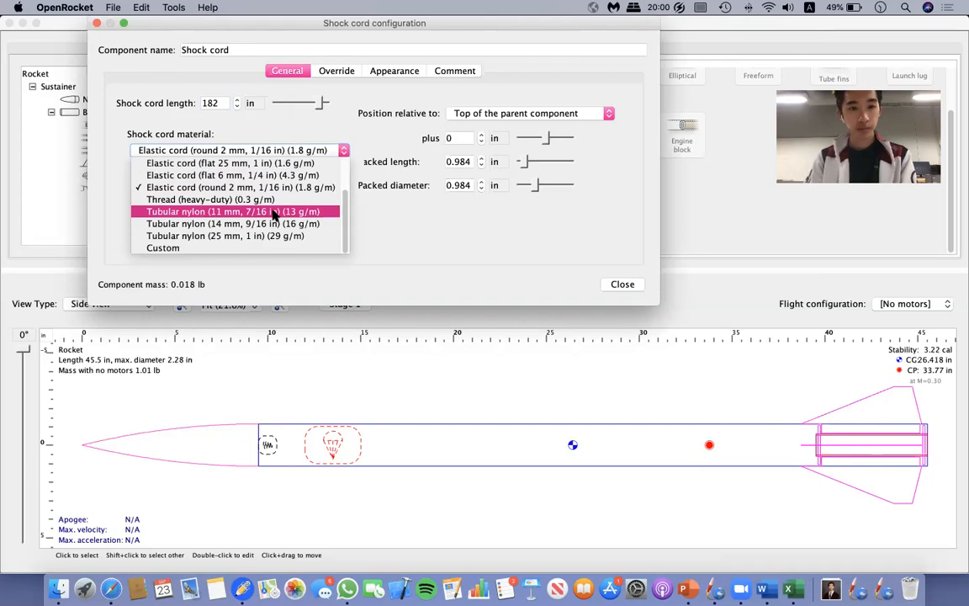
{"action": "left_click", "coordinate": [273, 213]}
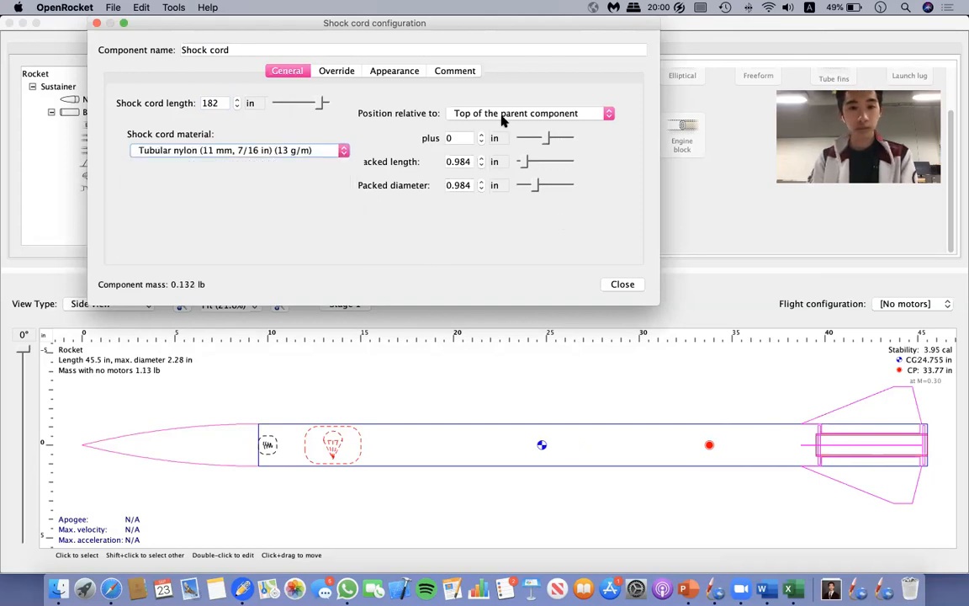
Set the shock cord's packed length to 3 in and packed diameter to 2 in, and position it 5.8 in from the parent's top.
{"action": "left_click", "coordinate": [470, 162]}
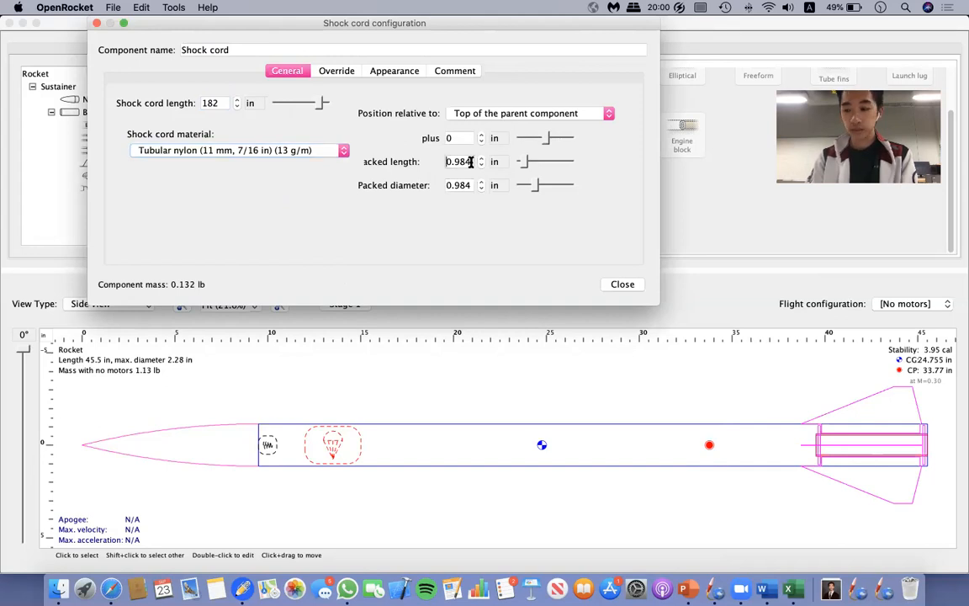
{"action": "left_click_drag", "start_coordinate": [473, 161], "coordinate": [416, 165]}
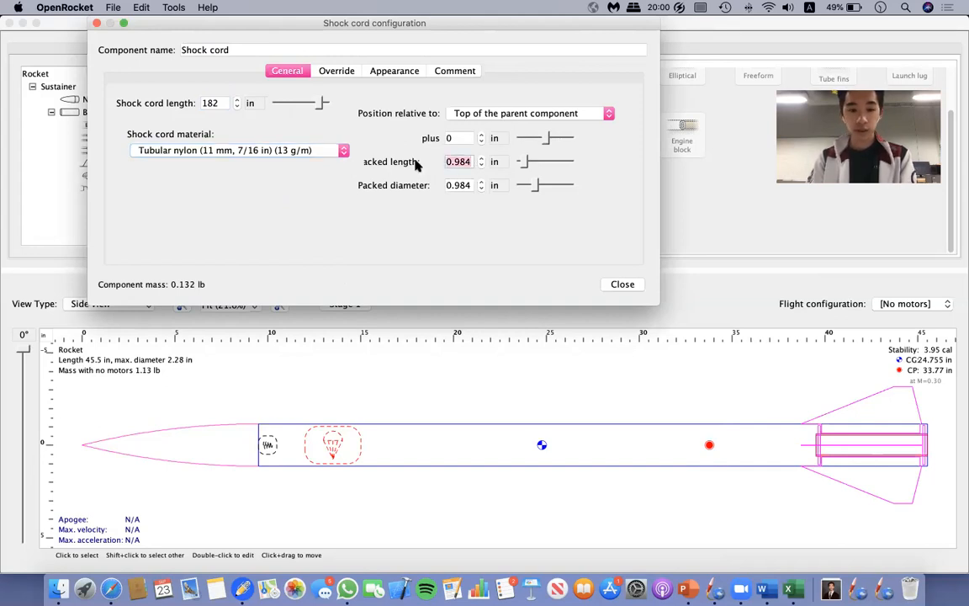
{"action": "type", "text": "3"}
{"action": "left_click_drag", "start_coordinate": [471, 187], "coordinate": [444, 188]}
{"action": "type", "text": "2"}
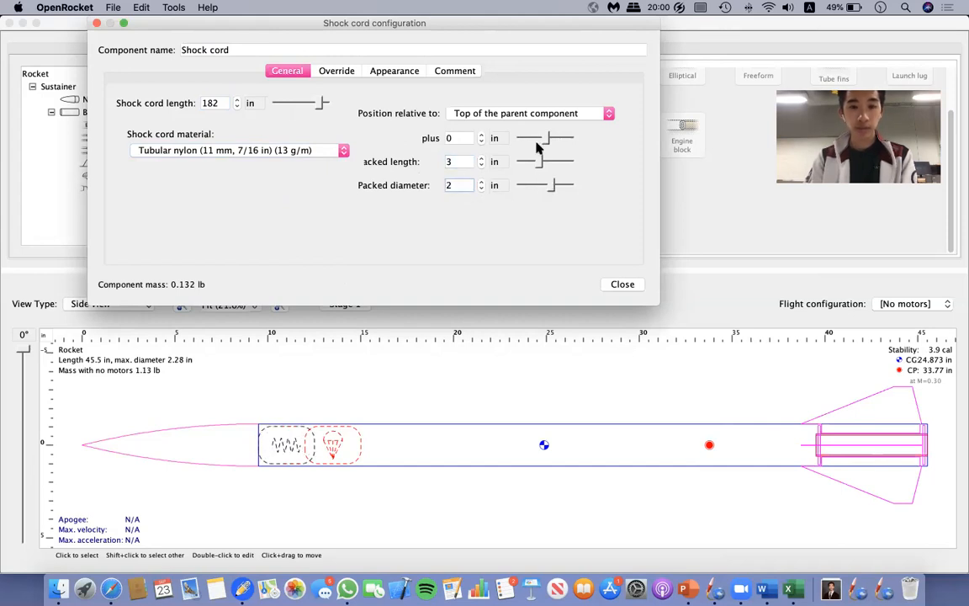
{"action": "mouse_move", "coordinate": [549, 137]}
{"action": "left_mouse_down"}
{"action": "mouse_move", "coordinate": [558, 137]}
{"action": "mouse_move", "coordinate": [548, 143]}
{"action": "left_mouse_up"}
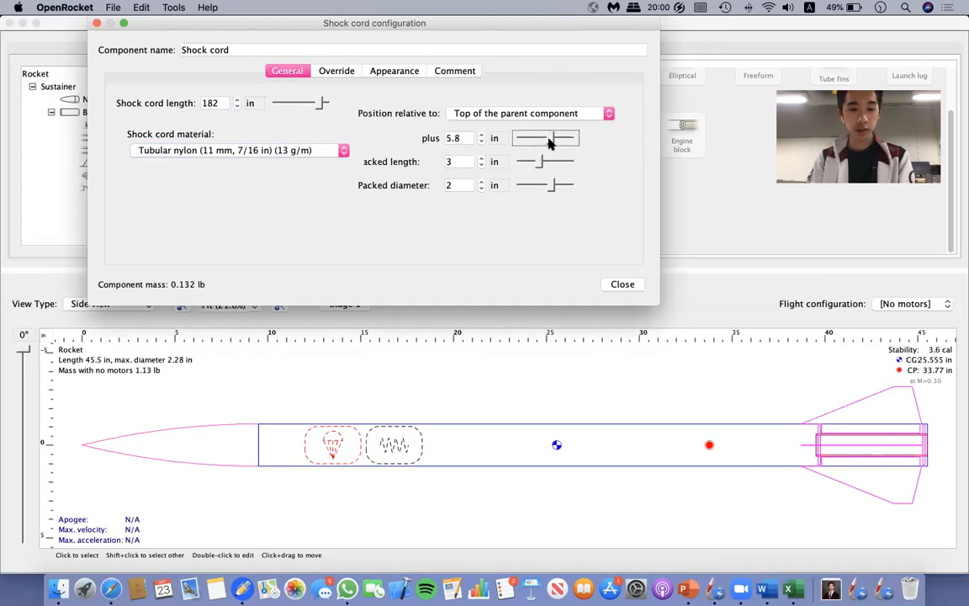
{"action": "left_click", "coordinate": [620, 285]}
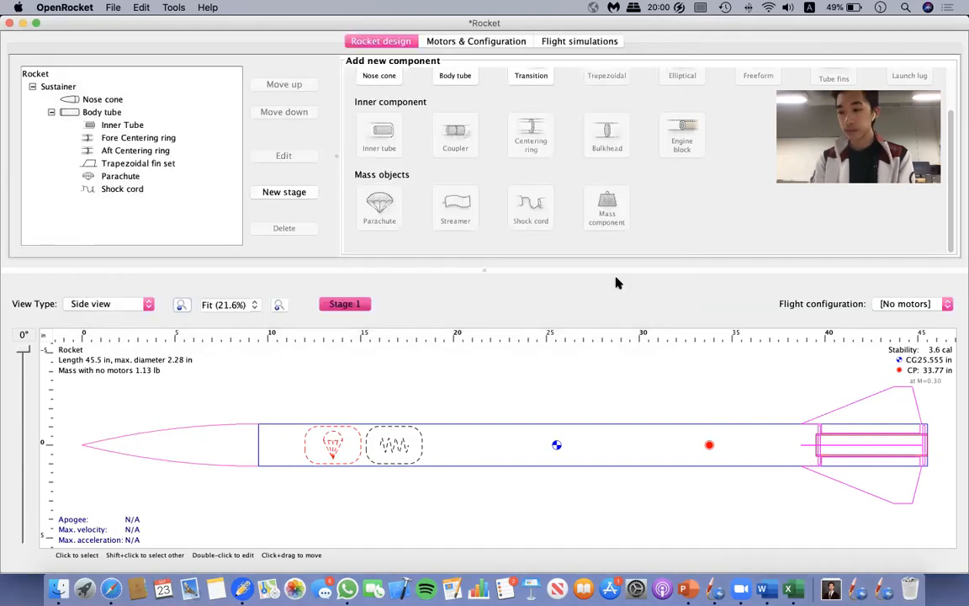
{"action": "left_click", "coordinate": [107, 115]}
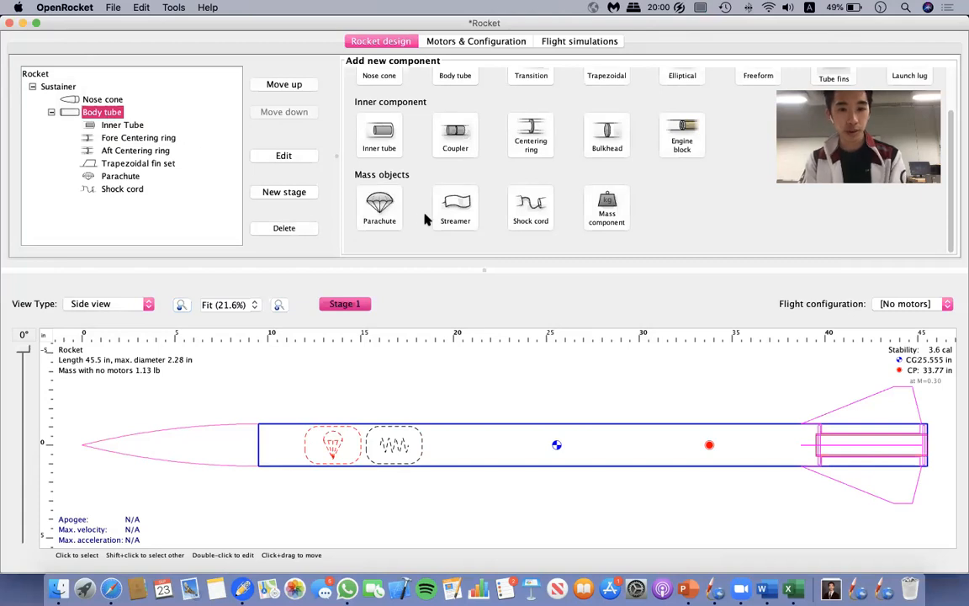
{"action": "scroll", "coordinate": [464, 145], "scroll_direction": "up", "scroll_amount": 3}
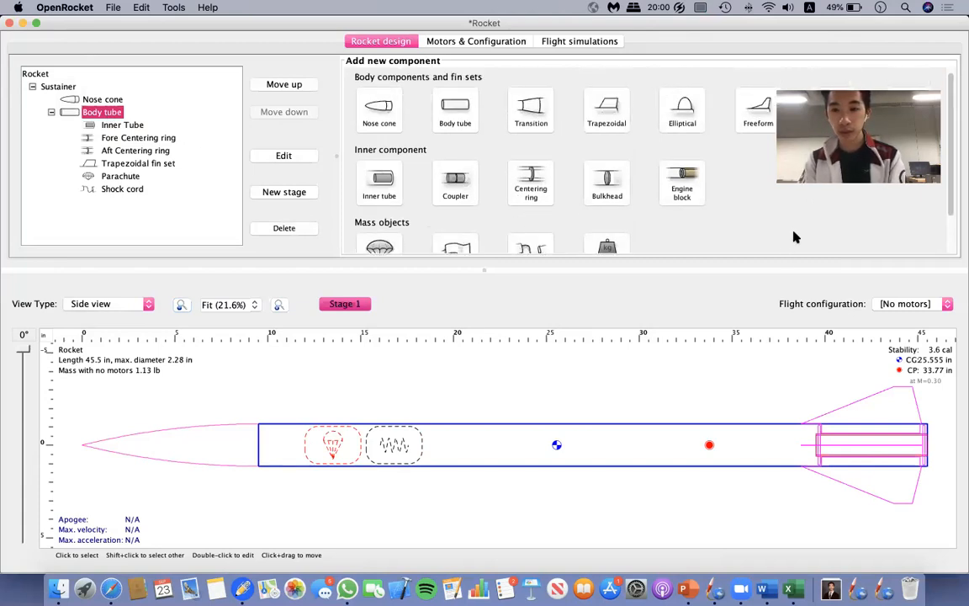
{"action": "scroll", "coordinate": [638, 166], "scroll_direction": "down", "scroll_amount": 2}
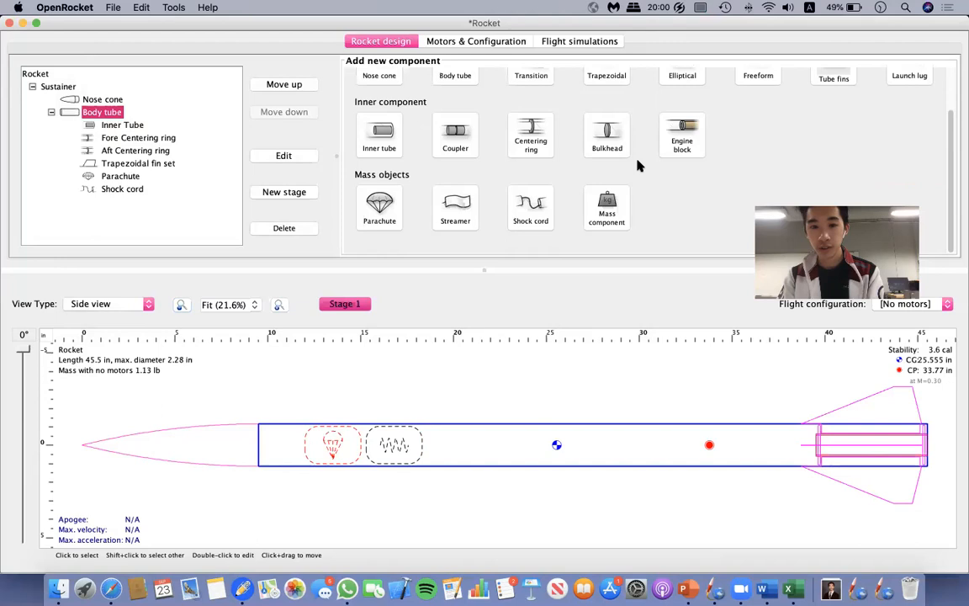
{"action": "left_click", "coordinate": [603, 217]}
{"action": "key", "text": "BackSpace"}
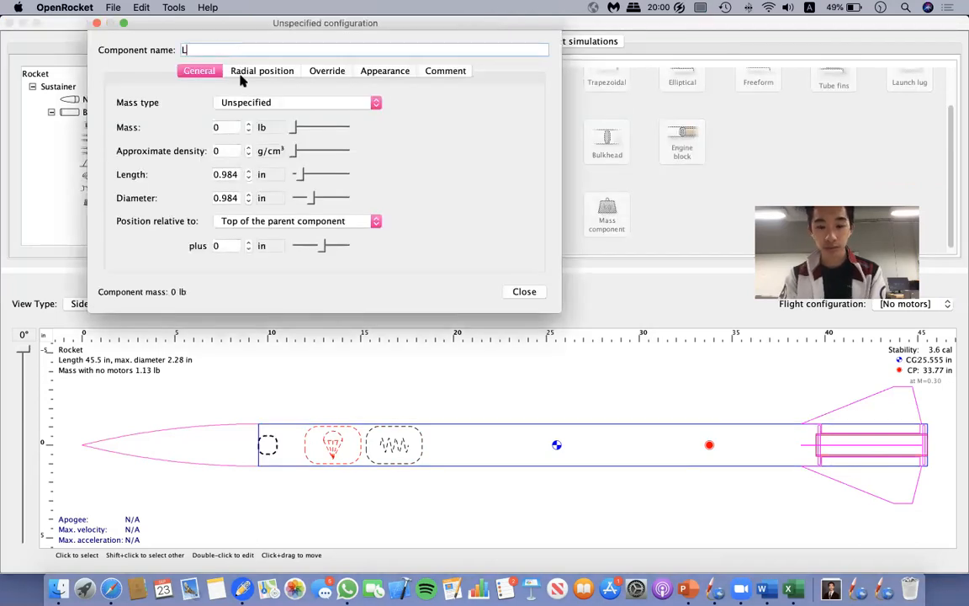
{"action": "type", "text": "Fore Launch Button"}
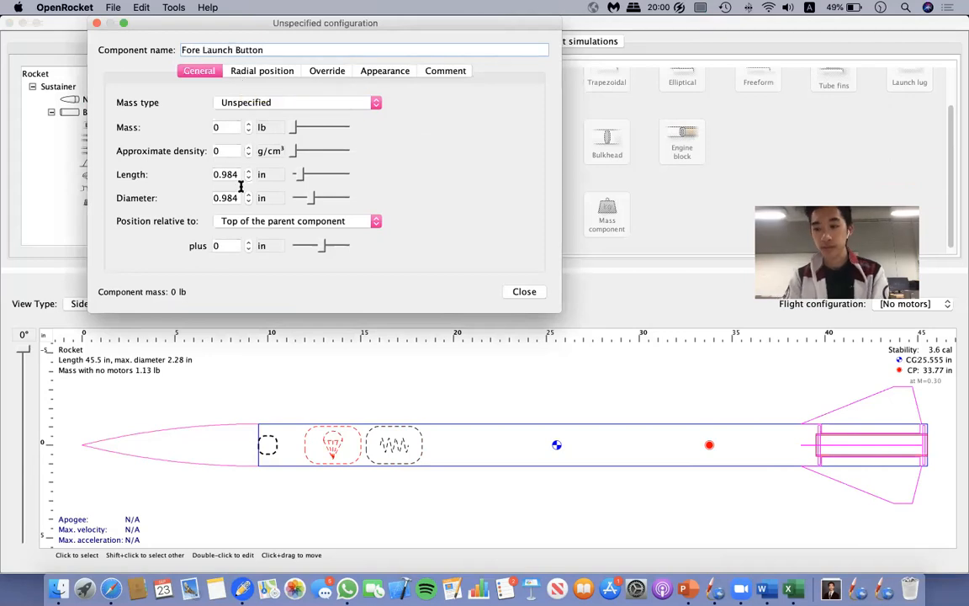
{"action": "left_click", "coordinate": [234, 126]}
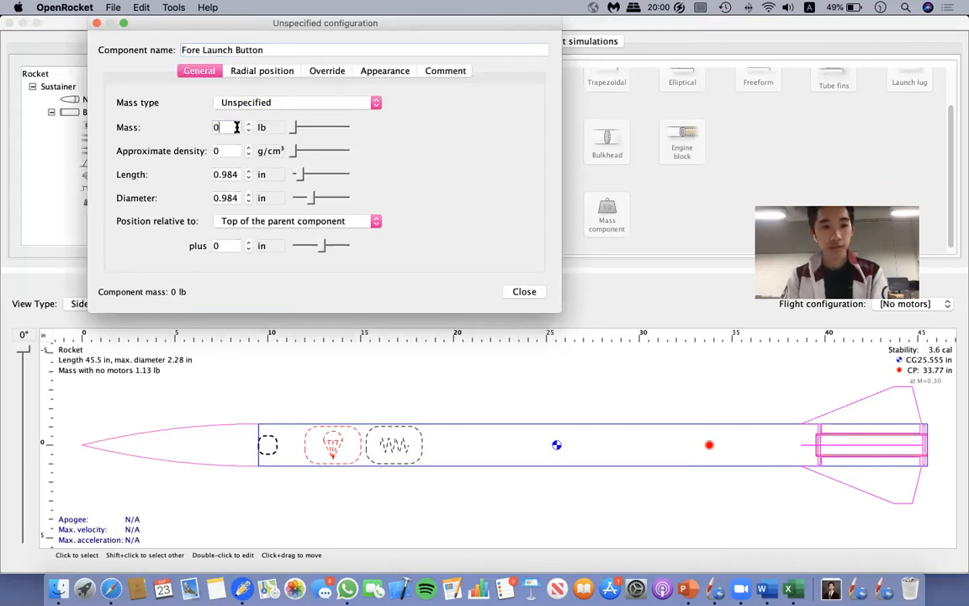
{"action": "left_click", "coordinate": [278, 102]}
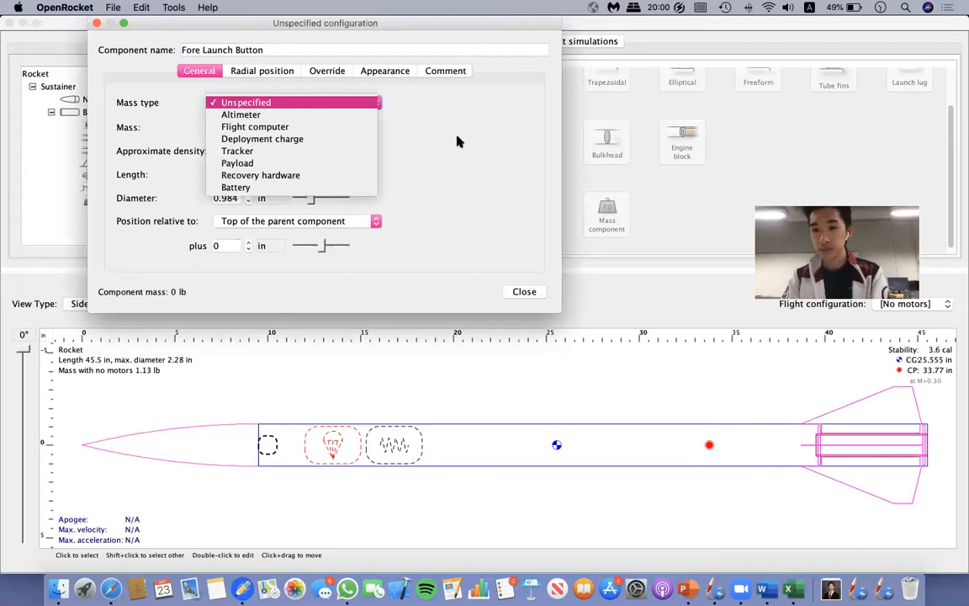
{"action": "left_click", "coordinate": [307, 175]}
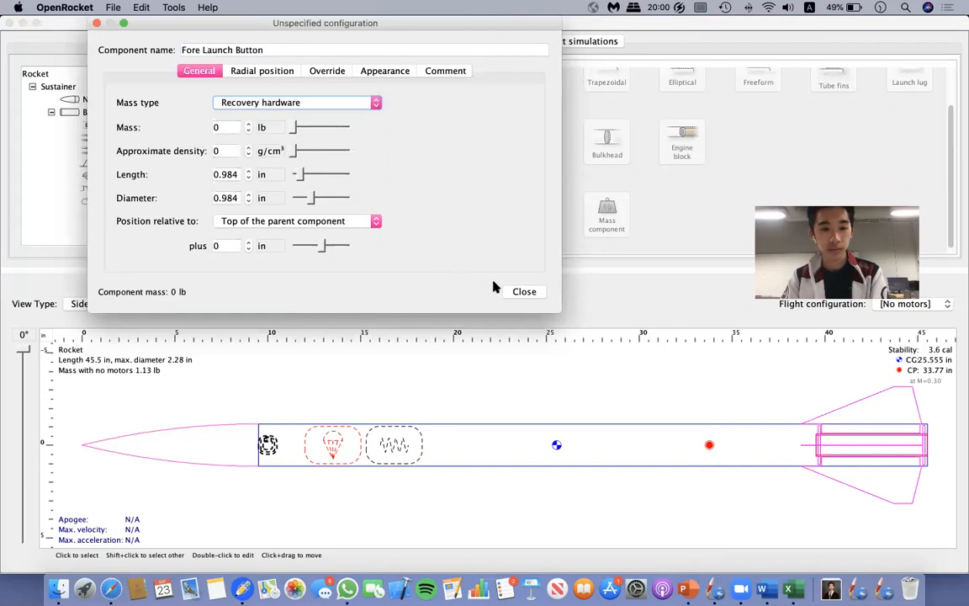
{"action": "left_click", "coordinate": [524, 292]}
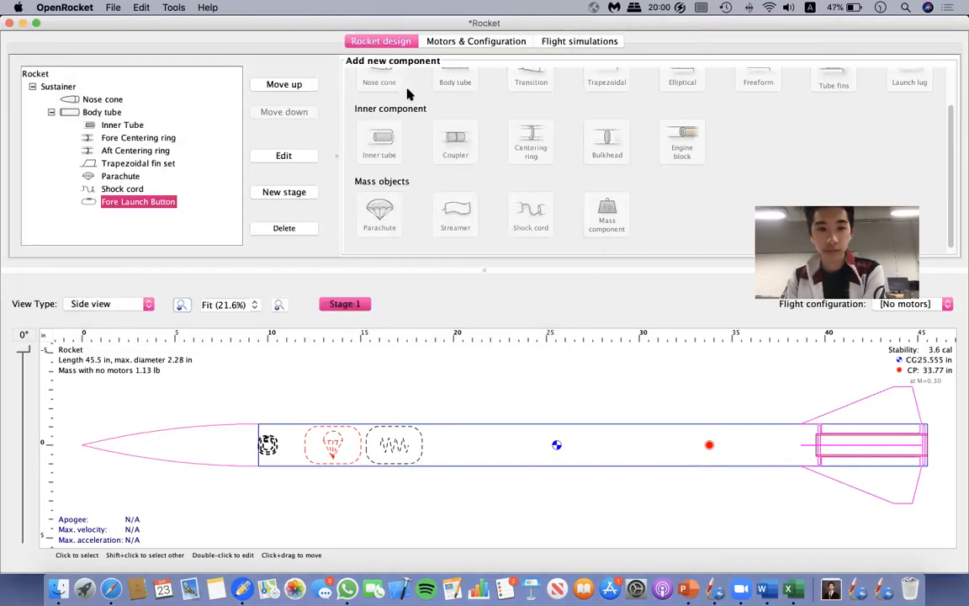
{"action": "scroll", "coordinate": [413, 130], "scroll_direction": "up", "scroll_amount": 3}
{"action": "scroll", "coordinate": [413, 131], "scroll_direction": "down", "scroll_amount": 3}
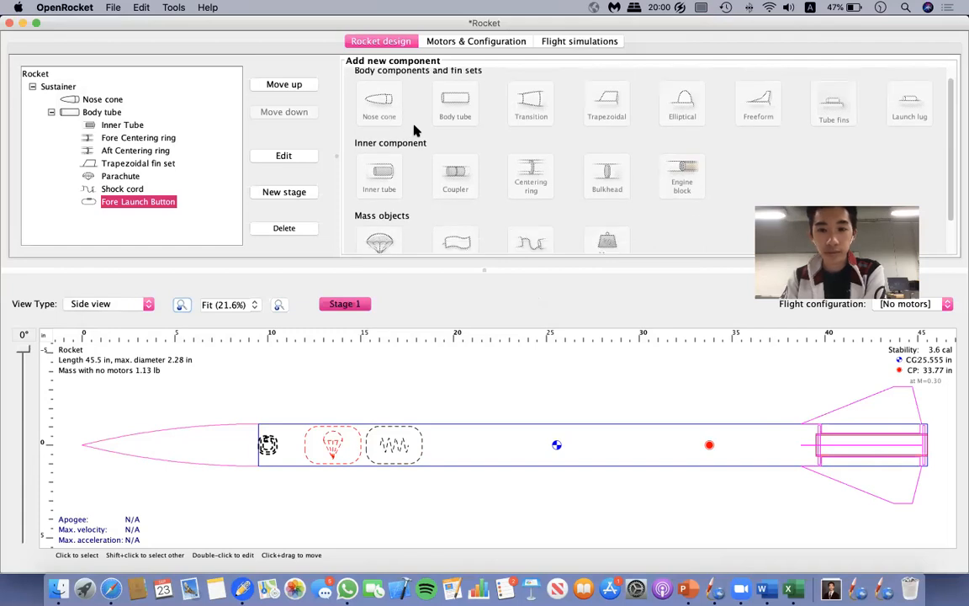
{"action": "scroll", "coordinate": [431, 174], "scroll_direction": "up", "scroll_amount": 3}
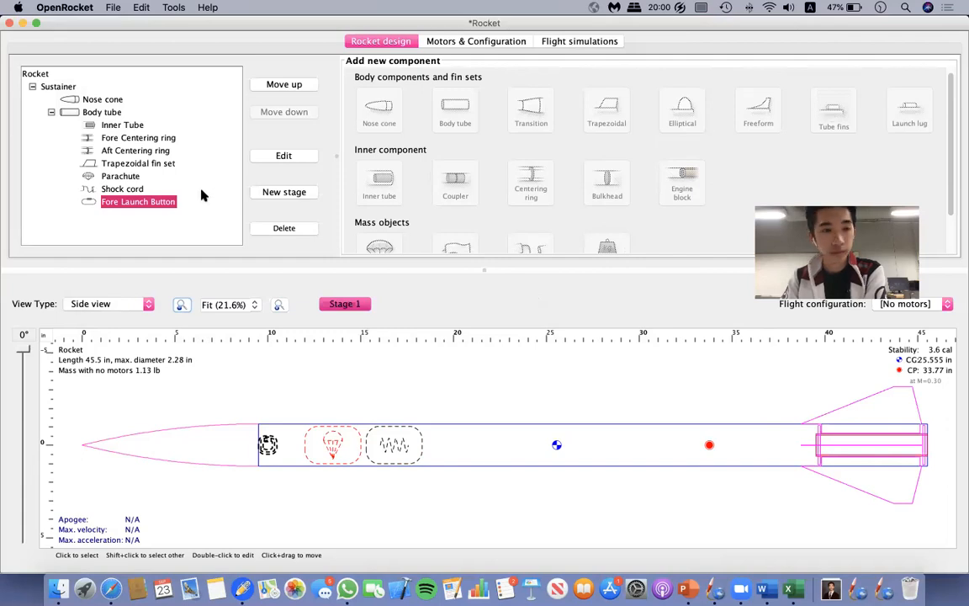
{"action": "left_click", "coordinate": [283, 229]}
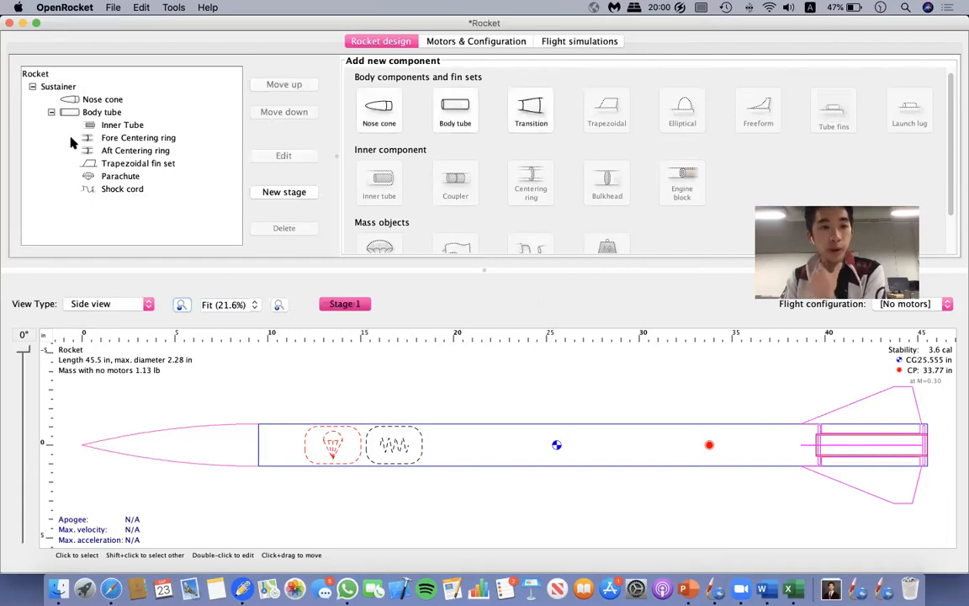
Add a launch lug to the body tube and name it Fore Launch Button.
{"action": "left_click", "coordinate": [105, 112]}
{"action": "left_click", "coordinate": [910, 114]}
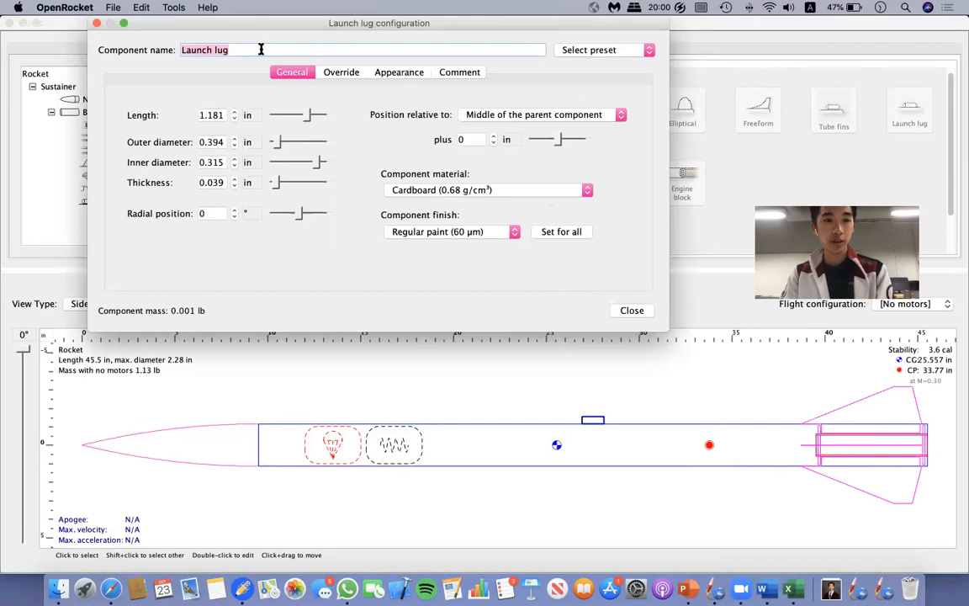
{"action": "key", "text": "BackSpace"}
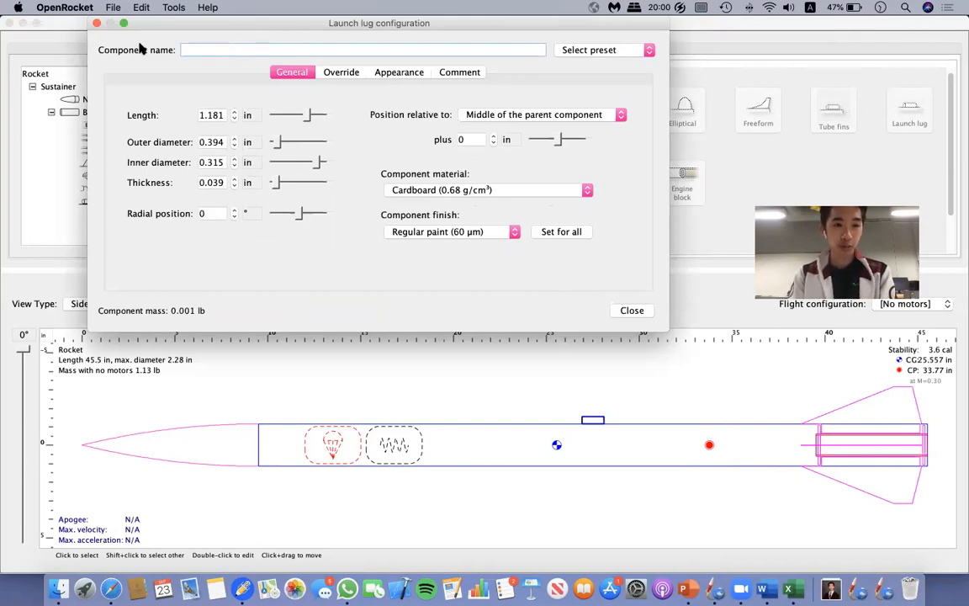
{"action": "type", "text": "Fore Launch Button"}
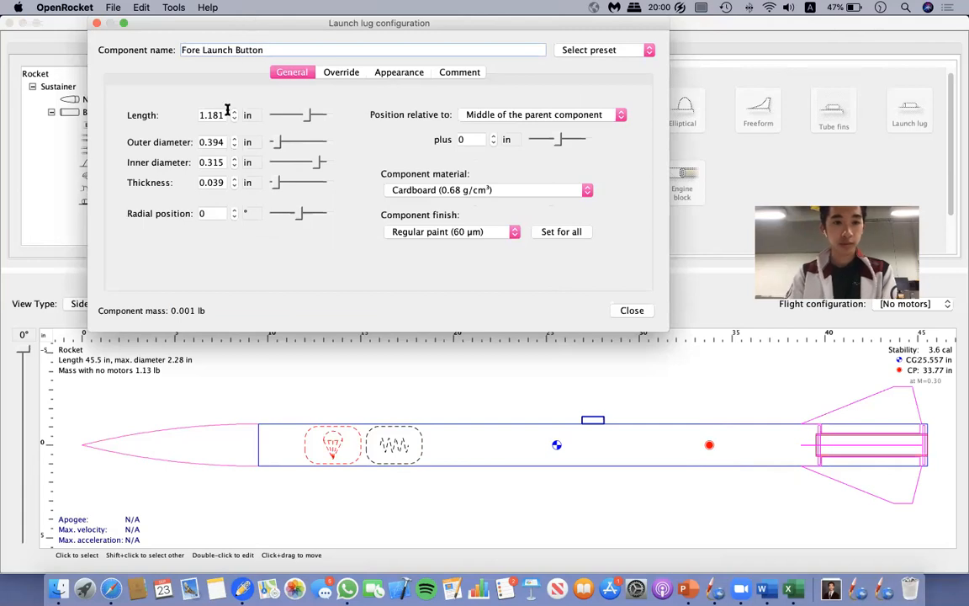
Set the Fore Launch Button's length to 0.378 in and outer diameter to 0.39 in.
{"action": "left_click", "coordinate": [228, 114]}
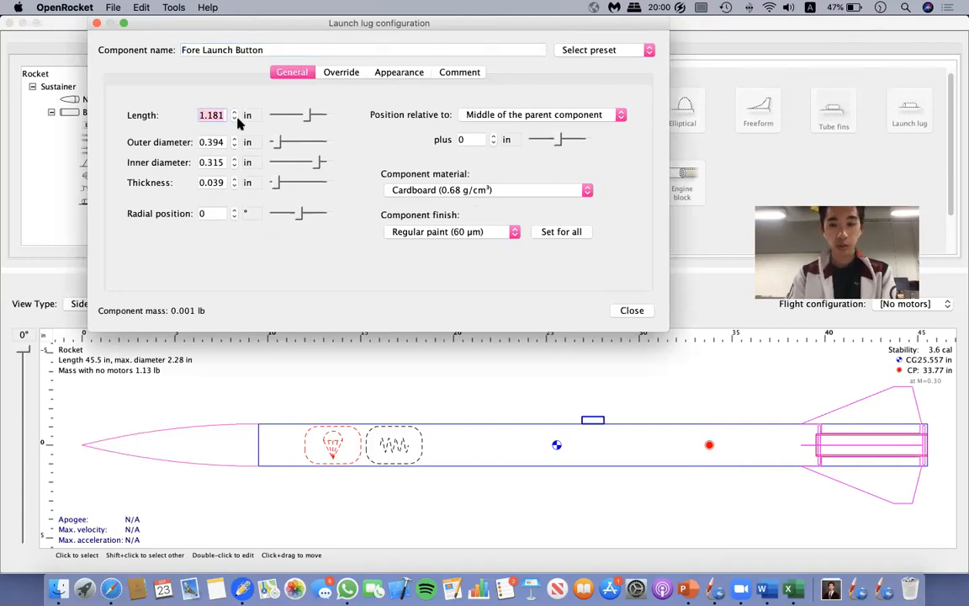
{"action": "type", "text": "0."}
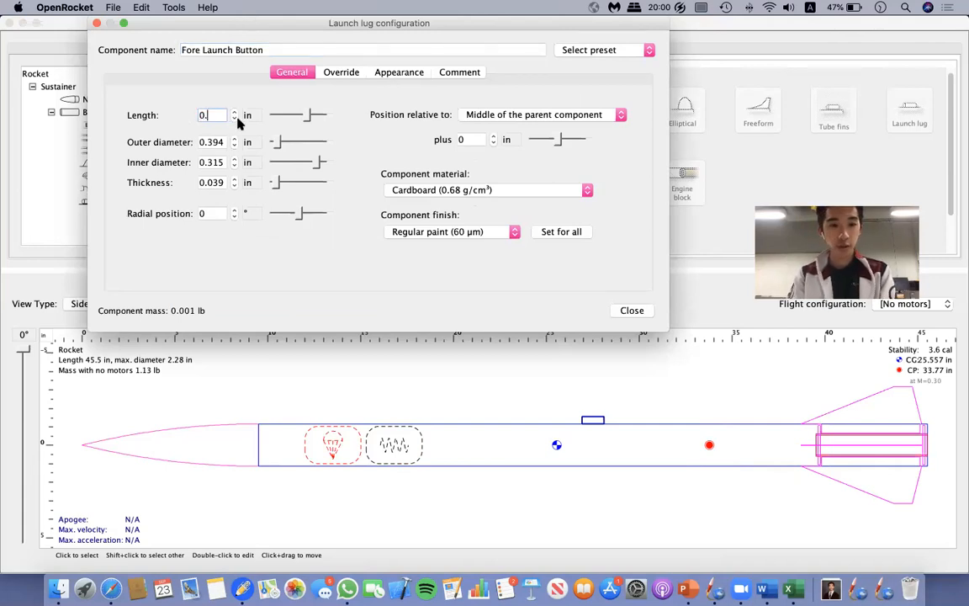
{"action": "type", "text": "378"}
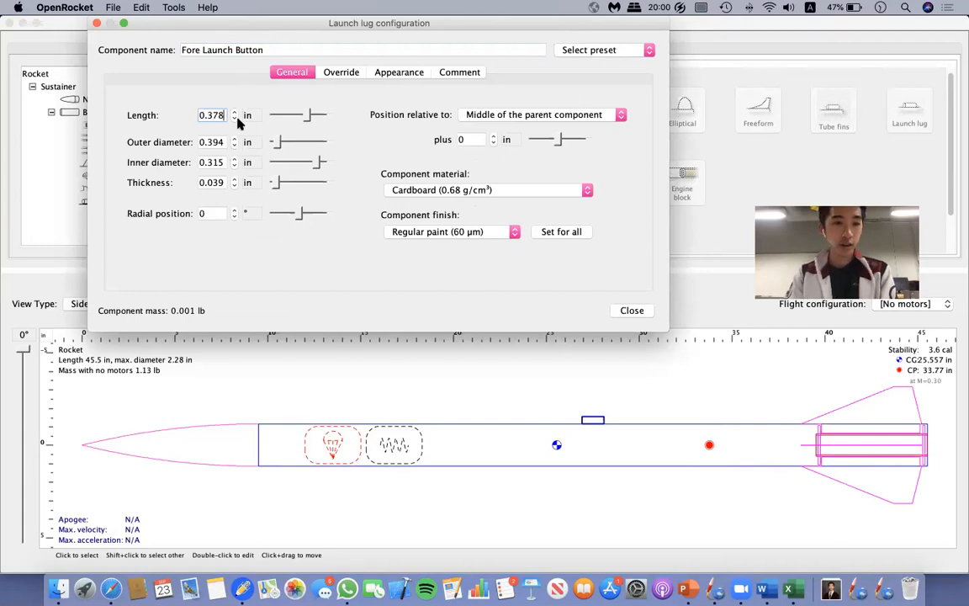
{"action": "left_click", "coordinate": [223, 140]}
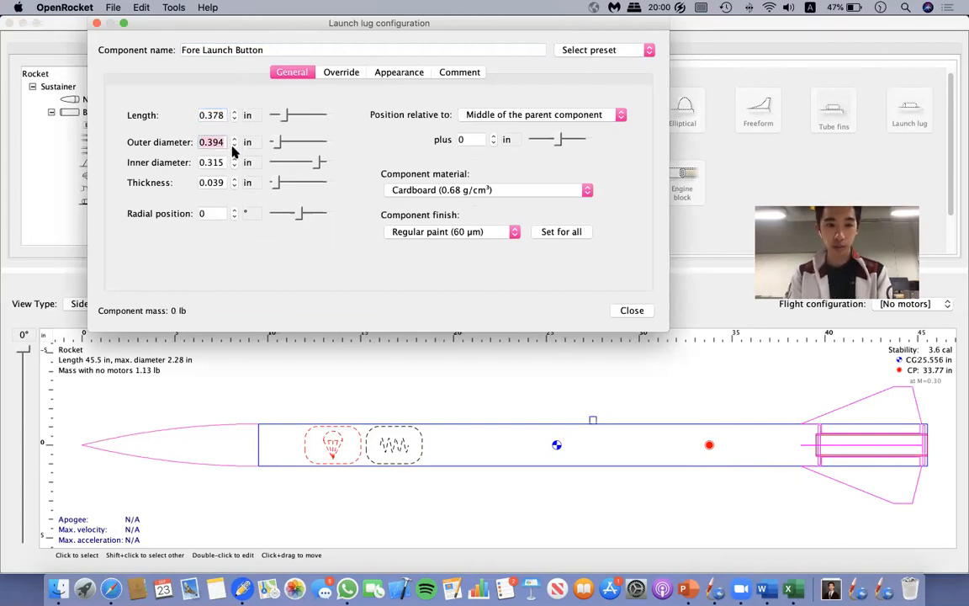
{"action": "key", "text": "BackSpace"}
{"action": "type", "text": "0.39"}
Set the Fore Launch Button's material to Polycarbonate (Lexan) (1.2 g/cm³).
{"action": "left_click", "coordinate": [223, 163]}
{"action": "left_click_drag", "start_coordinate": [224, 162], "coordinate": [178, 168]}
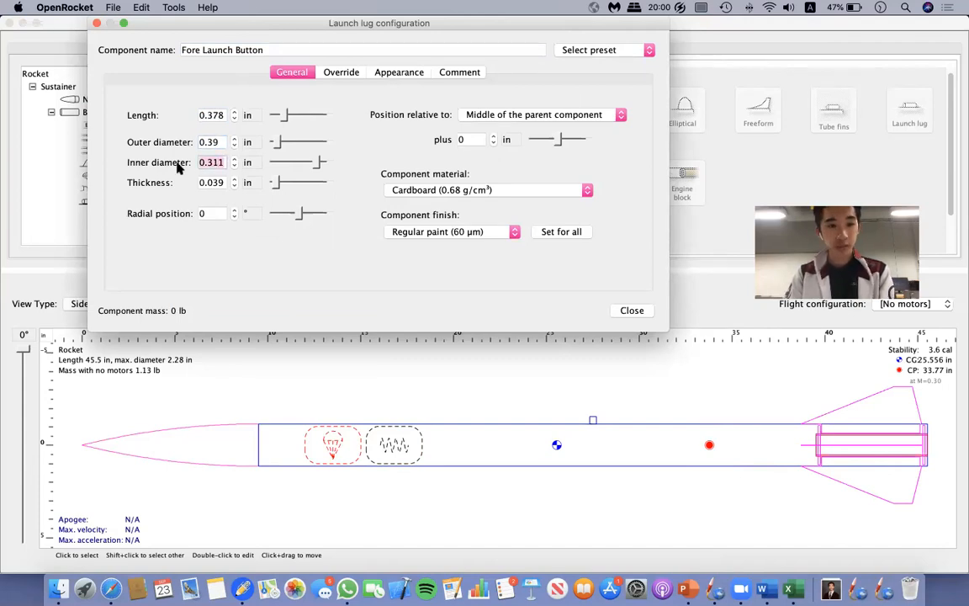
{"action": "left_click", "coordinate": [221, 183]}
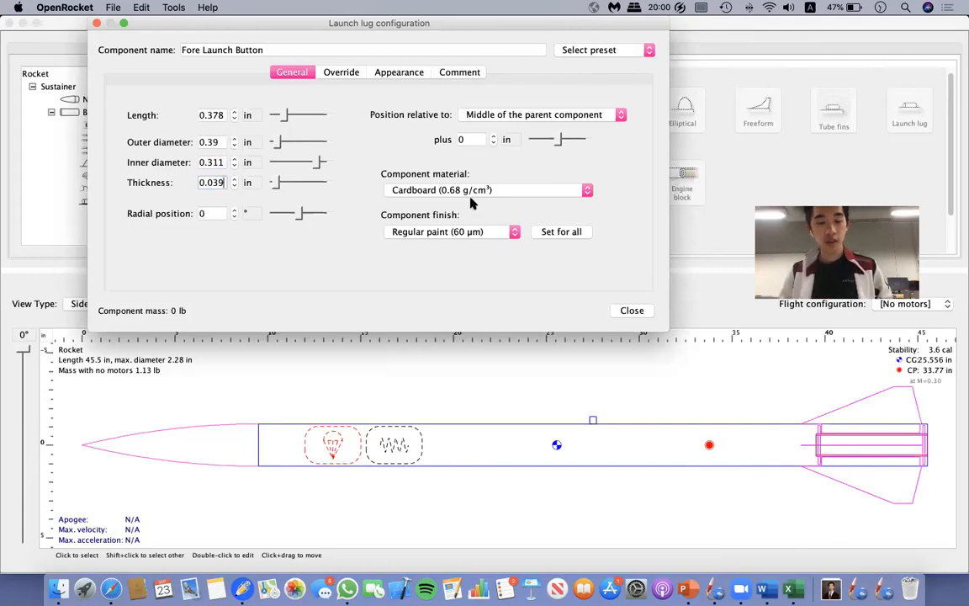
{"action": "left_click", "coordinate": [448, 192]}
{"action": "left_click", "coordinate": [339, 266]}
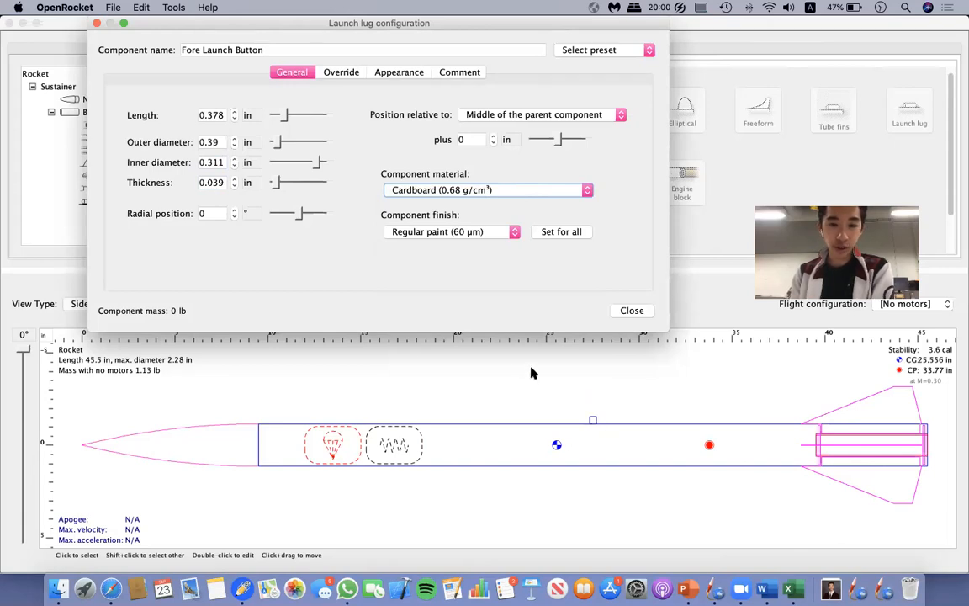
{"action": "left_click", "coordinate": [477, 190]}
{"action": "scroll", "coordinate": [472, 273], "scroll_direction": "down", "scroll_amount": 4}
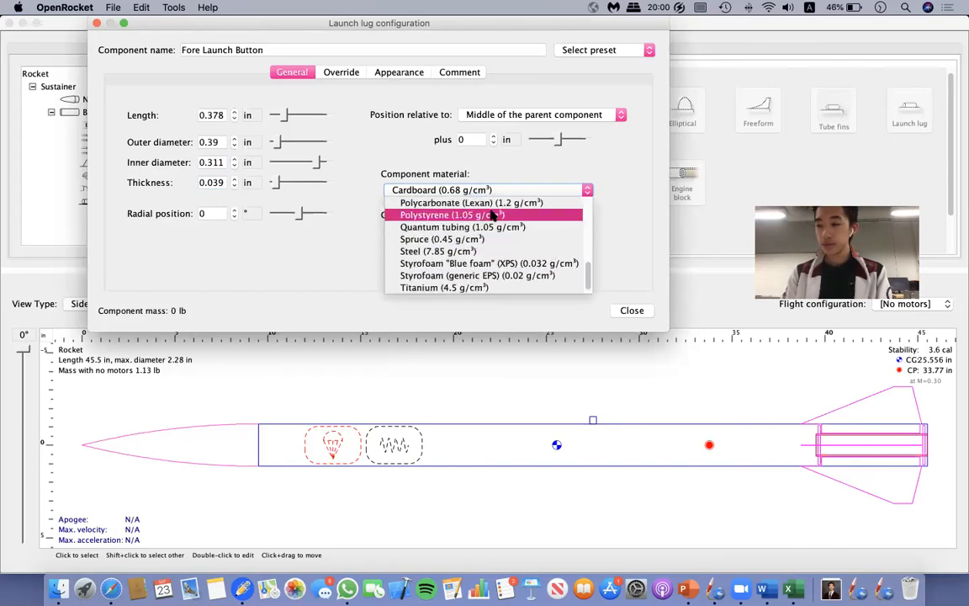
{"action": "left_click", "coordinate": [482, 205]}
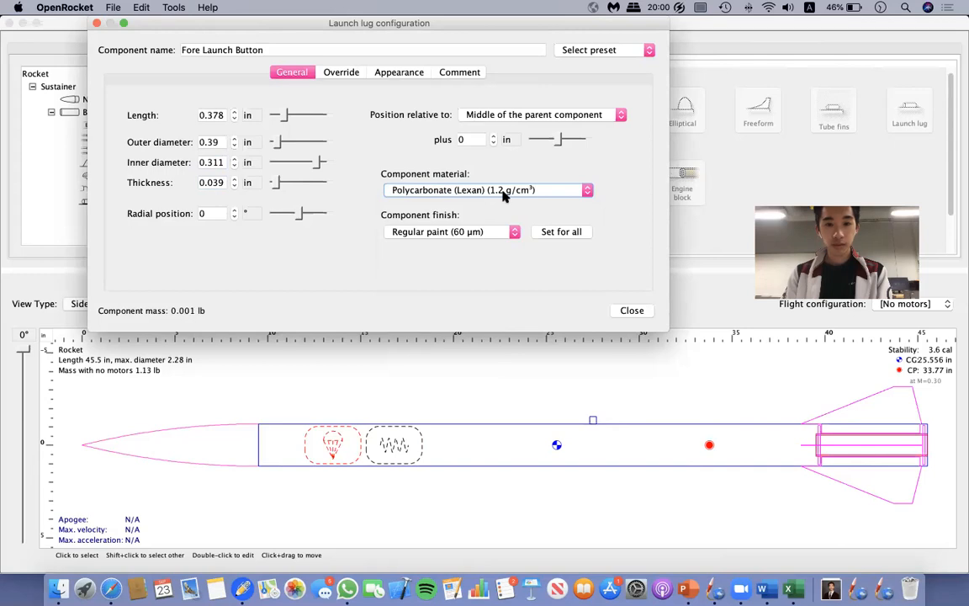
{"action": "mouse_move", "coordinate": [299, 213]}
{"action": "left_mouse_down"}
{"action": "mouse_move", "coordinate": [315, 214]}
{"action": "mouse_move", "coordinate": [306, 213]}
{"action": "left_mouse_up"}
{"action": "left_click", "coordinate": [198, 214]}
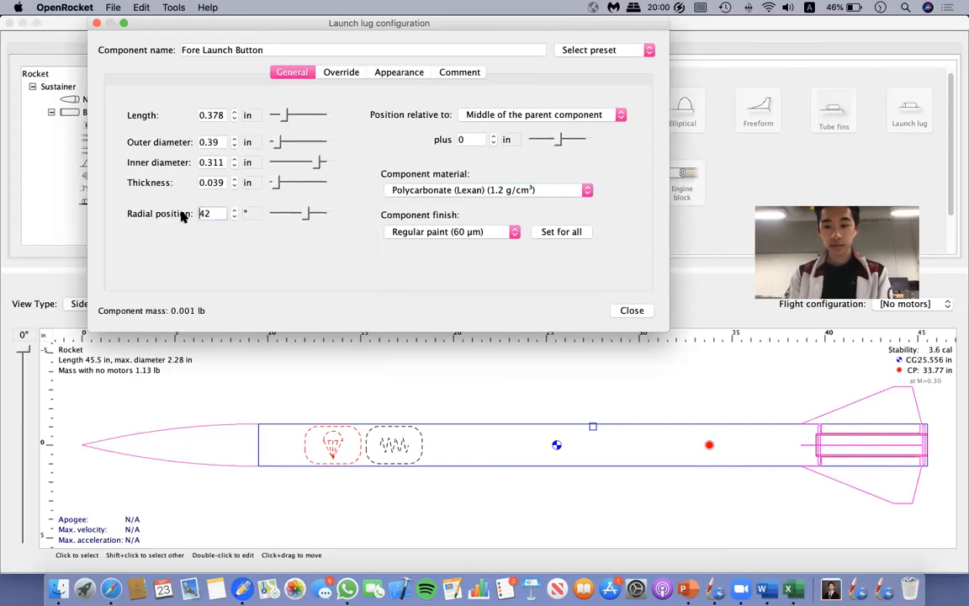
{"action": "type", "text": "0"}
{"action": "key", "text": "Return"}
Position the Fore Launch Button 4.2 in from the middle of the body tube and finish its configuration.
{"action": "left_click", "coordinate": [474, 138]}
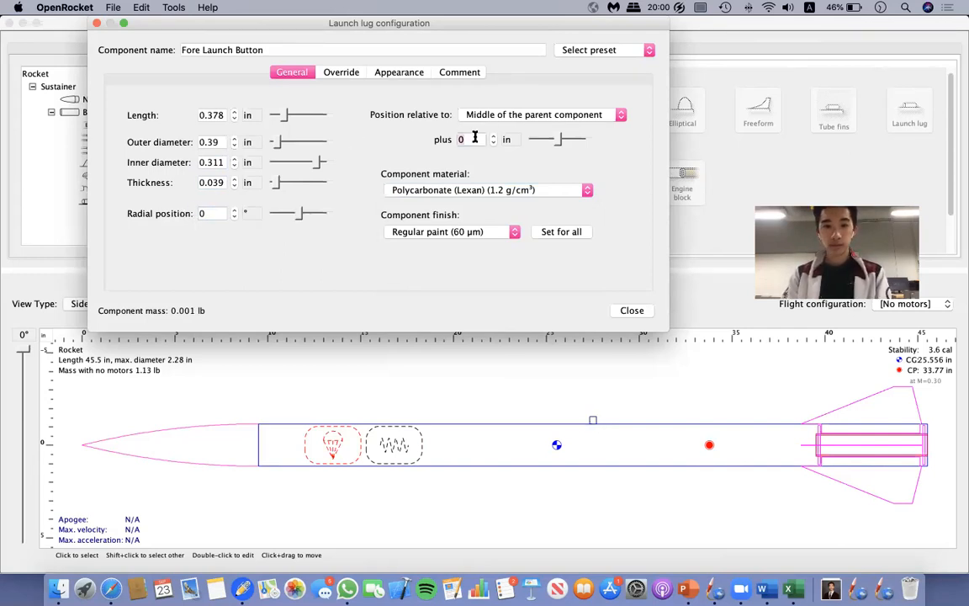
{"action": "type", "text": "18"}
{"action": "key", "text": "Return"}
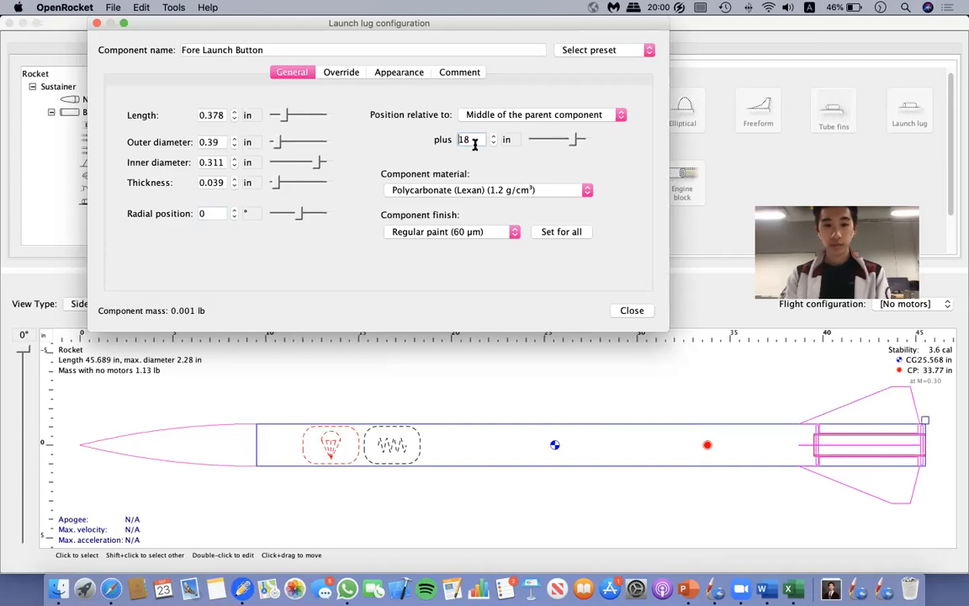
{"action": "left_click", "coordinate": [571, 142]}
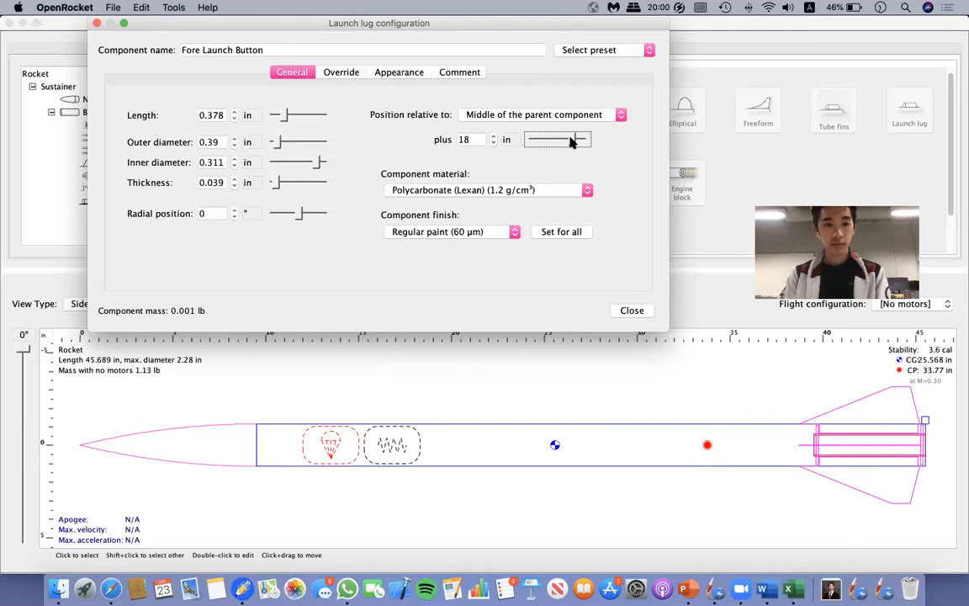
{"action": "left_click_drag", "start_coordinate": [571, 141], "coordinate": [561, 141]}
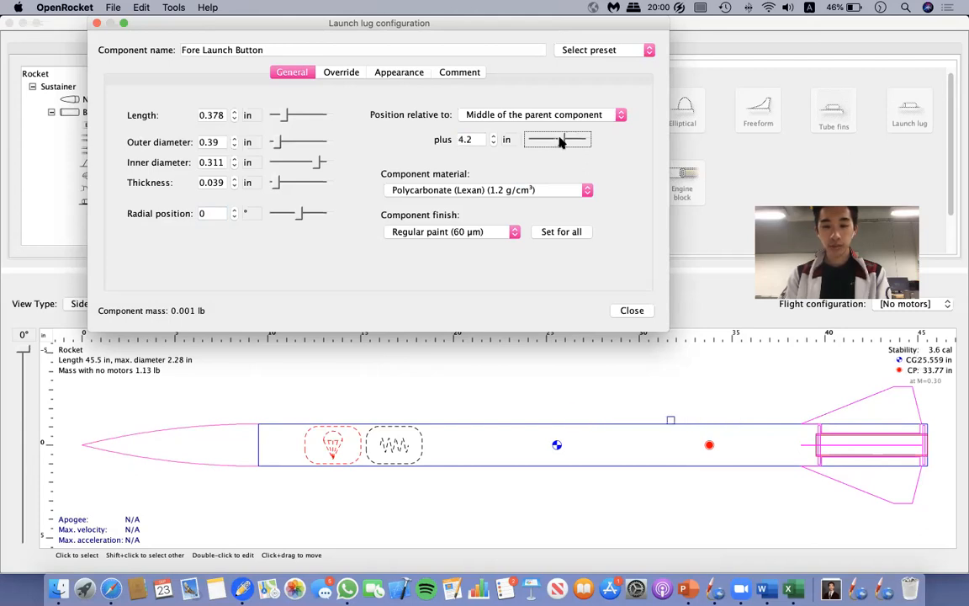
{"action": "left_click", "coordinate": [637, 311]}
Add a second launch lug to the body tube and name it Aft launch button.
{"action": "left_click", "coordinate": [92, 111]}
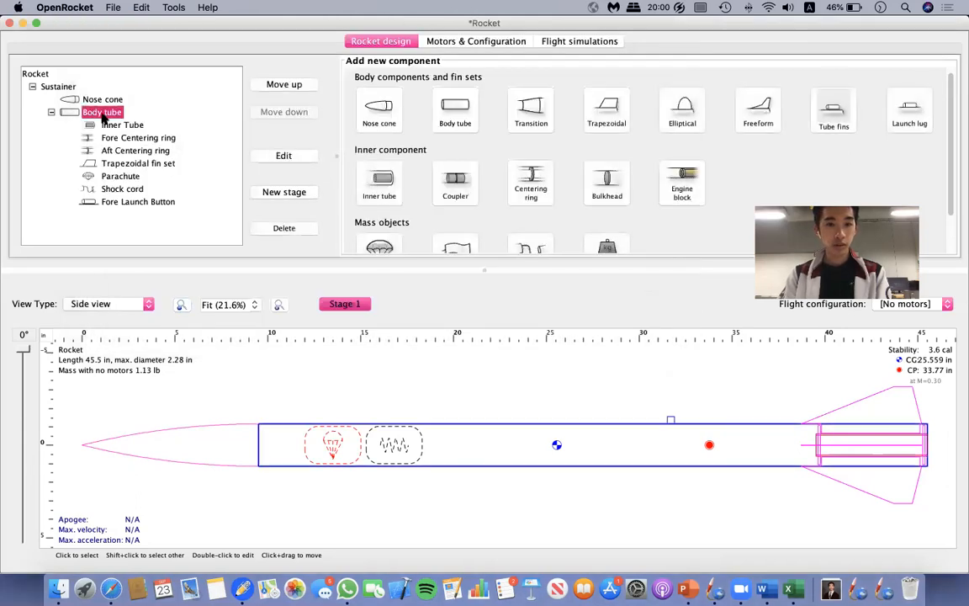
{"action": "left_click", "coordinate": [917, 116]}
{"action": "left_click", "coordinate": [202, 115]}
{"action": "left_click_drag", "start_coordinate": [200, 115], "coordinate": [244, 120]}
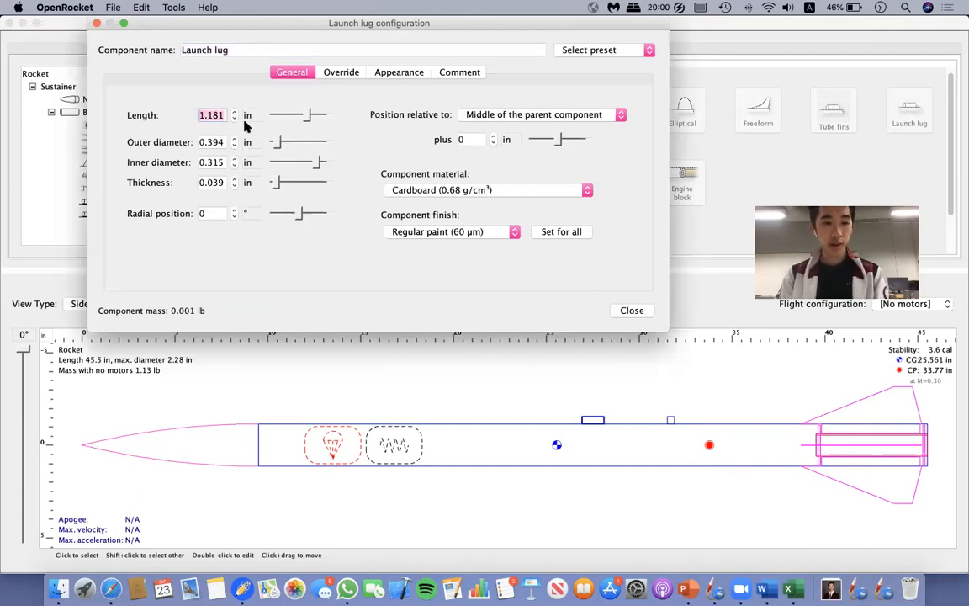
{"action": "left_click_drag", "start_coordinate": [253, 50], "coordinate": [75, 50]}
{"action": "type", "text": "Aft launch button"}
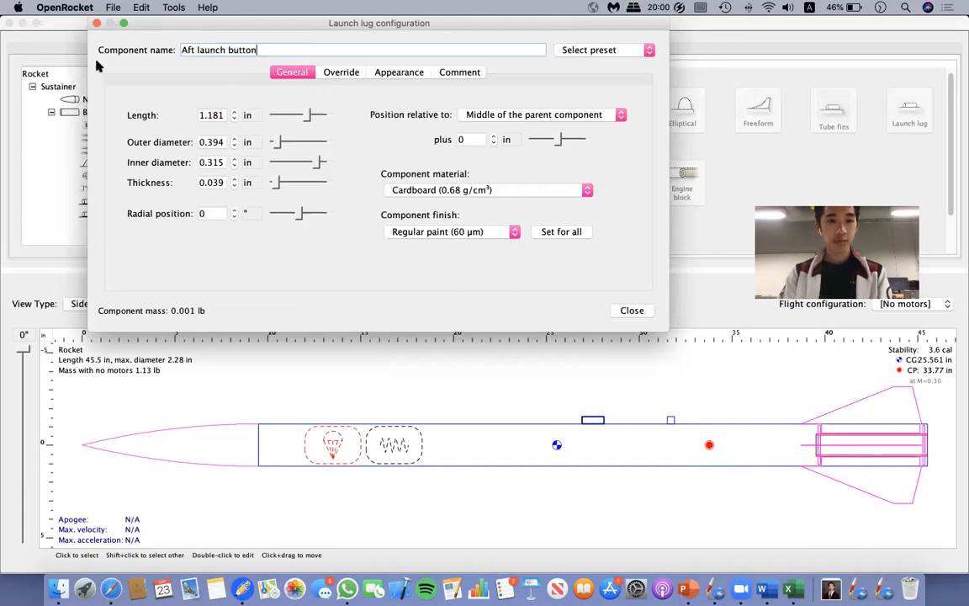
Set the Aft launch button's length to 0.378 in and outer diameter to 0.39 in.
{"action": "left_click", "coordinate": [211, 116]}
{"action": "double_click", "coordinate": [211, 115]}
{"action": "key", "text": "BackSpace"}
{"action": "type", "text": "0.378"}
{"action": "double_click", "coordinate": [225, 143]}
{"action": "key", "text": "BackSpace"}
{"action": "type", "text": "0.39"}
{"action": "left_click", "coordinate": [222, 164]}
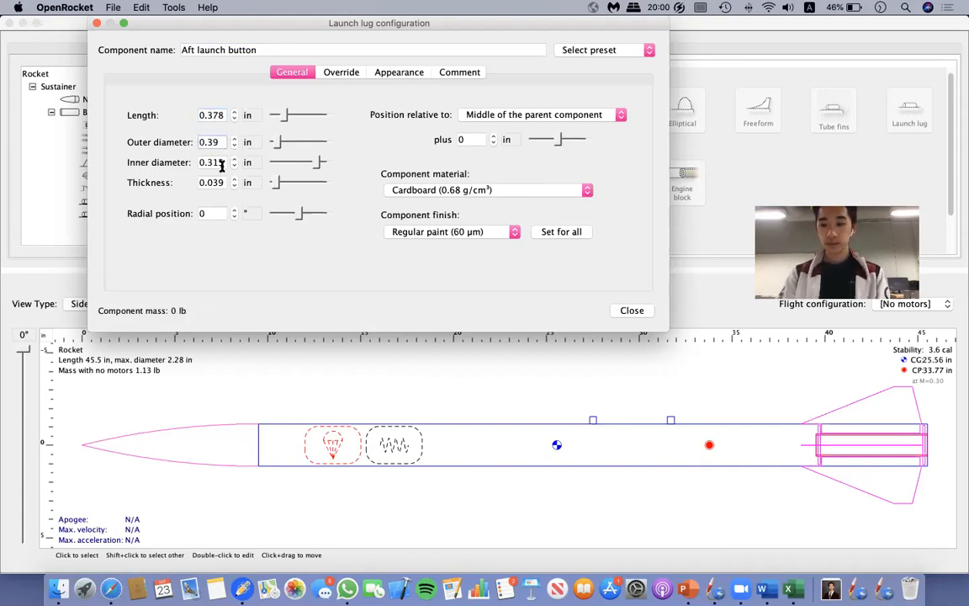
{"action": "left_click", "coordinate": [222, 164]}
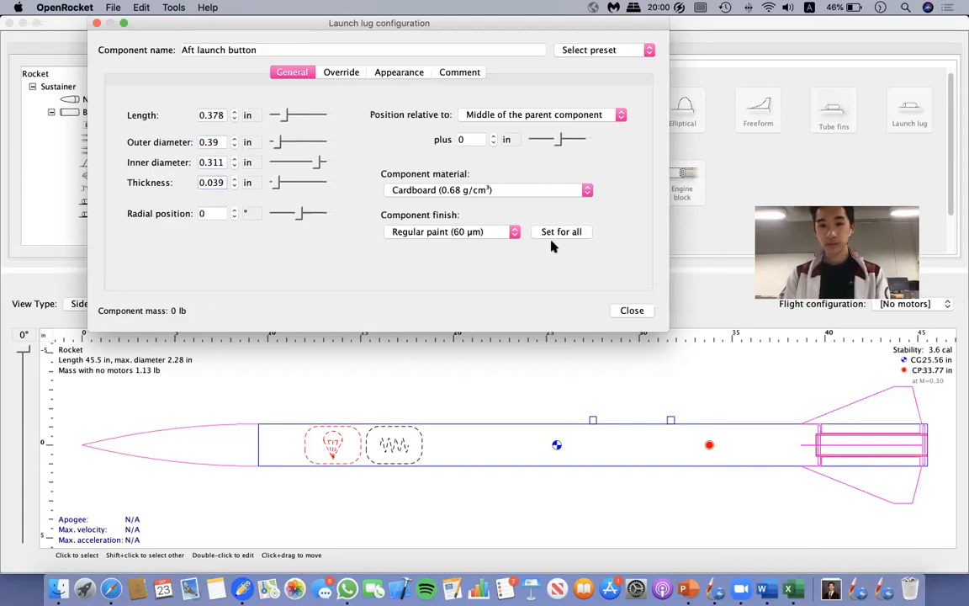
Make the Aft launch button of Polycarbonate (Lexan) (1.2 g/cm³) and position it 17 in from the body tube's middle.
{"action": "left_click", "coordinate": [512, 189]}
{"action": "scroll", "coordinate": [500, 268], "scroll_direction": "down", "scroll_amount": 2}
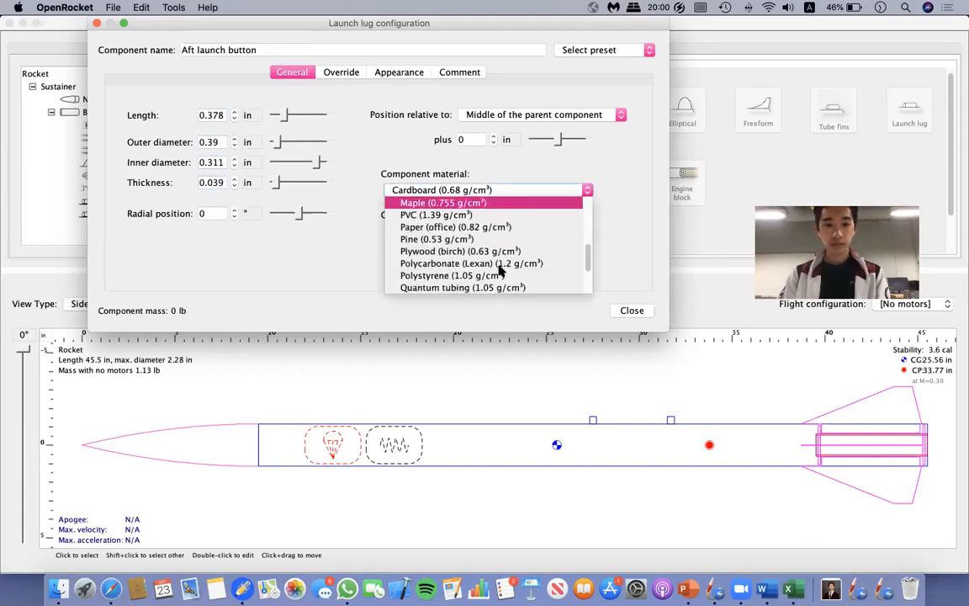
{"action": "left_click", "coordinate": [488, 263]}
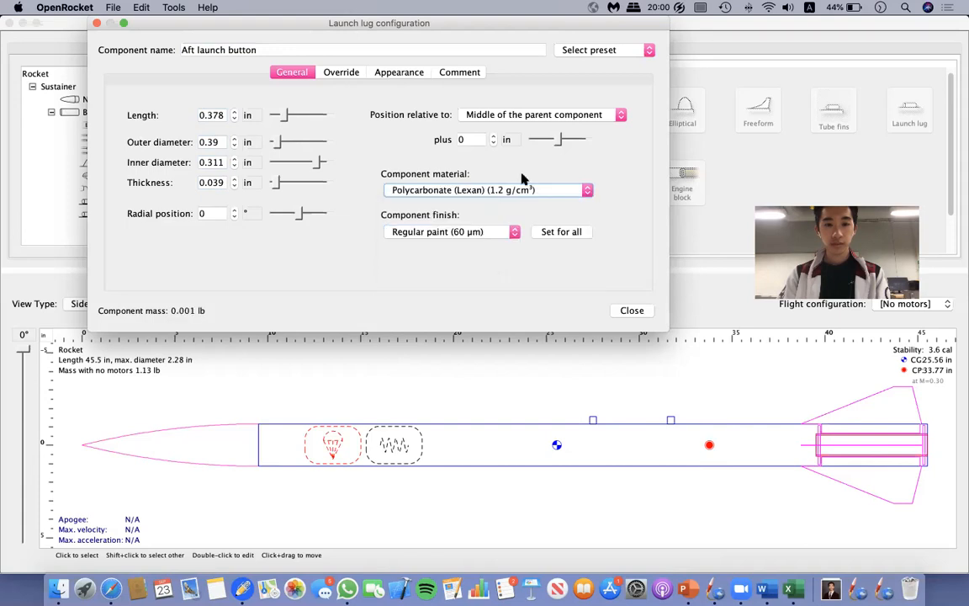
{"action": "left_click_drag", "start_coordinate": [553, 147], "coordinate": [570, 153]}
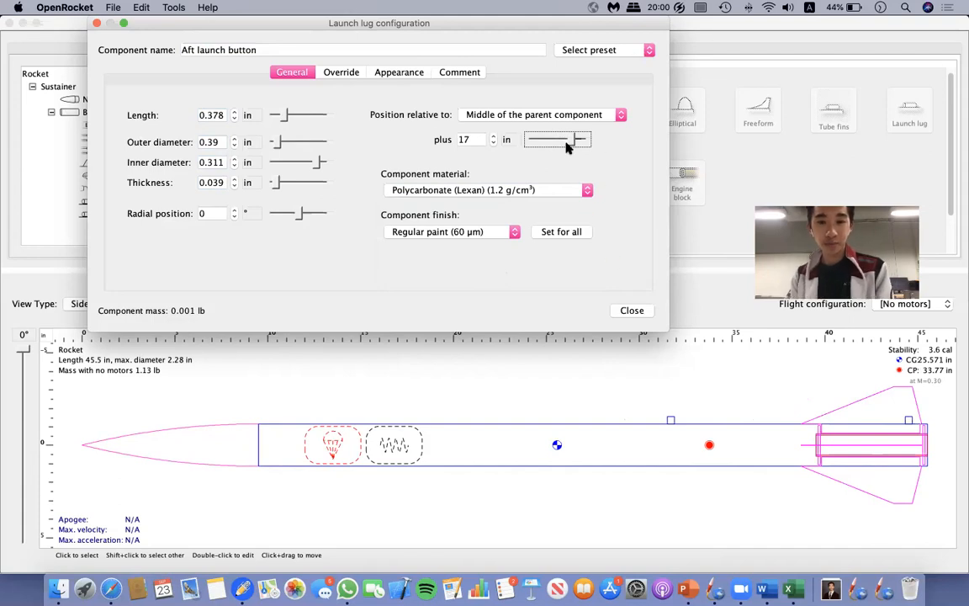
{"action": "left_click", "coordinate": [629, 310]}
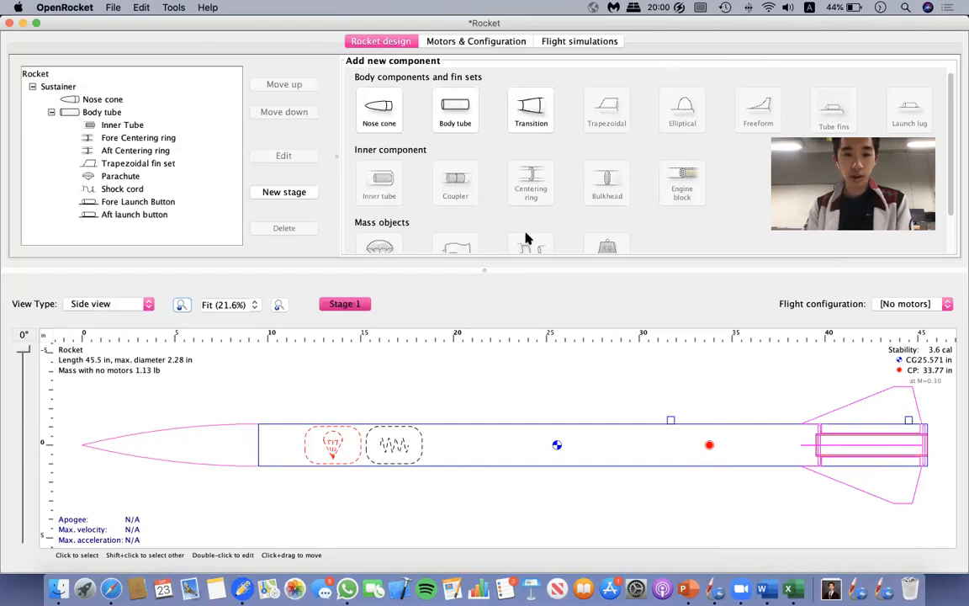
Define the Inner Tube as the motor mount and create a new motor configuration.
{"action": "left_click", "coordinate": [506, 44]}
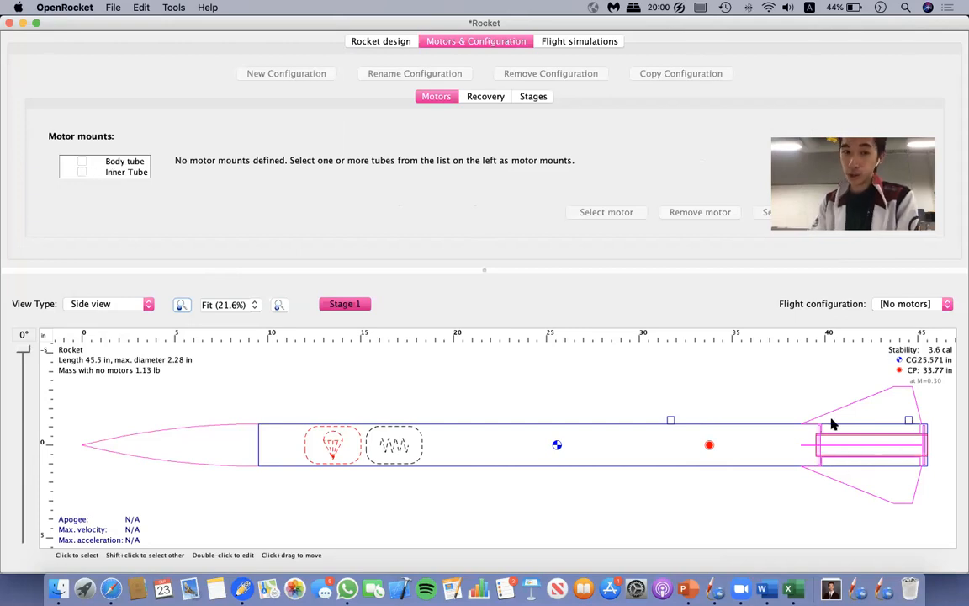
{"action": "left_click", "coordinate": [86, 172]}
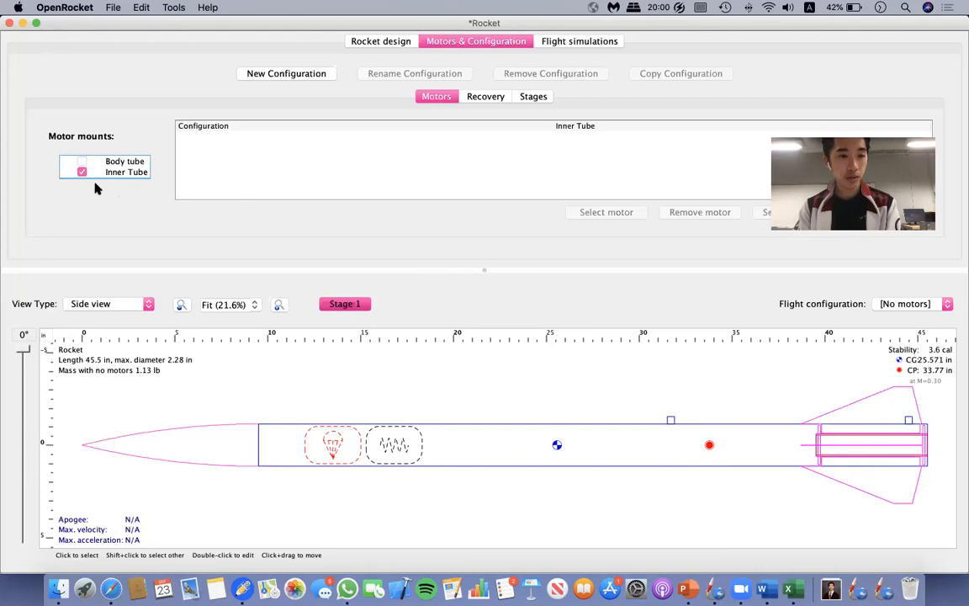
{"action": "left_click", "coordinate": [288, 74]}
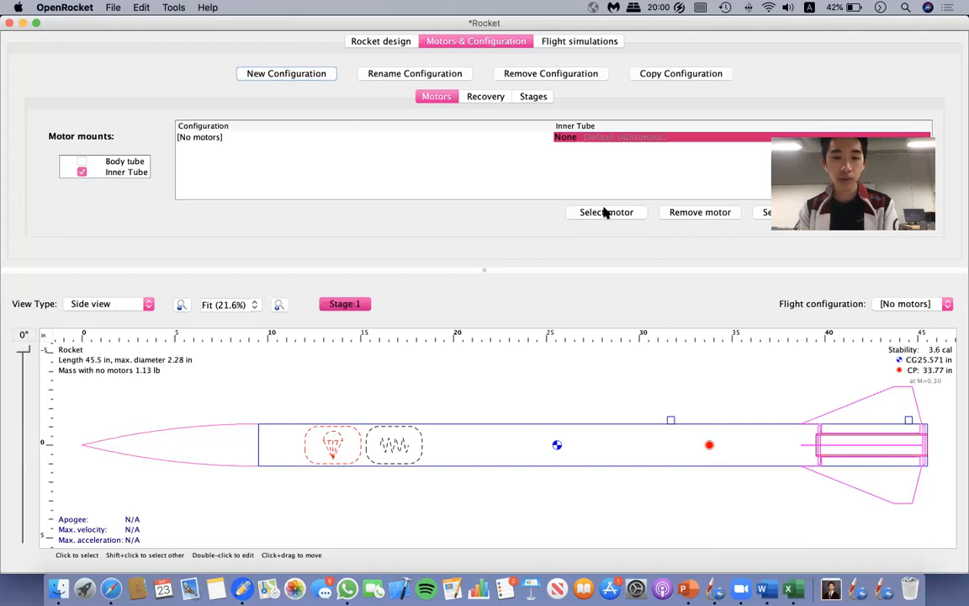
Search for the G64 motor and assign the AeroTech G64 to the Inner Tube mount.
{"action": "left_click", "coordinate": [606, 212]}
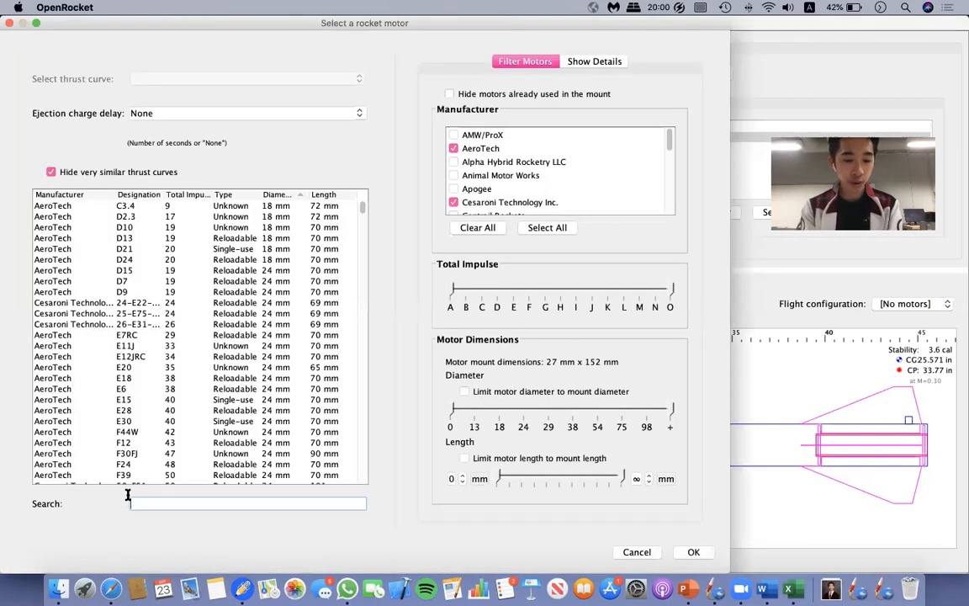
{"action": "type", "text": "G64"}
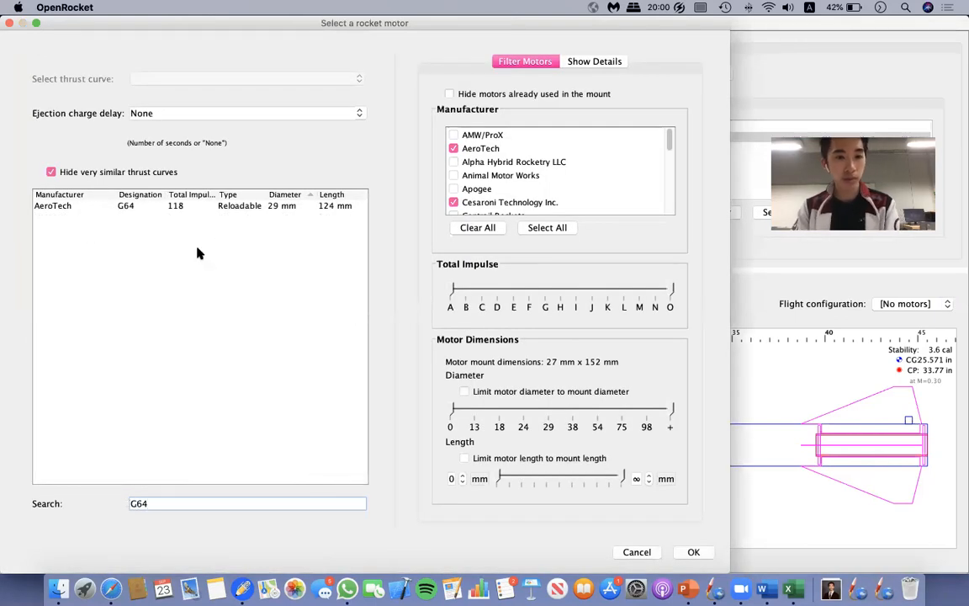
{"action": "left_click", "coordinate": [131, 208]}
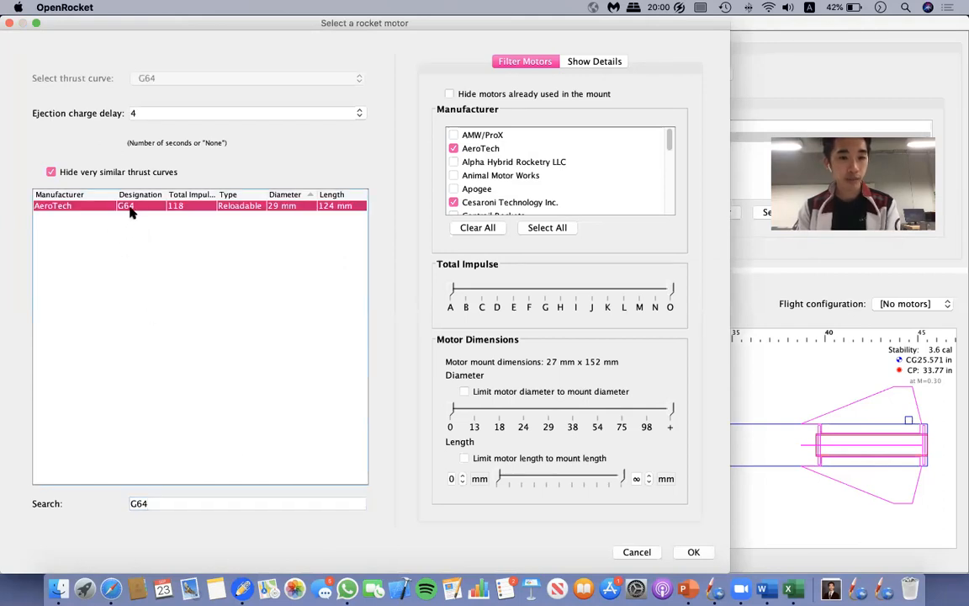
{"action": "left_click", "coordinate": [693, 552]}
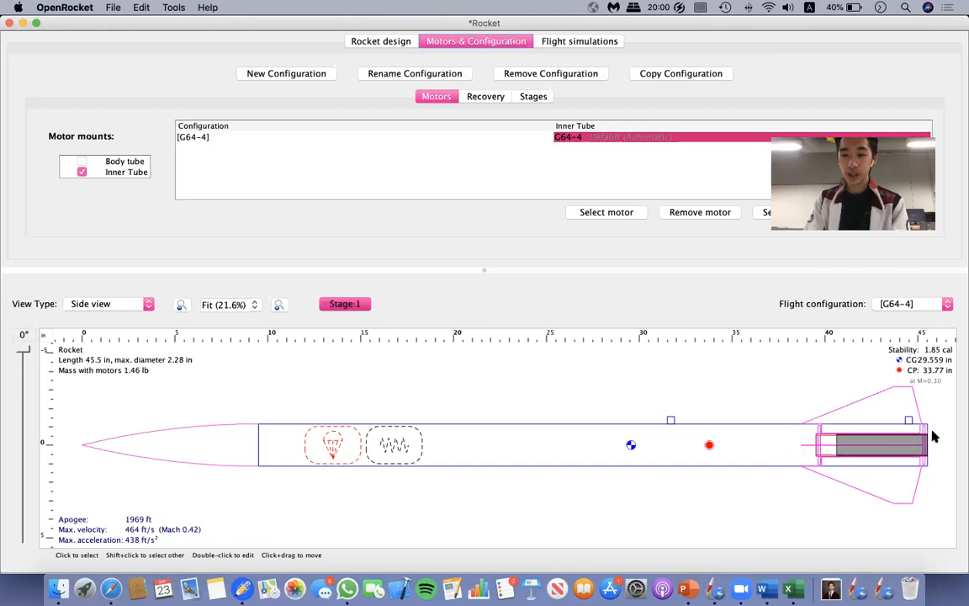
Return to the rocket design and add a mass component to the body tube.
{"action": "left_click", "coordinate": [383, 42]}
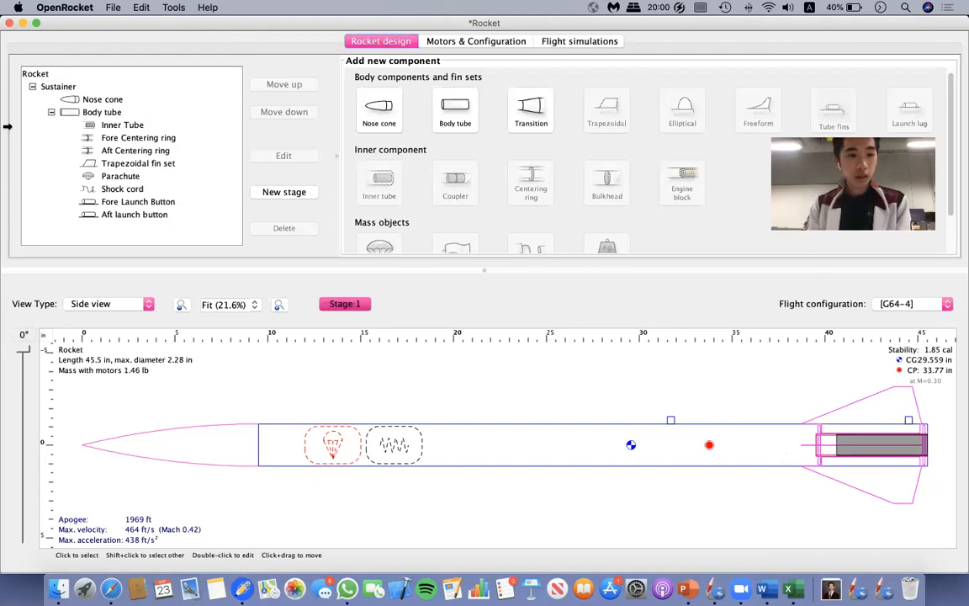
{"action": "left_click", "coordinate": [100, 112]}
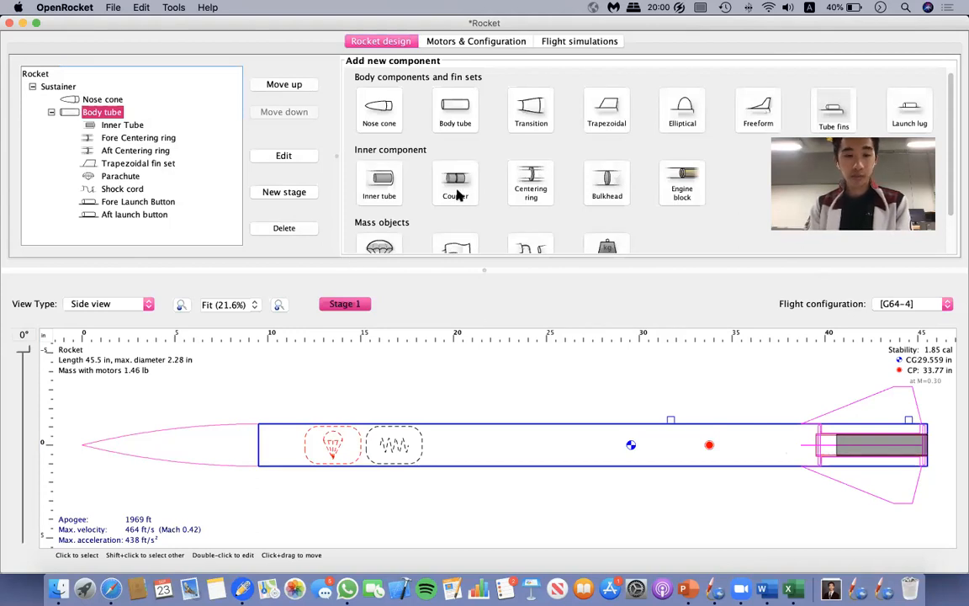
{"action": "scroll", "coordinate": [504, 184], "scroll_direction": "down", "scroll_amount": 3}
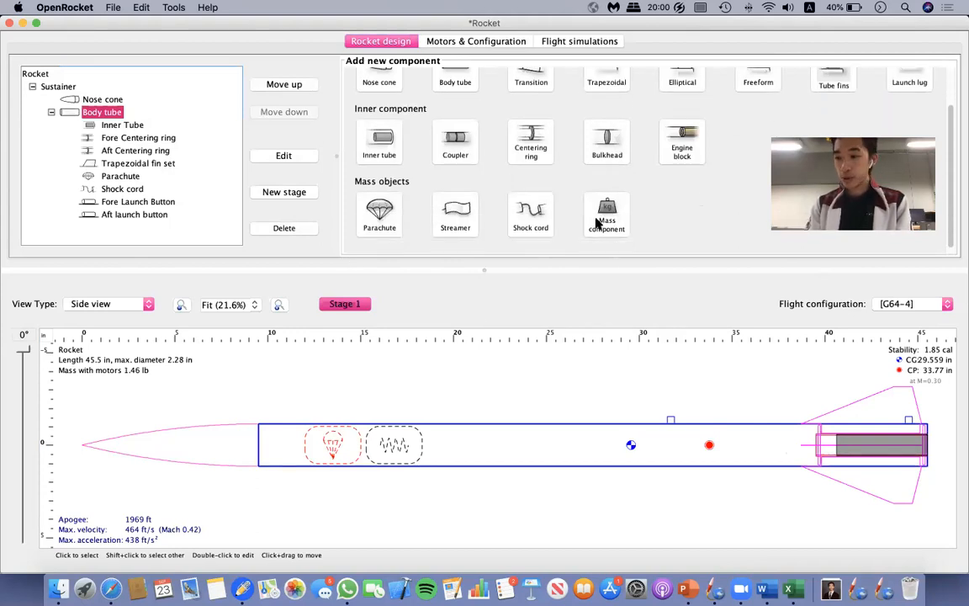
{"action": "left_click", "coordinate": [596, 222]}
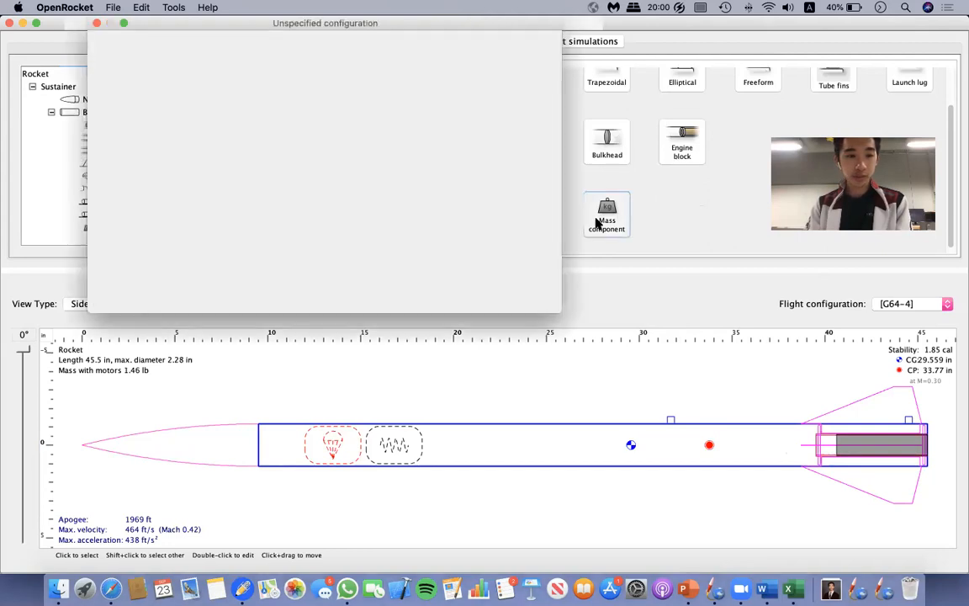
Name the mass component Motor Retention System.
{"action": "left_click", "coordinate": [253, 48]}
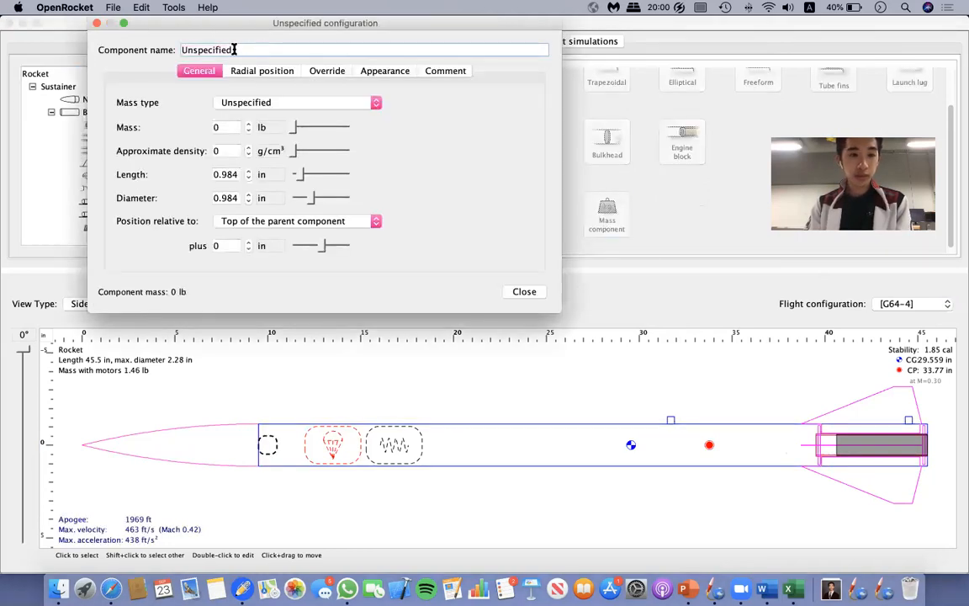
{"action": "left_click_drag", "start_coordinate": [234, 48], "coordinate": [120, 53]}
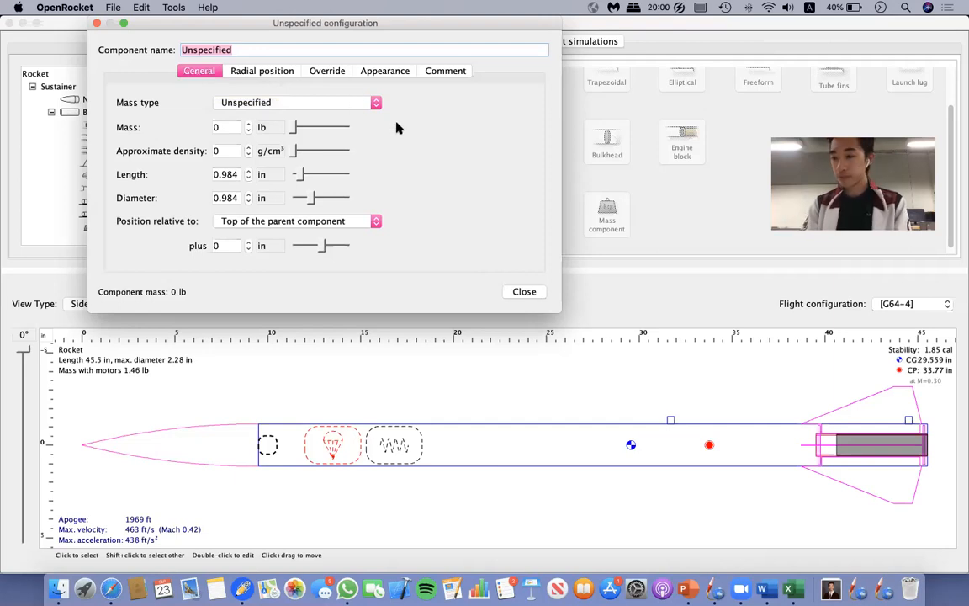
{"action": "type", "text": "Motor Retension"}
{"action": "key", "text": "BackSpace"}
{"action": "key", "text": "BackSpace"}
{"action": "key", "text": "BackSpace"}
{"action": "key", "text": "BackSpace"}
{"action": "type", "text": "tion Syste"}
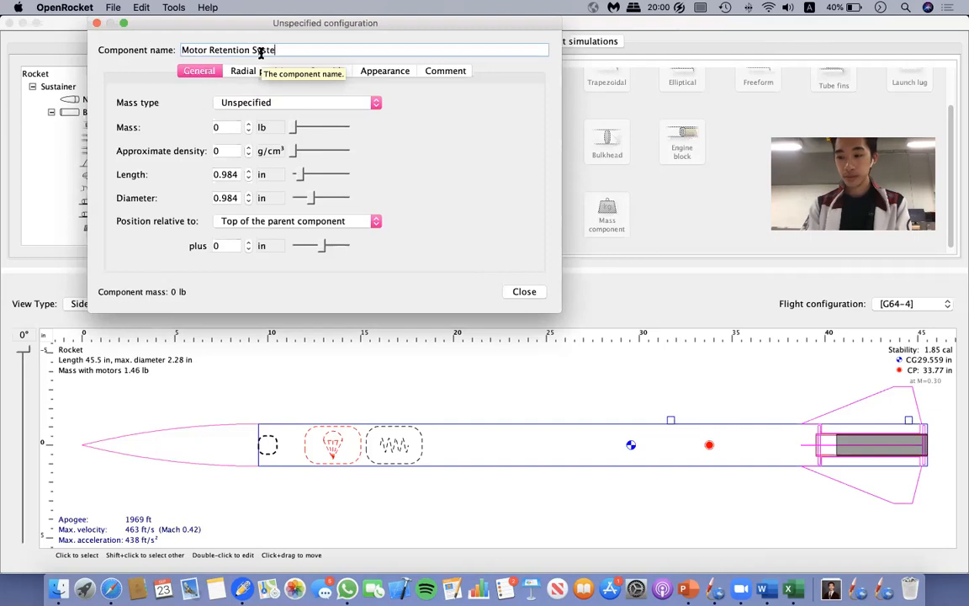
{"action": "type", "text": "m"}
{"action": "left_click", "coordinate": [278, 102]}
{"action": "left_click", "coordinate": [252, 99]}
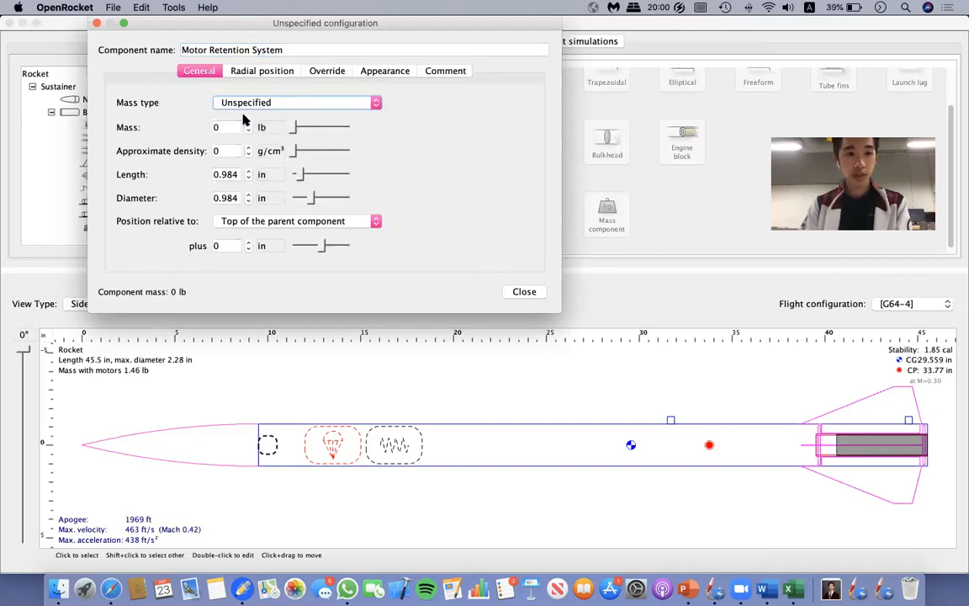
{"action": "left_click", "coordinate": [224, 102]}
{"action": "left_click", "coordinate": [224, 99]}
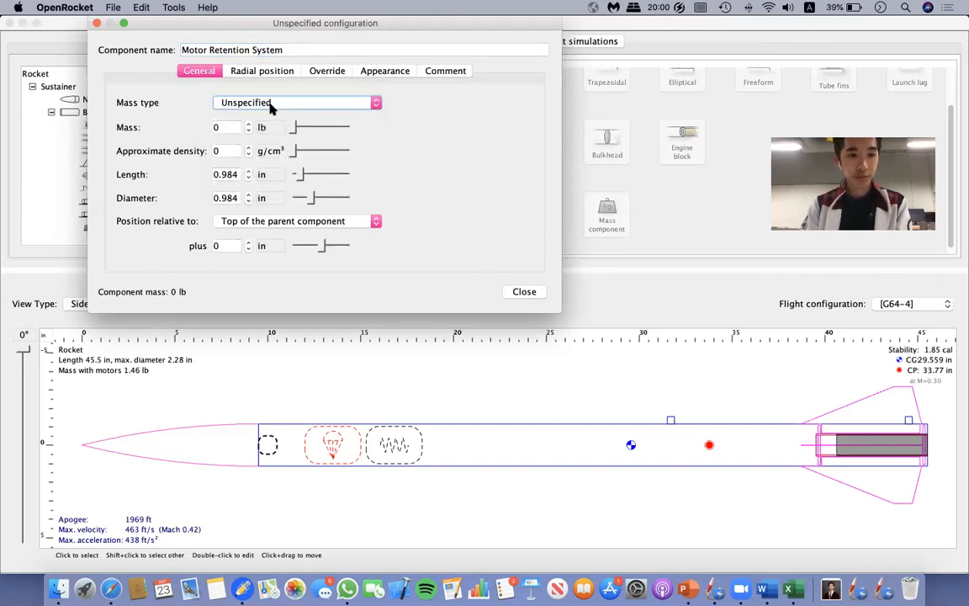
Set the Motor Retention System's mass to 0.125 lb and its approximate density to 1.96 g/cm³.
{"action": "left_click", "coordinate": [271, 104]}
{"action": "left_click", "coordinate": [167, 134]}
{"action": "left_click", "coordinate": [217, 126]}
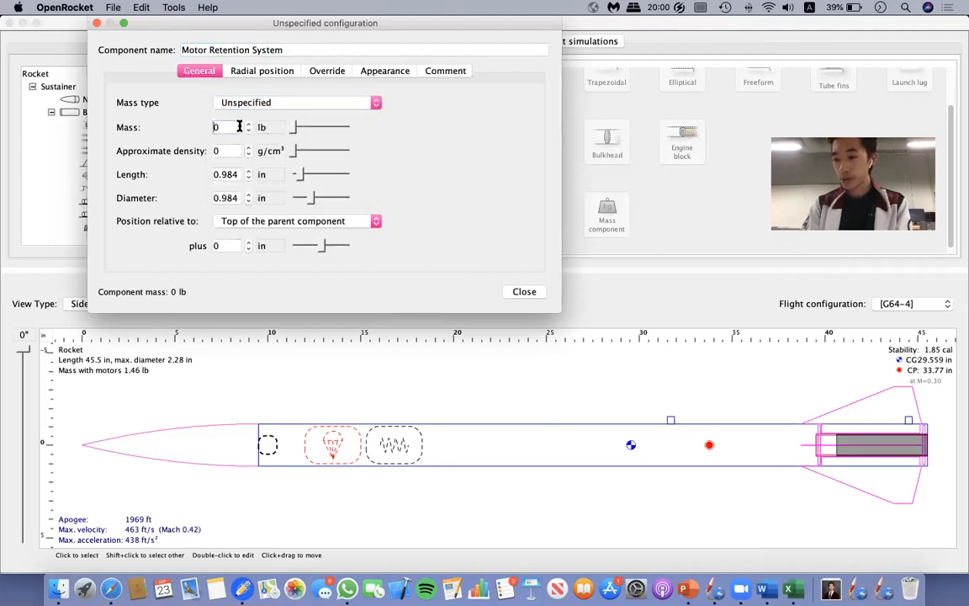
{"action": "type", "text": ".125"}
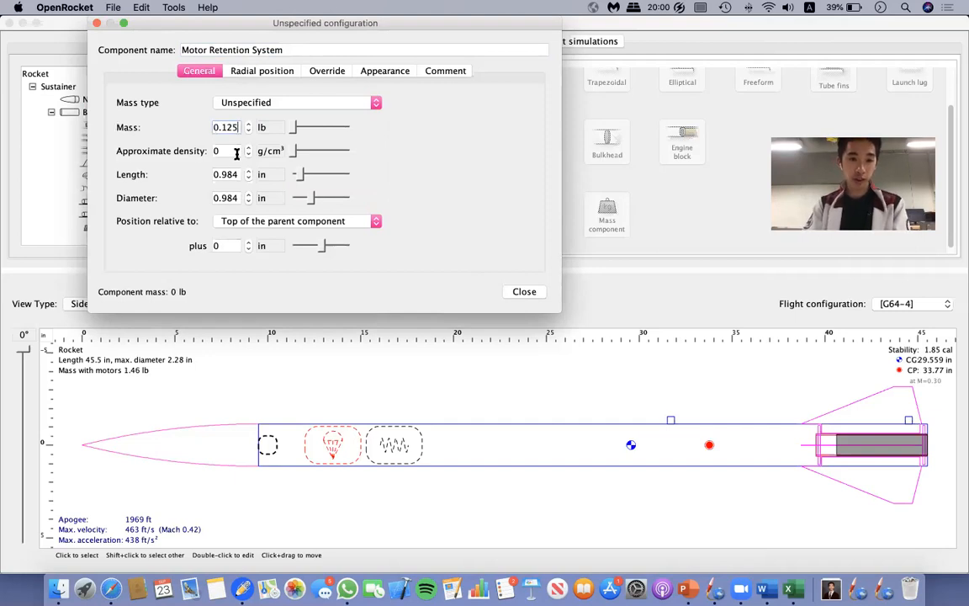
{"action": "left_click", "coordinate": [237, 151]}
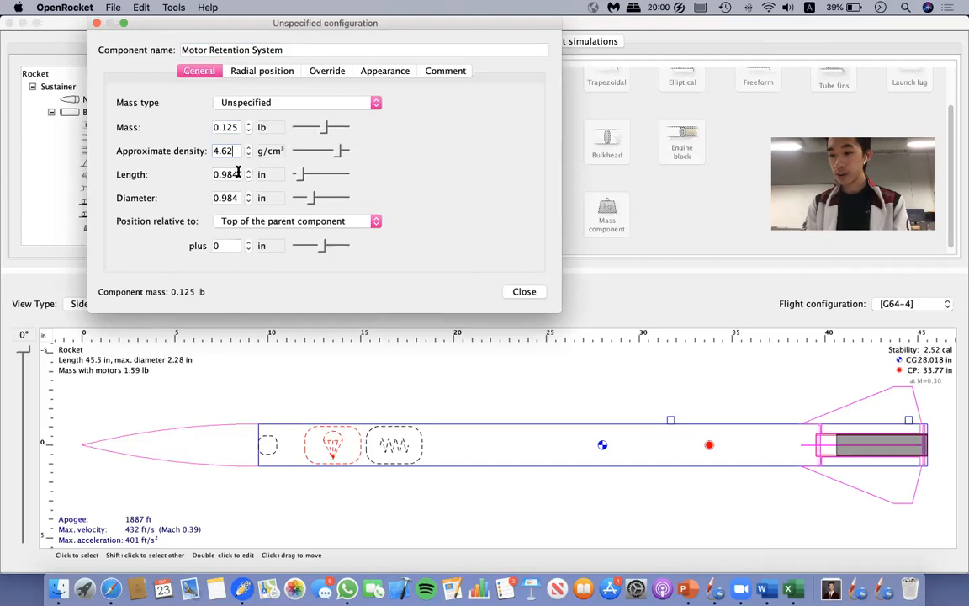
{"action": "left_click_drag", "start_coordinate": [234, 153], "coordinate": [195, 149]}
{"action": "type", "text": "1.96"}
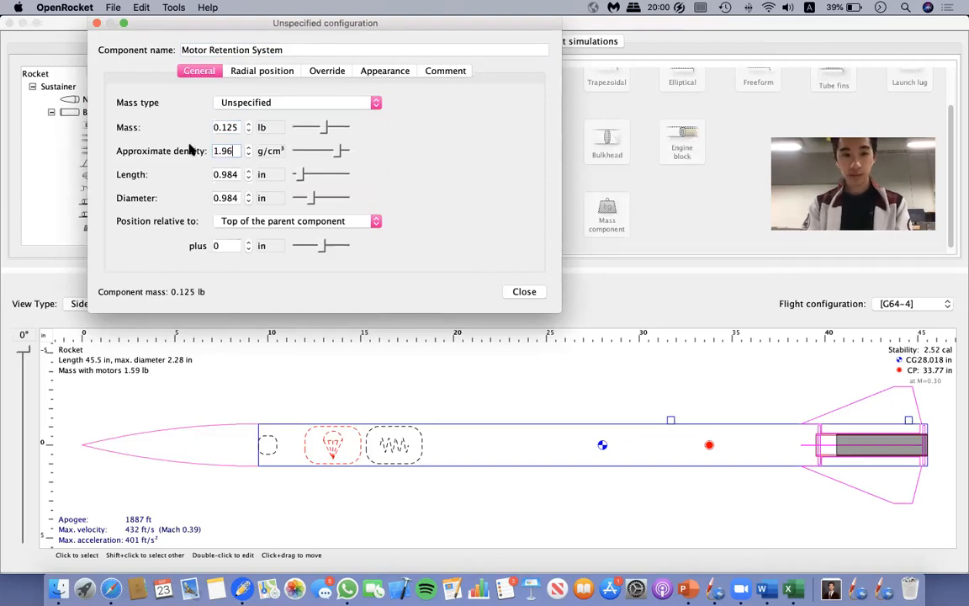
Size the Motor Retention System 0.5 in long and 2.122 in in diameter, and offset it 36 in from the top of the body tube.
{"action": "left_click", "coordinate": [239, 175]}
{"action": "key", "text": "BackSpace"}
{"action": "key", "text": "BackSpace"}
{"action": "key", "text": "BackSpace"}
{"action": "key", "text": "BackSpace"}
{"action": "key", "text": "BackSpace"}
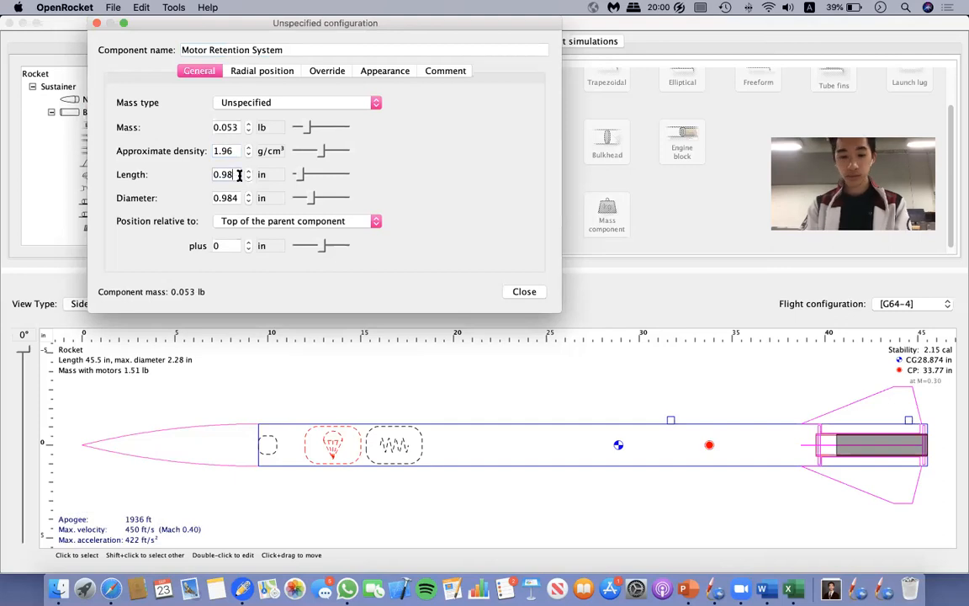
{"action": "type", "text": "0.5"}
{"action": "left_click_drag", "start_coordinate": [238, 199], "coordinate": [97, 208]}
{"action": "type", "text": "2.122"}
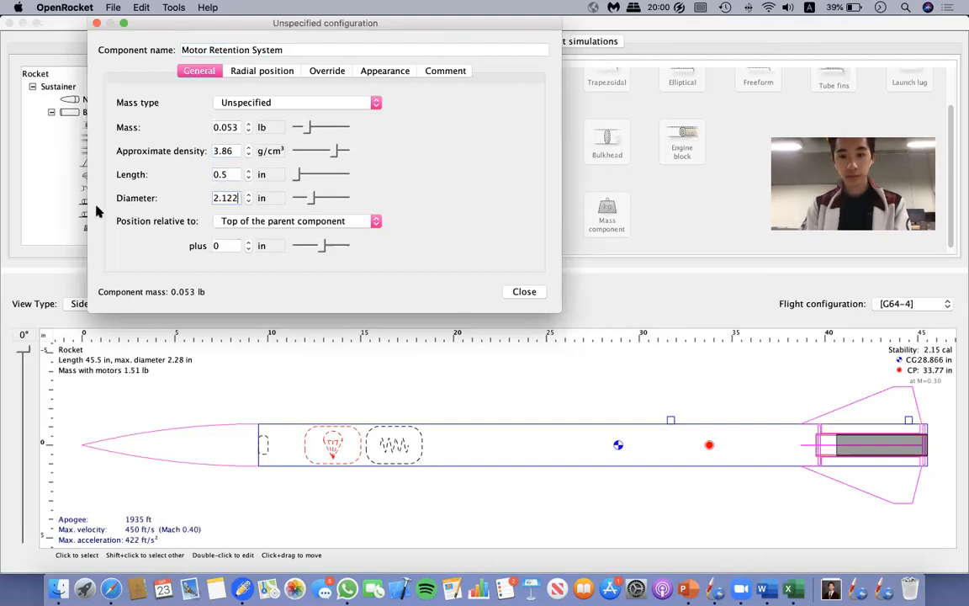
{"action": "key", "text": "Return"}
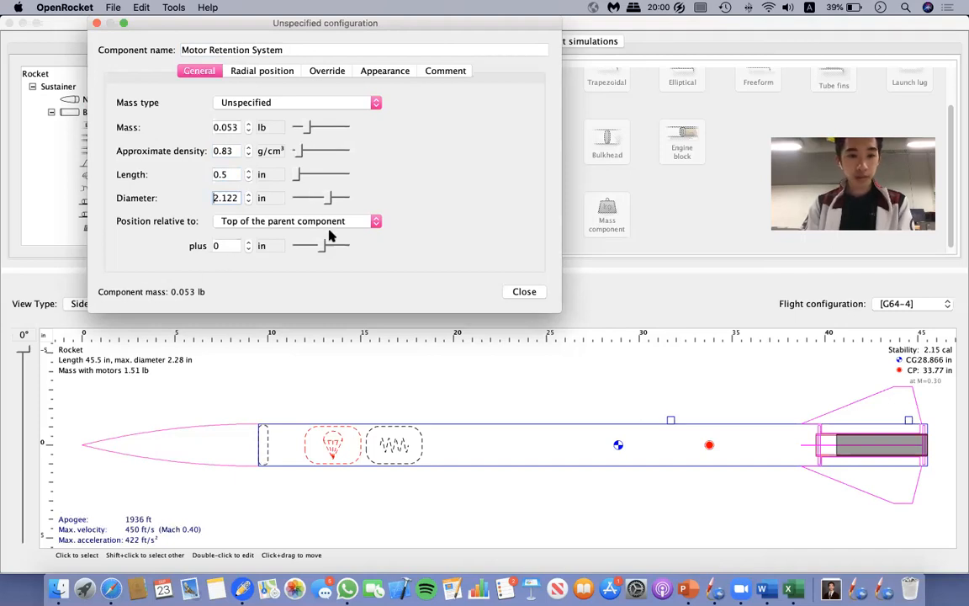
{"action": "left_click_drag", "start_coordinate": [328, 244], "coordinate": [357, 255]}
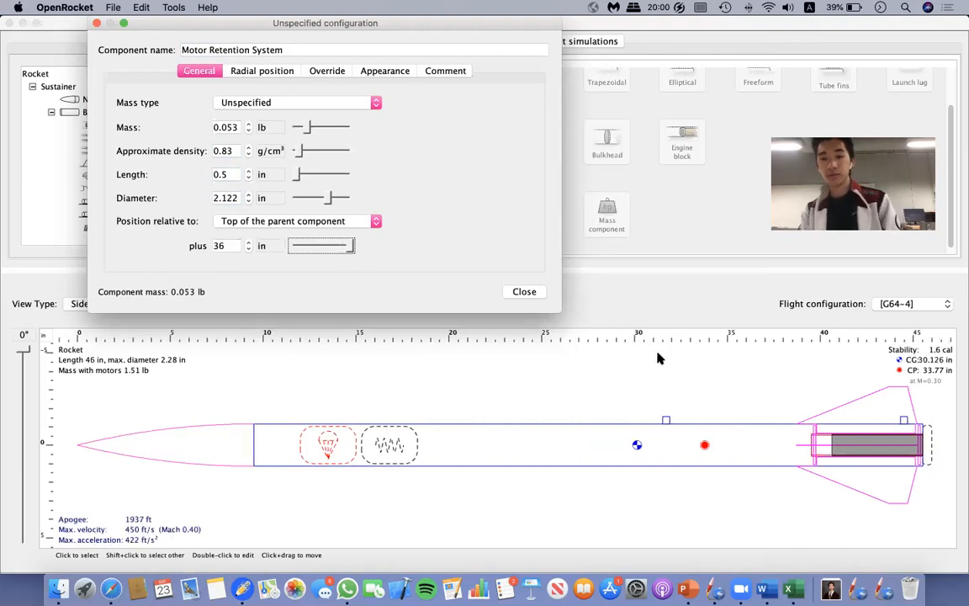
{"action": "left_click", "coordinate": [524, 292]}
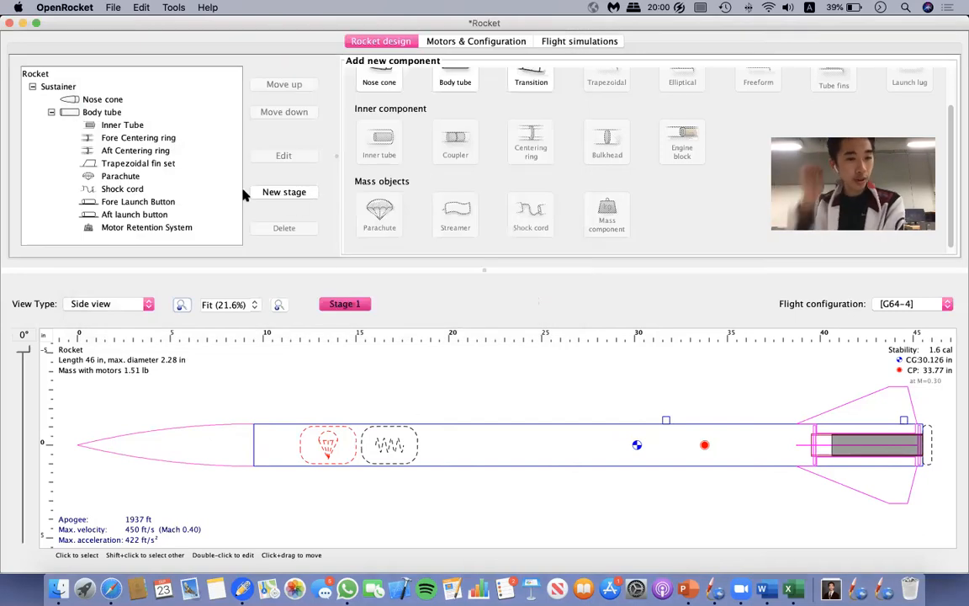
Add another mass component to the body tube and name it Forged Eyebolt.
{"action": "left_click", "coordinate": [93, 111]}
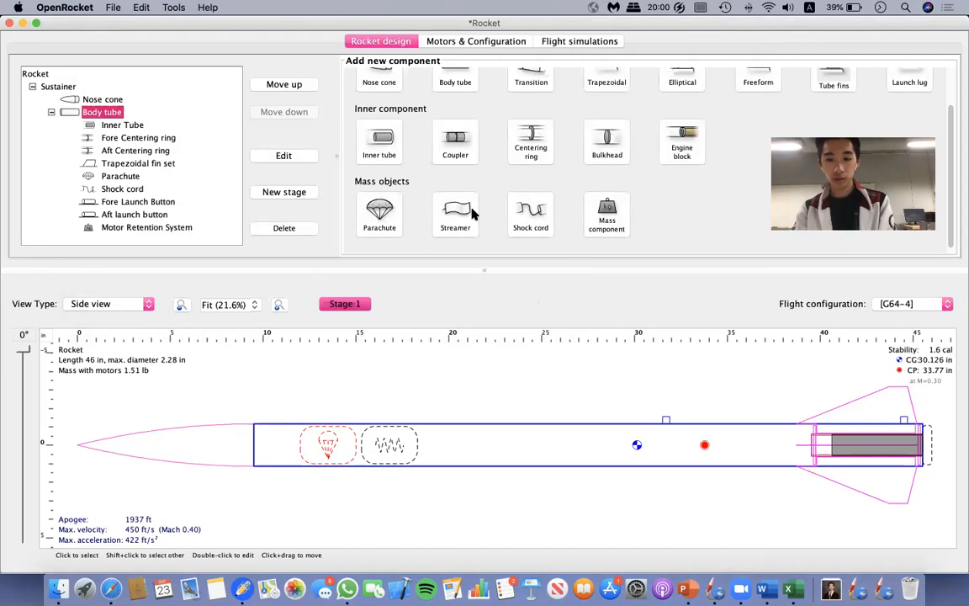
{"action": "left_click", "coordinate": [606, 212]}
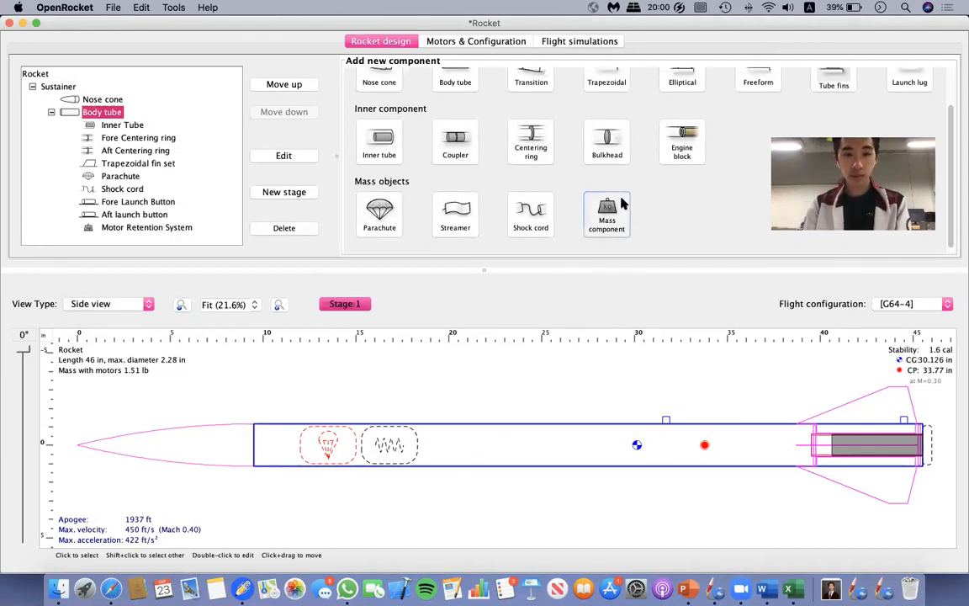
{"action": "left_click_drag", "start_coordinate": [259, 52], "coordinate": [127, 40]}
{"action": "type", "text": "Forged Eyebolt"}
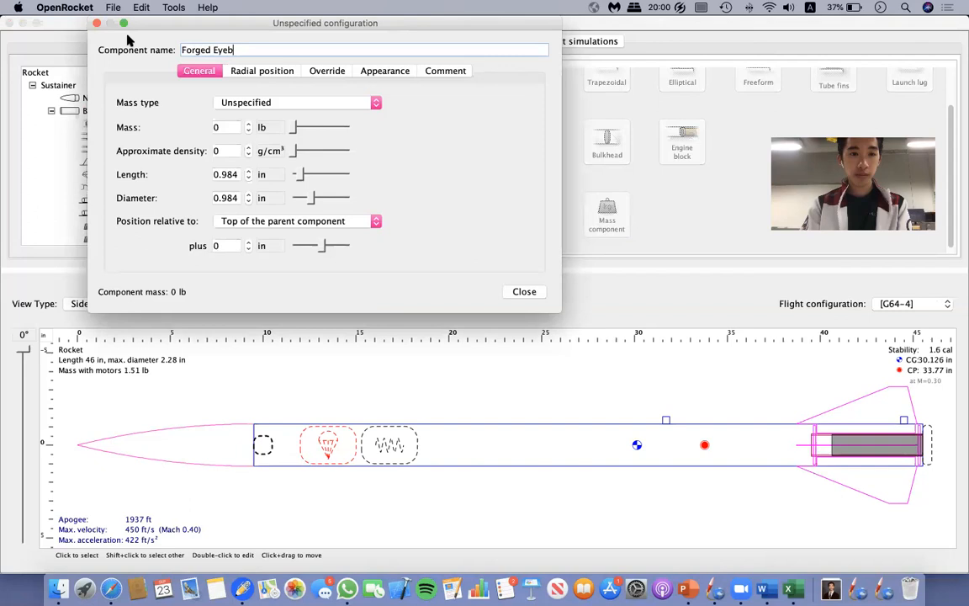
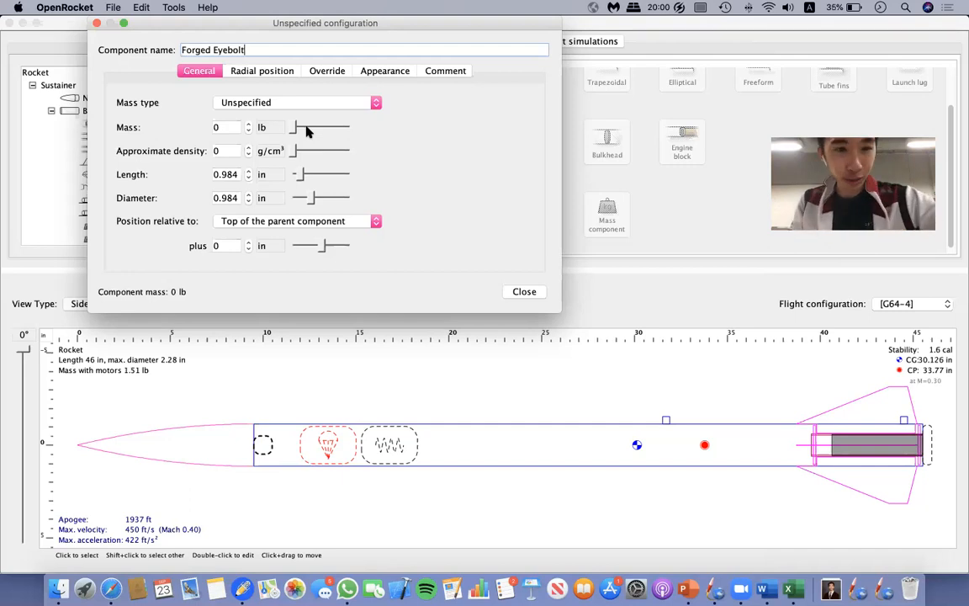
Set the Forged Eyebolt's mass to 0.125 lb, leaving its mass type unspecified.
{"action": "left_click", "coordinate": [304, 102]}
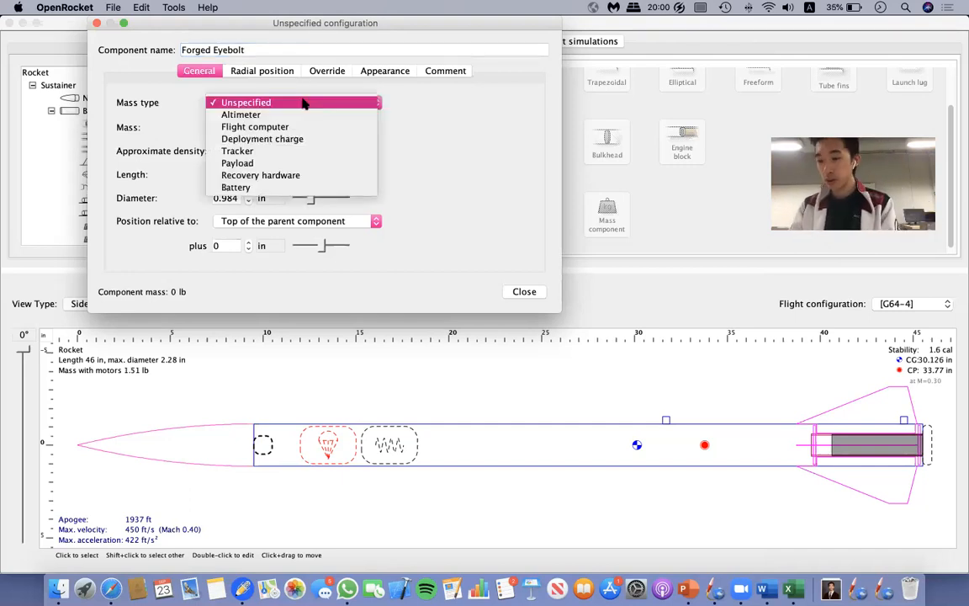
{"action": "left_click", "coordinate": [488, 144]}
{"action": "left_click", "coordinate": [226, 127]}
{"action": "type", "text": "1"}
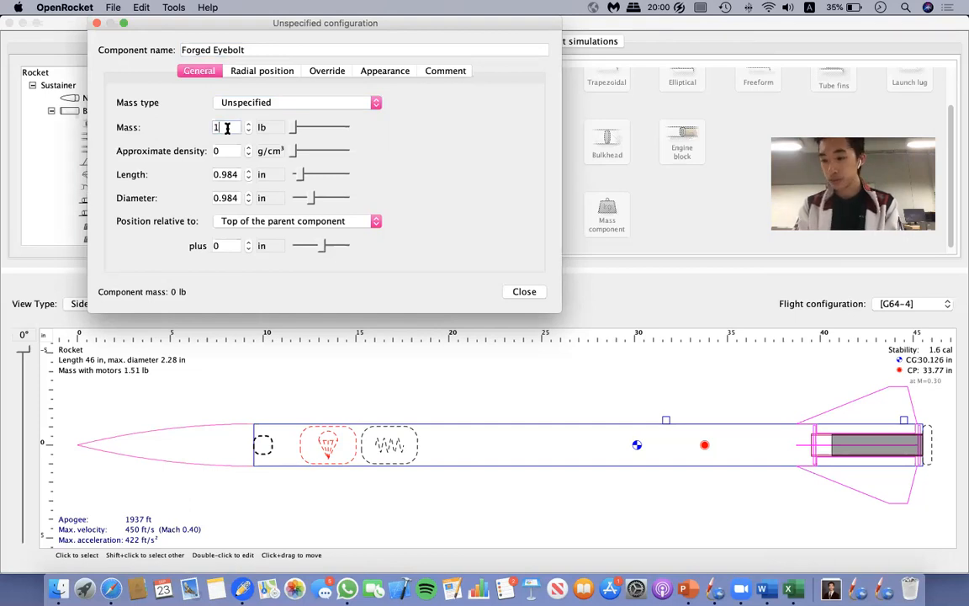
{"action": "key", "text": "BackSpace"}
{"action": "type", "text": "0.125"}
{"action": "left_click", "coordinate": [236, 152]}
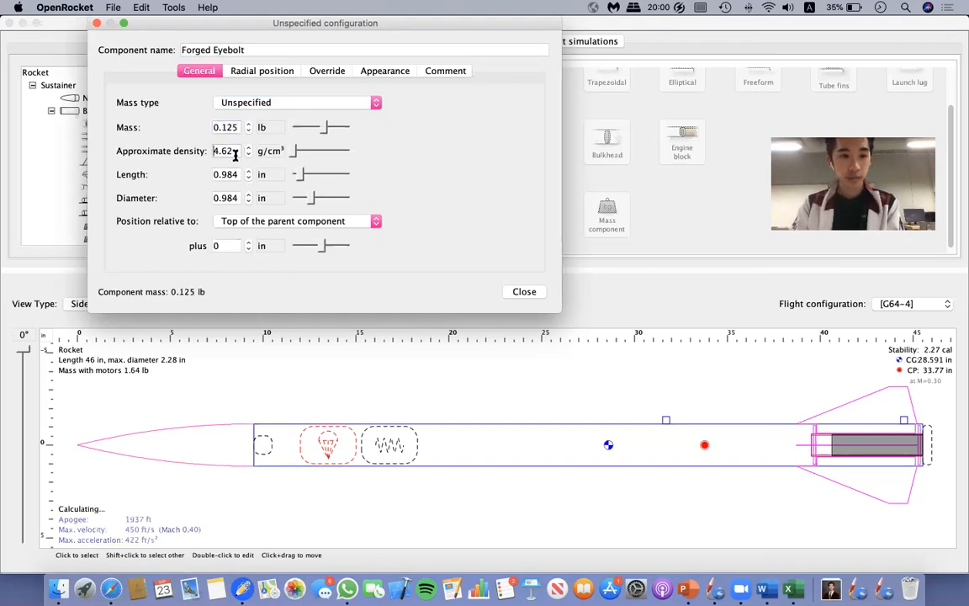
Size the Forged Eyebolt 1.5 in long and 0.75 in in diameter.
{"action": "left_click", "coordinate": [239, 176]}
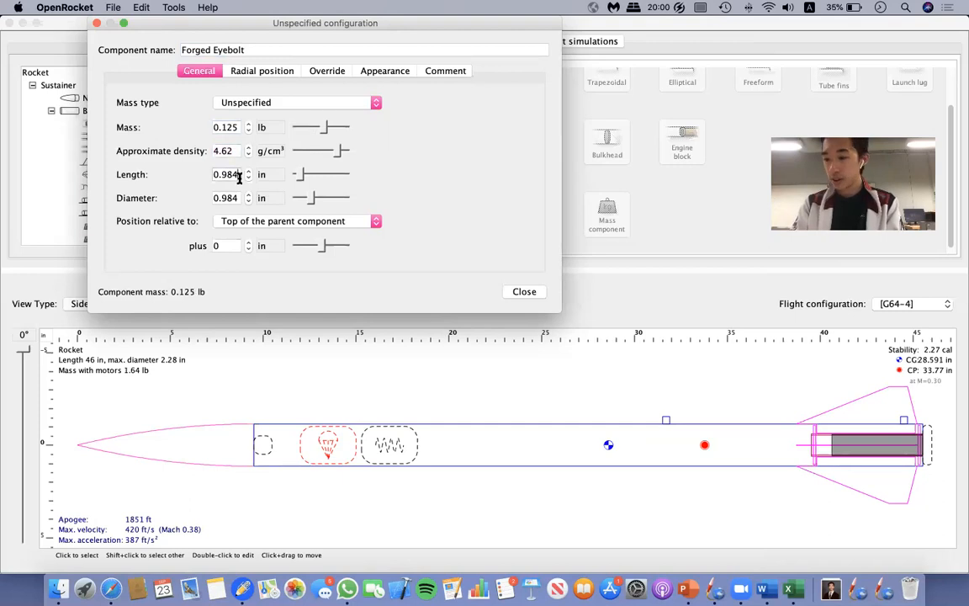
{"action": "left_click_drag", "start_coordinate": [238, 178], "coordinate": [99, 164]}
{"action": "type", "text": "1.5"}
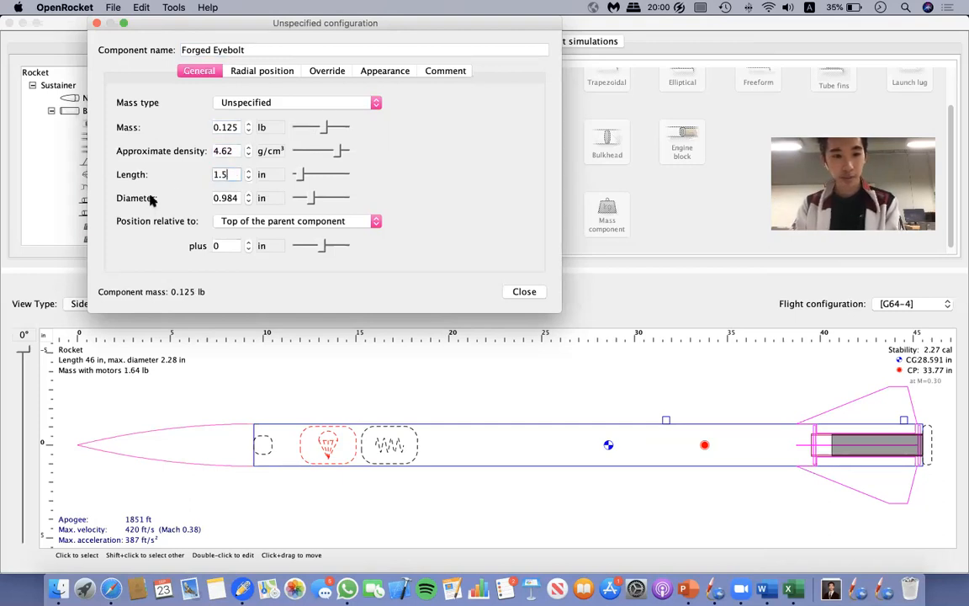
{"action": "key", "text": "Tab"}
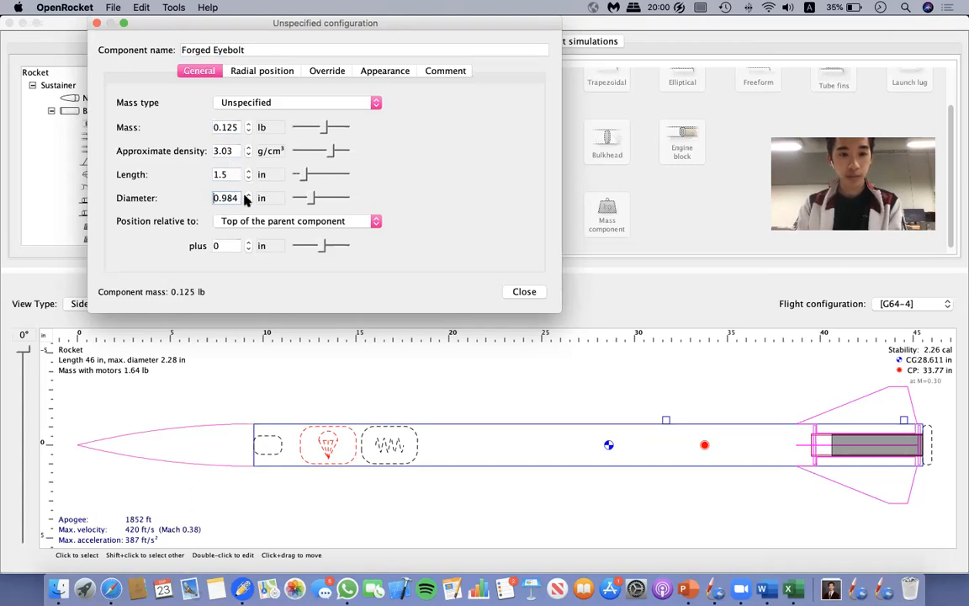
{"action": "left_click_drag", "start_coordinate": [239, 199], "coordinate": [177, 202]}
{"action": "type", "text": "0.75"}
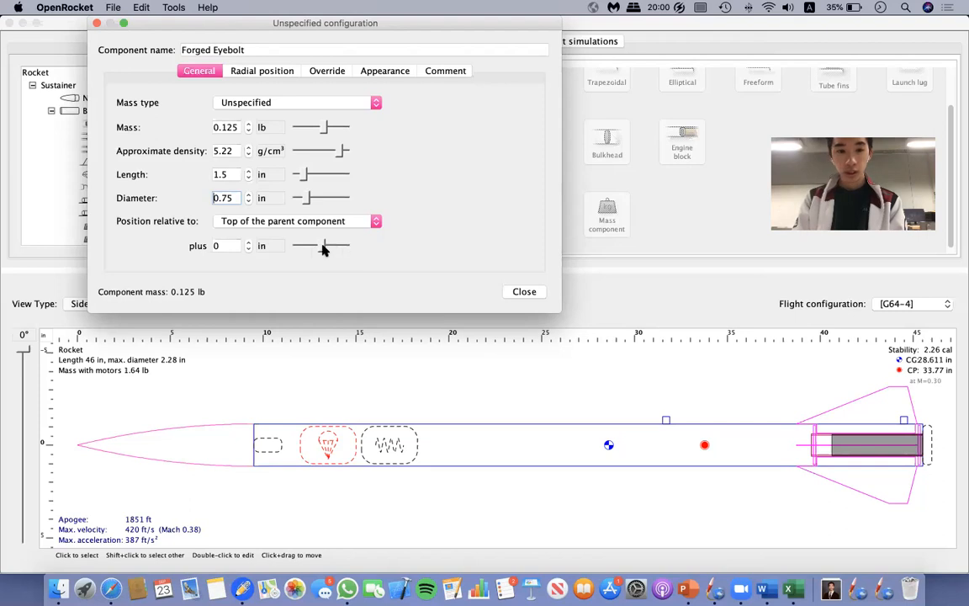
Offset the Forged Eyebolt 29 in from the top of the body tube with a radial distance of 0.7 in.
{"action": "left_click_drag", "start_coordinate": [320, 247], "coordinate": [344, 258]}
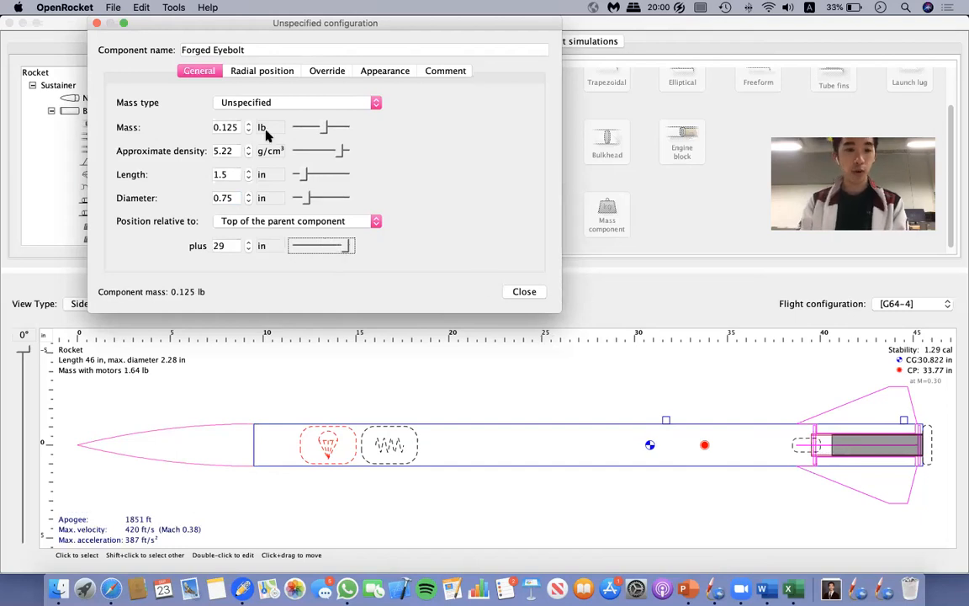
{"action": "left_click", "coordinate": [262, 72]}
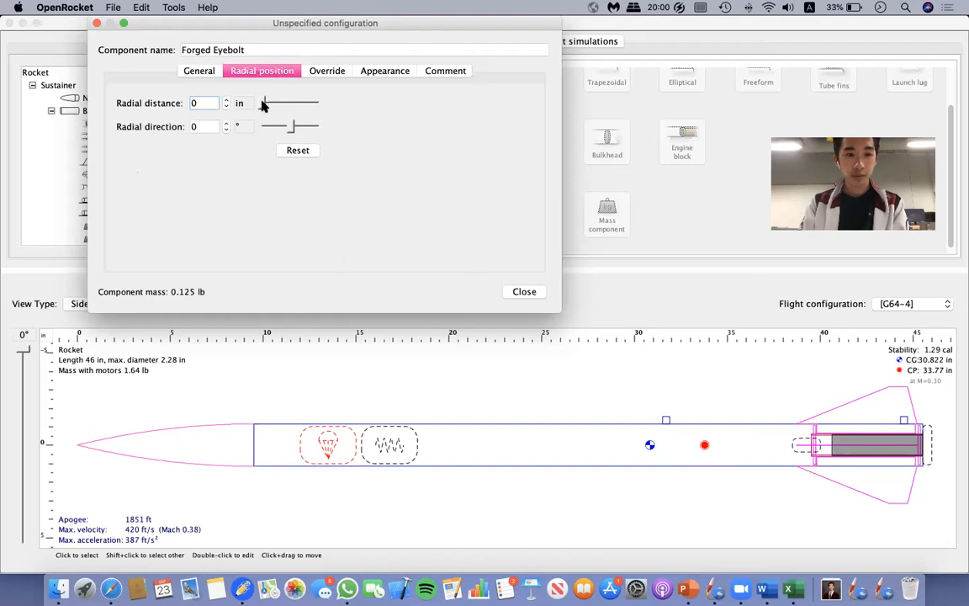
{"action": "left_click_drag", "start_coordinate": [262, 101], "coordinate": [268, 105]}
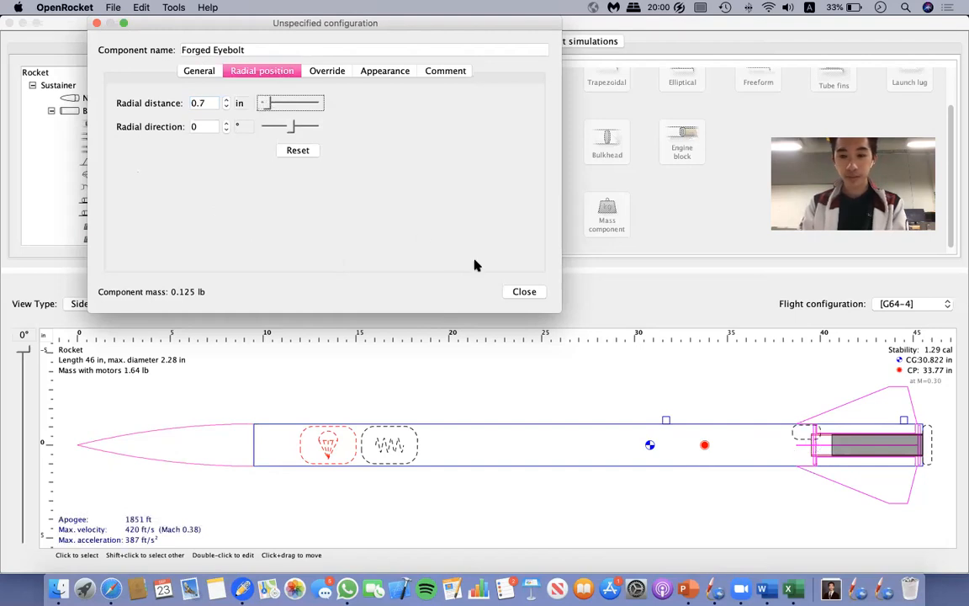
{"action": "left_click", "coordinate": [528, 294]}
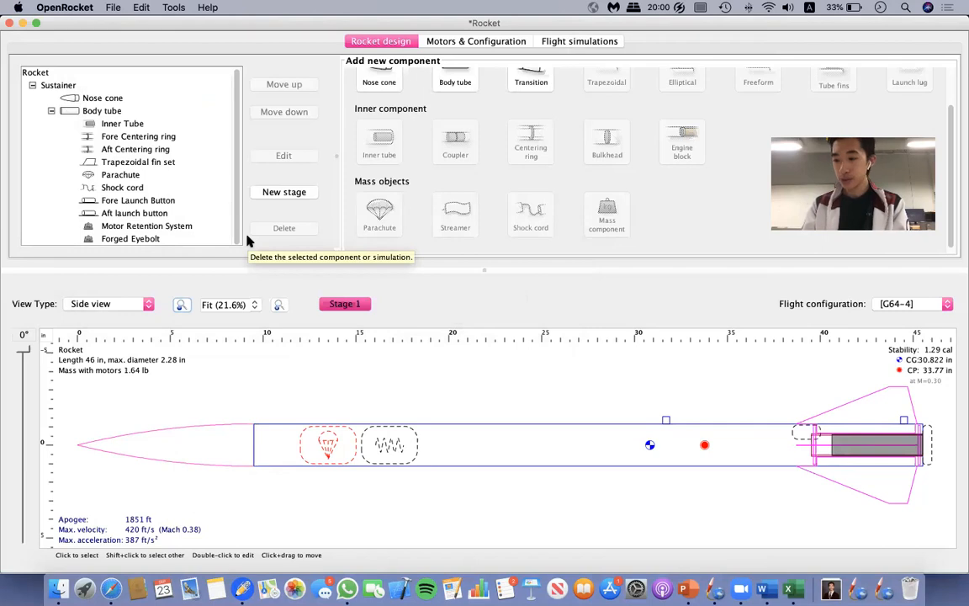
Give the nose cone a shoulder 1 in long and 2 in in diameter.
{"action": "left_click", "coordinate": [90, 98]}
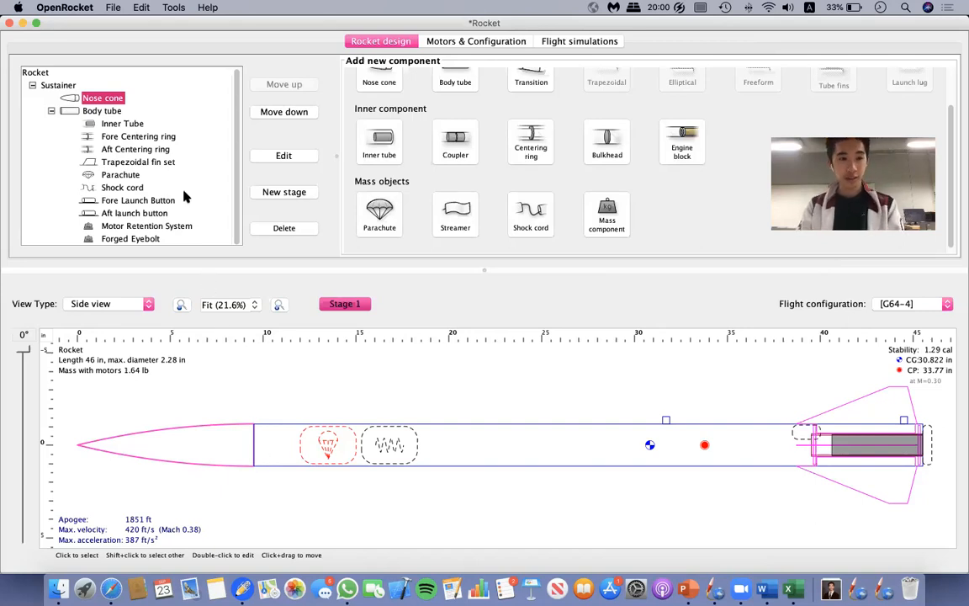
{"action": "double_click", "coordinate": [94, 95]}
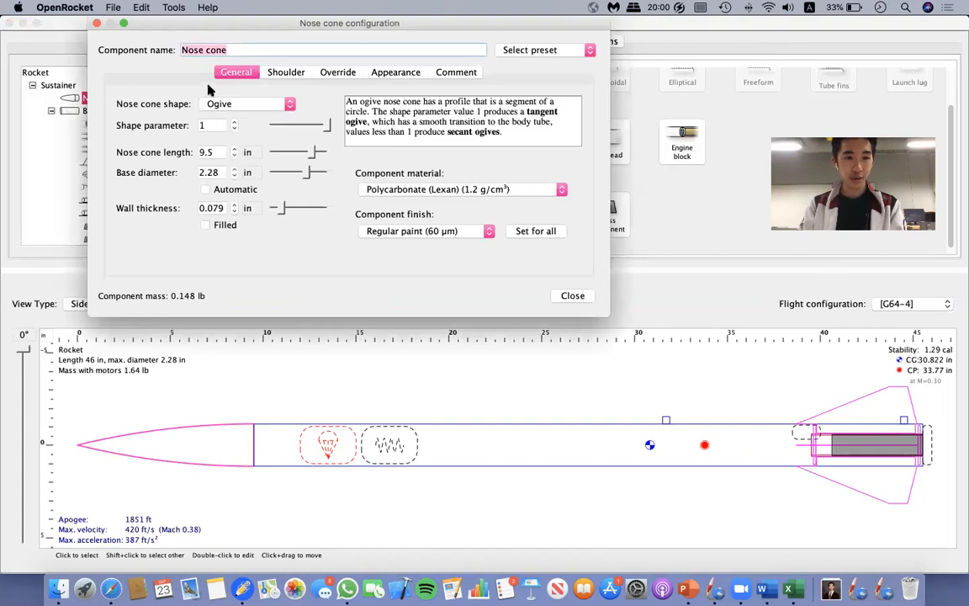
{"action": "left_click", "coordinate": [282, 73]}
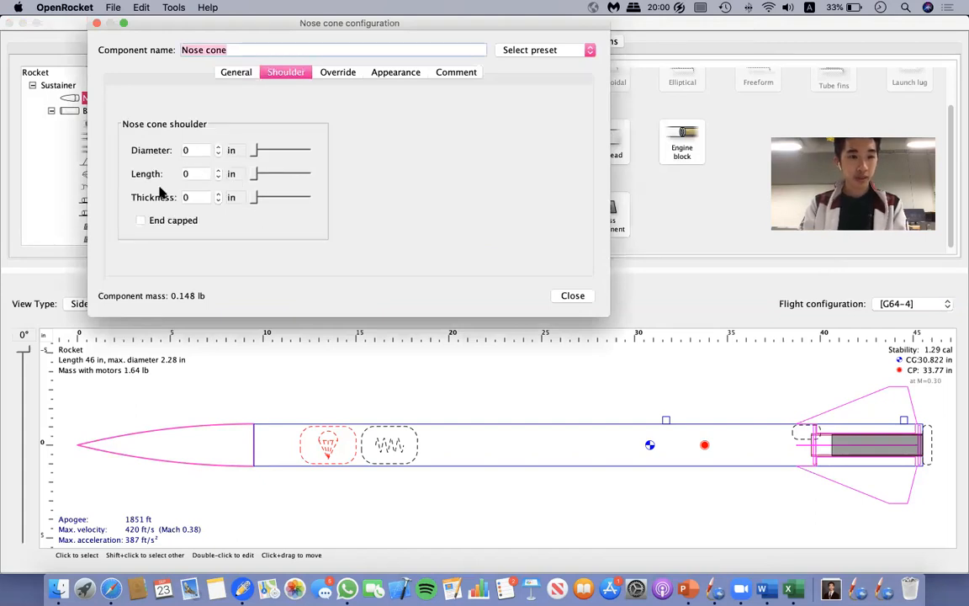
{"action": "left_click", "coordinate": [218, 170]}
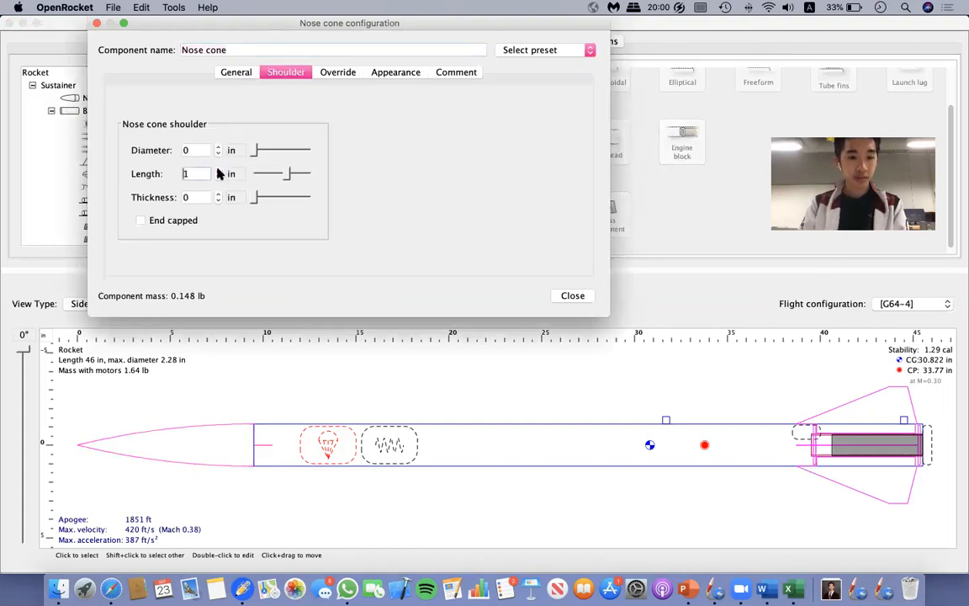
{"action": "left_click", "coordinate": [218, 170]}
{"action": "left_click", "coordinate": [218, 178]}
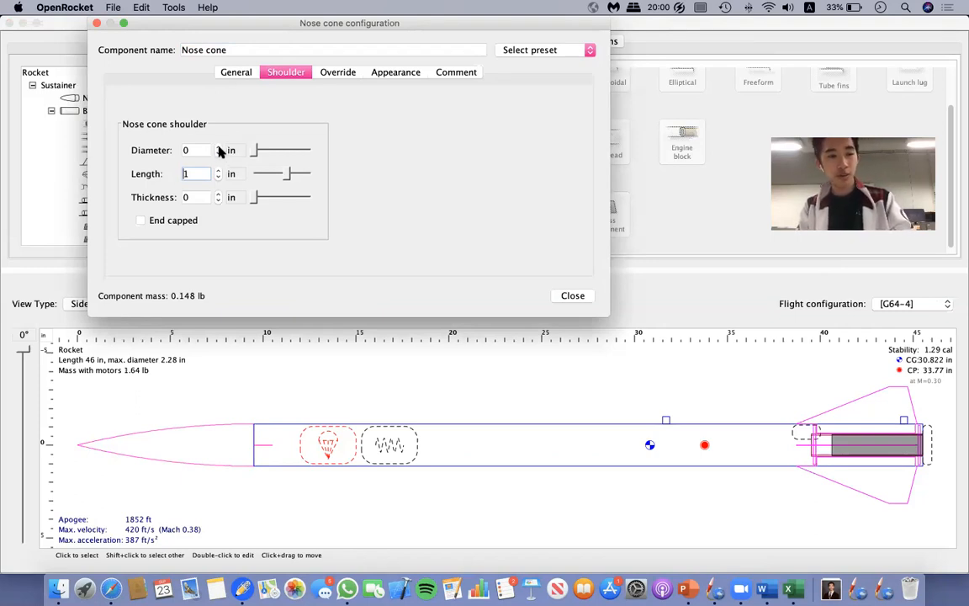
{"action": "left_click", "coordinate": [217, 150]}
{"action": "type", "text": "2"}
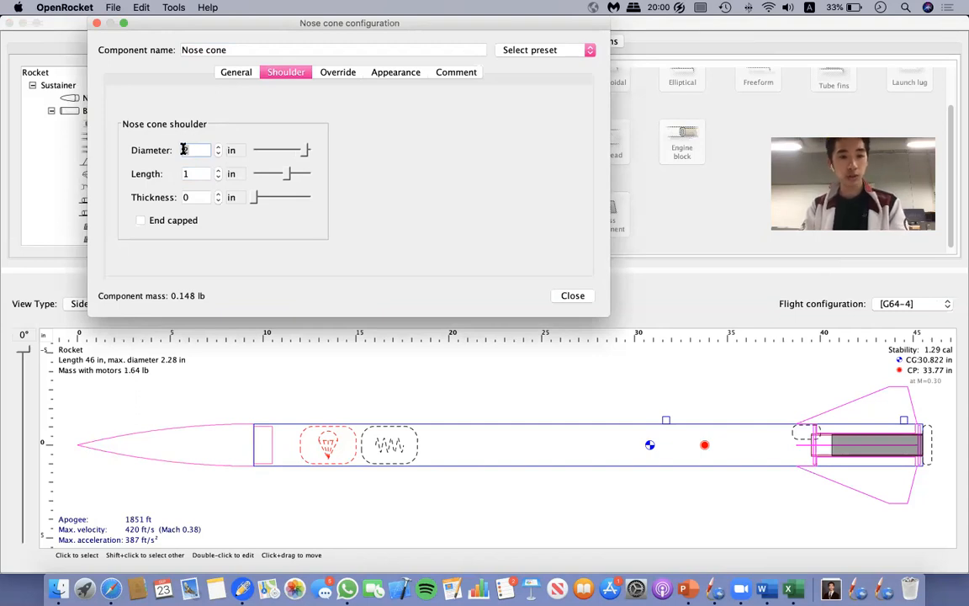
Check the body tube's inner diameter and set the nose cone's shoulder diameter to 2.13 in.
{"action": "double_click", "coordinate": [183, 149]}
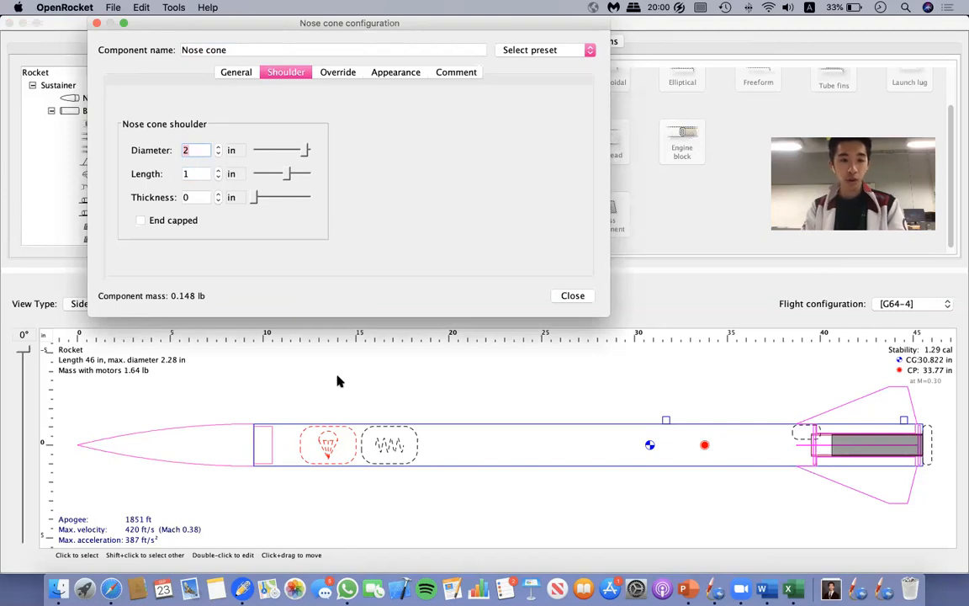
{"action": "double_click", "coordinate": [294, 439]}
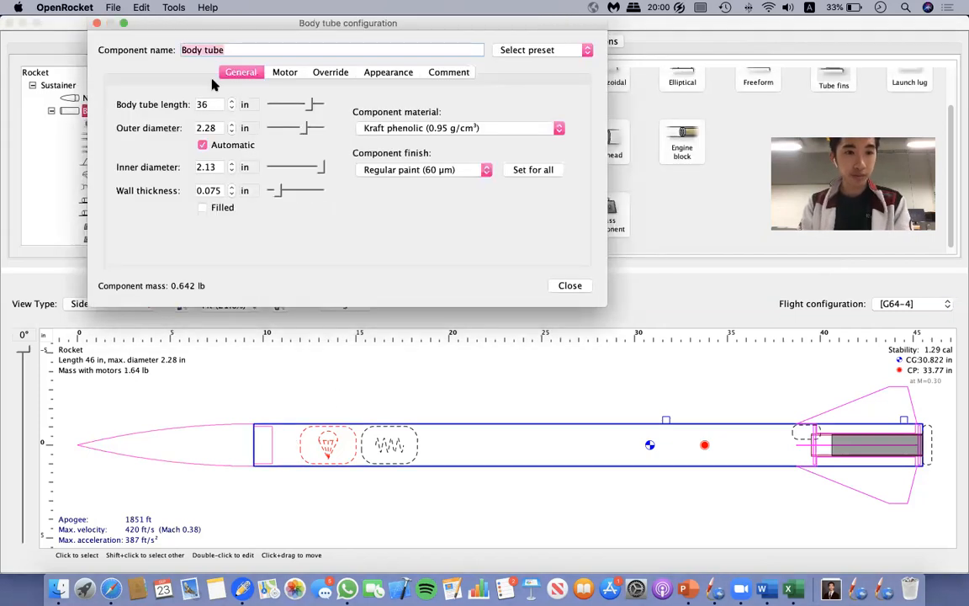
{"action": "left_click", "coordinate": [569, 285]}
{"action": "left_click", "coordinate": [95, 98]}
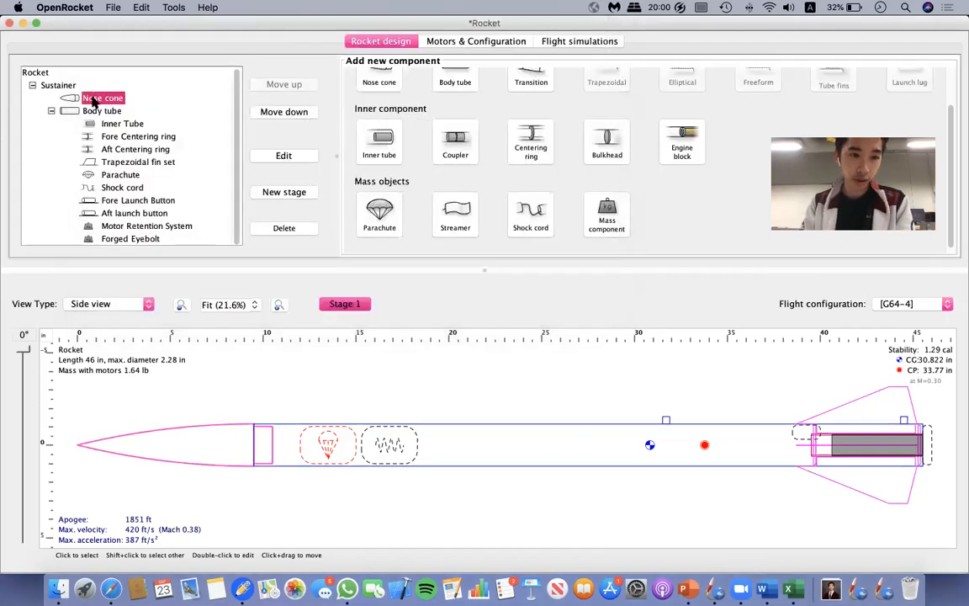
{"action": "double_click", "coordinate": [95, 98]}
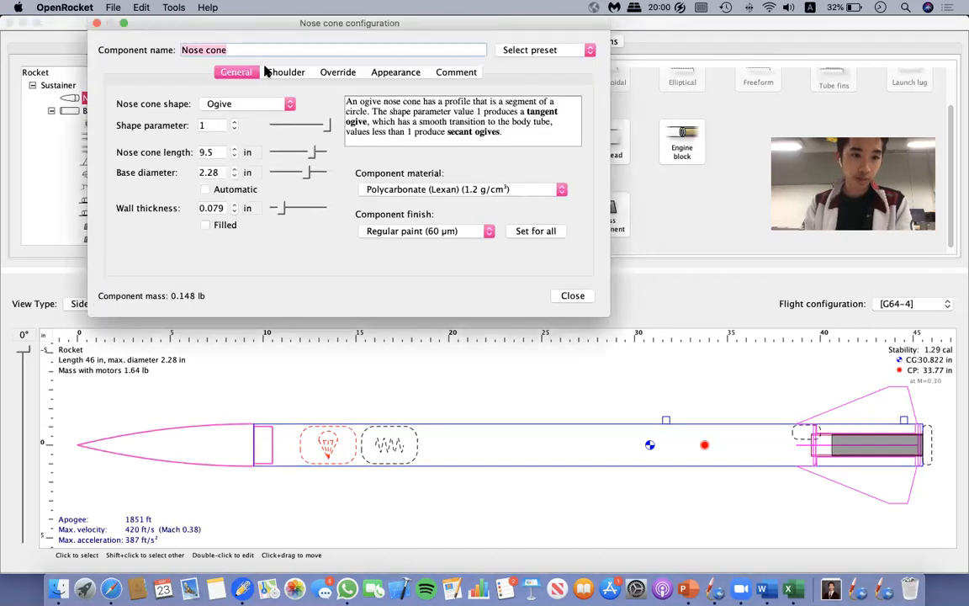
{"action": "left_click", "coordinate": [288, 73]}
{"action": "left_click", "coordinate": [202, 150]}
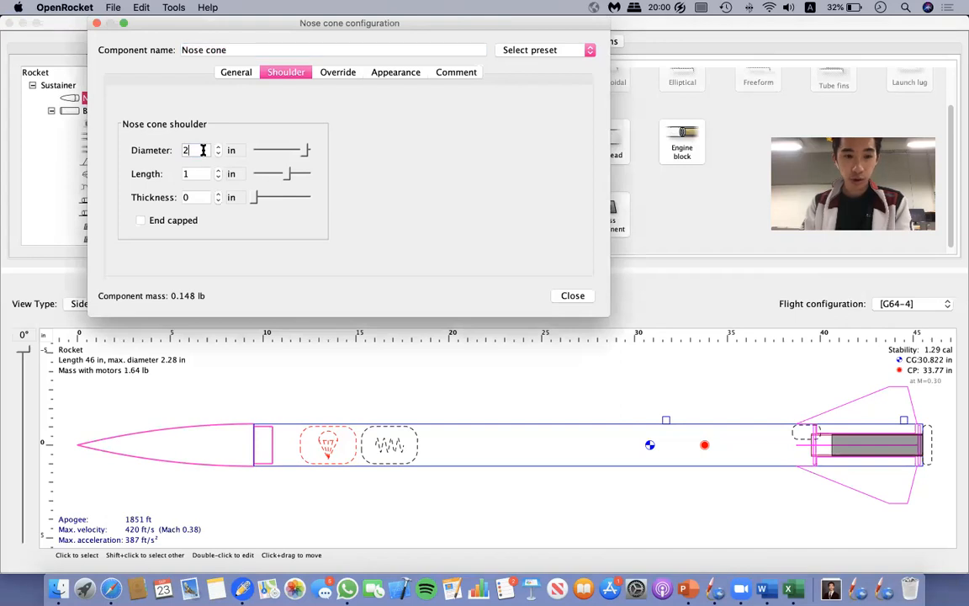
{"action": "type", "text": ".13"}
{"action": "key", "text": "Return"}
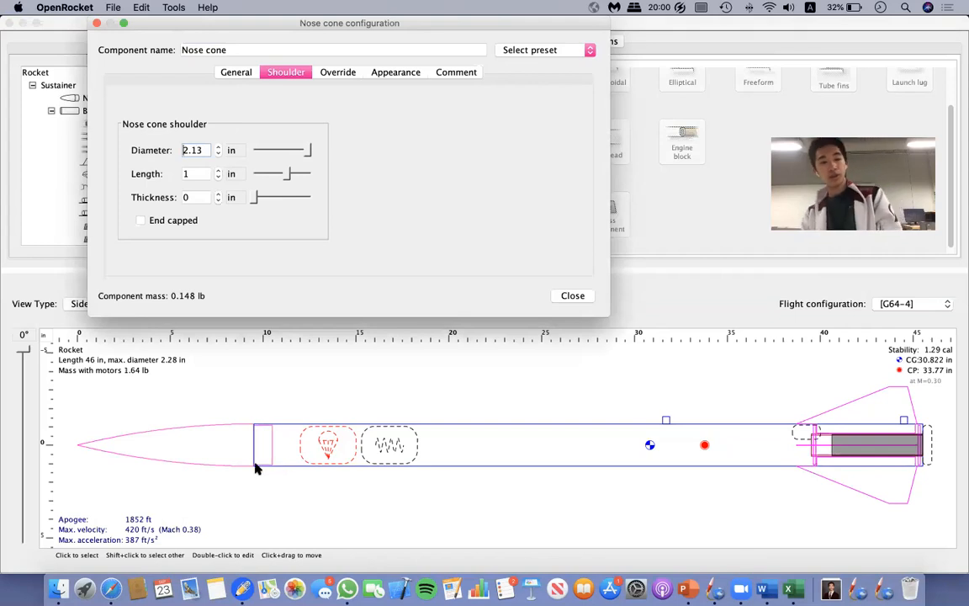
Try a 2 in shoulder length on the nose cone, set it back to 1 in, and close its configuration.
{"action": "left_click", "coordinate": [218, 169]}
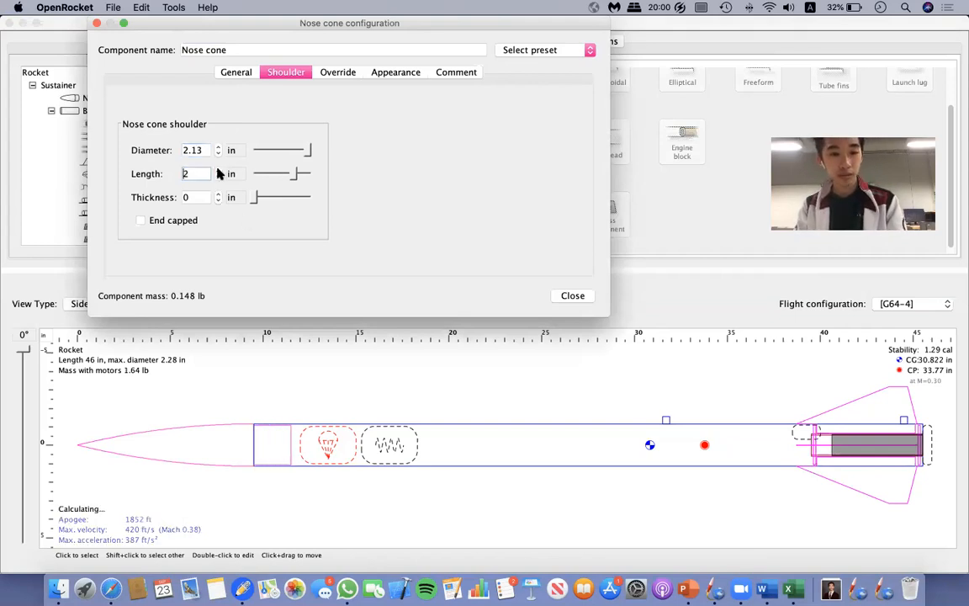
{"action": "left_click", "coordinate": [218, 178]}
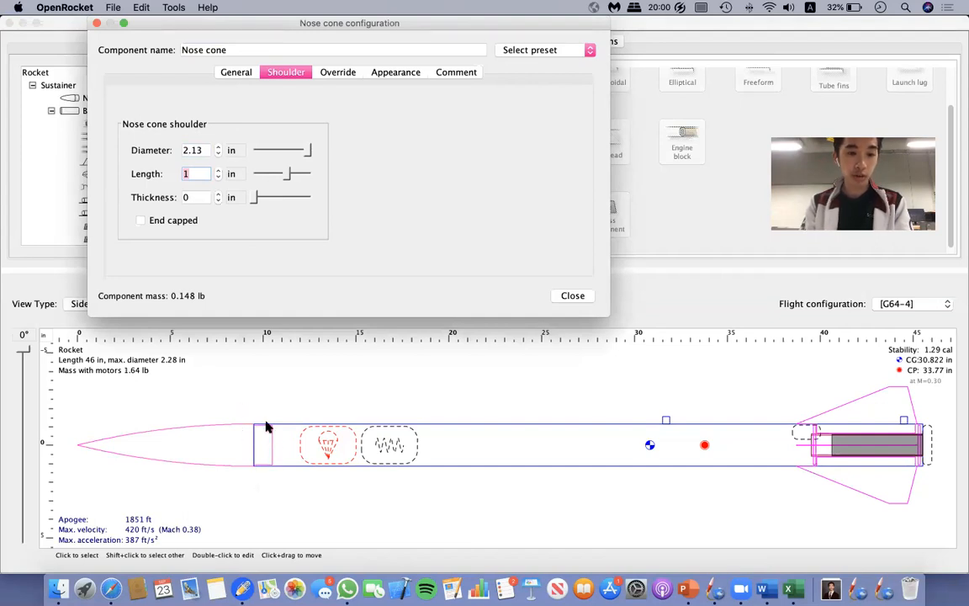
{"action": "left_click", "coordinate": [195, 174]}
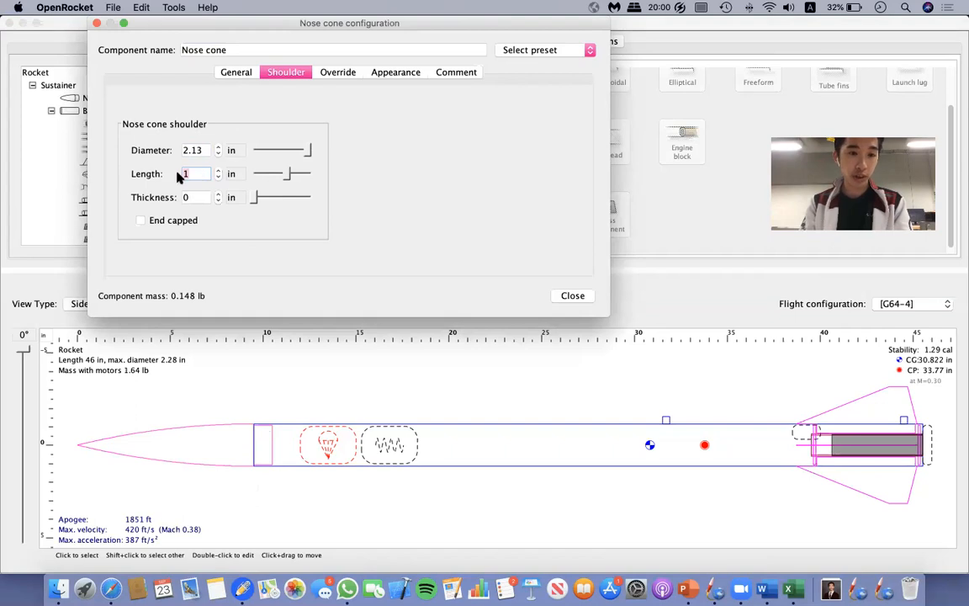
{"action": "left_click", "coordinate": [239, 73]}
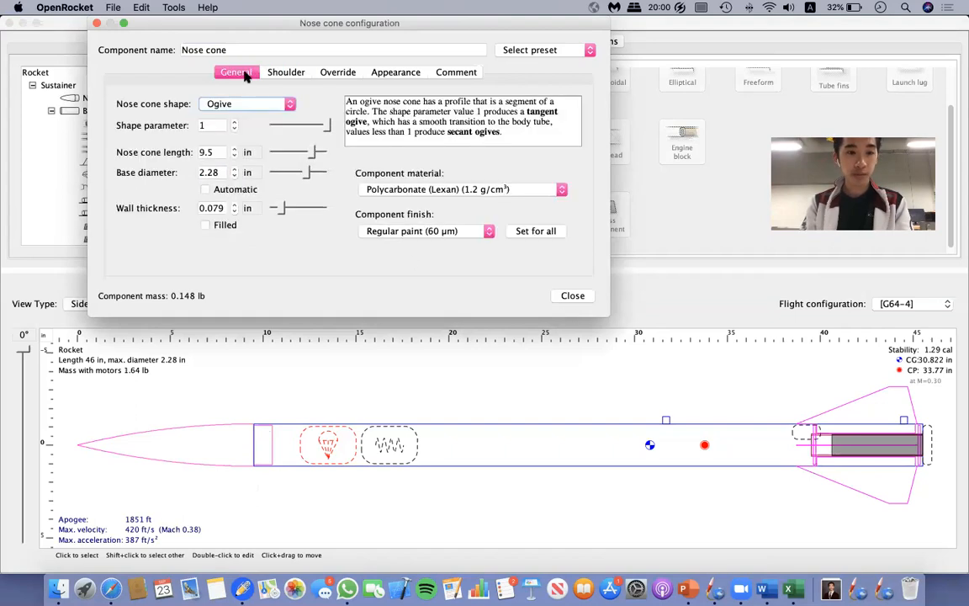
{"action": "left_click", "coordinate": [574, 297]}
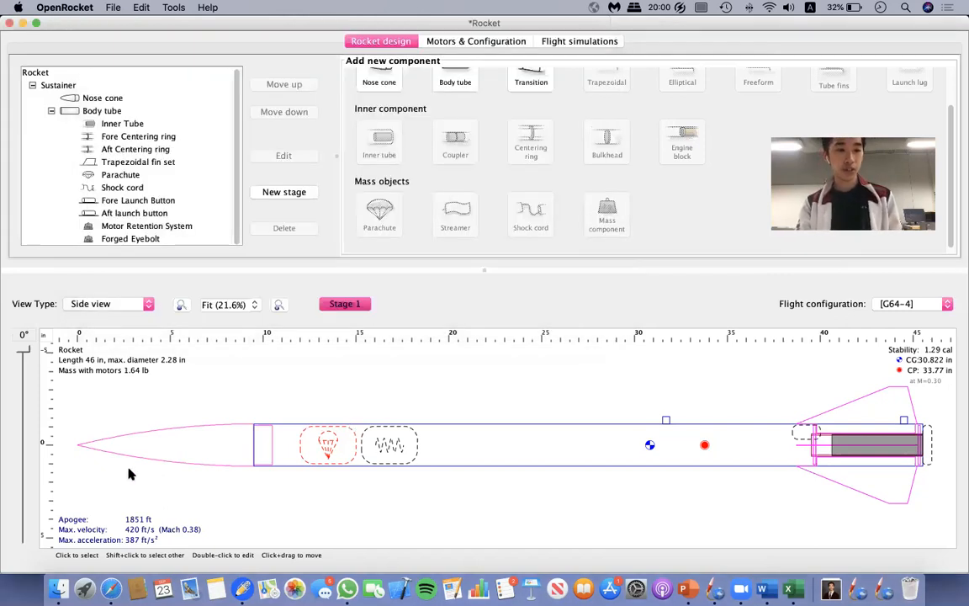
Save the rocket design as G64 Demo in the G64 WSRC Drive folder.
{"action": "mouse_move", "coordinate": [26, 356]}
{"action": "left_mouse_down"}
{"action": "mouse_move", "coordinate": [30, 513]}
{"action": "mouse_move", "coordinate": [28, 379]}
{"action": "mouse_move", "coordinate": [139, 339]}
{"action": "left_mouse_up"}
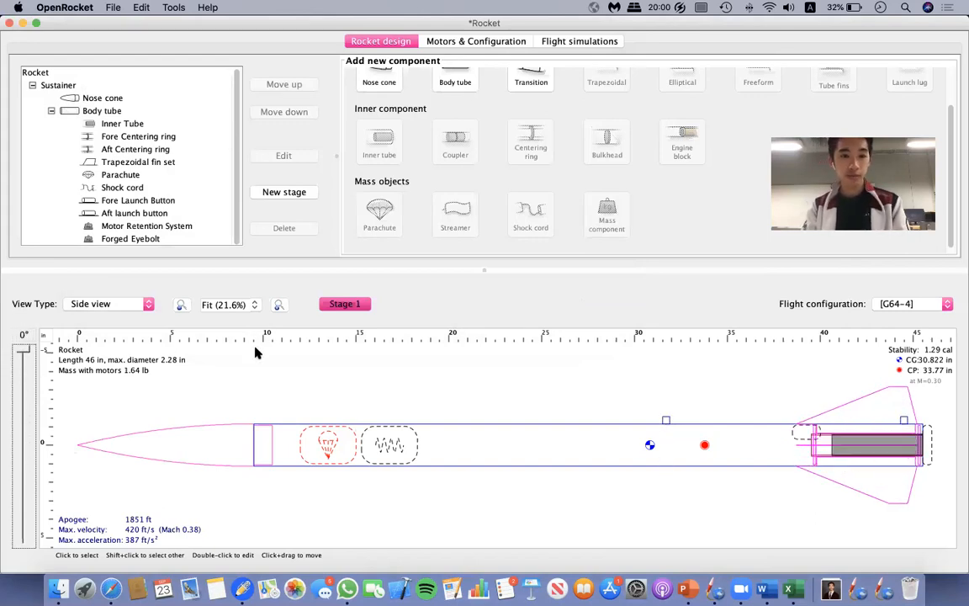
{"action": "key", "text": "super+s"}
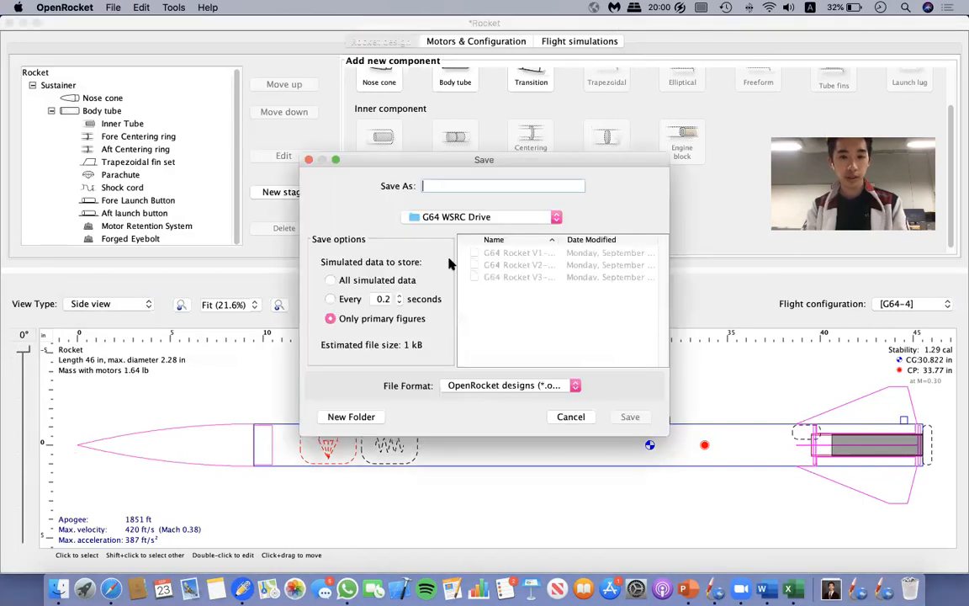
{"action": "type", "text": "G6"}
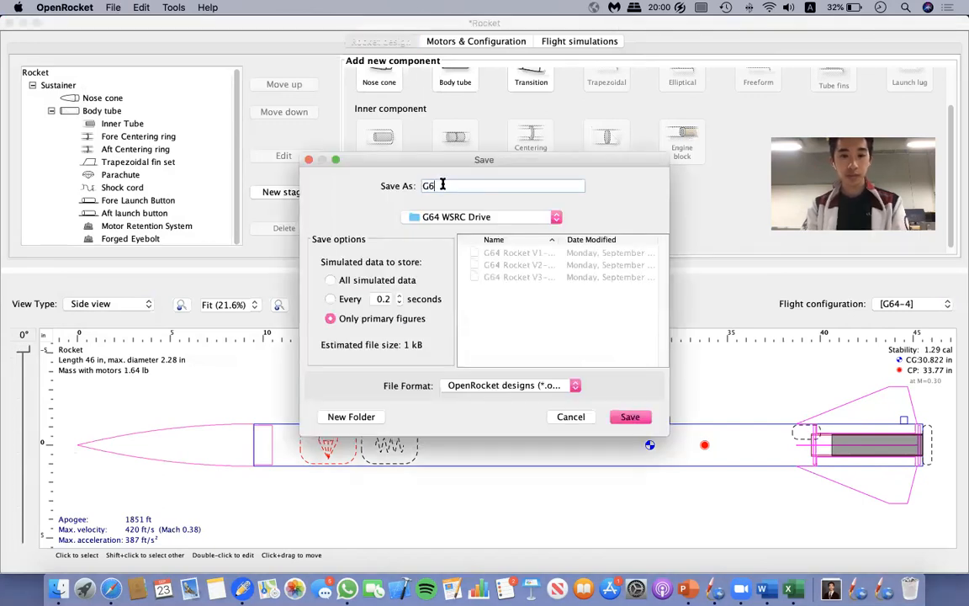
{"action": "type", "text": "4 Remo"}
{"action": "key", "text": "Return"}
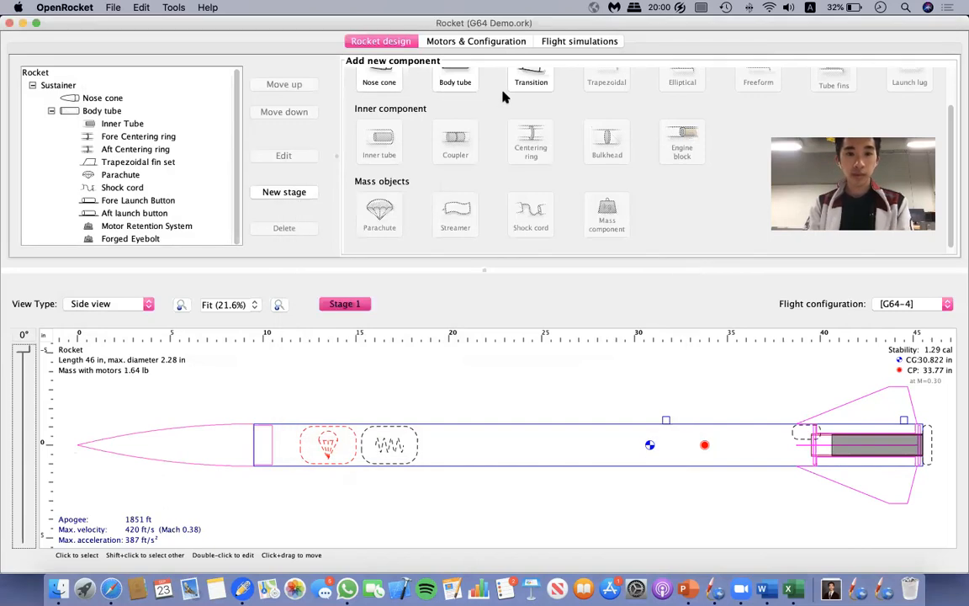
Create a new flight simulation named Simulation Demo for the G64-4 configuration and run it.
{"action": "left_click", "coordinate": [519, 49]}
{"action": "left_click", "coordinate": [564, 49]}
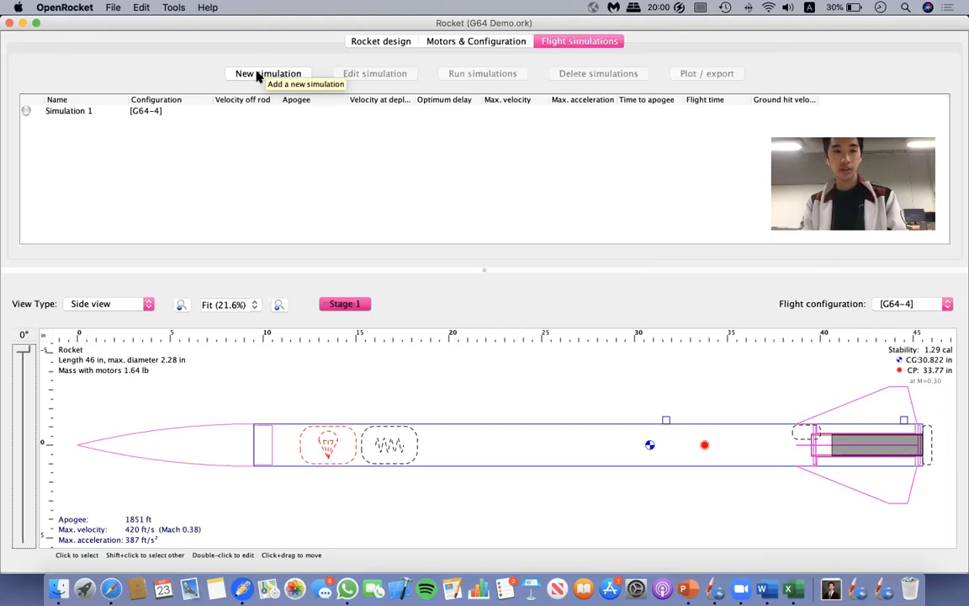
{"action": "left_click", "coordinate": [255, 78]}
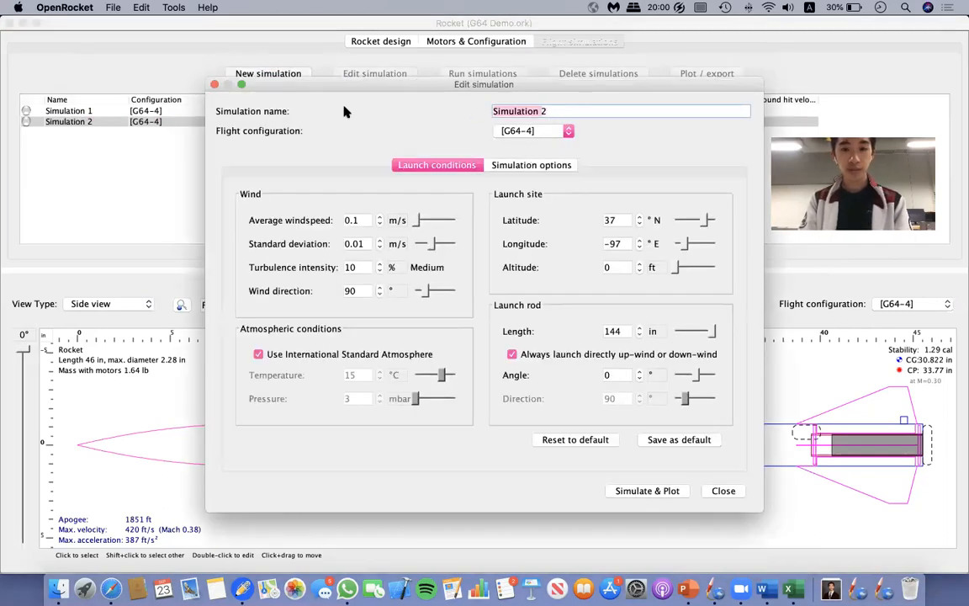
{"action": "key", "text": "Left"}
{"action": "left_click", "coordinate": [561, 111]}
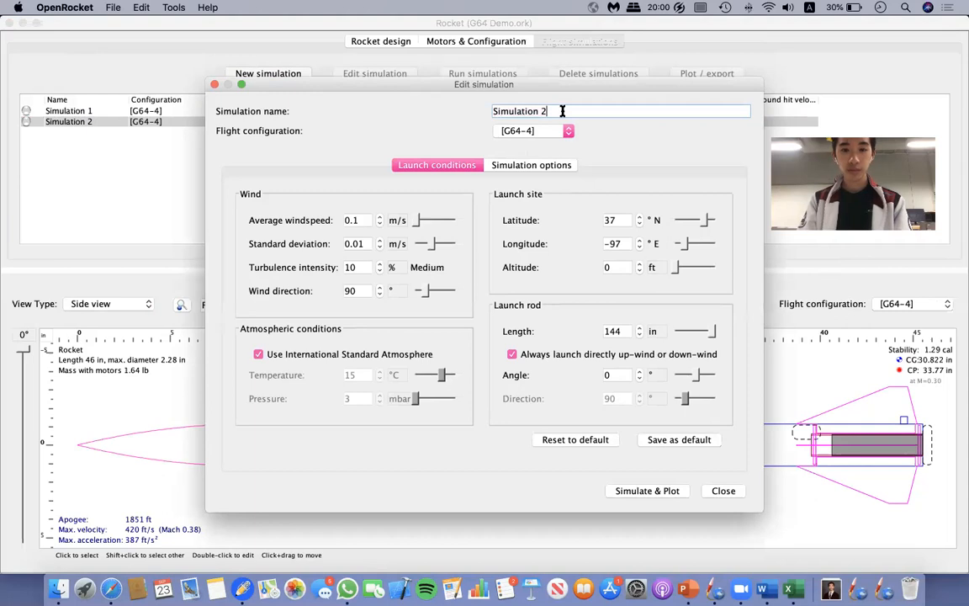
{"action": "key", "text": "BackSpace"}
{"action": "type", "text": "Demo"}
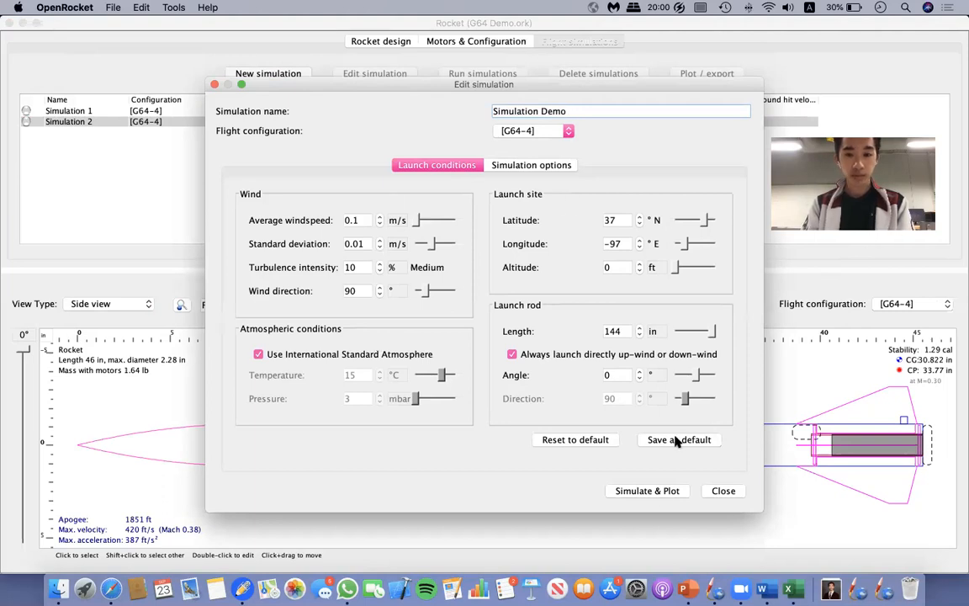
{"action": "left_click", "coordinate": [661, 491]}
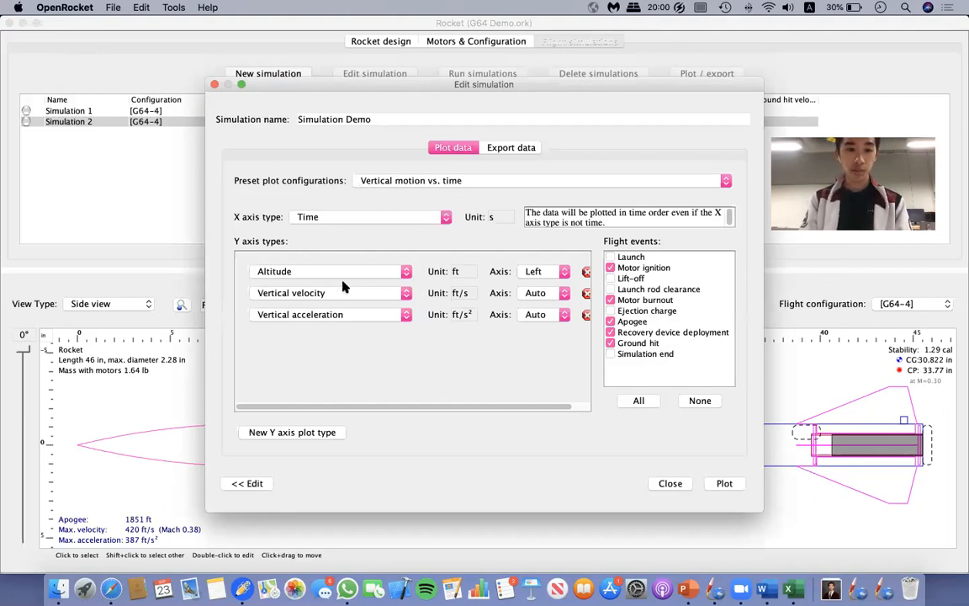
Add launch rod clearance to the flight events and plot vertical motion vs. time for Simulation Demo.
{"action": "left_click", "coordinate": [309, 217]}
{"action": "left_click", "coordinate": [310, 219]}
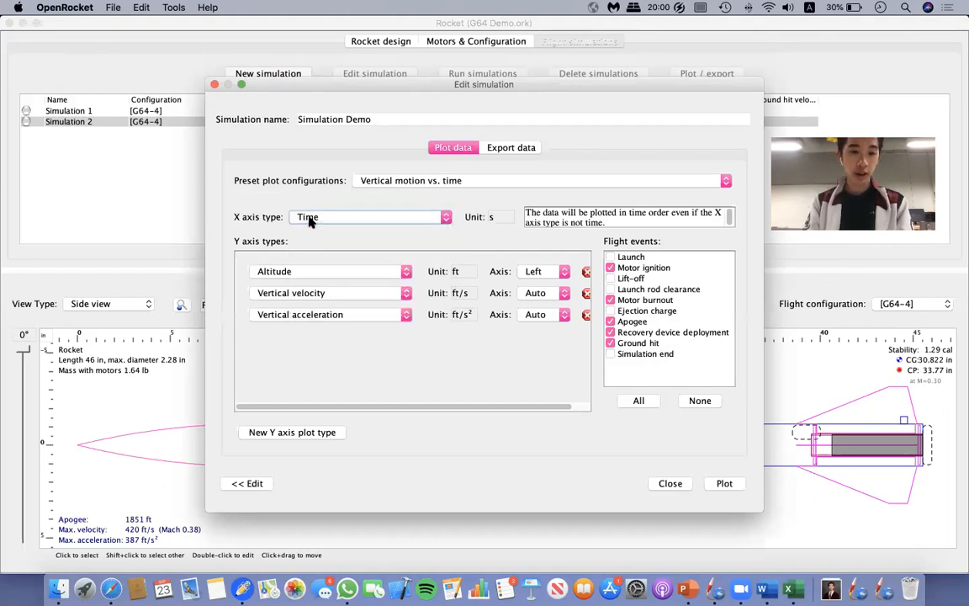
{"action": "left_click", "coordinate": [332, 274]}
{"action": "left_click", "coordinate": [351, 283]}
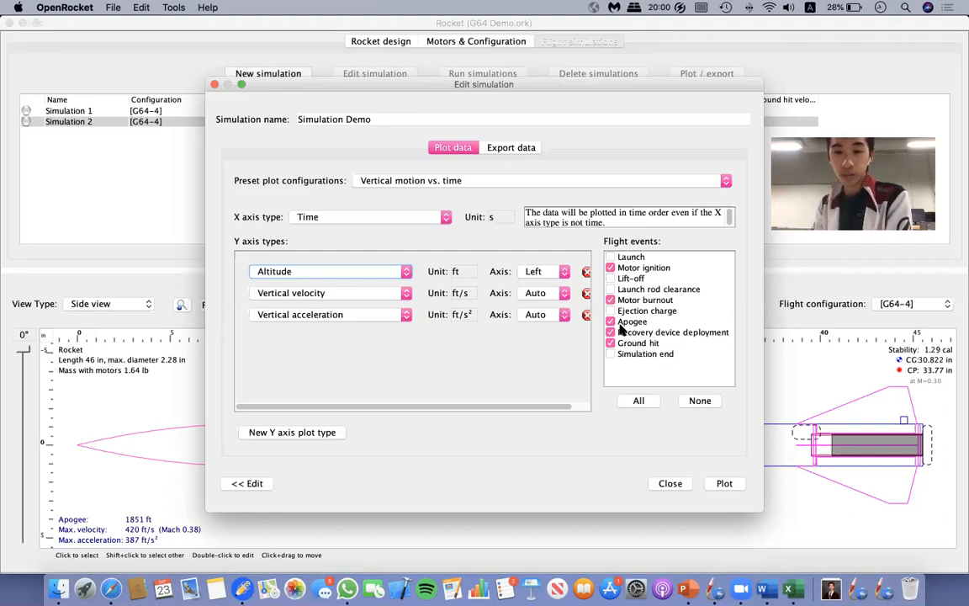
{"action": "left_click", "coordinate": [612, 289]}
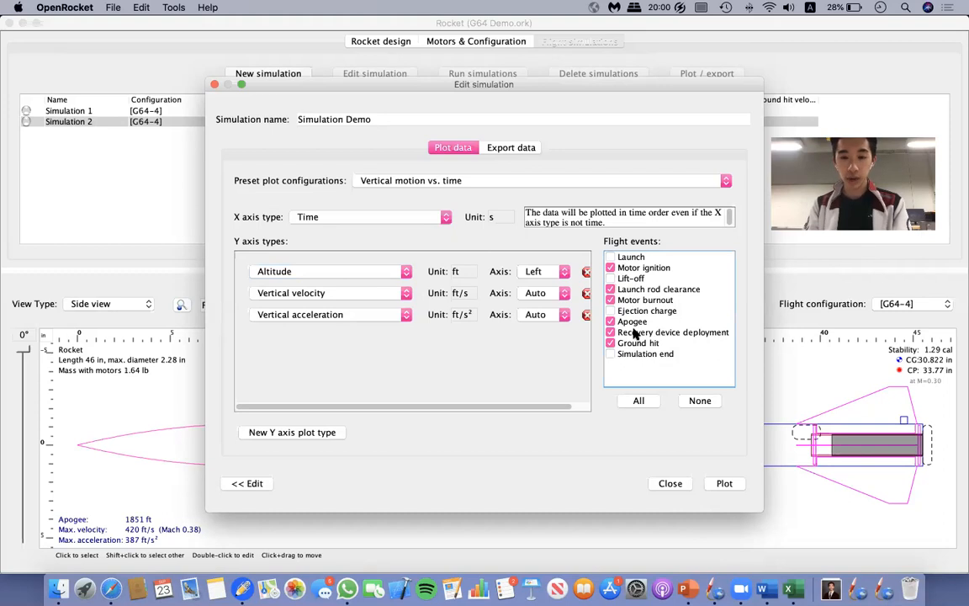
{"action": "left_click", "coordinate": [723, 485]}
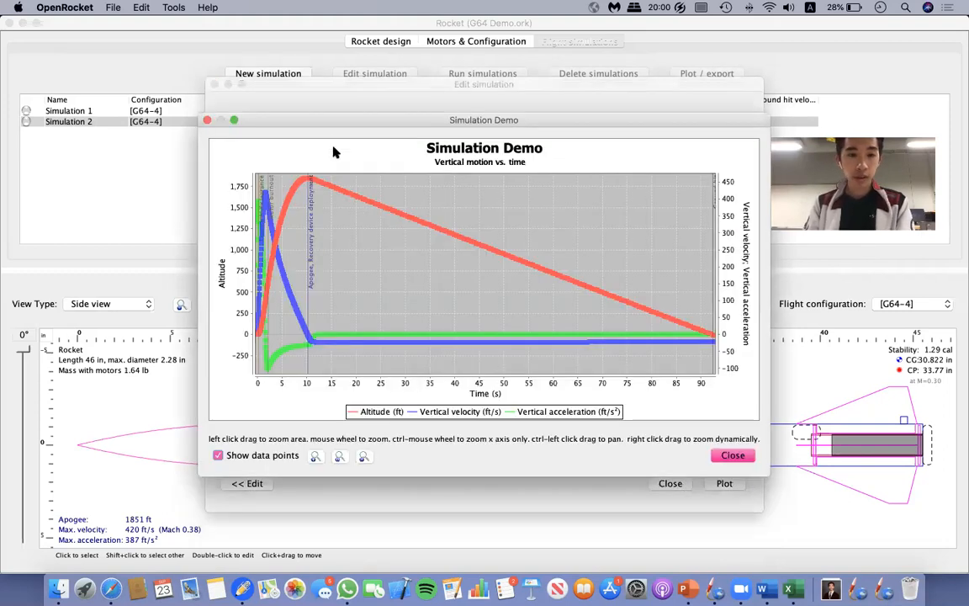
Examine the altitude, vertical velocity and vertical acceleration curves of Simulation Demo, and close the plot and the simulation editor.
{"action": "left_click_drag", "start_coordinate": [329, 117], "coordinate": [305, 123]}
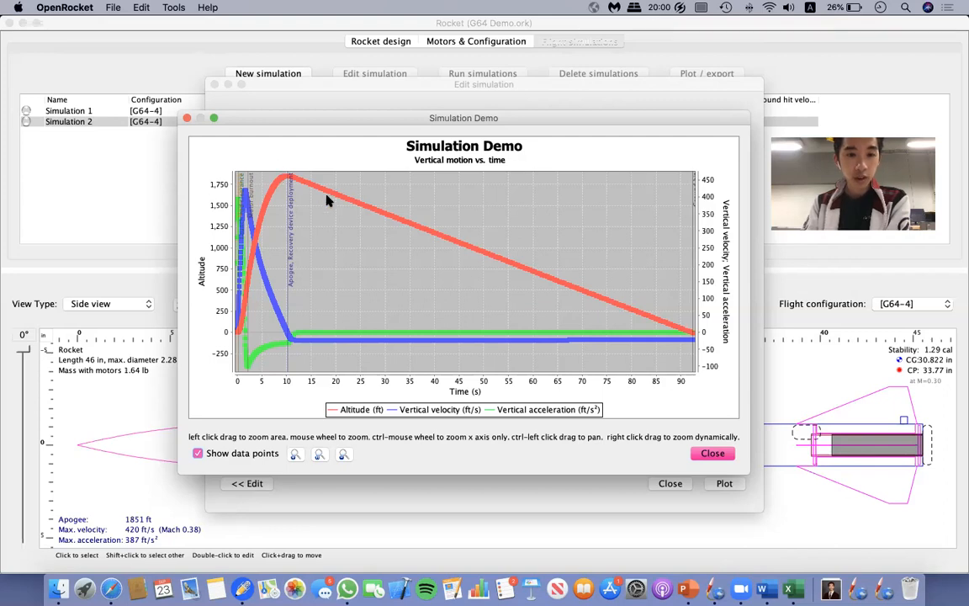
{"action": "left_click_drag", "start_coordinate": [449, 124], "coordinate": [450, 292]}
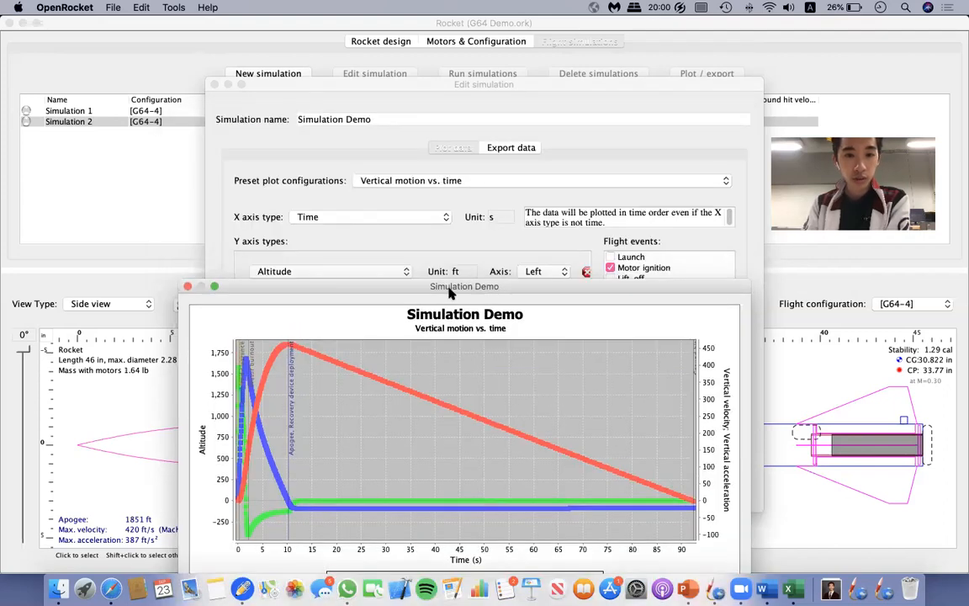
{"action": "left_click_drag", "start_coordinate": [576, 412], "coordinate": [549, 155]}
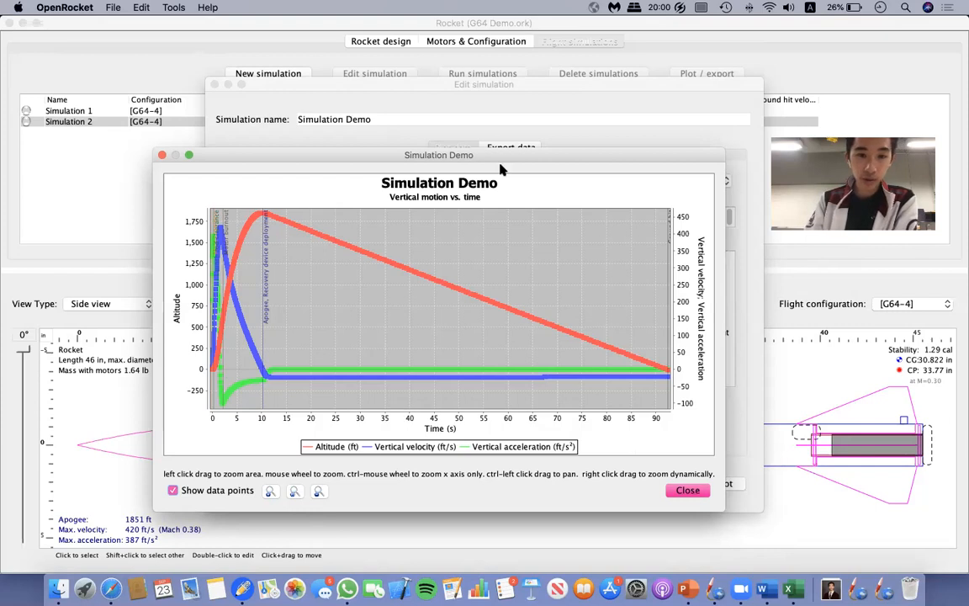
{"action": "left_click_drag", "start_coordinate": [498, 165], "coordinate": [496, 221]}
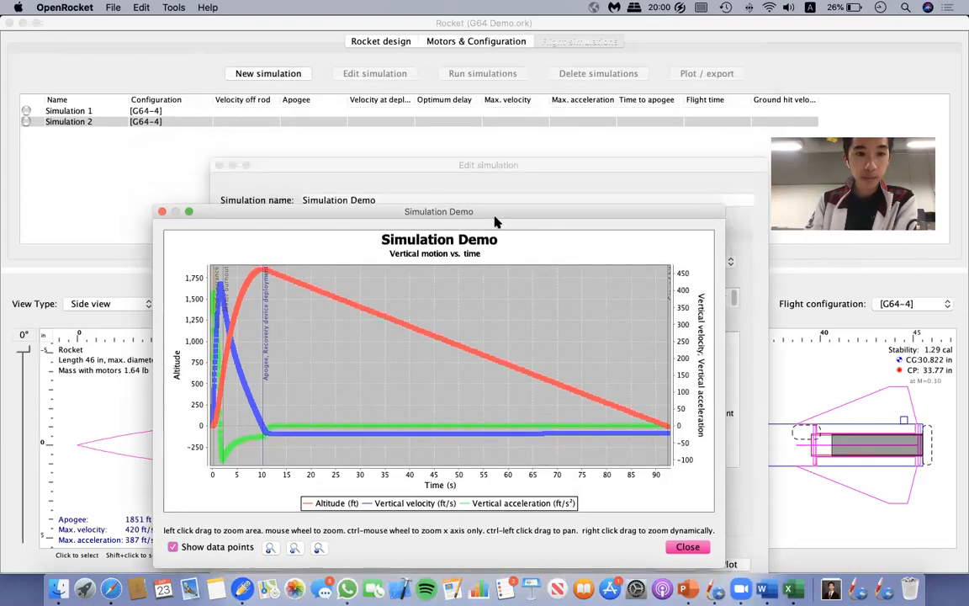
{"action": "left_click", "coordinate": [687, 547]}
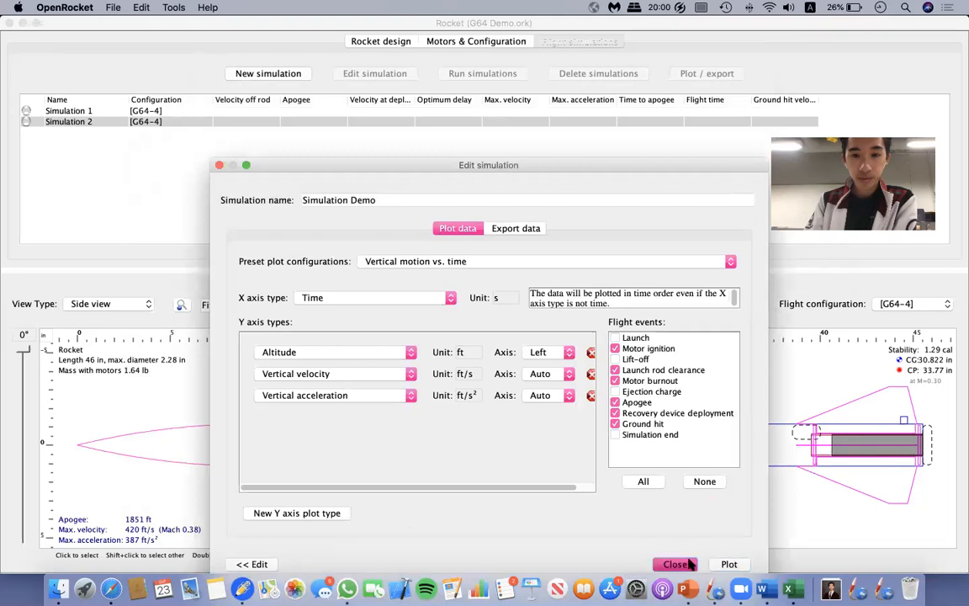
{"action": "left_click", "coordinate": [676, 563]}
Check Simulation Demo's results in the simulation list and reopen its vertical motion plot to examine the time of apogee.
{"action": "left_click_drag", "start_coordinate": [836, 131], "coordinate": [821, 270]}
{"action": "left_click", "coordinate": [535, 122]}
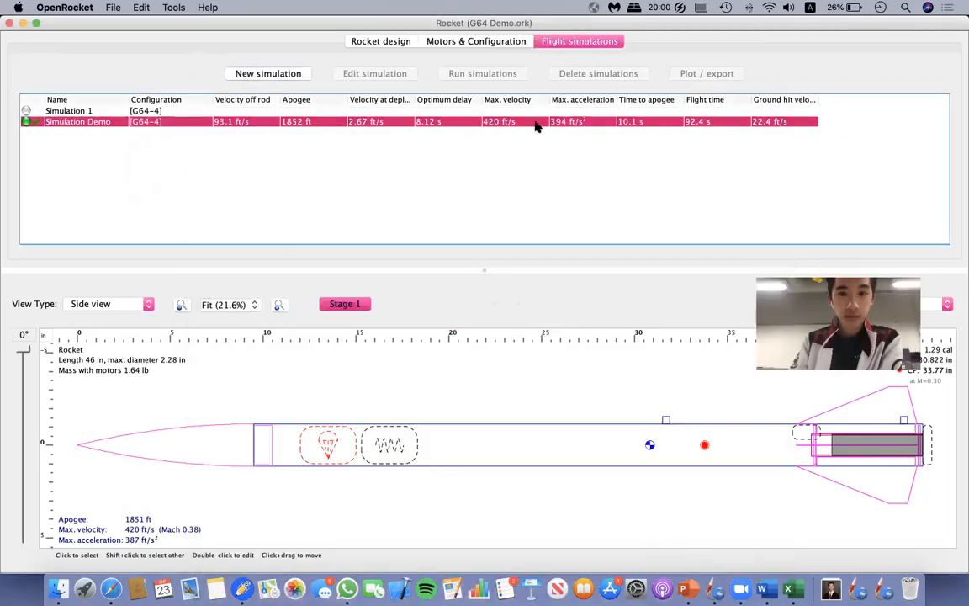
{"action": "double_click", "coordinate": [604, 123]}
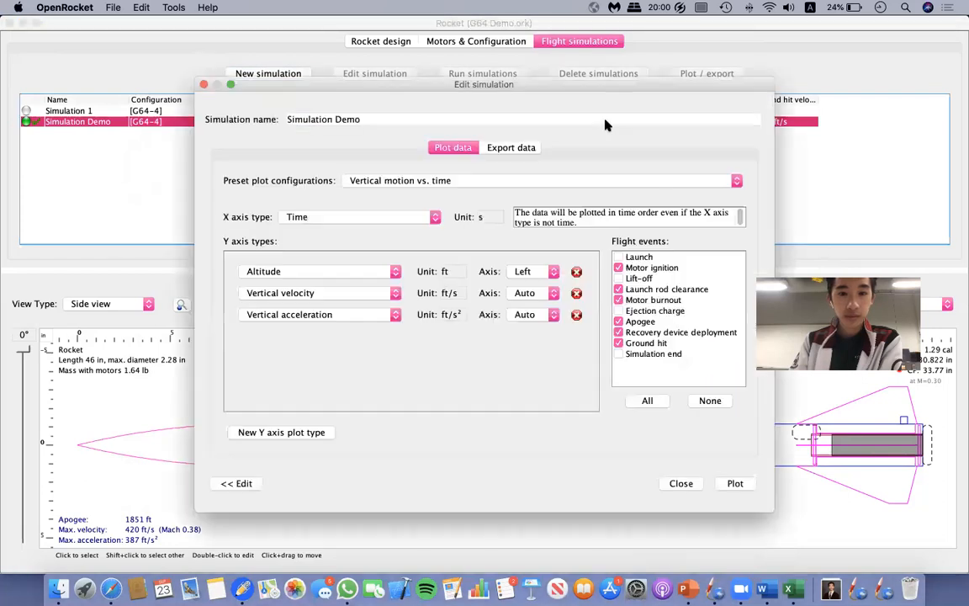
{"action": "left_click", "coordinate": [733, 484]}
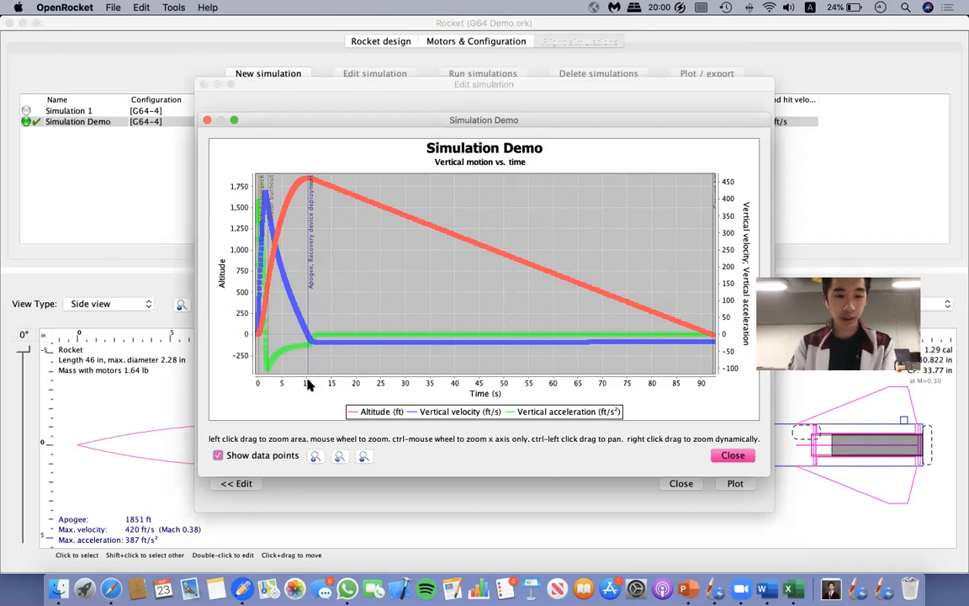
{"action": "left_click", "coordinate": [732, 455]}
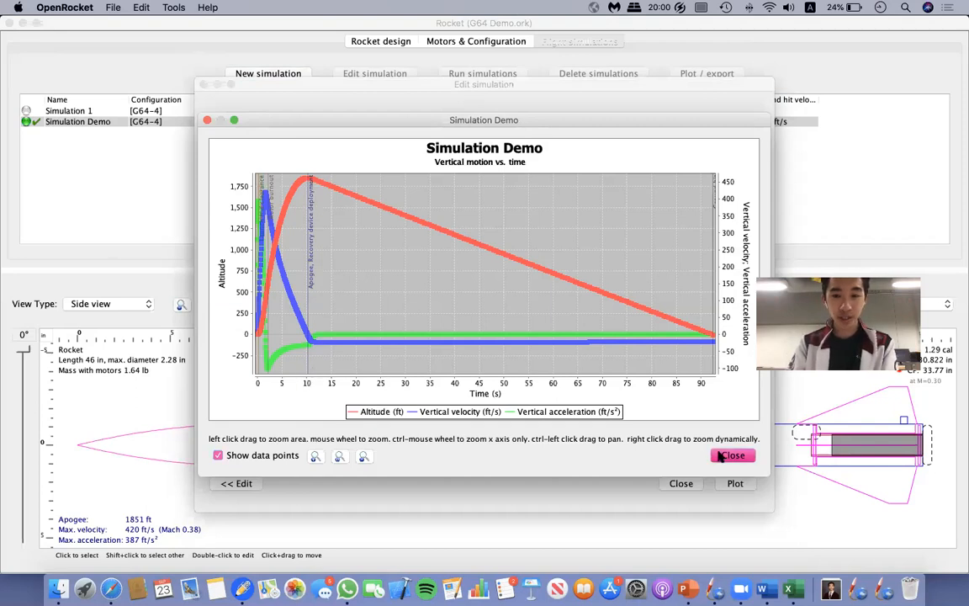
{"action": "left_click", "coordinate": [691, 484]}
Check that the parachute is set to deploy at apogee and close its configuration.
{"action": "left_click", "coordinate": [389, 41]}
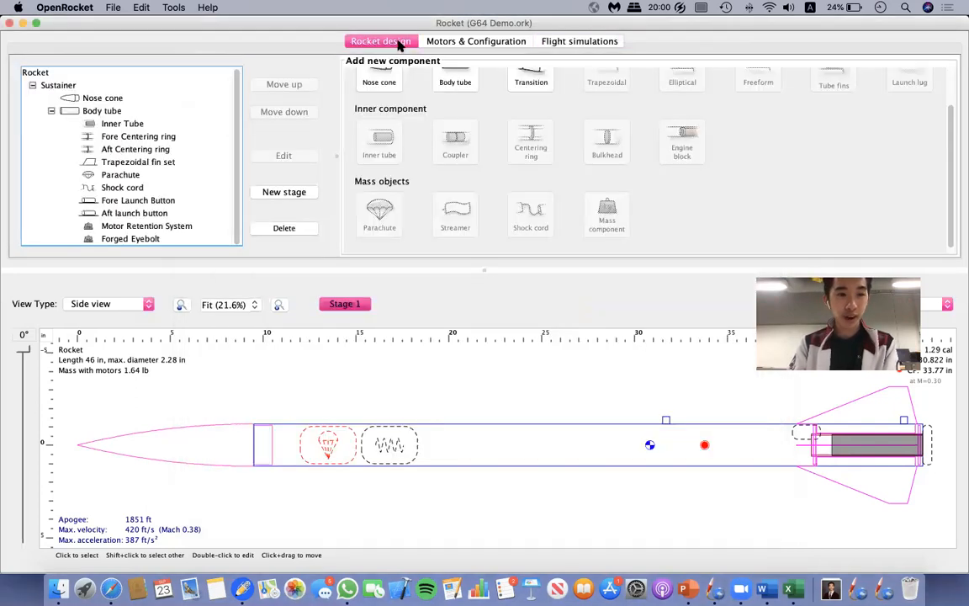
{"action": "double_click", "coordinate": [116, 175]}
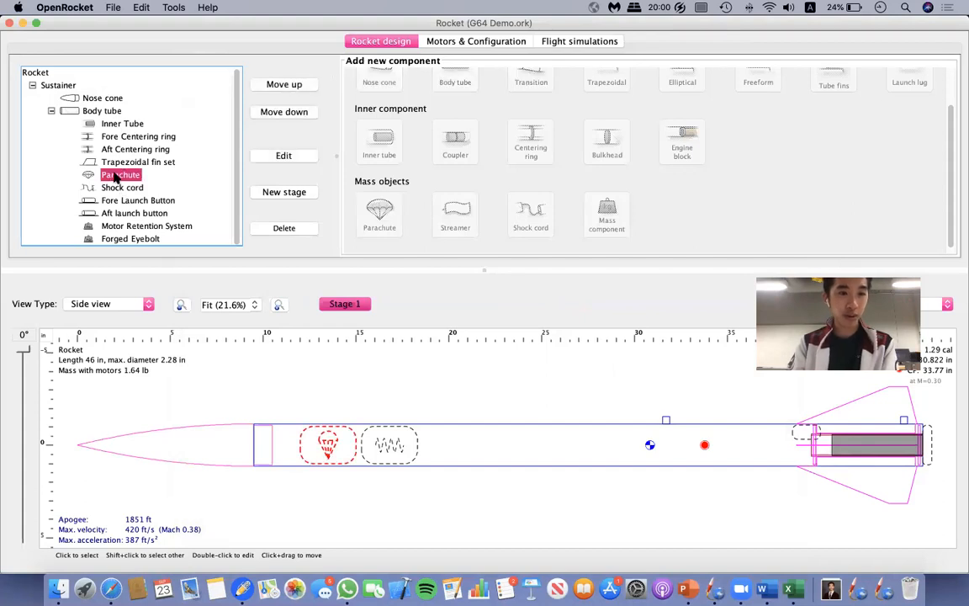
{"action": "left_click", "coordinate": [592, 224]}
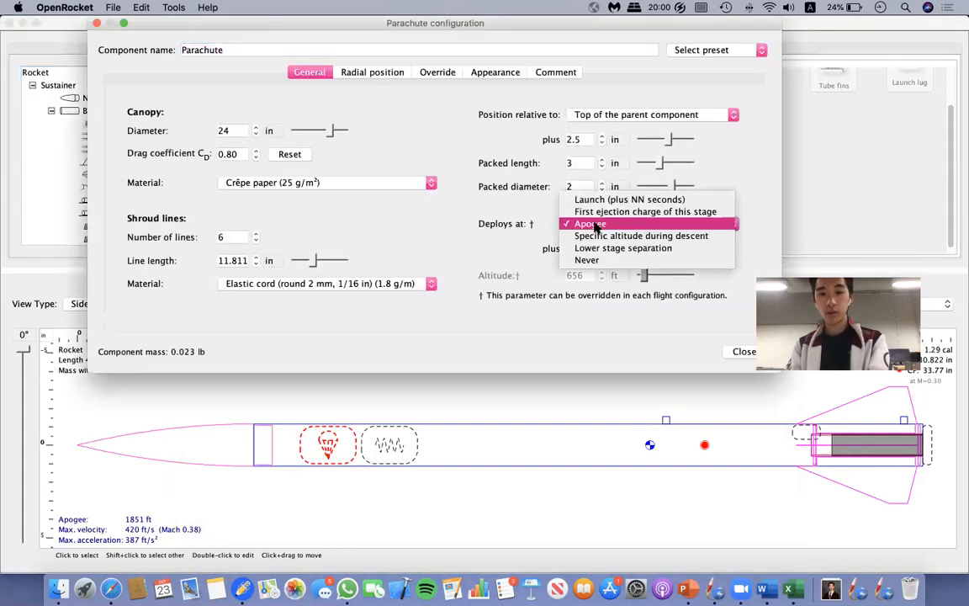
{"action": "left_click", "coordinate": [594, 226]}
{"action": "left_click", "coordinate": [600, 225]}
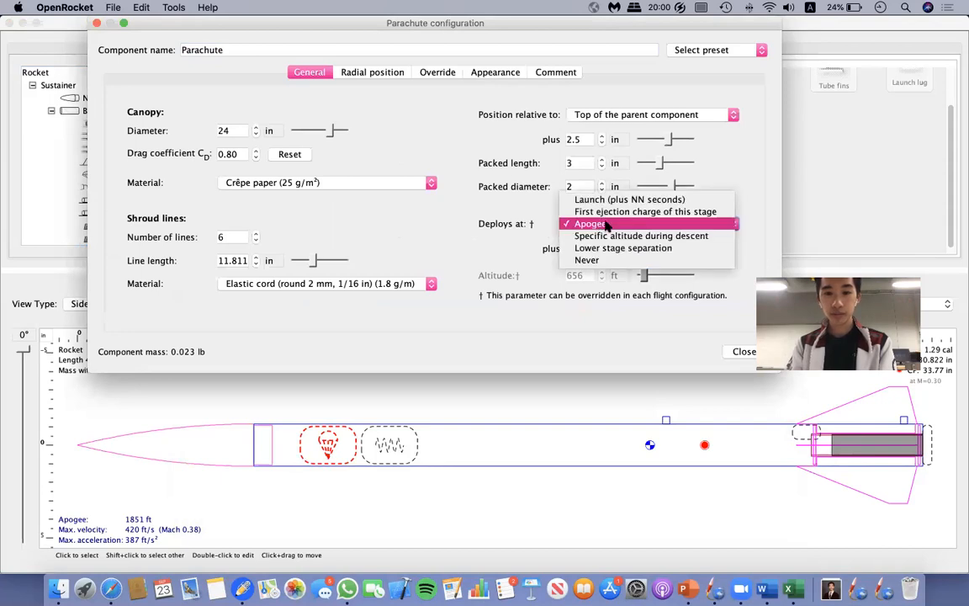
{"action": "left_click", "coordinate": [742, 351]}
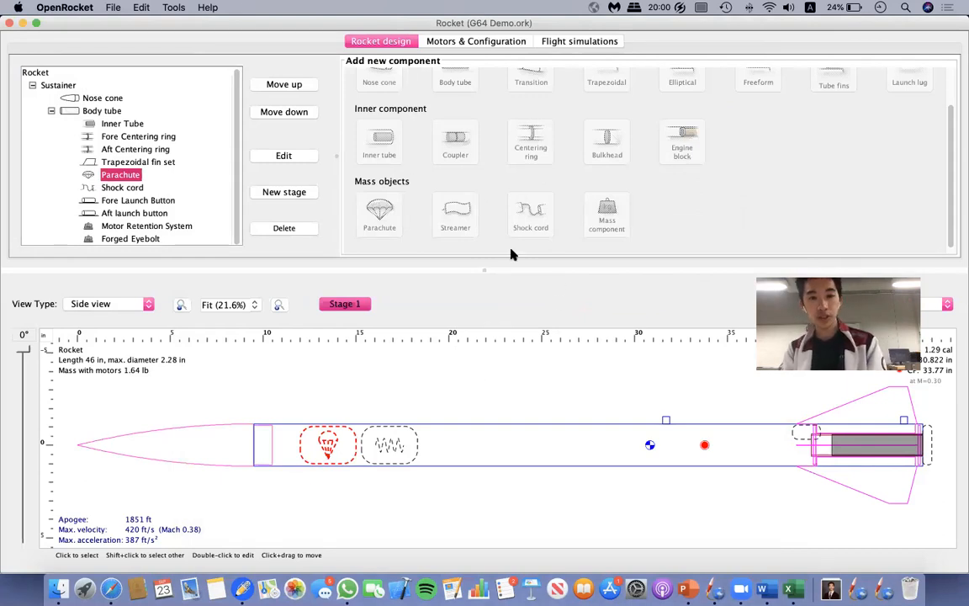
Review the motor configuration, the rocket's component list and the Simulation Demo results.
{"action": "left_click", "coordinate": [492, 42]}
{"action": "left_click", "coordinate": [579, 40]}
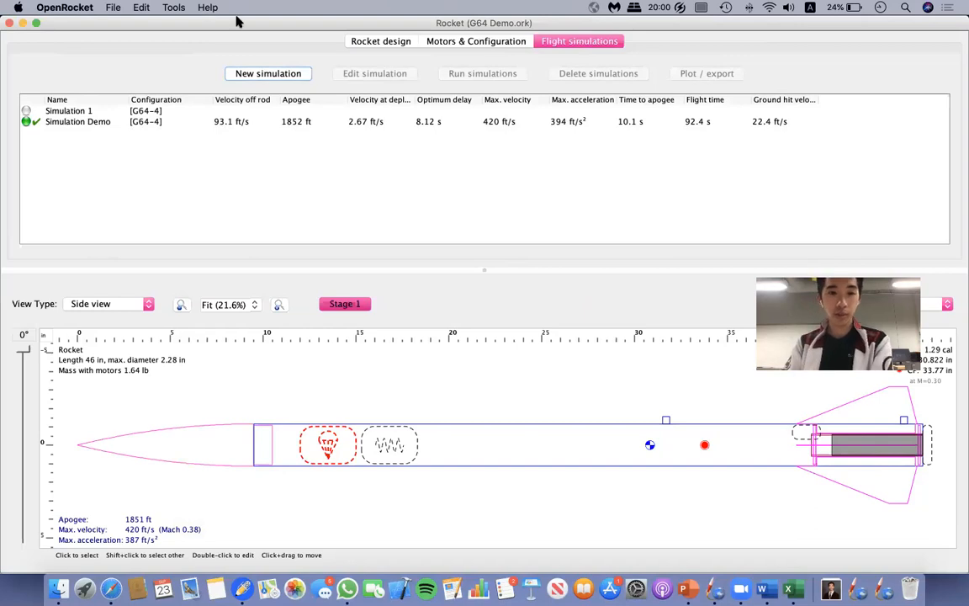
{"action": "left_click", "coordinate": [390, 46]}
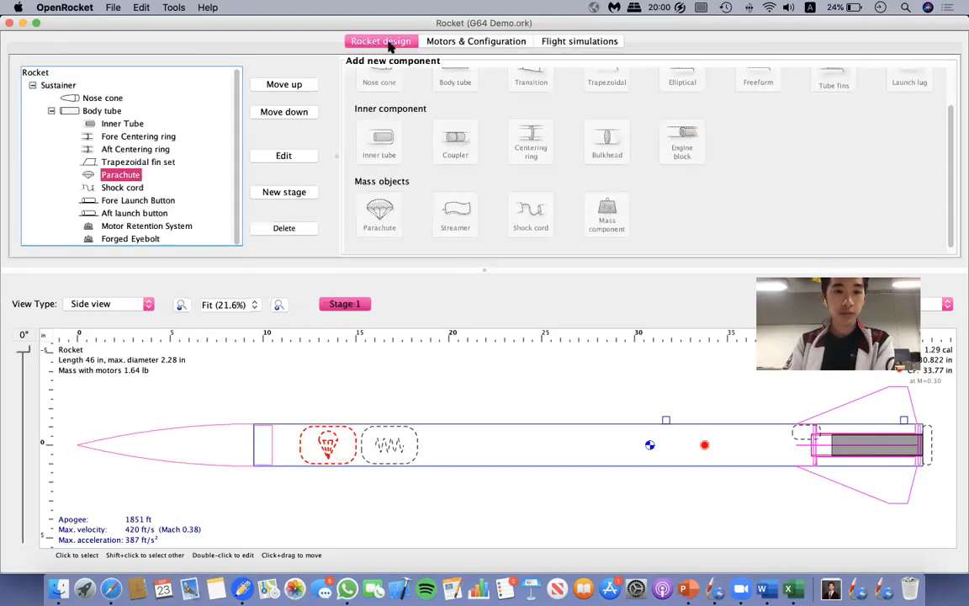
{"action": "left_click", "coordinate": [111, 133]}
{"action": "left_click", "coordinate": [112, 175]}
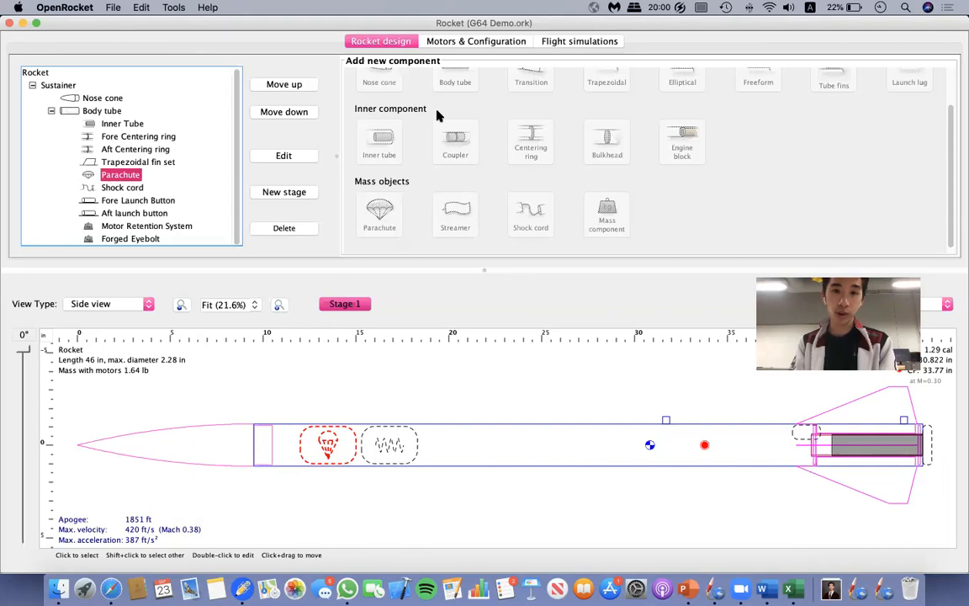
{"action": "left_click", "coordinate": [471, 42]}
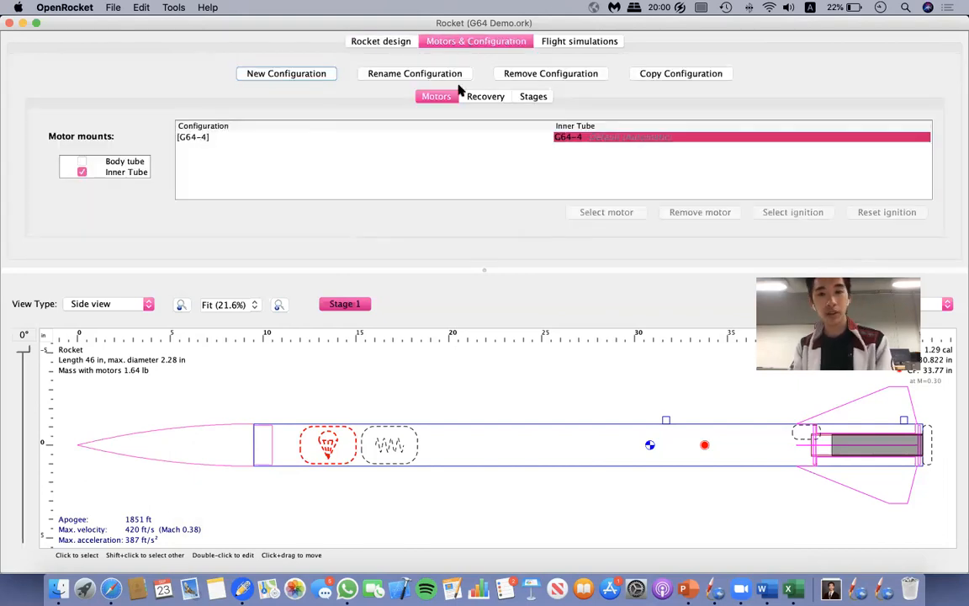
{"action": "left_click", "coordinate": [569, 46]}
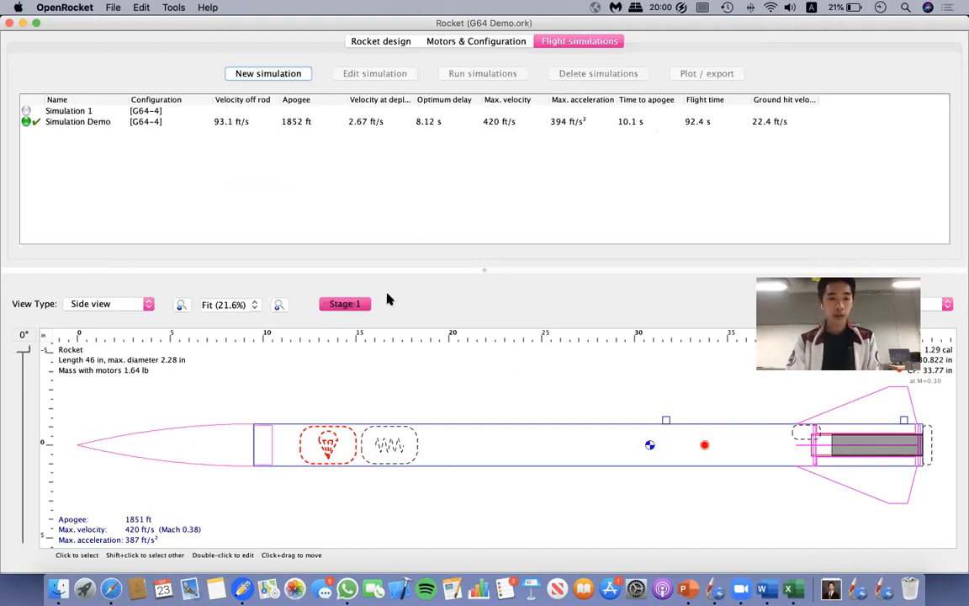
Try the mass override on the nose cone, switch it off again, and close the nose cone's configuration.
{"action": "left_click", "coordinate": [383, 42]}
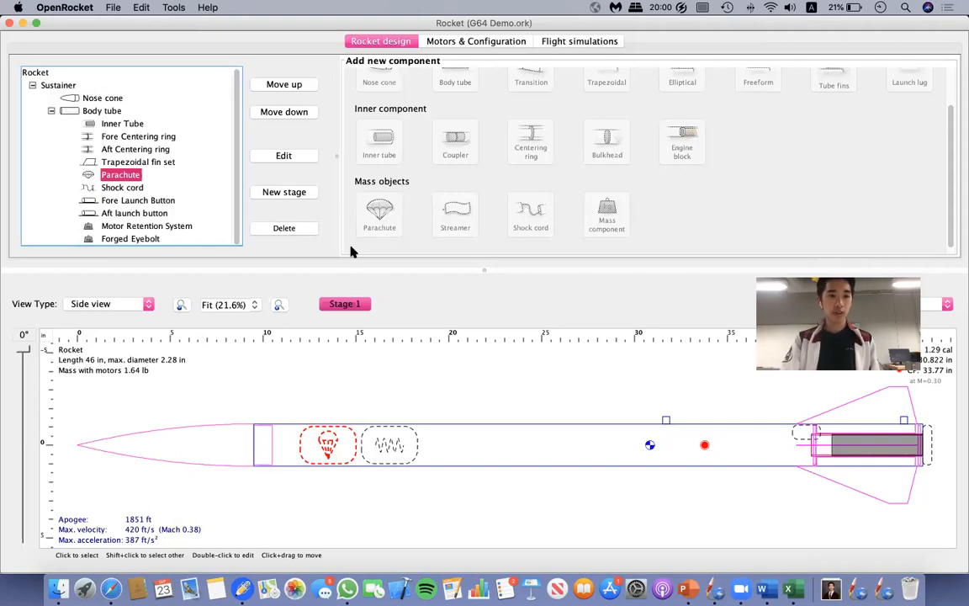
{"action": "left_click", "coordinate": [104, 99]}
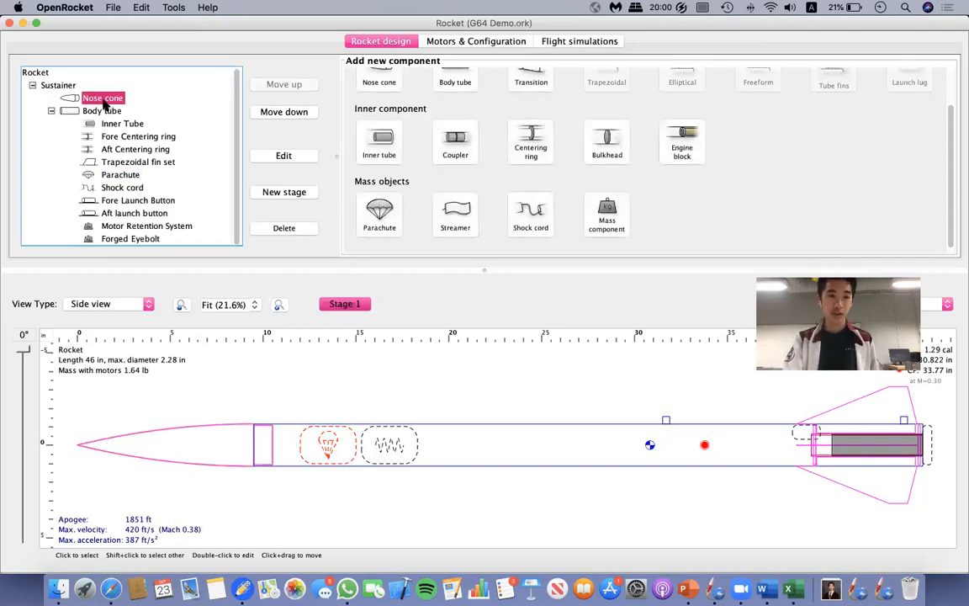
{"action": "double_click", "coordinate": [104, 100]}
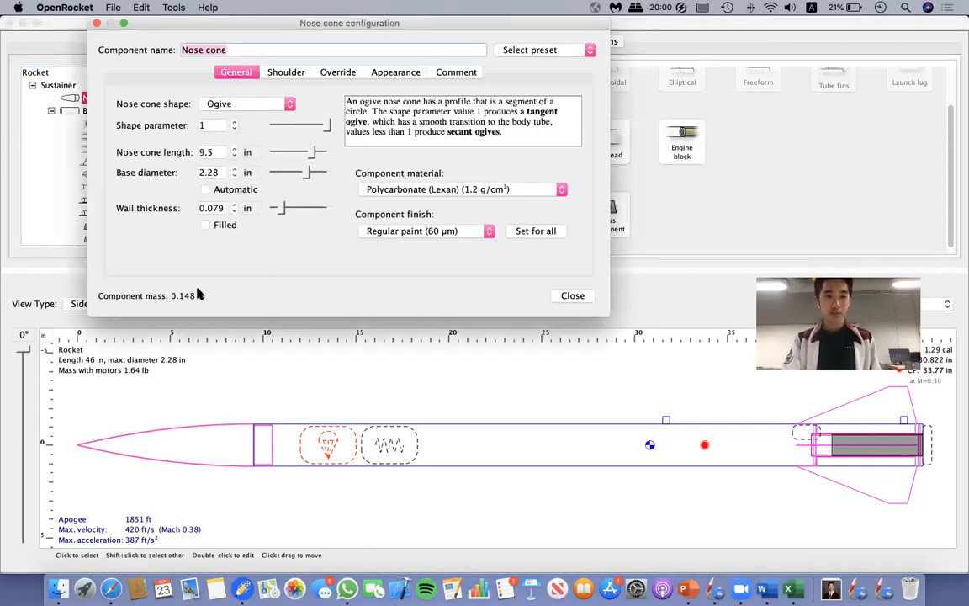
{"action": "left_click", "coordinate": [332, 73]}
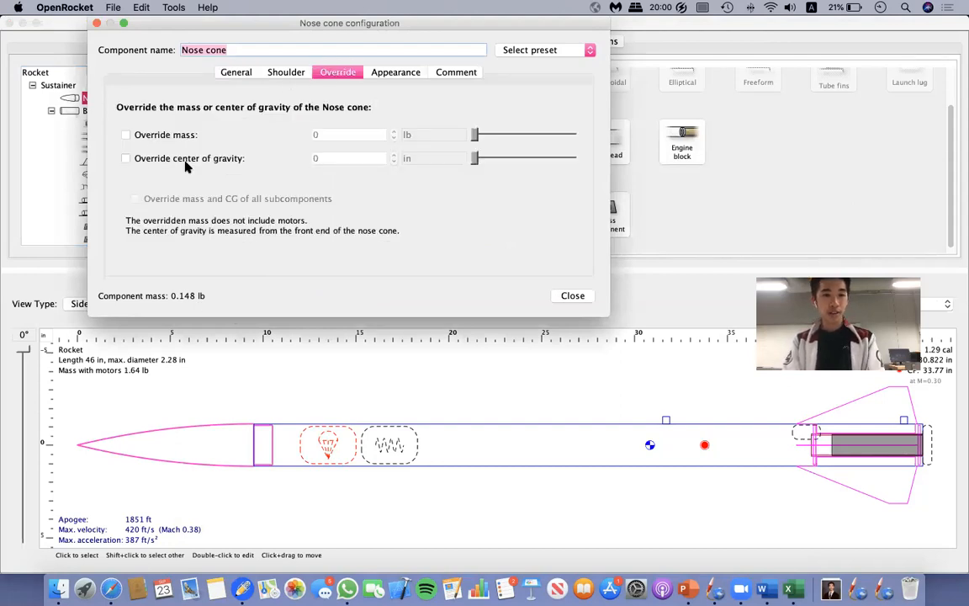
{"action": "left_click", "coordinate": [126, 134]}
{"action": "left_click", "coordinate": [357, 133]}
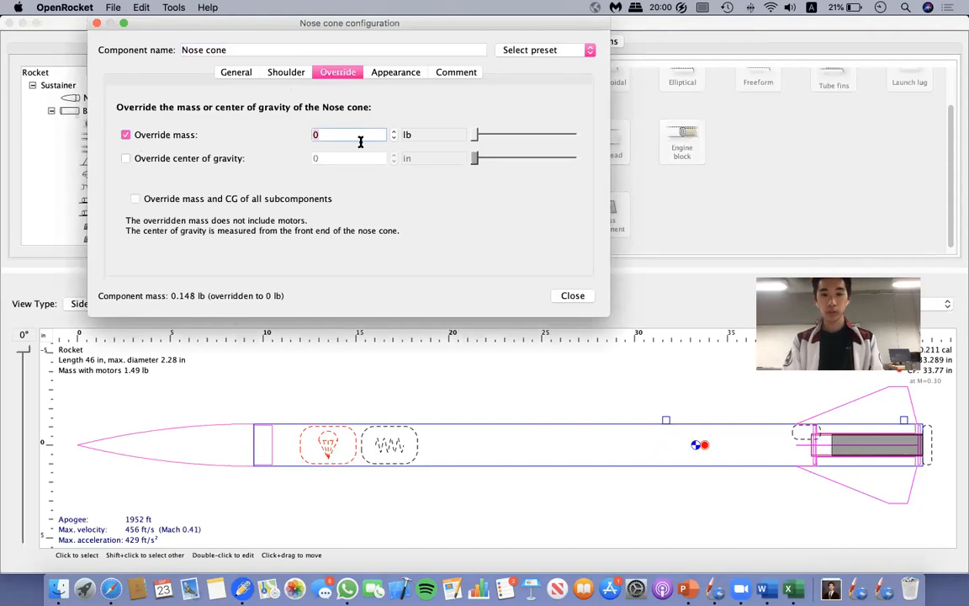
{"action": "left_click", "coordinate": [125, 134]}
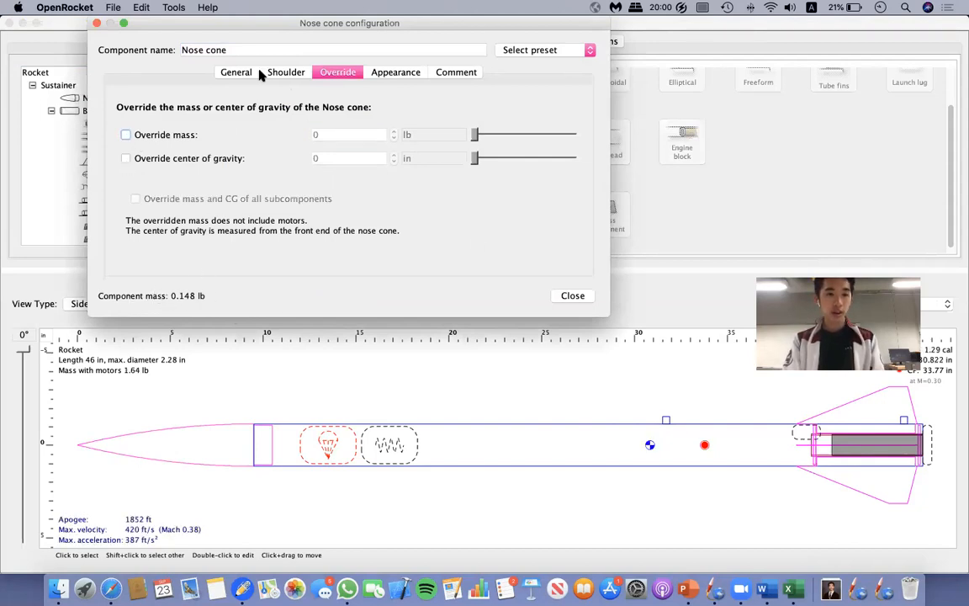
{"action": "left_click", "coordinate": [235, 72]}
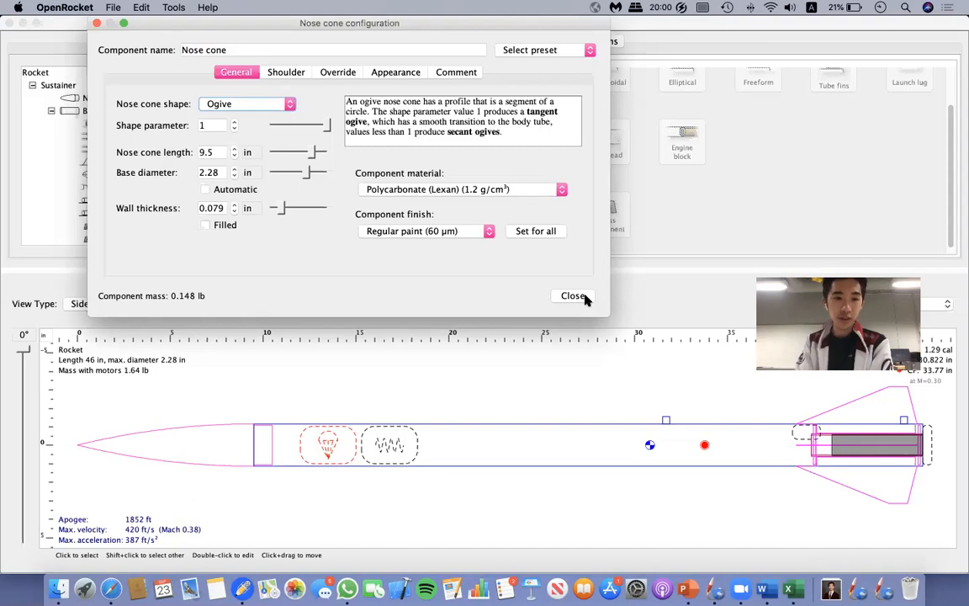
{"action": "left_click", "coordinate": [584, 296]}
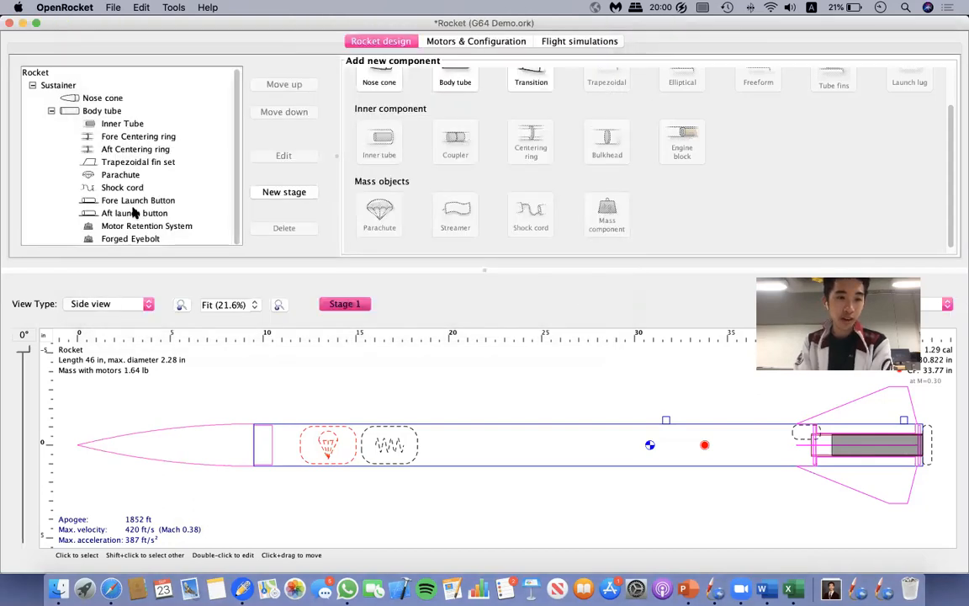